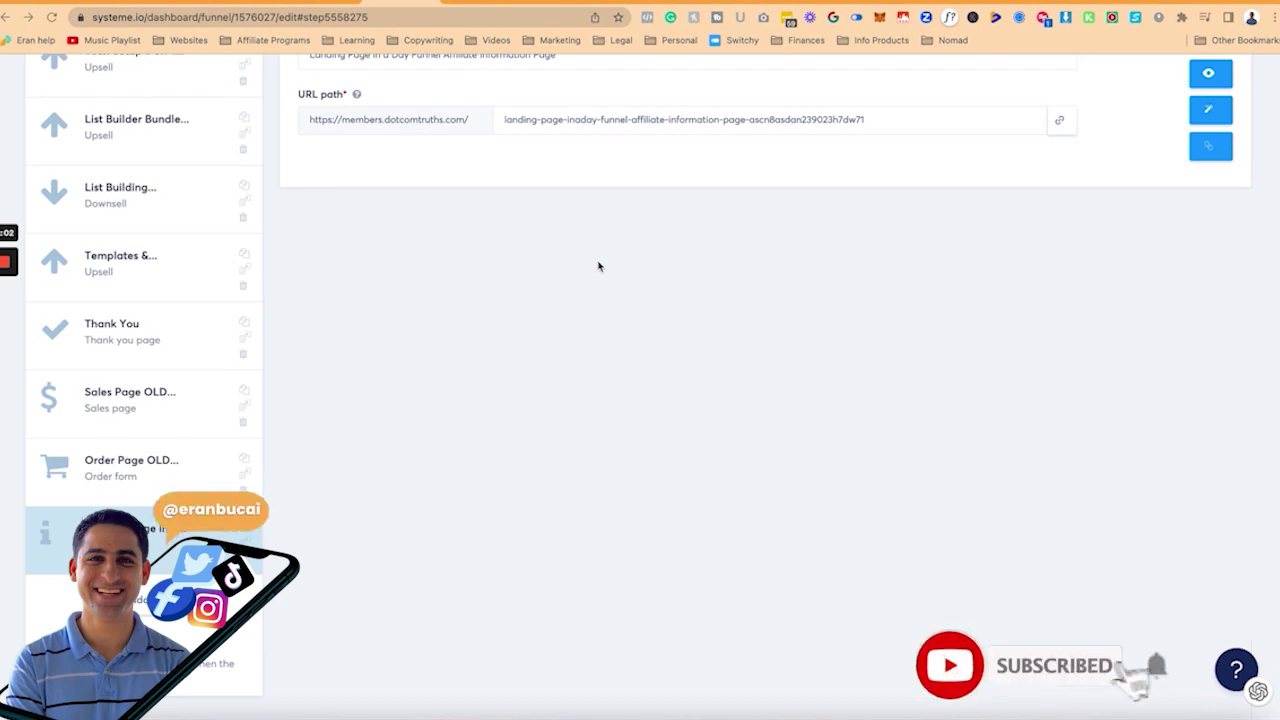
Step: Start adding a new Info page funnel step, then close the form without saving
{"action": "scroll", "coordinate": [598, 266], "scroll_direction": "up", "scroll_amount": 1}
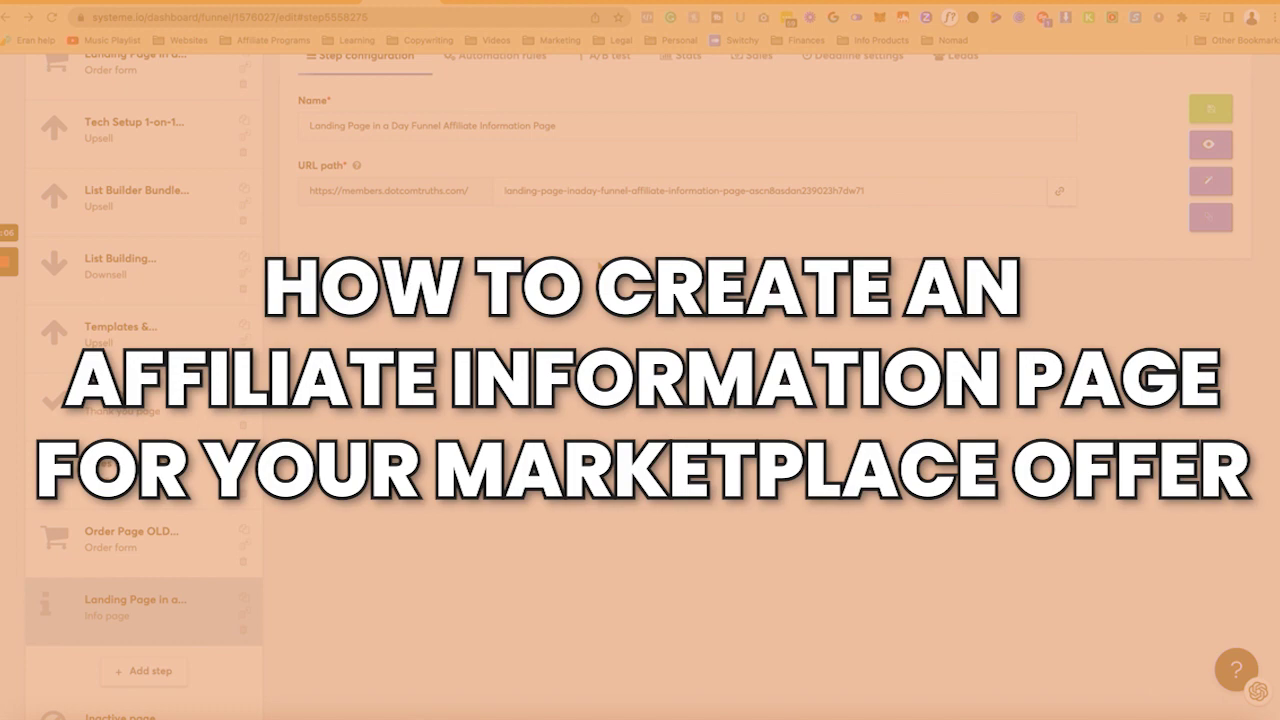
{"action": "scroll", "coordinate": [598, 266], "scroll_direction": "up", "scroll_amount": 1}
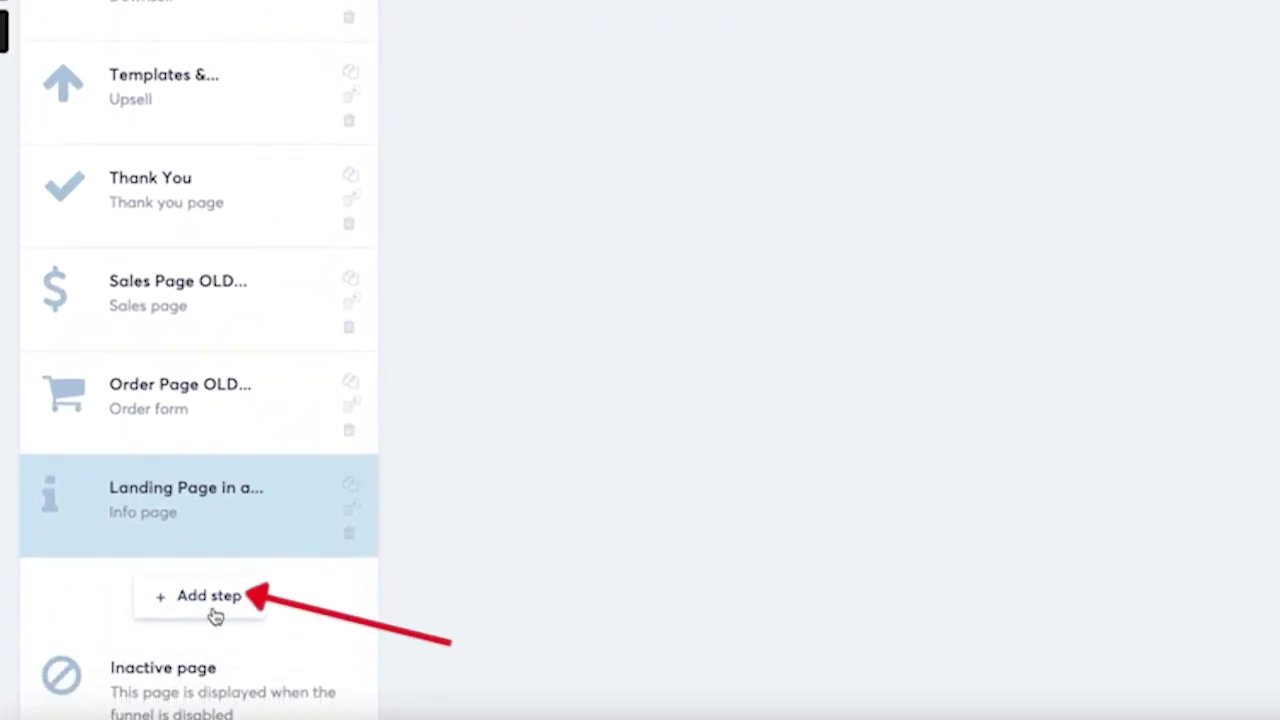
{"action": "left_click", "coordinate": [215, 688]}
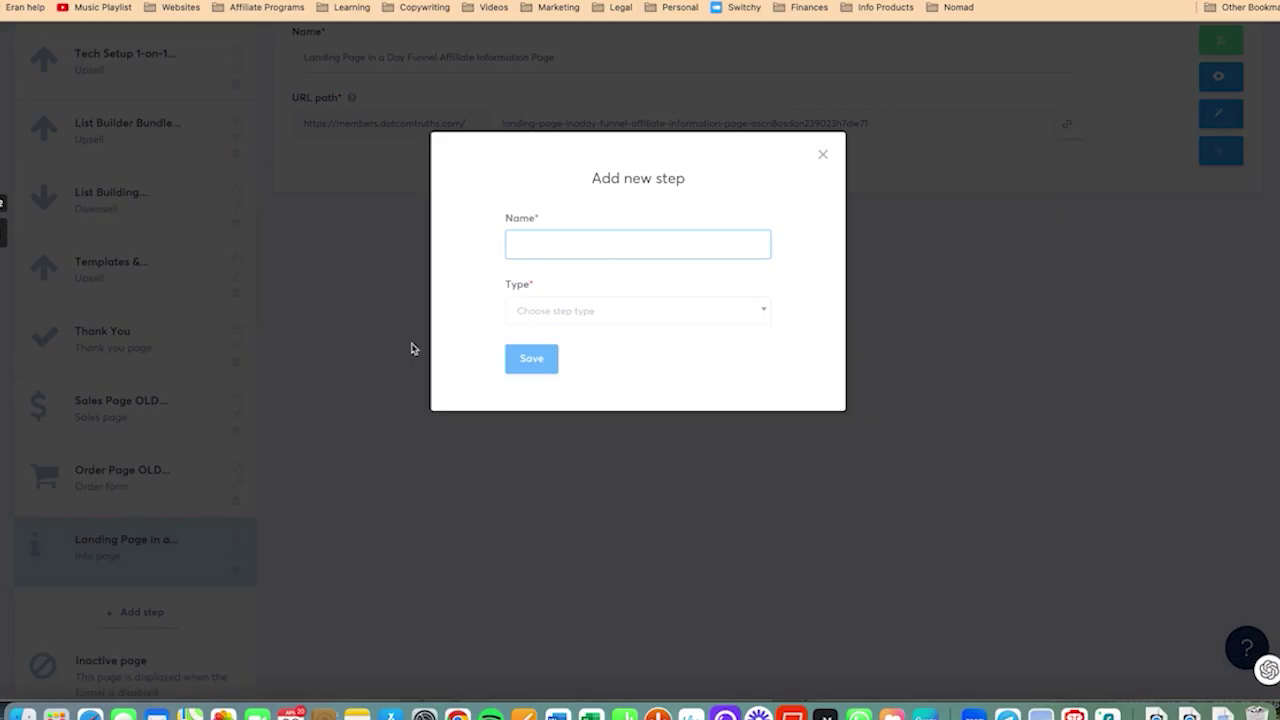
{"action": "left_click", "coordinate": [583, 309]}
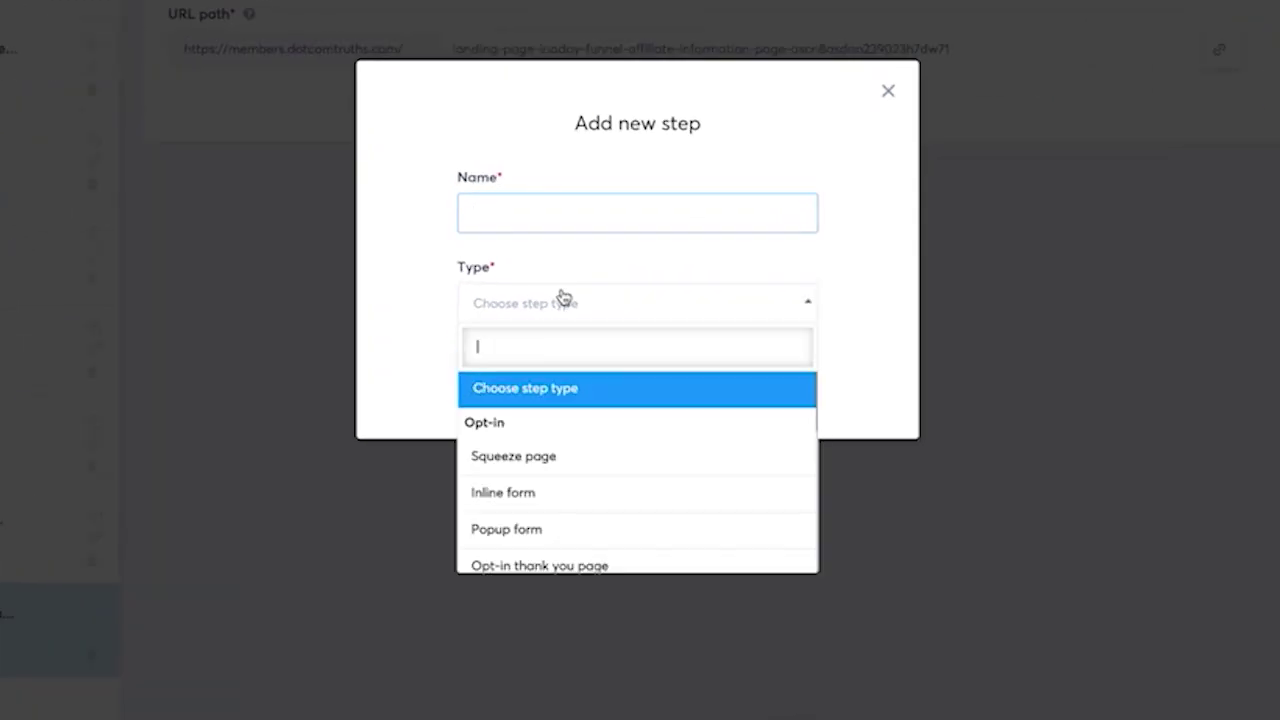
{"action": "scroll", "coordinate": [653, 426], "scroll_direction": "down", "scroll_amount": 5}
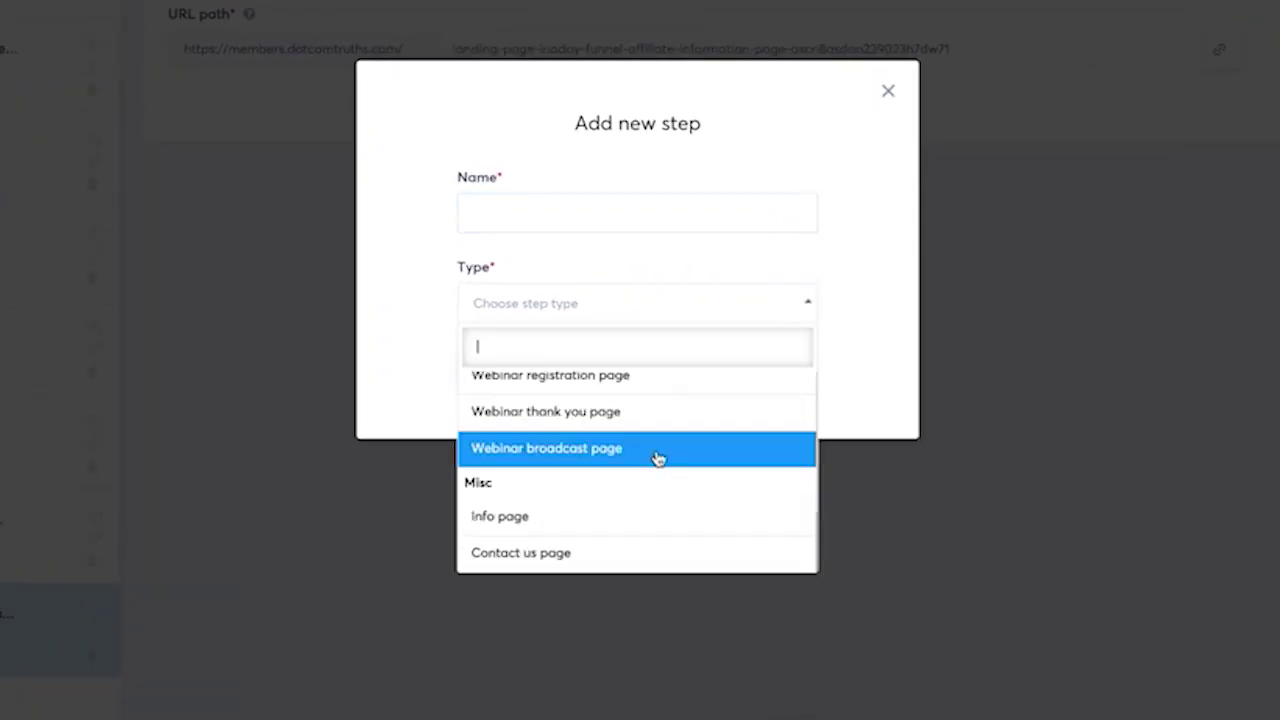
{"action": "left_click", "coordinate": [618, 521]}
{"action": "left_click", "coordinate": [540, 215]}
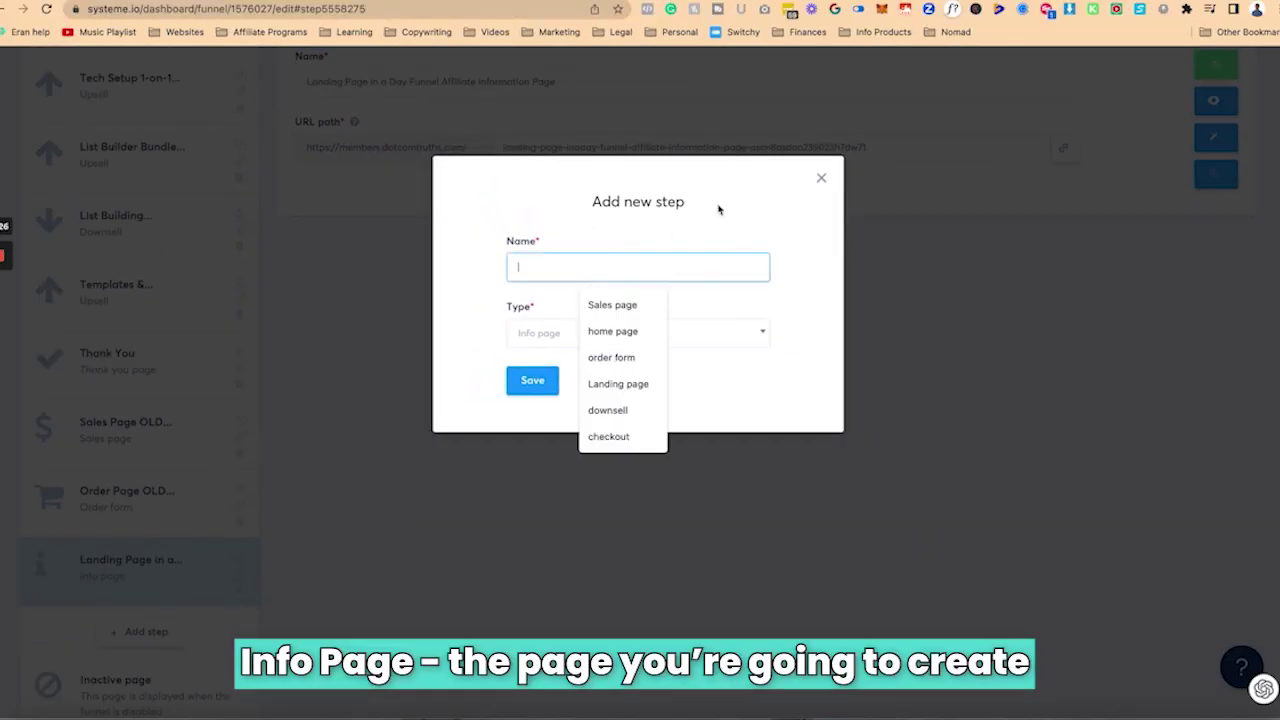
{"action": "left_click", "coordinate": [822, 179]}
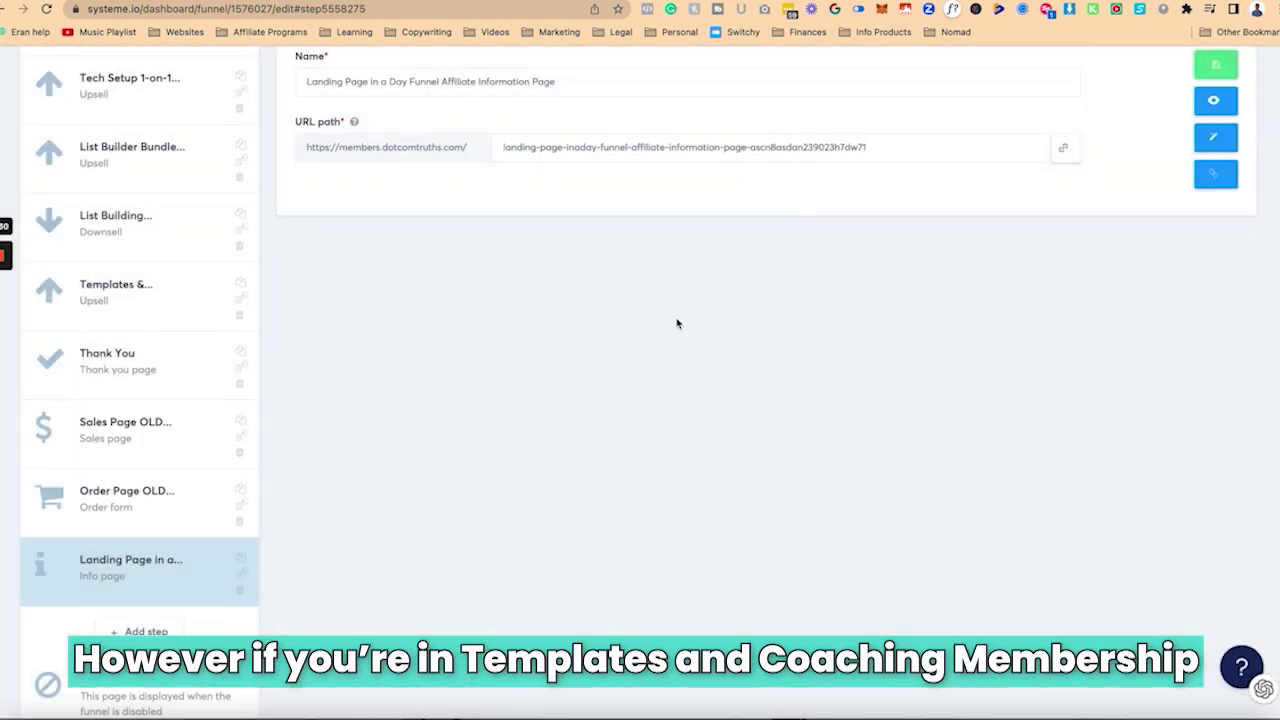
{"action": "scroll", "coordinate": [676, 323], "scroll_direction": "up", "scroll_amount": 1}
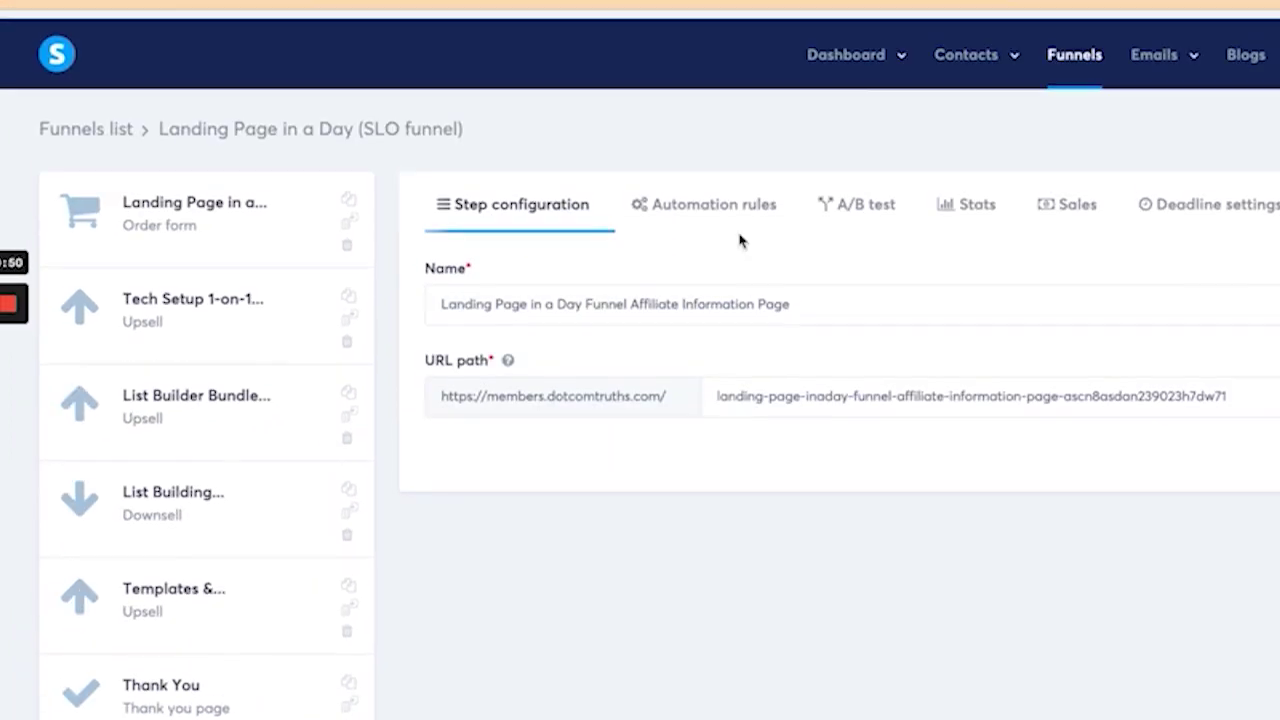
Step: Search the Marketplace offers for the vendor's name and apply the filter
{"action": "mouse_move", "coordinate": [872, 55]}
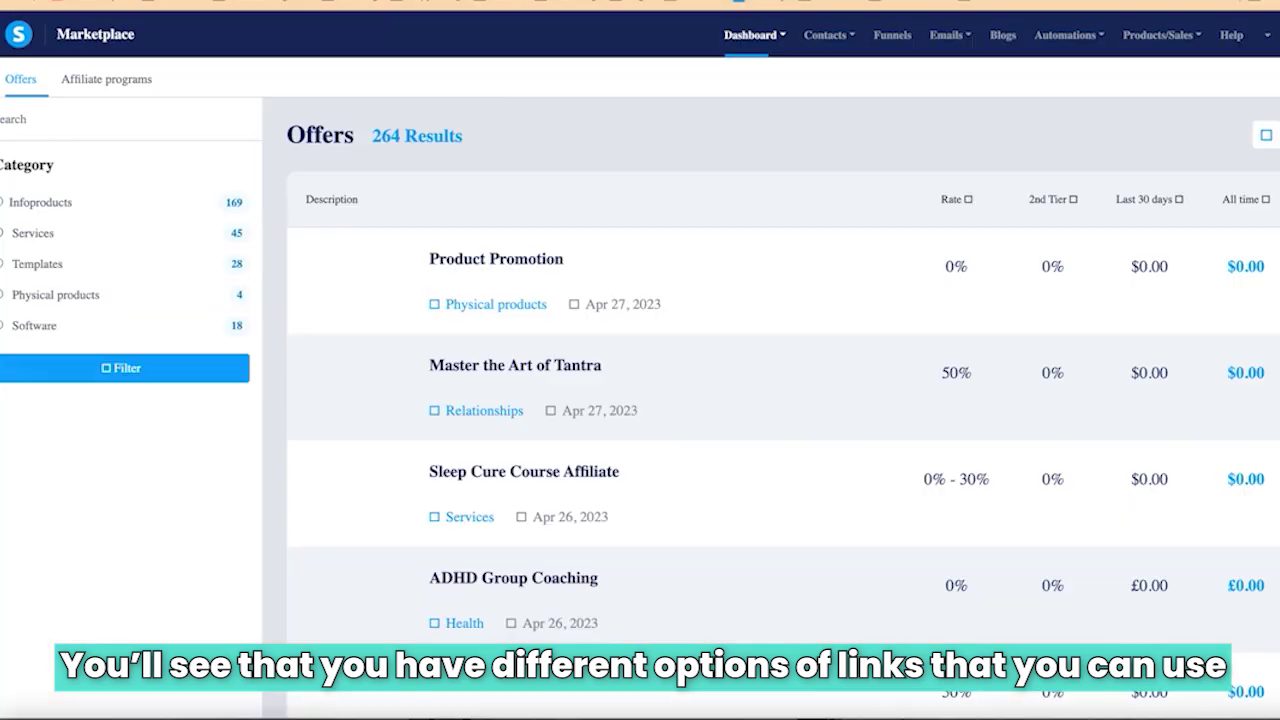
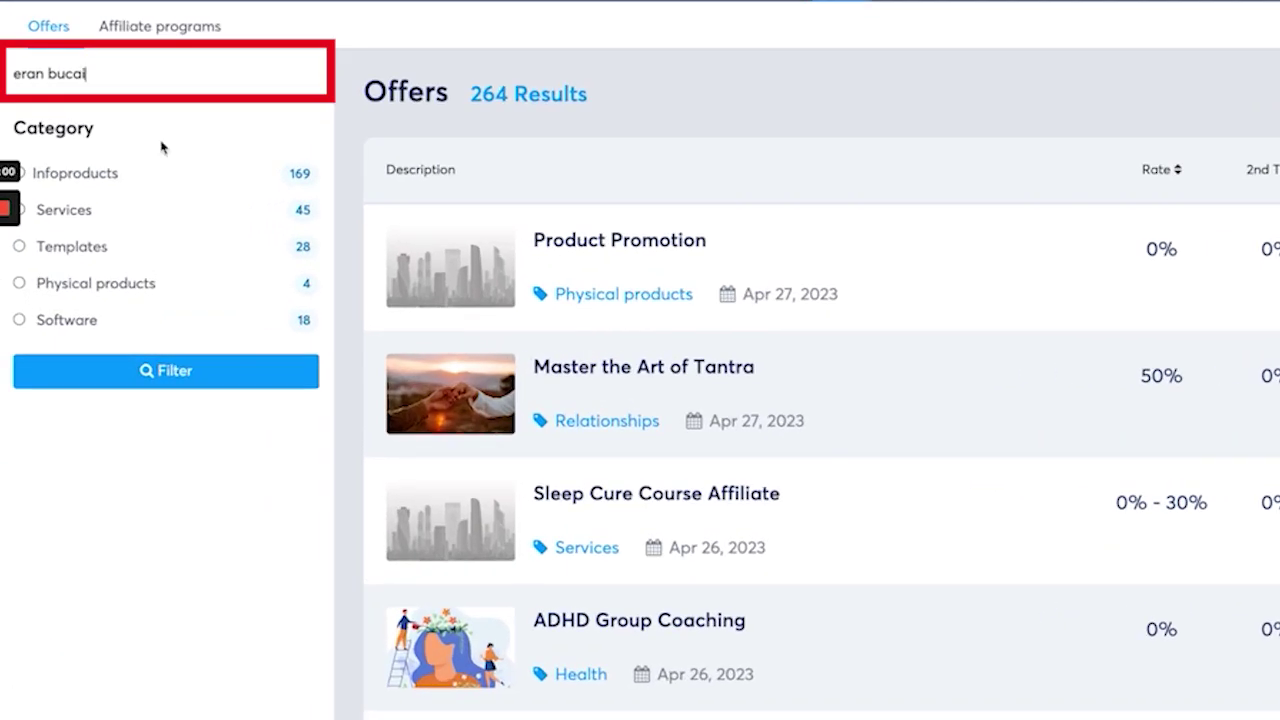
{"action": "key", "text": "Return"}
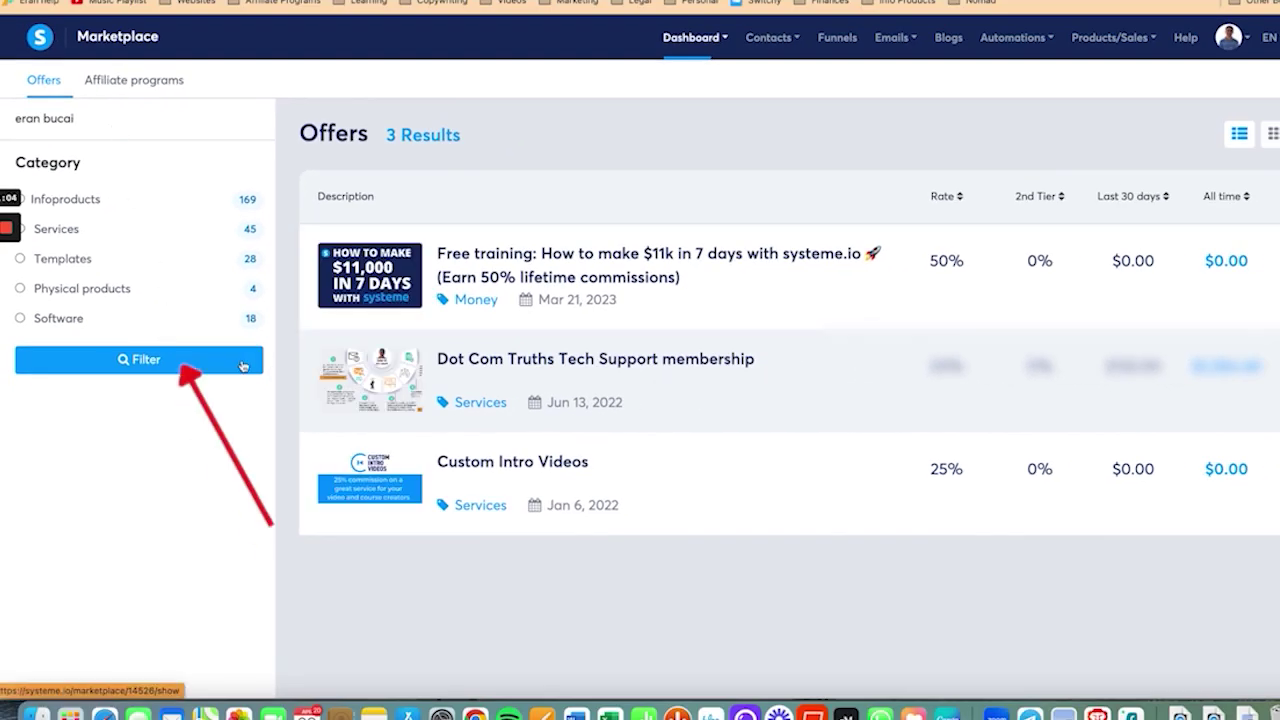
{"action": "left_click", "coordinate": [242, 362]}
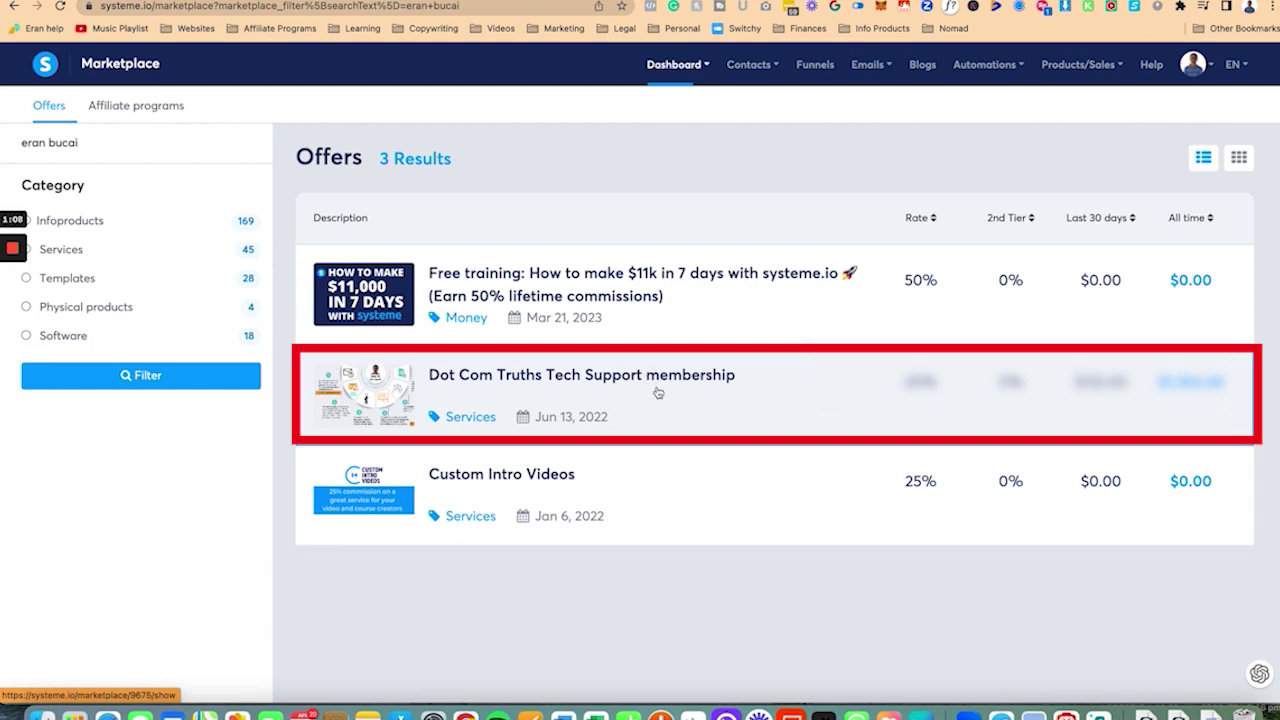
Step: Look at the Dot Com Truths Tech Support offer, then open Custom Intro Videos instead
{"action": "left_click", "coordinate": [658, 392]}
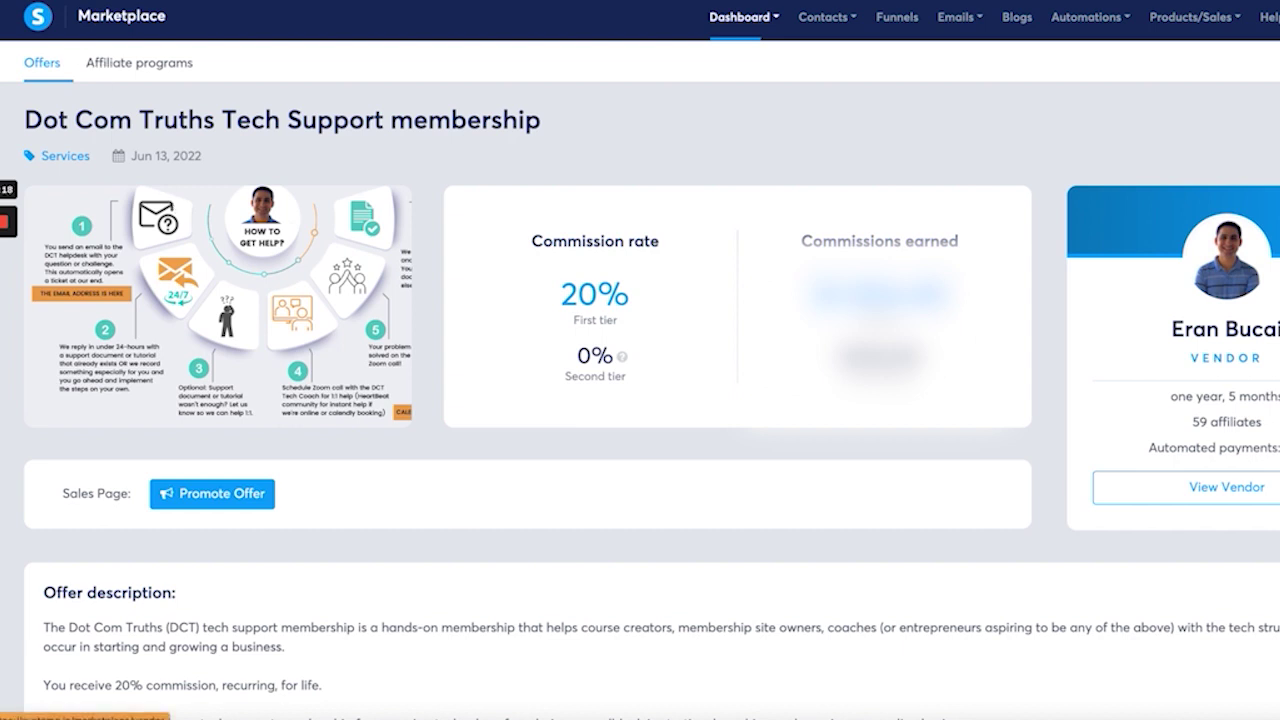
{"action": "key", "text": "alt+Left"}
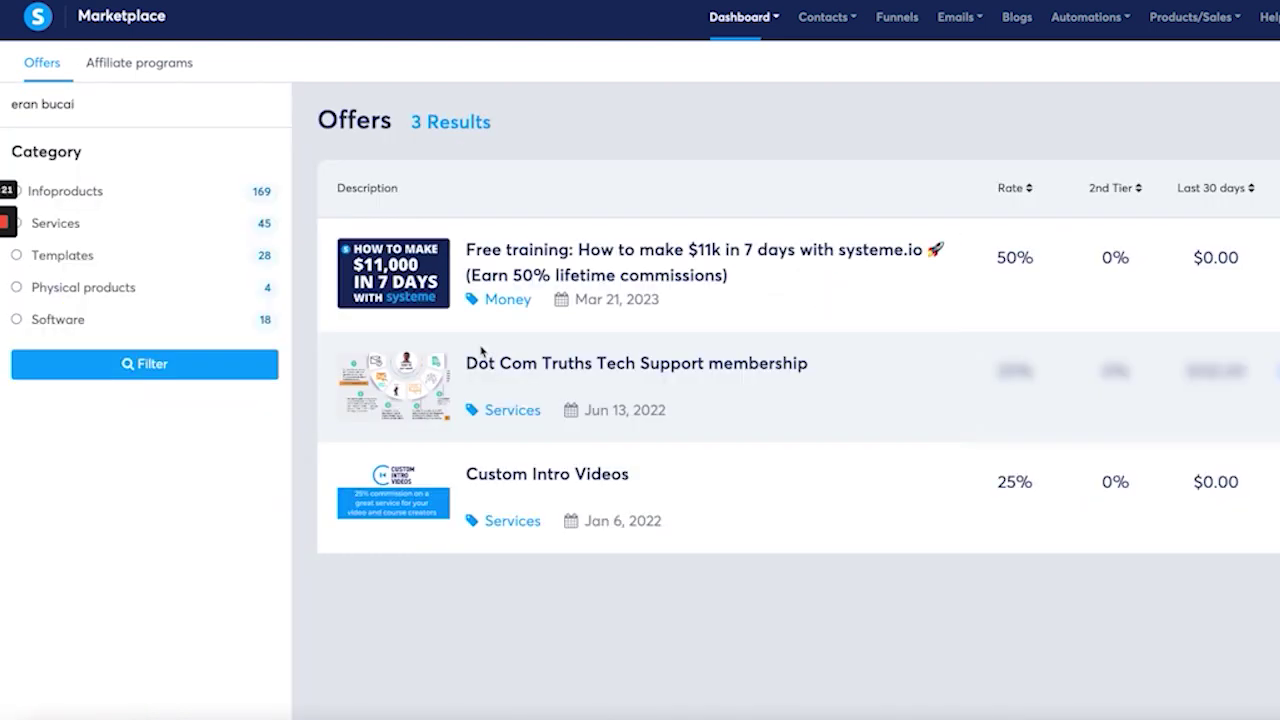
{"action": "left_click", "coordinate": [612, 491]}
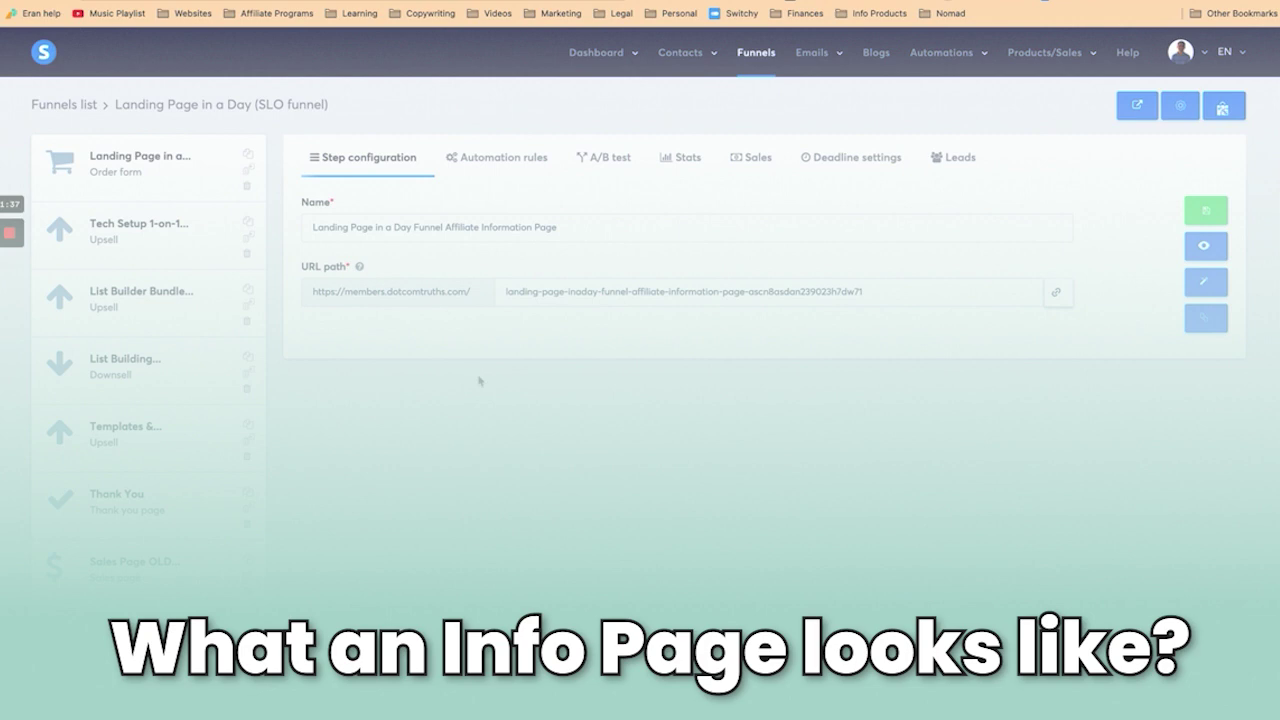
{"action": "scroll", "coordinate": [123, 437], "scroll_direction": "down", "scroll_amount": 3}
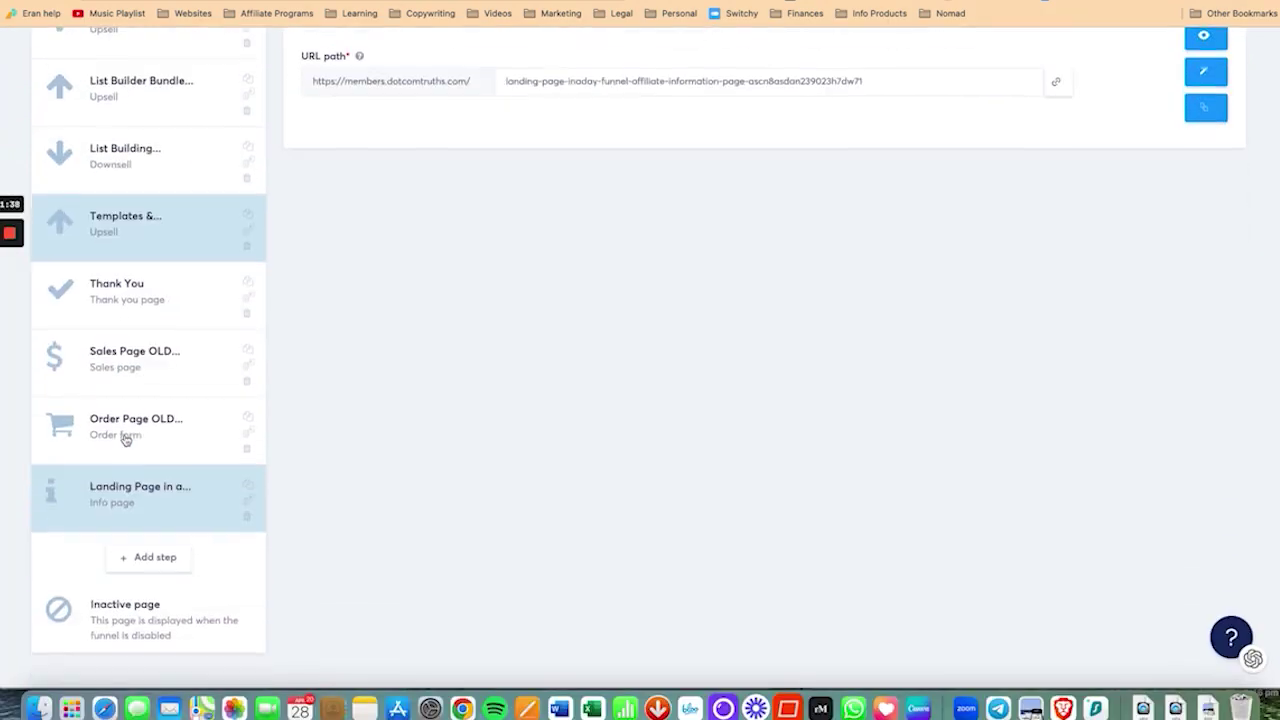
{"action": "scroll", "coordinate": [708, 402], "scroll_direction": "up", "scroll_amount": 3}
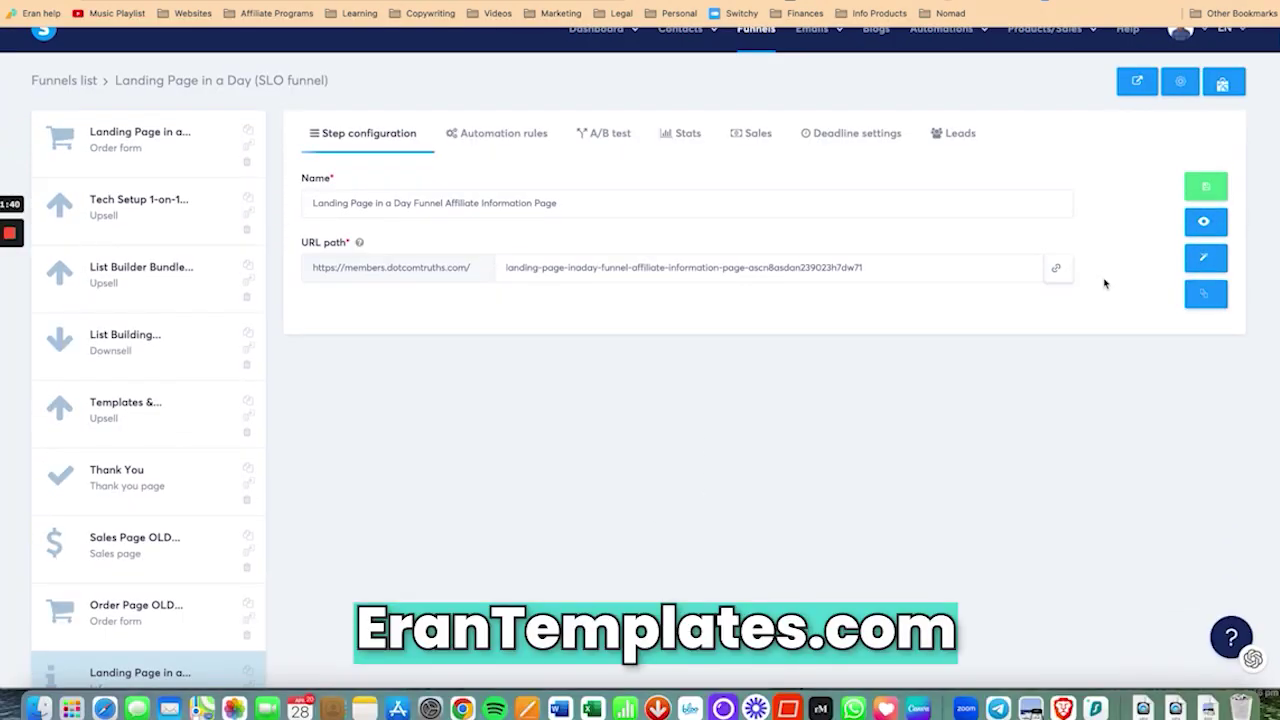
{"action": "left_click", "coordinate": [1208, 258]}
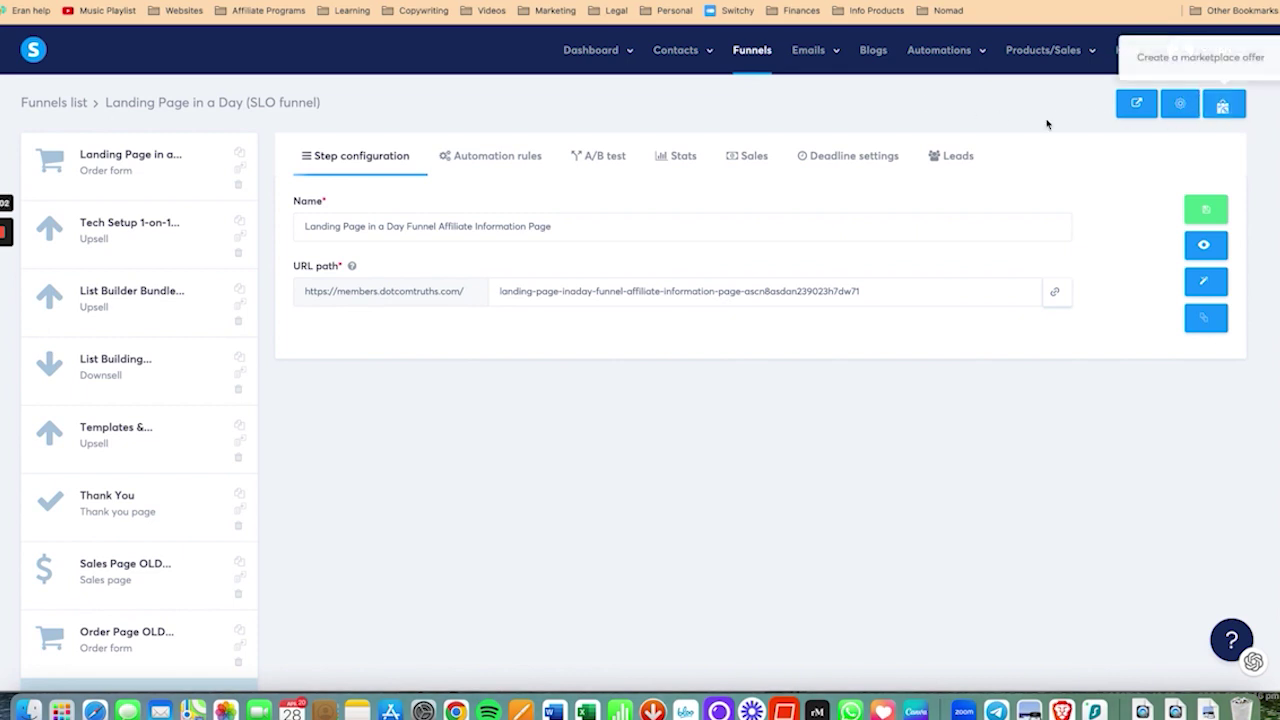
{"action": "left_click", "coordinate": [1240, 58]}
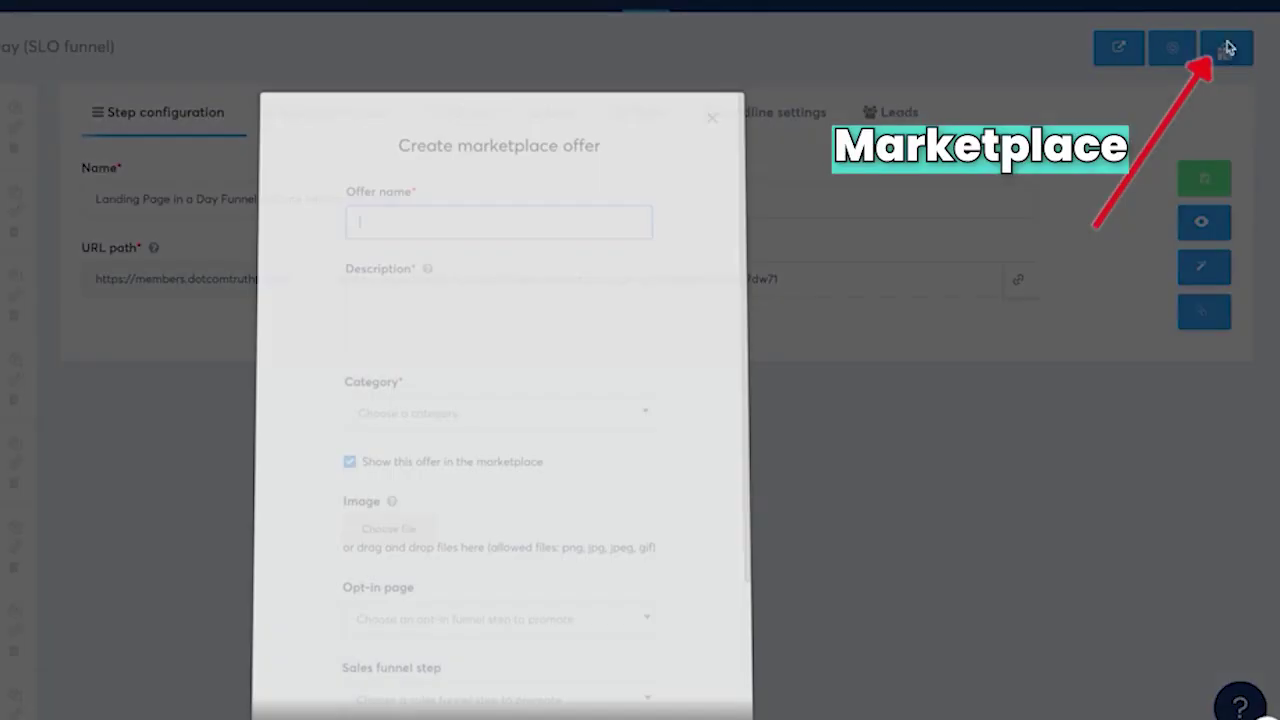
{"action": "scroll", "coordinate": [600, 336], "scroll_direction": "down", "scroll_amount": 2}
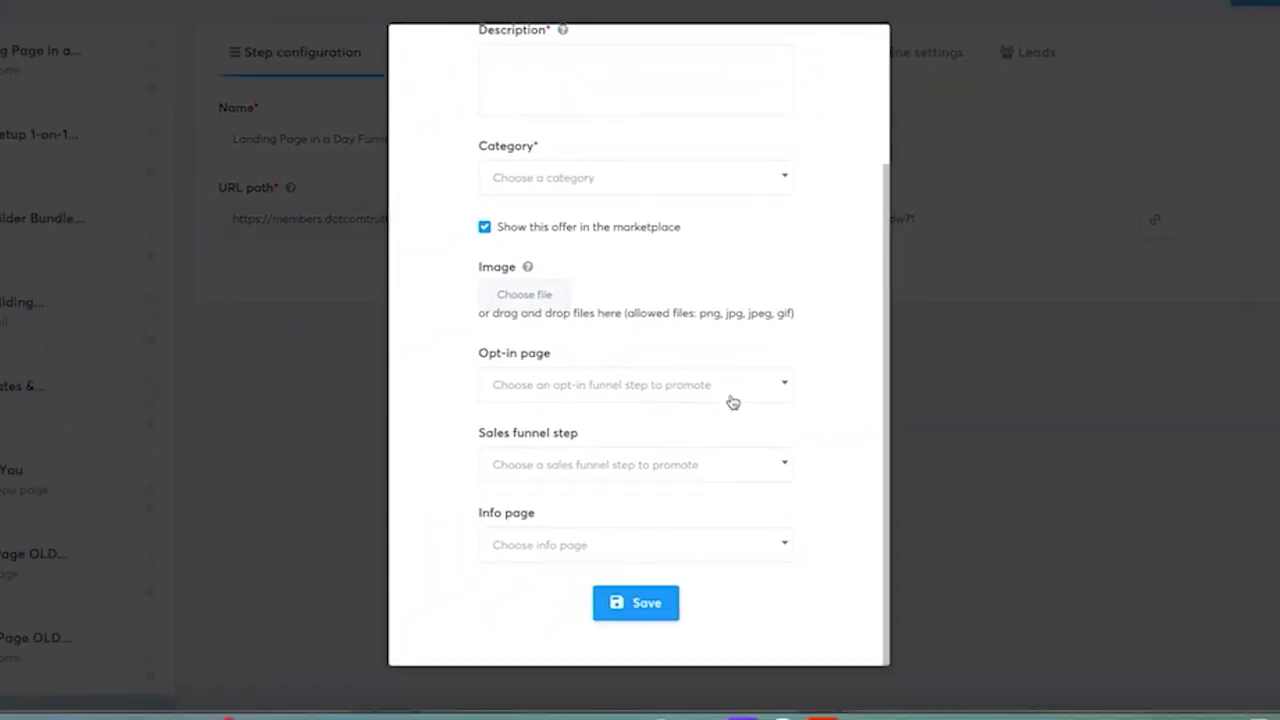
{"action": "left_click", "coordinate": [682, 399]}
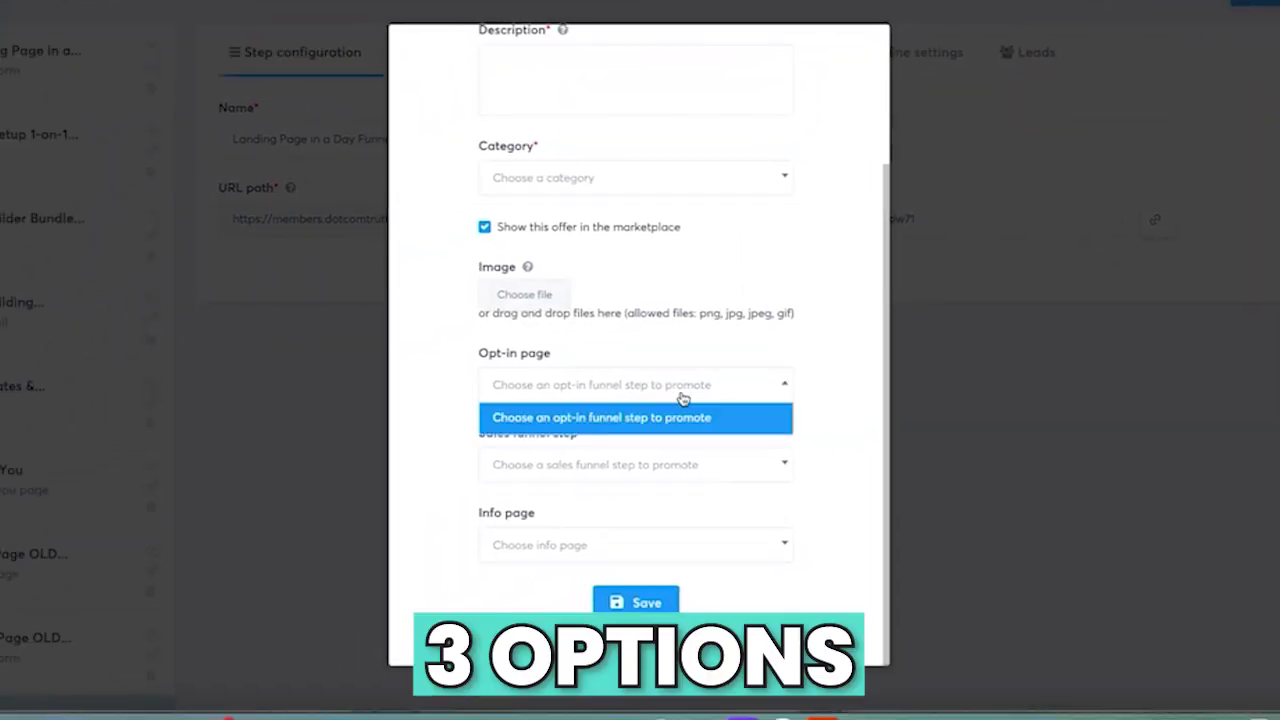
{"action": "left_click", "coordinate": [682, 406]}
{"action": "left_click", "coordinate": [678, 465]}
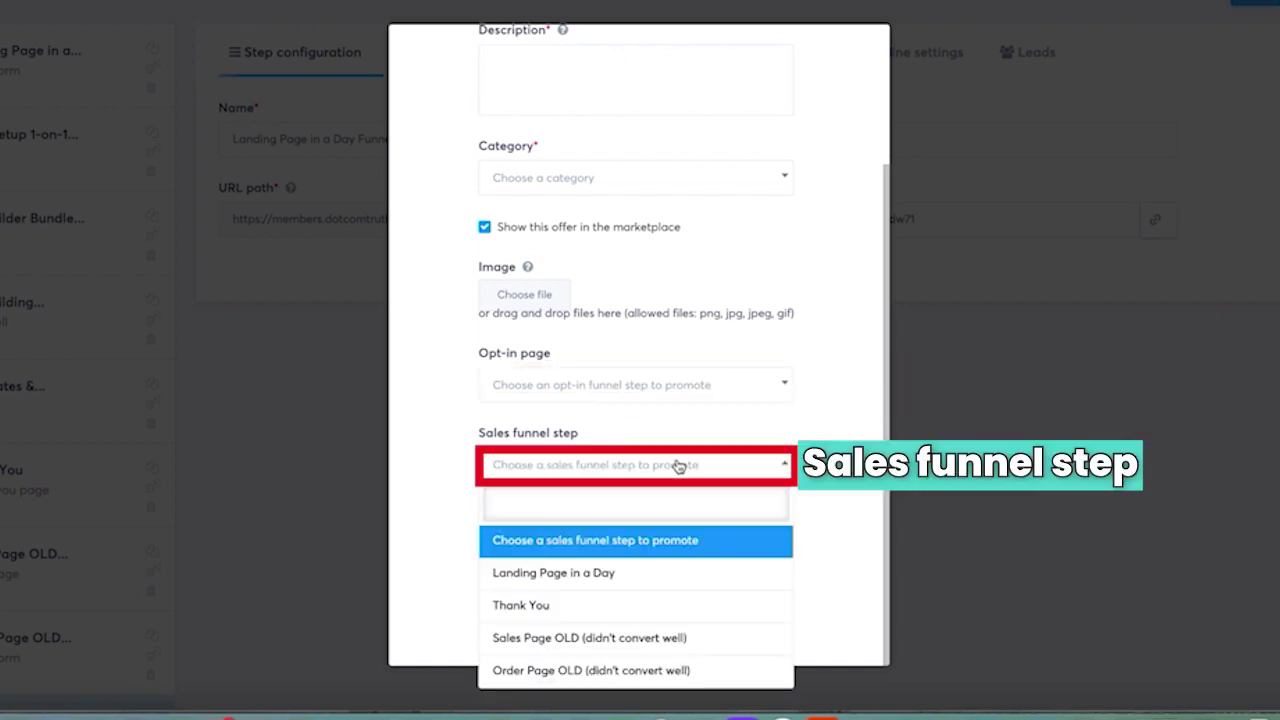
{"action": "left_click", "coordinate": [836, 450]}
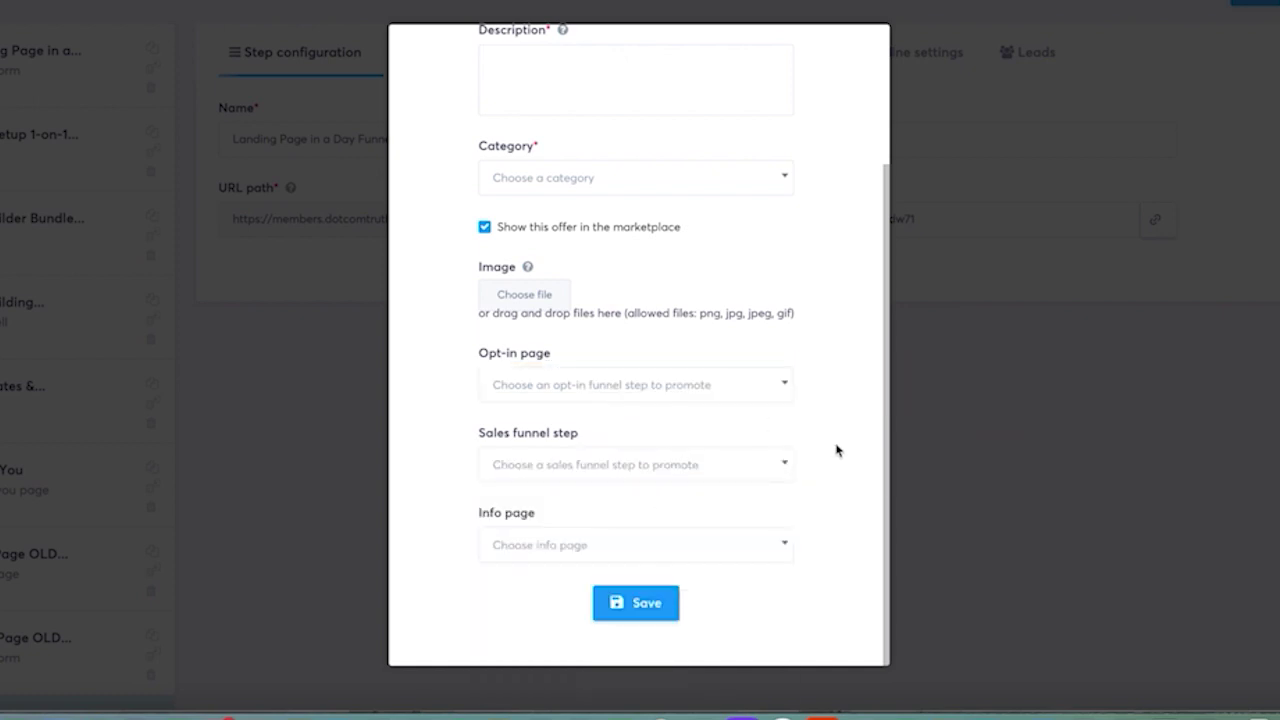
{"action": "left_click", "coordinate": [596, 553]}
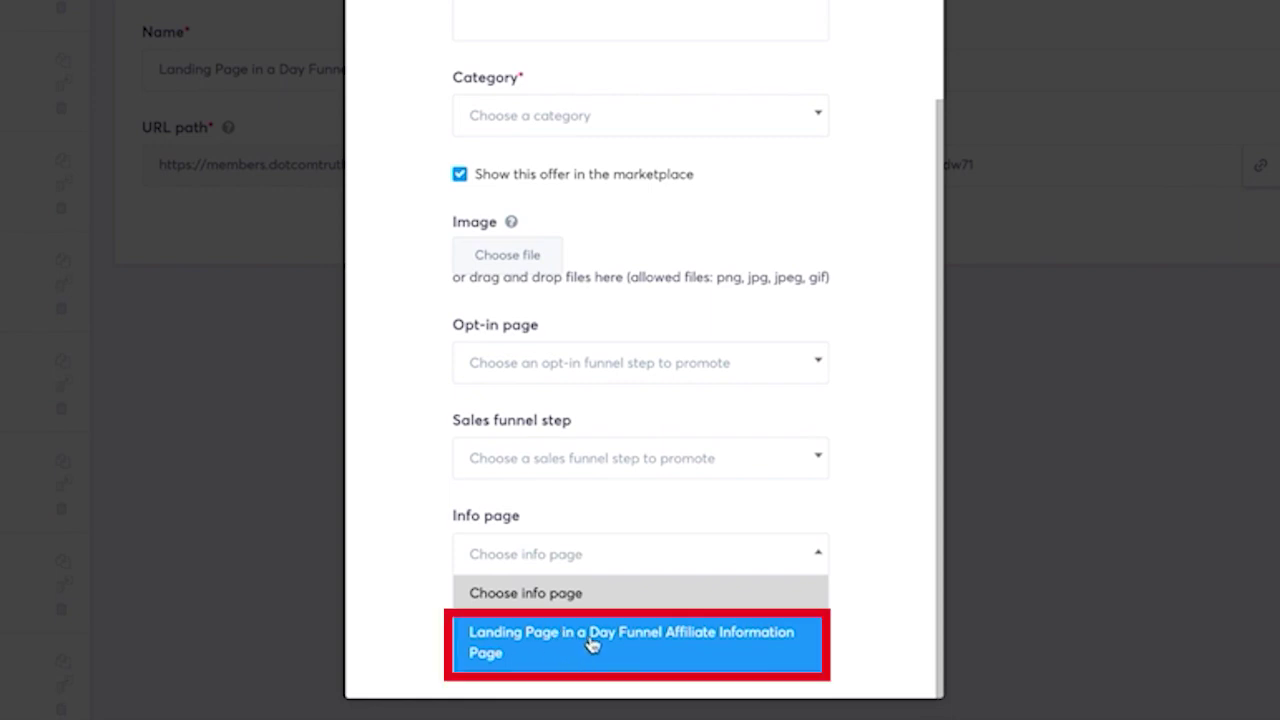
{"action": "left_click", "coordinate": [590, 645]}
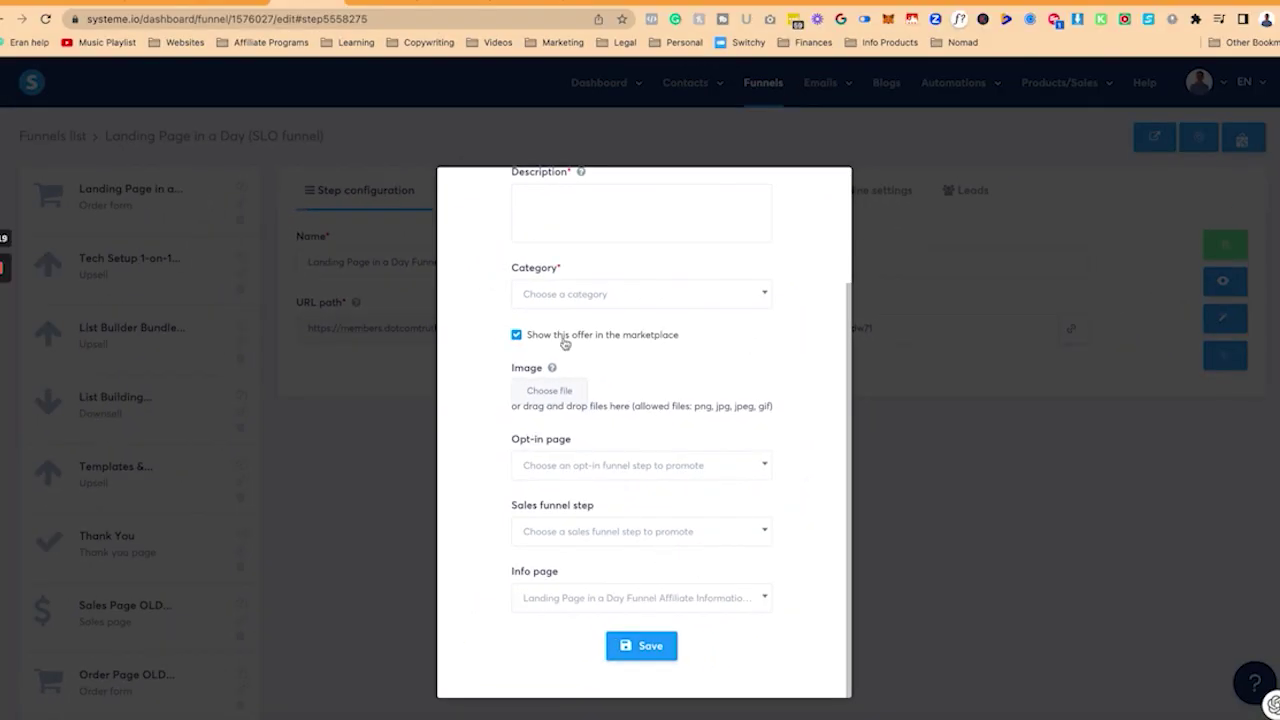
{"action": "left_click", "coordinate": [515, 336]}
{"action": "left_click", "coordinate": [651, 647]}
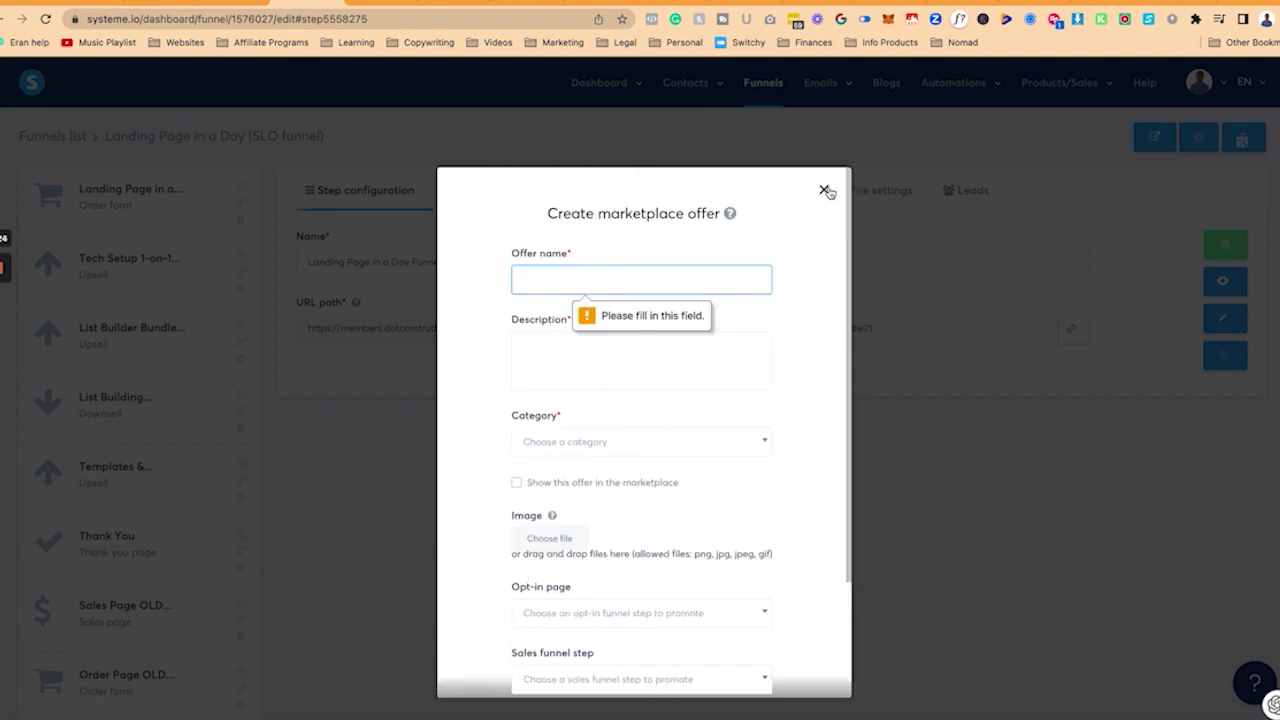
{"action": "left_click", "coordinate": [824, 190]}
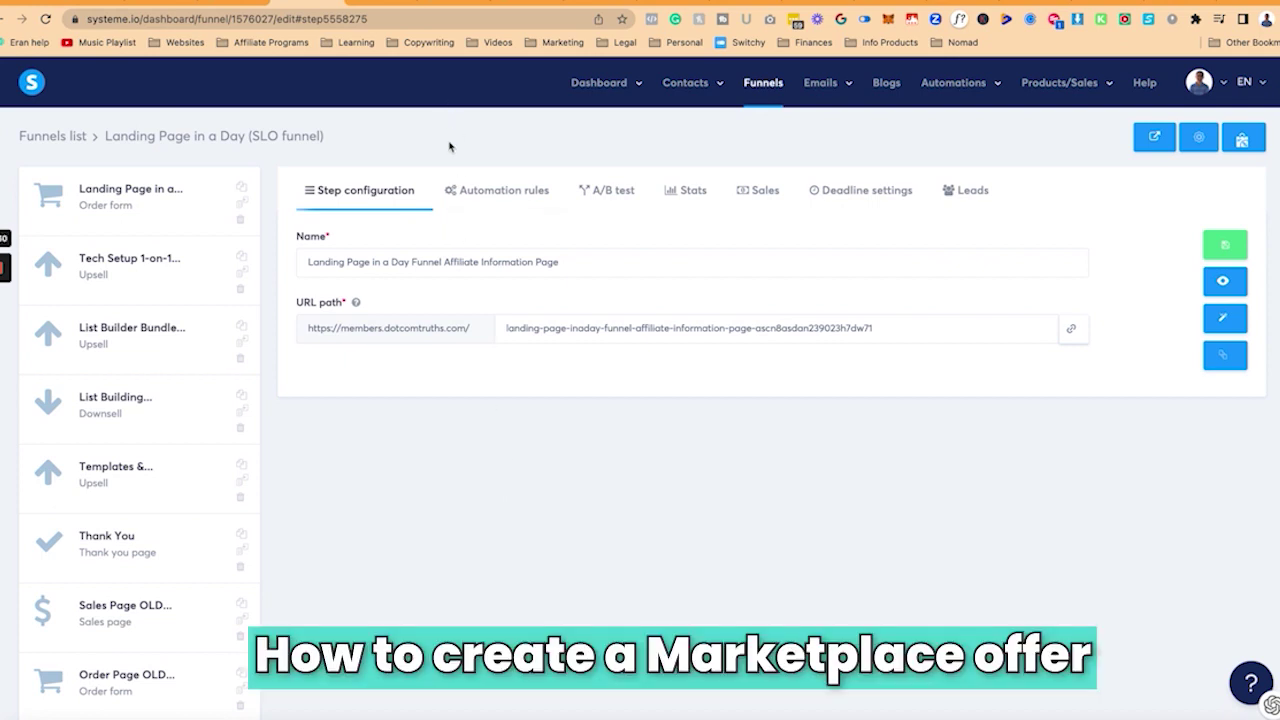
Step: Retitle the two top headings 'Landing Page in a Day' and 'Sales Funnel'
{"action": "left_click", "coordinate": [378, 2]}
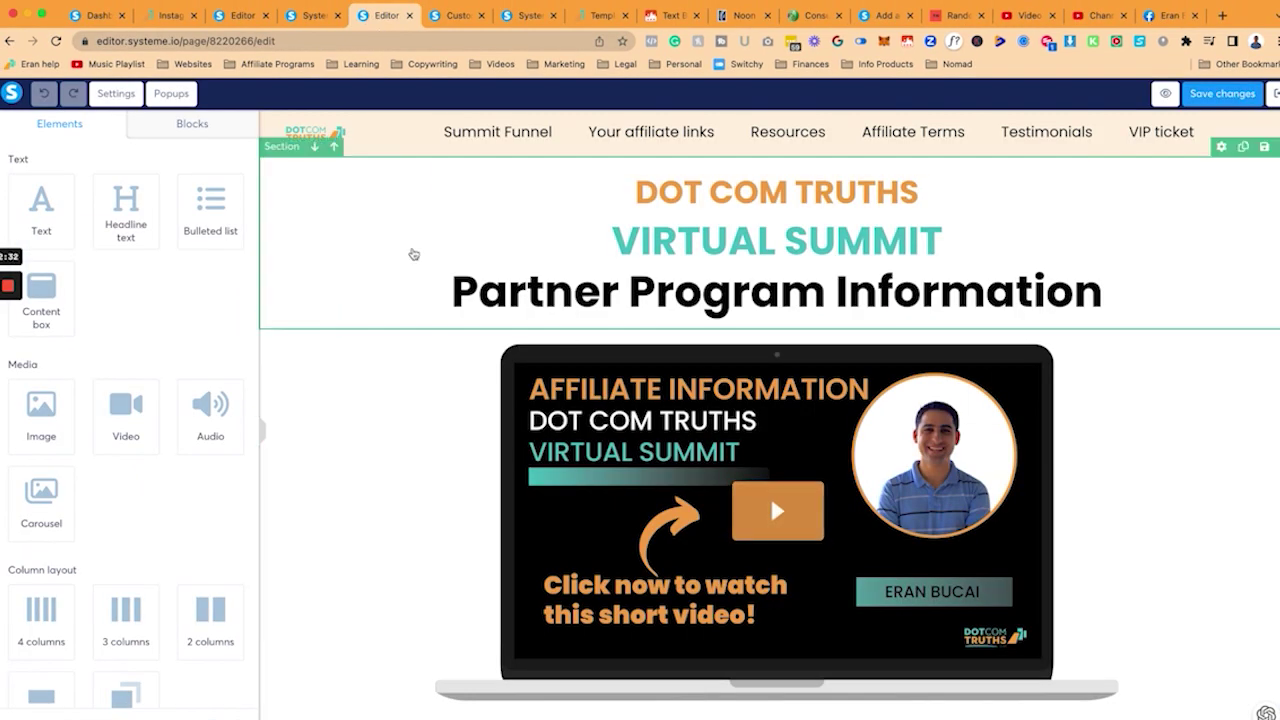
{"action": "left_click", "coordinate": [487, 133]}
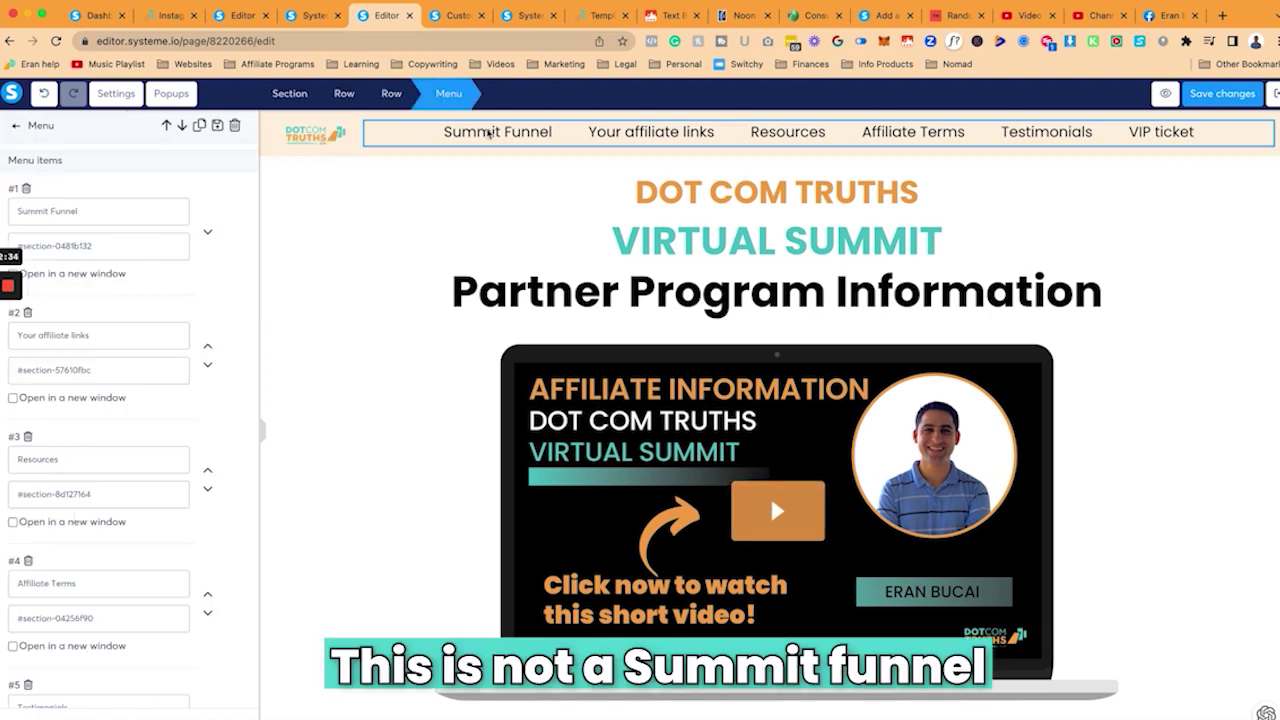
{"action": "left_click", "coordinate": [414, 251]}
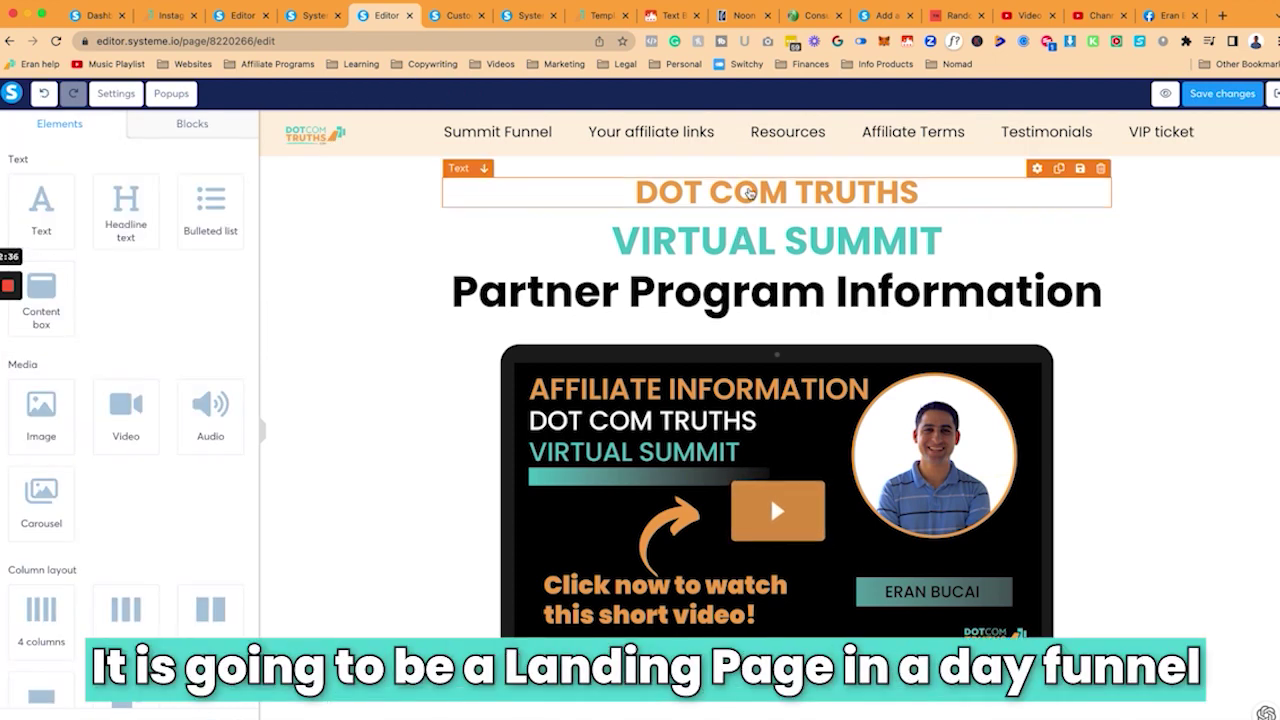
{"action": "left_click", "coordinate": [758, 192]}
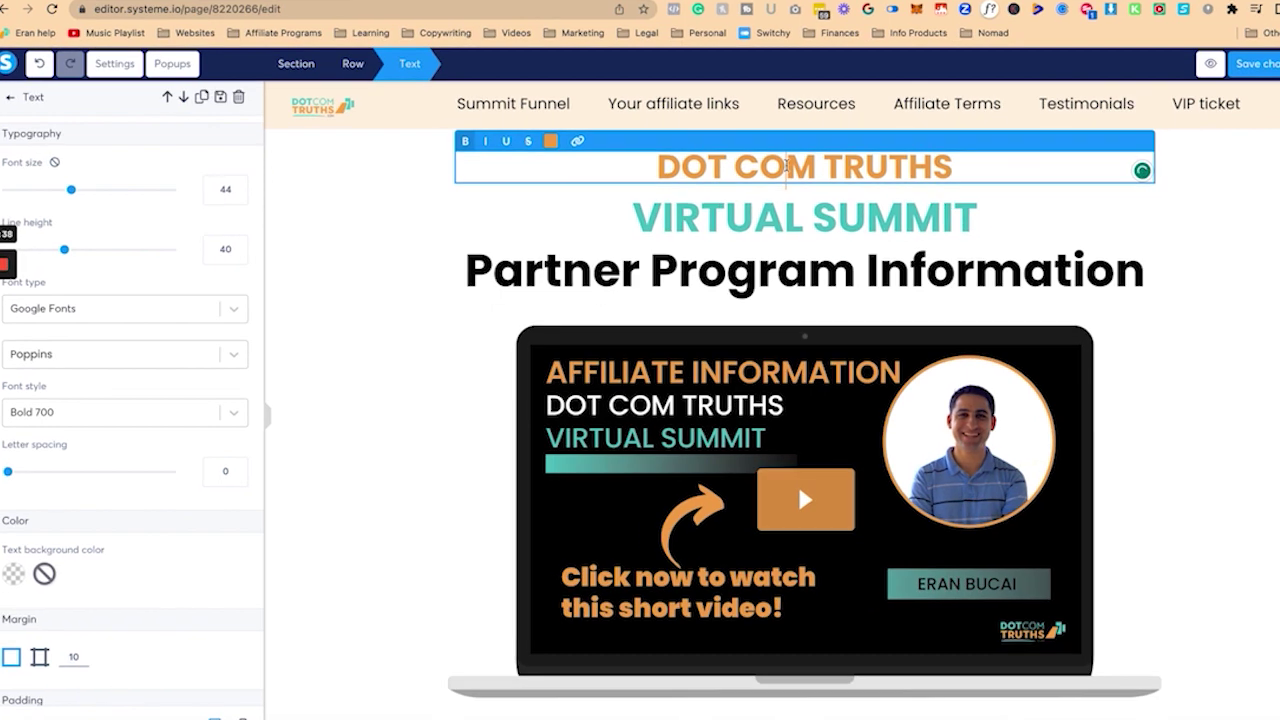
{"action": "key", "text": "super+a"}
{"action": "type", "text": "Landing Pa"}
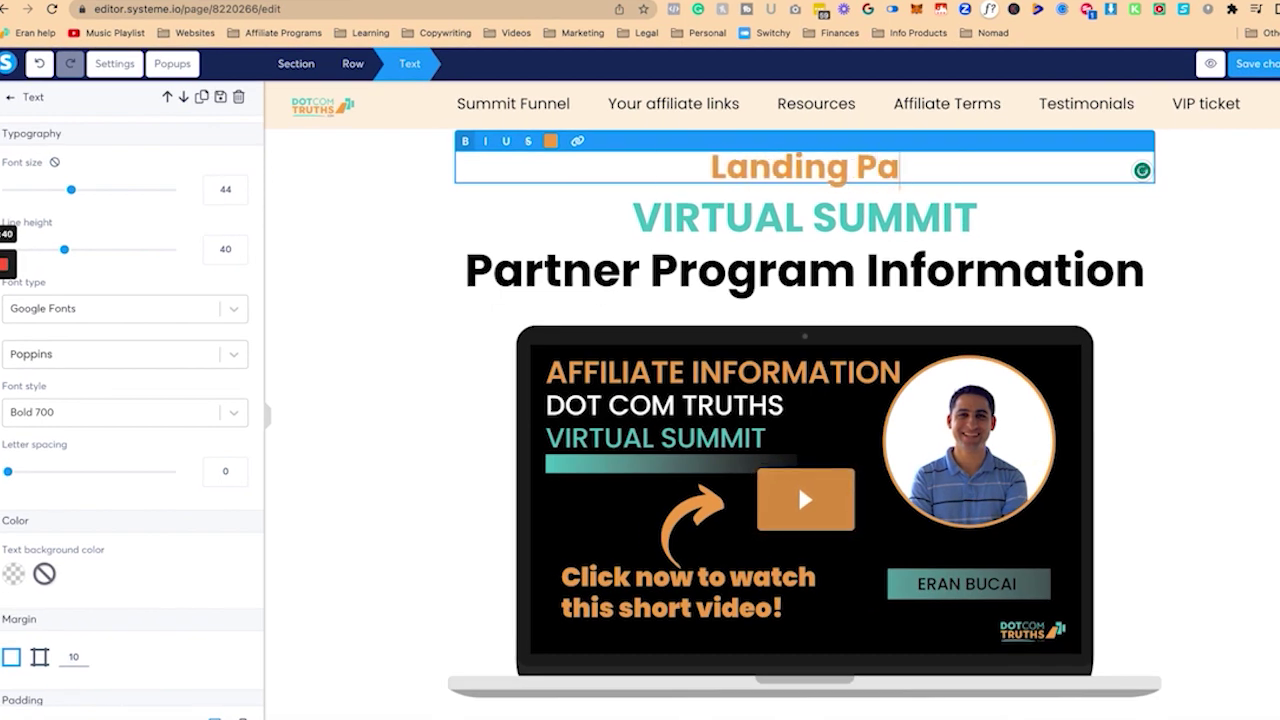
{"action": "type", "text": "ge in a Day"}
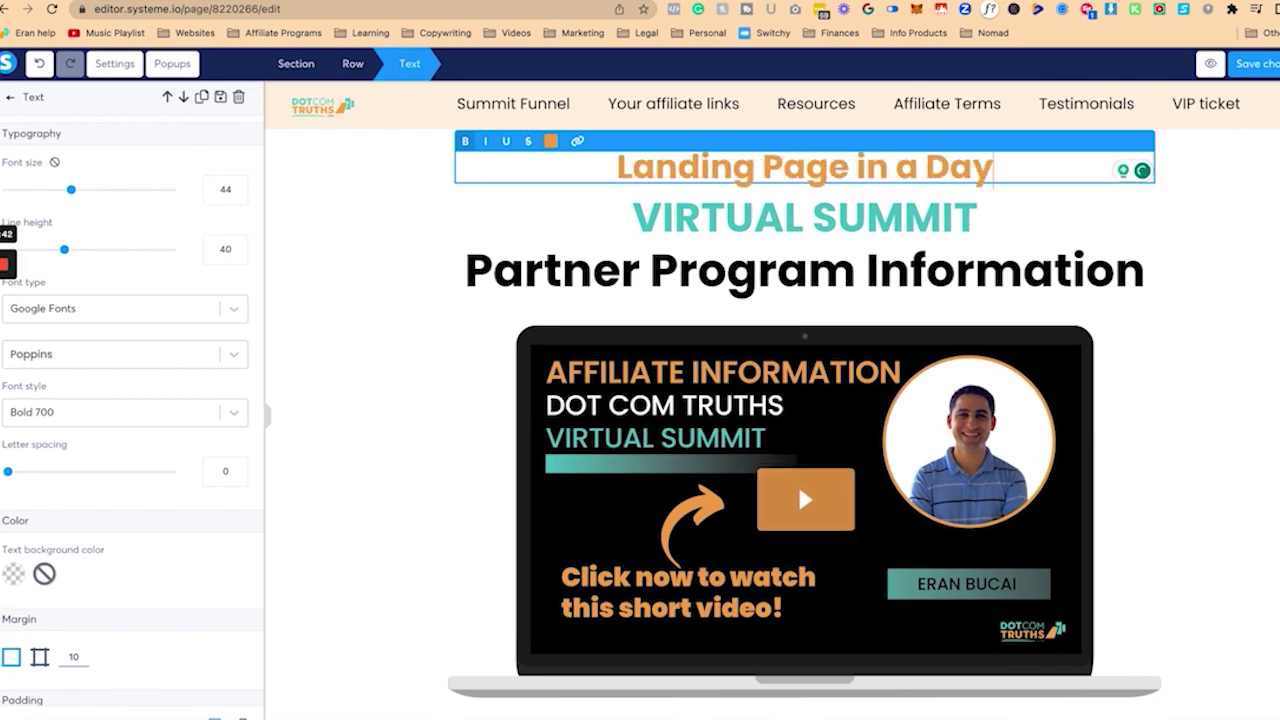
{"action": "left_click", "coordinate": [805, 217]}
{"action": "key", "text": "super+a"}
{"action": "type", "text": "Sales Funnel"}
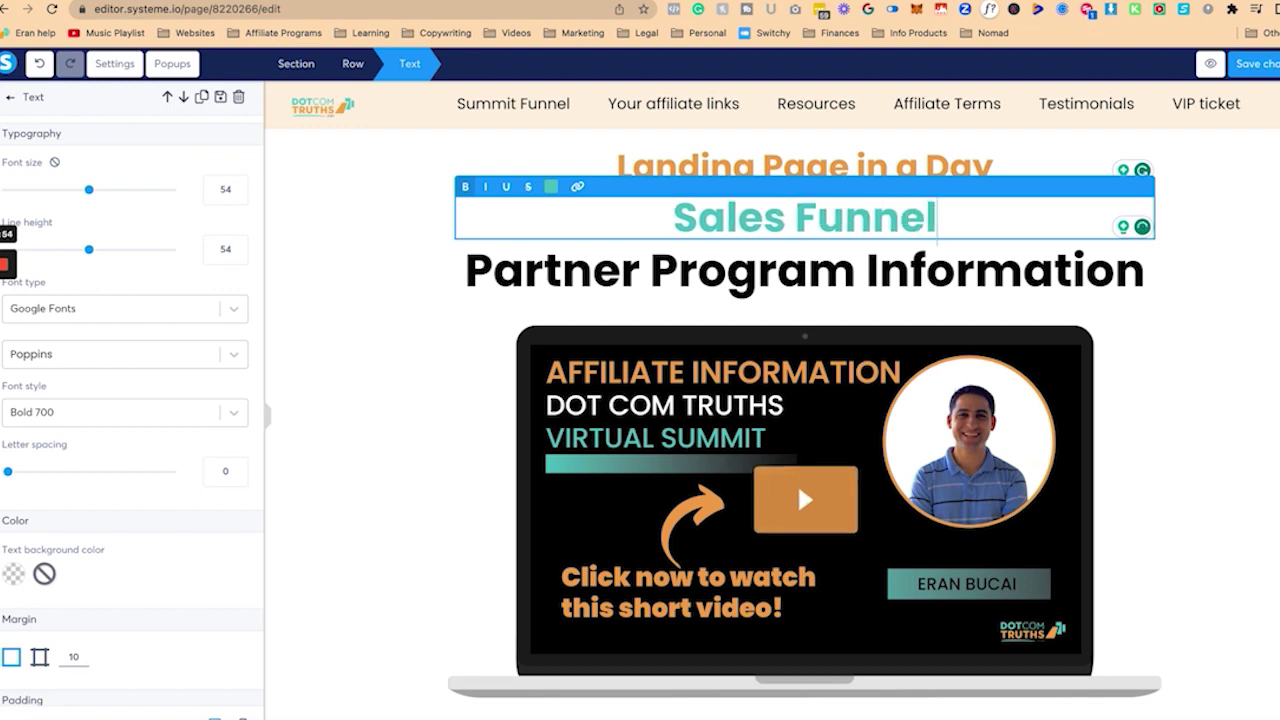
{"action": "left_click", "coordinate": [788, 364]}
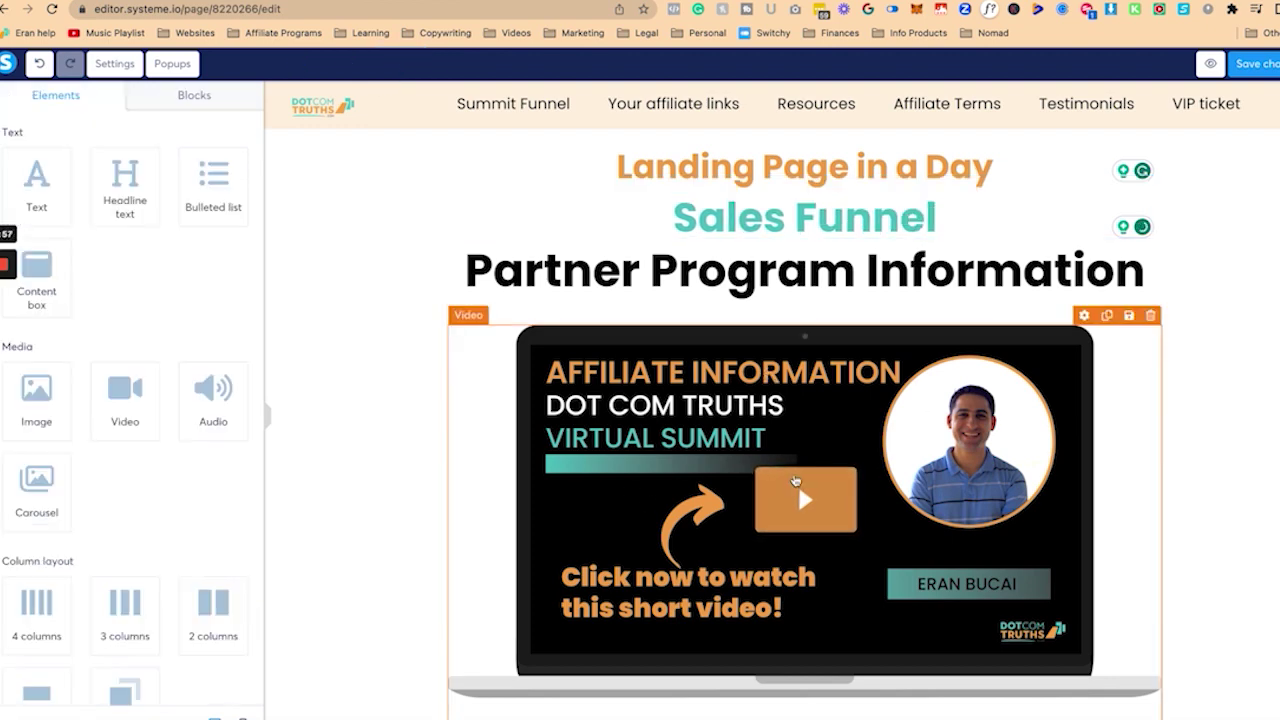
Step: Rewrite the intro paragraph to pitch promoting the Landing Page in a Day sales funnel for commission
{"action": "scroll", "coordinate": [800, 505], "scroll_direction": "down", "scroll_amount": 3}
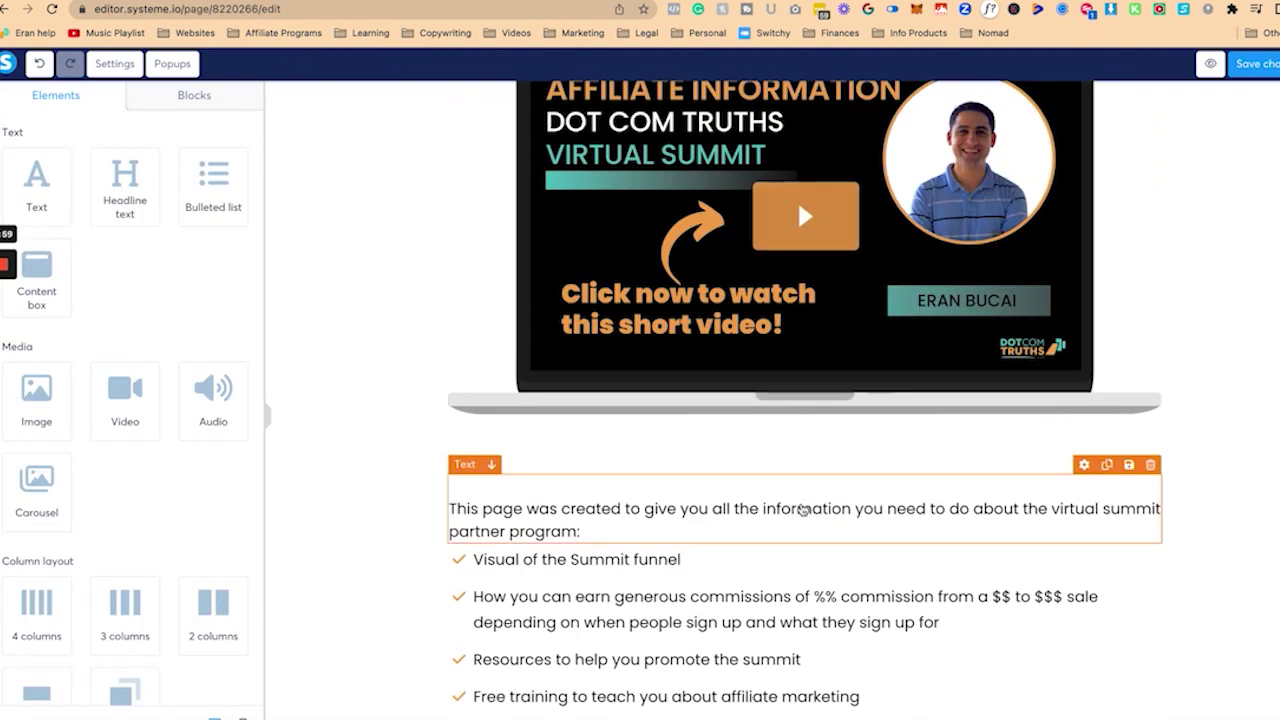
{"action": "left_click", "coordinate": [627, 525]}
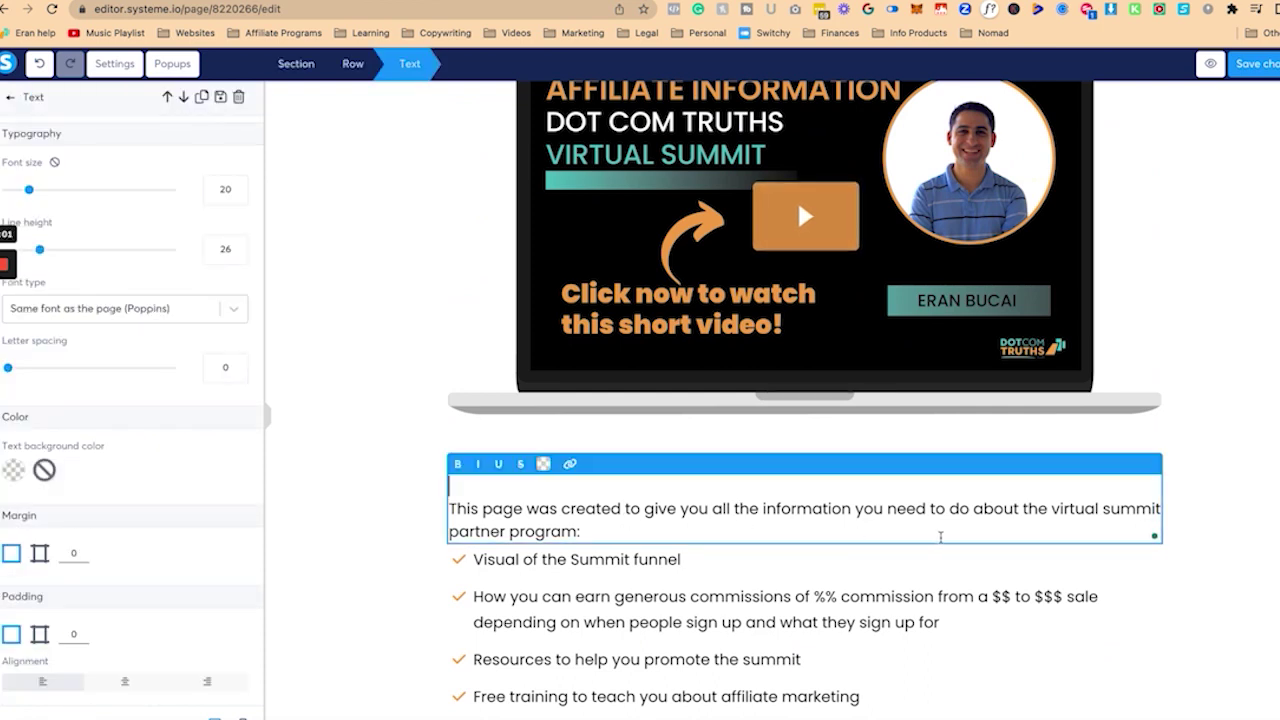
{"action": "left_click", "coordinate": [1049, 511]}
{"action": "type", "text": "Landing Page in a d"}
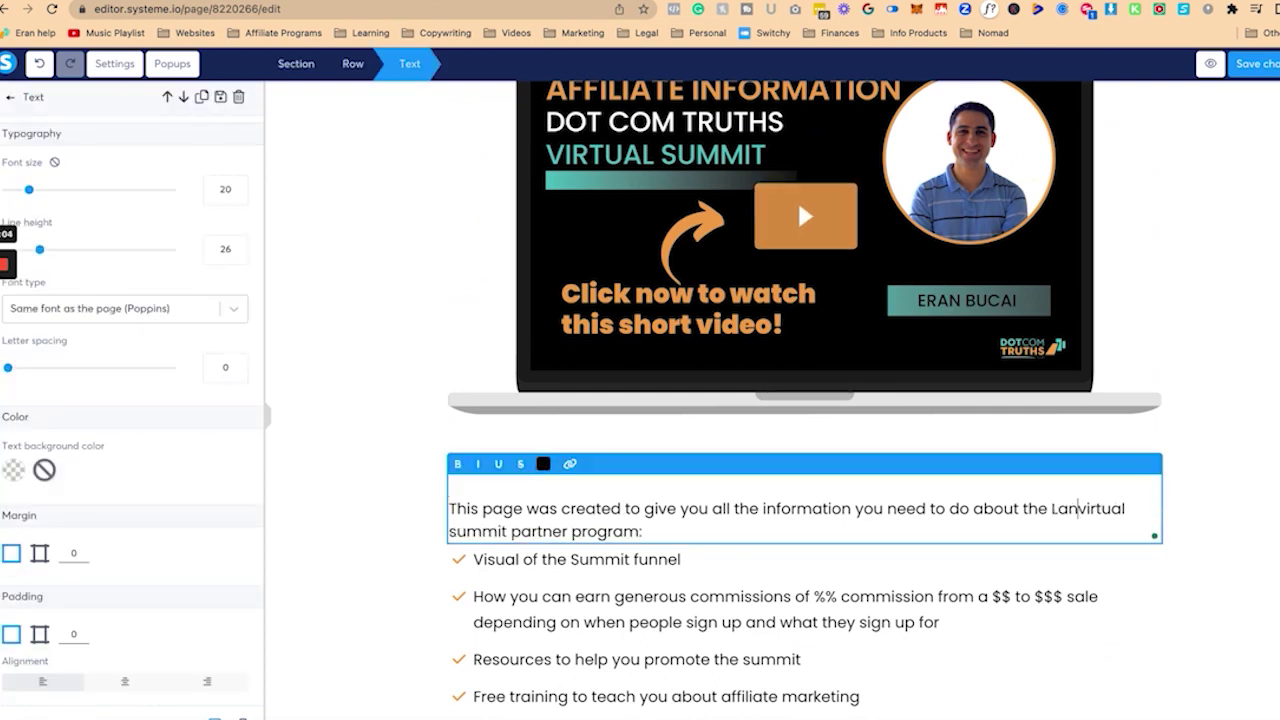
{"action": "type", "text": "ay sales funnel so you"}
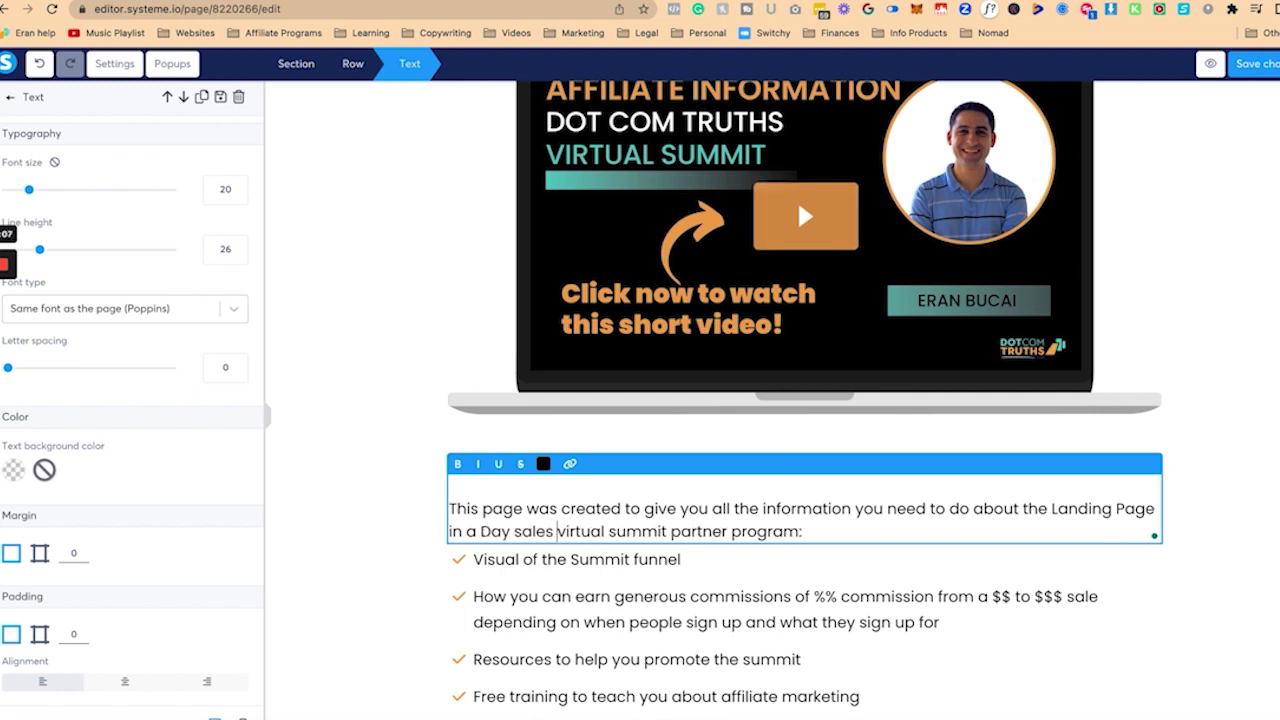
{"action": "type", "text": " can you promote "}
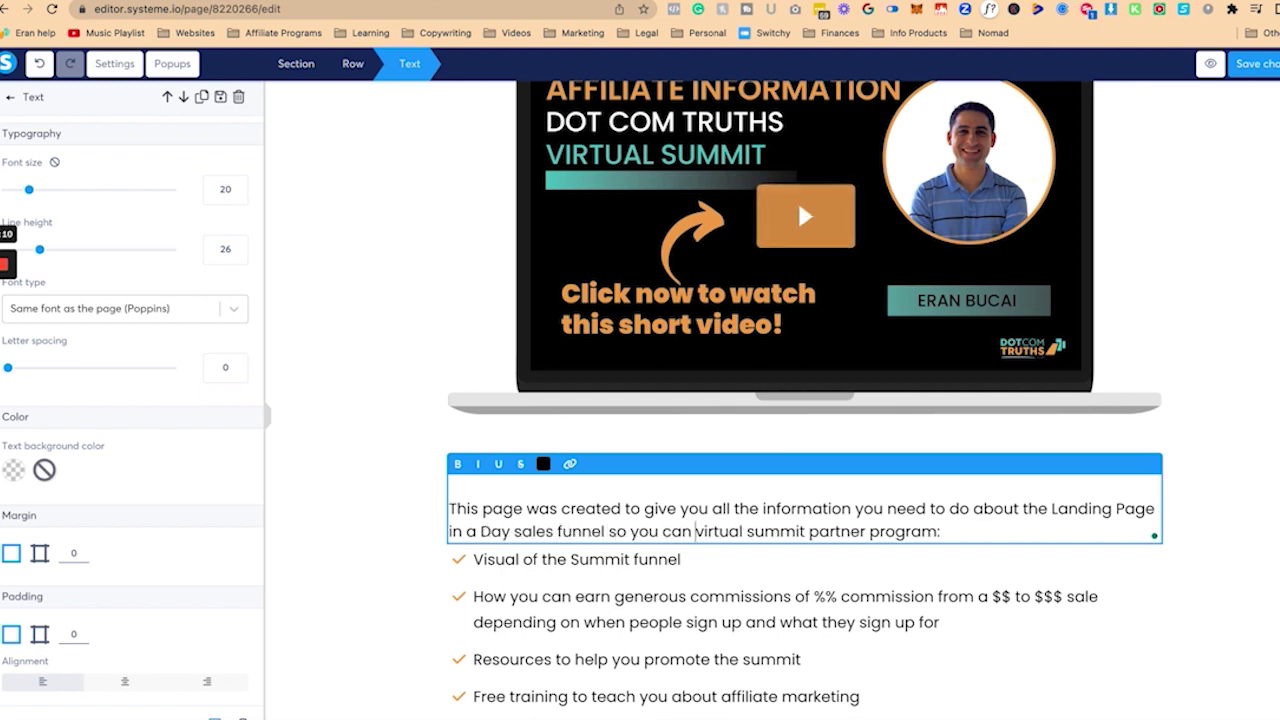
{"action": "type", "text": "it to your a"}
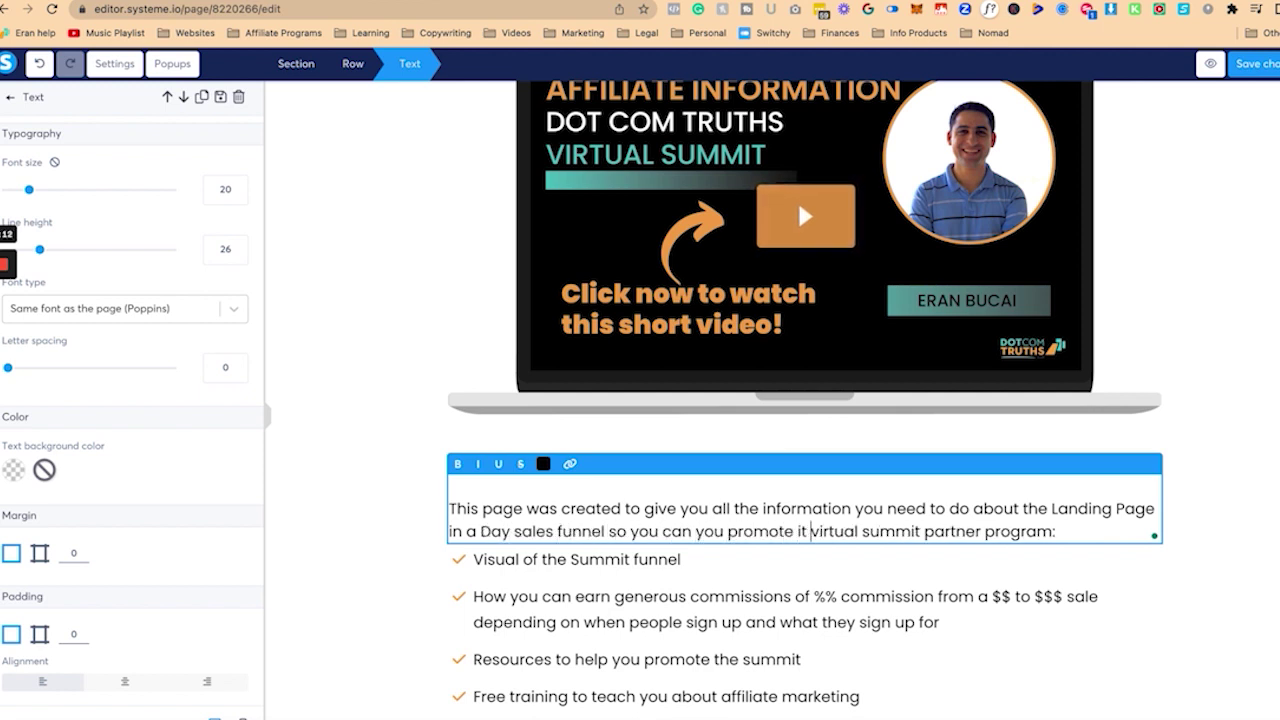
{"action": "type", "text": "udience and earn "}
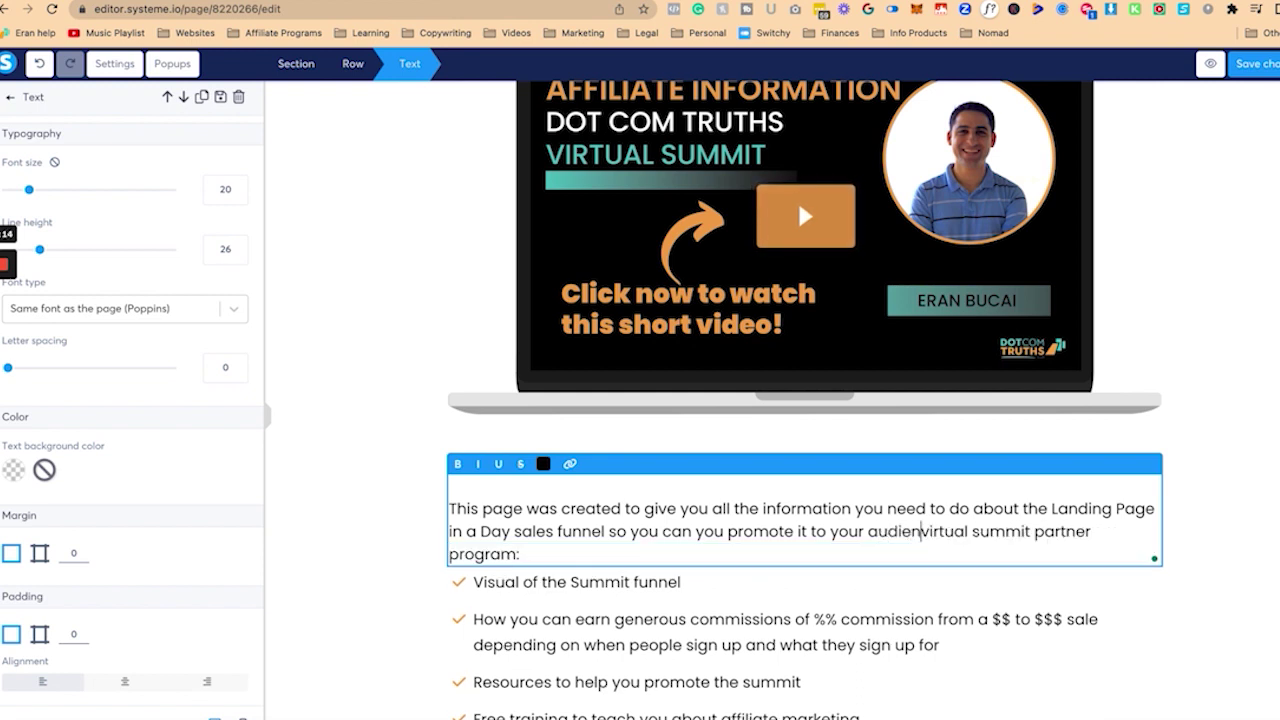
{"action": "type", "text": "a commission for s"}
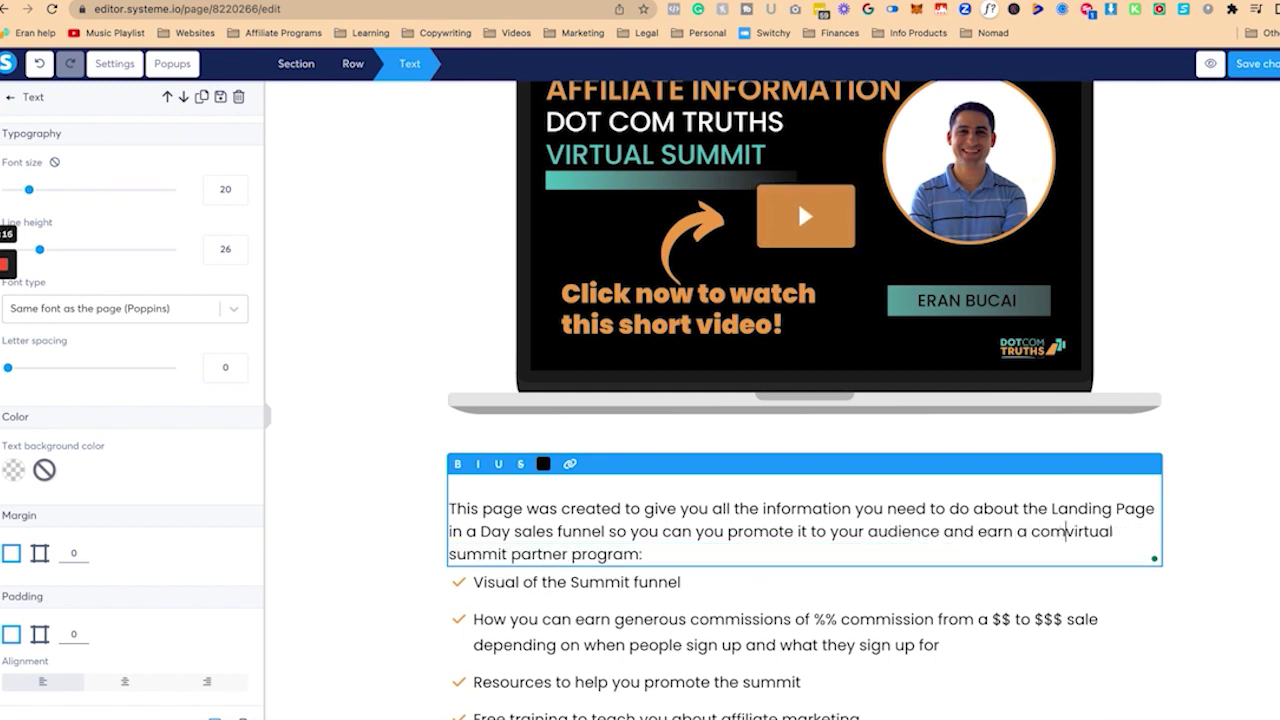
{"action": "type", "text": "haring it. virtual summit partner program:"}
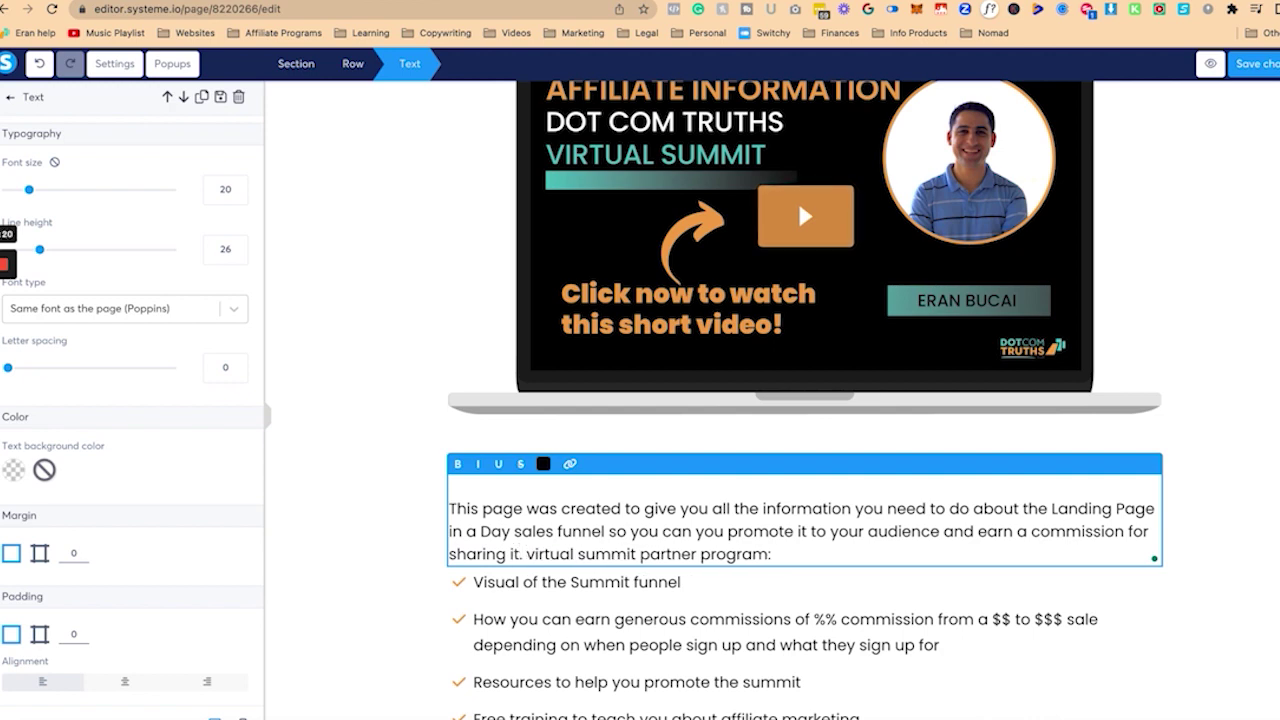
{"action": "key", "text": "shift+End"}
{"action": "key", "text": "BackSpace"}
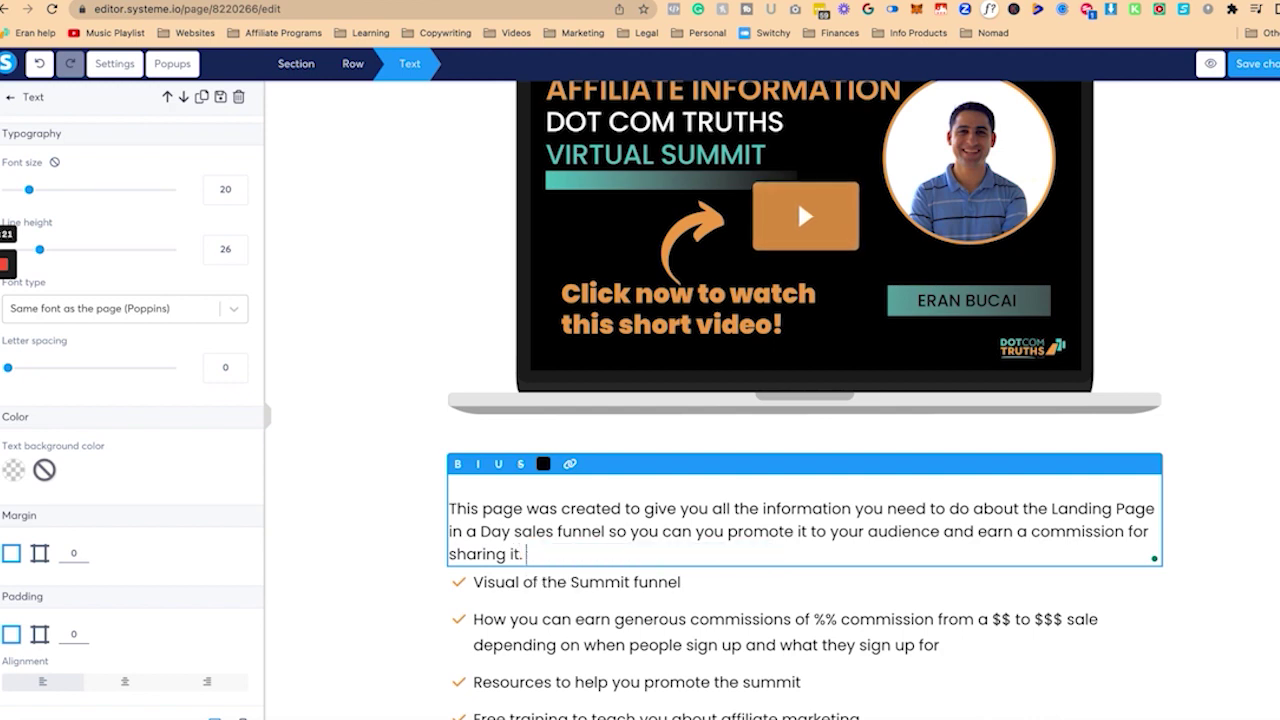
{"action": "key", "text": "Return"}
{"action": "left_click", "coordinate": [588, 652]}
Step: Change bullet two to 50% and accept the grammar rewrite turning it into a question
{"action": "scroll", "coordinate": [590, 652], "scroll_direction": "down", "scroll_amount": 1}
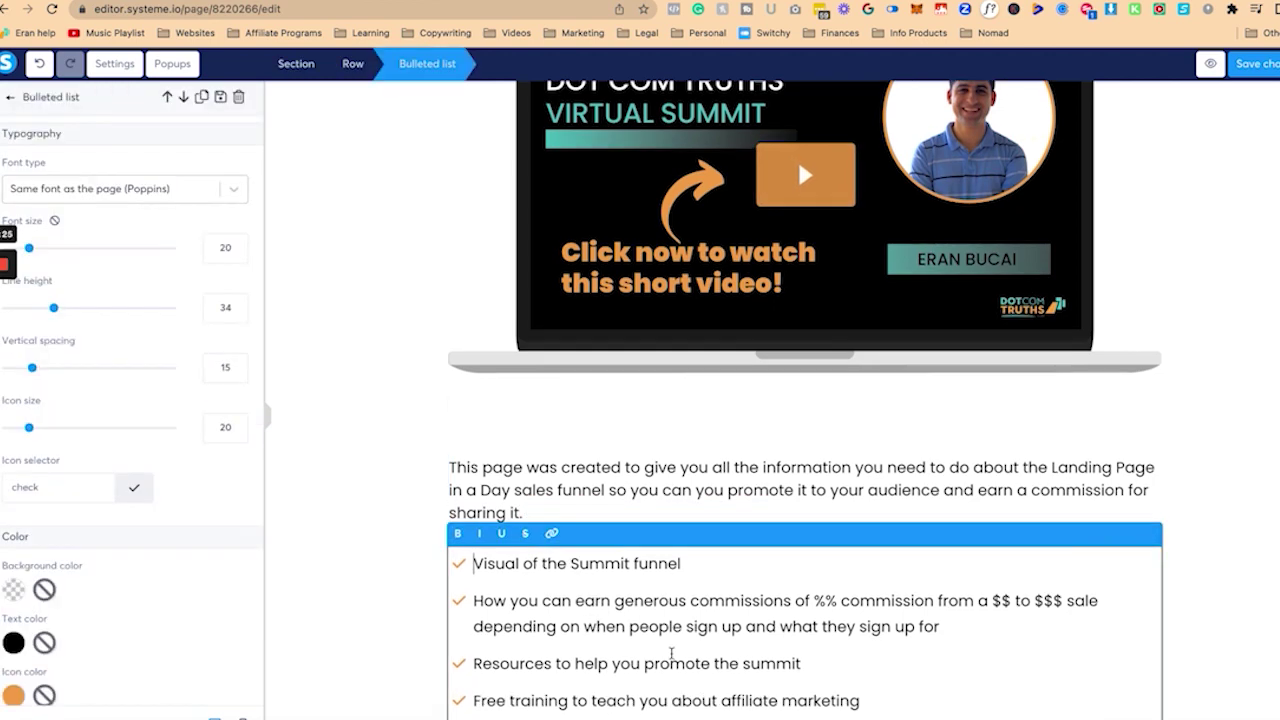
{"action": "left_click", "coordinate": [810, 589]}
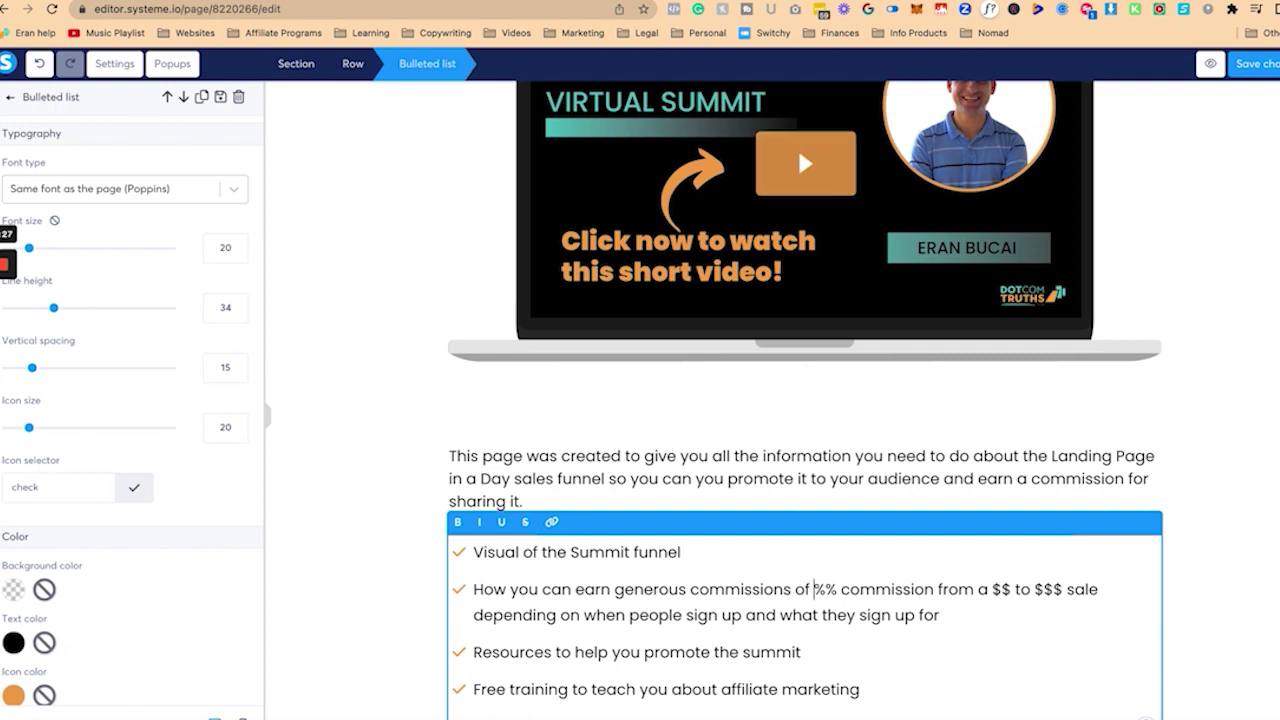
{"action": "type", "text": "50%"}
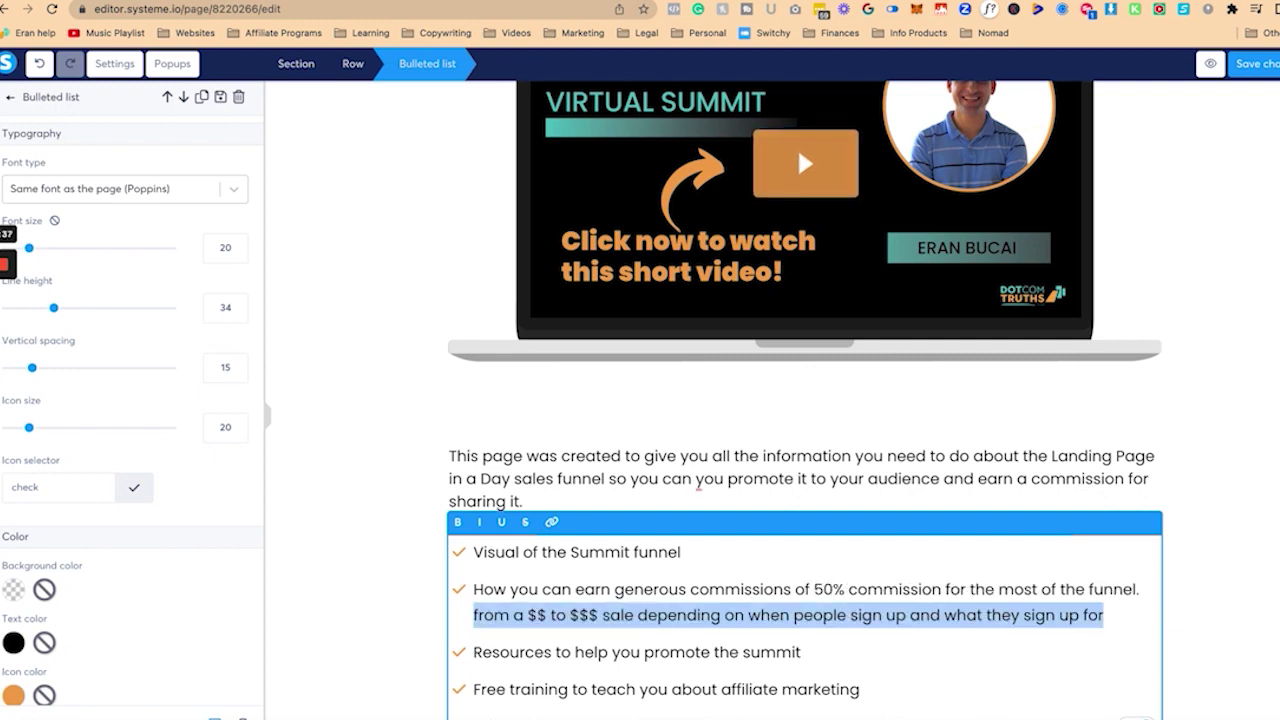
{"action": "key", "text": "BackSpace"}
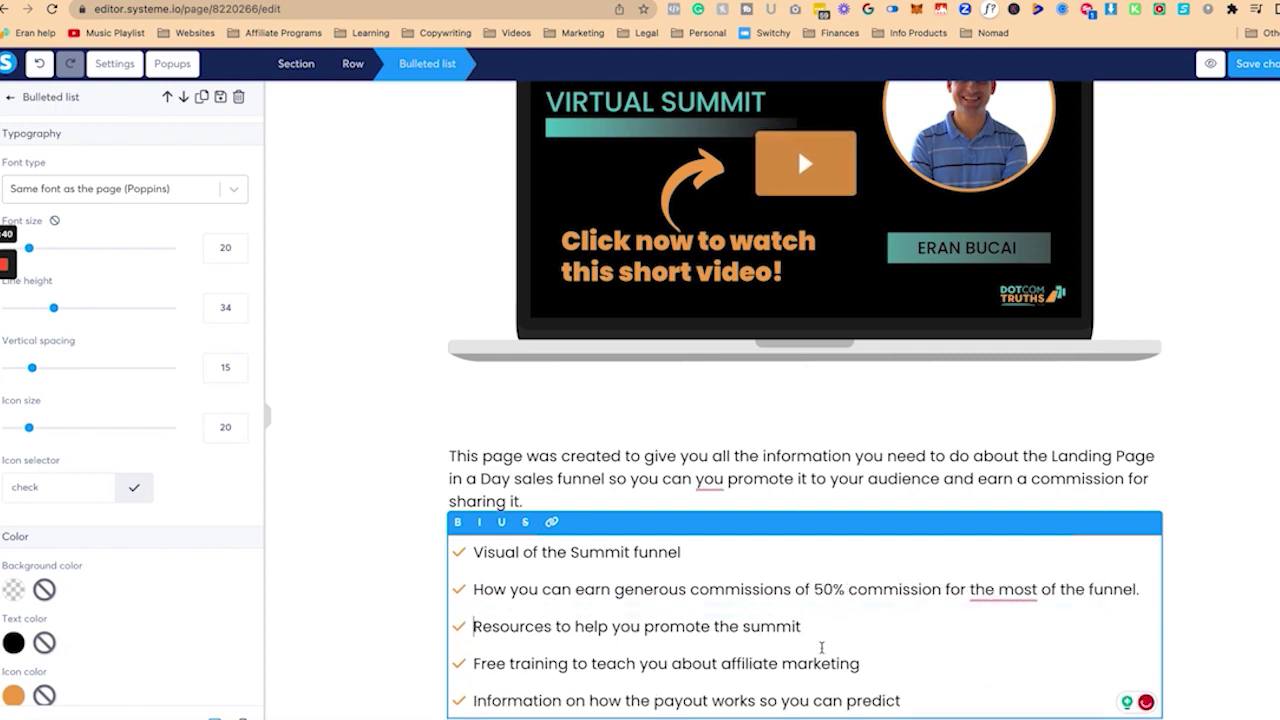
{"action": "scroll", "coordinate": [820, 645], "scroll_direction": "down", "scroll_amount": 1}
{"action": "left_click", "coordinate": [1008, 554]}
{"action": "left_click", "coordinate": [1015, 599]}
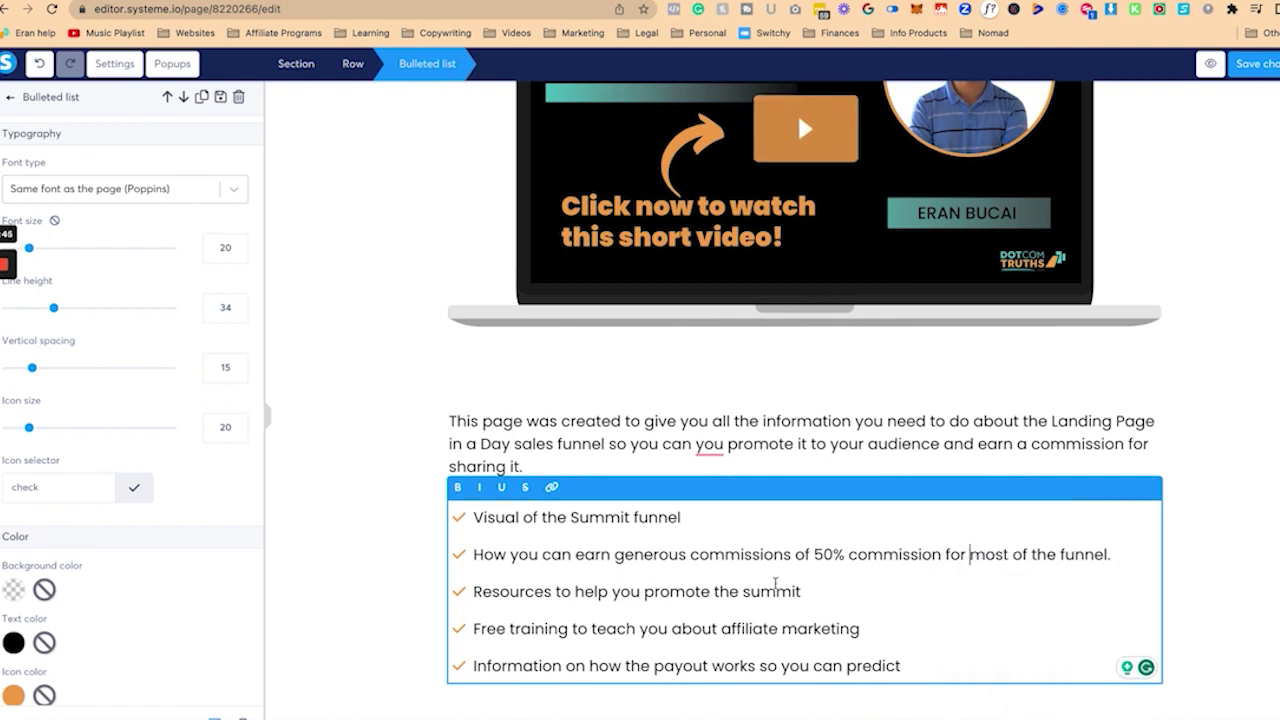
{"action": "triple_click", "coordinate": [712, 556]}
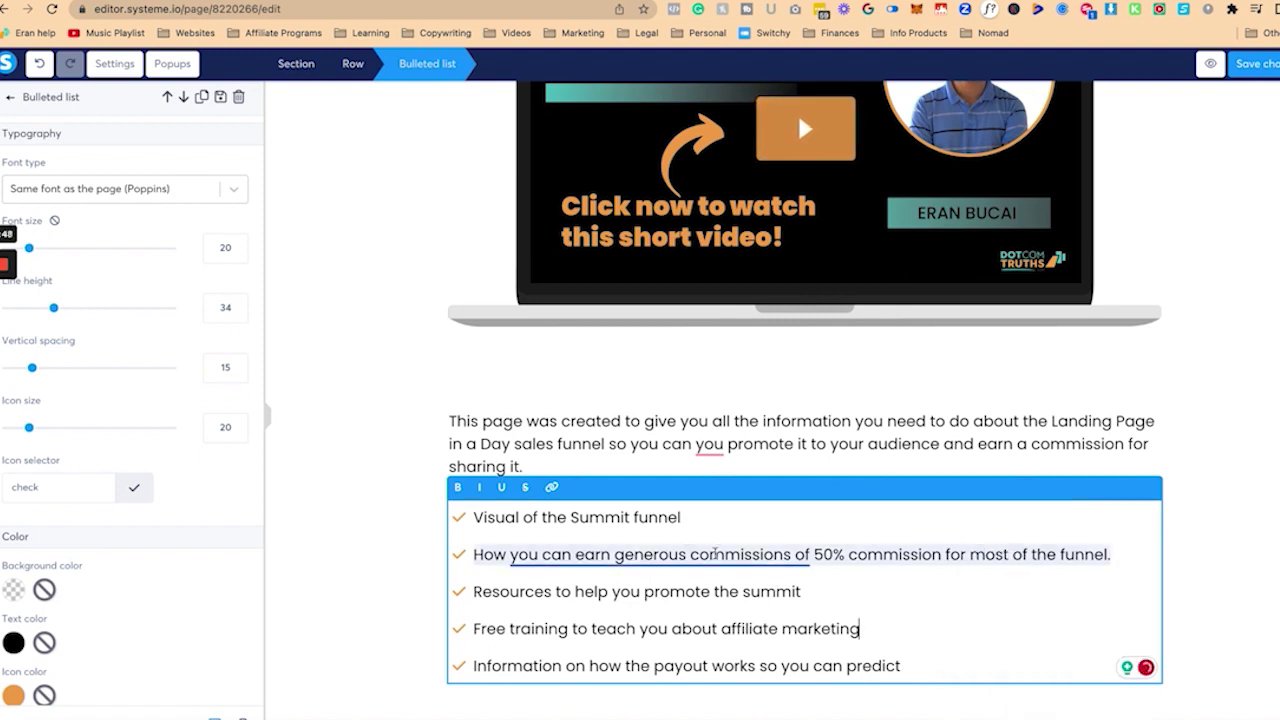
{"action": "left_click", "coordinate": [663, 605]}
Step: Append 'and rules for promotion' to the last bullet
{"action": "scroll", "coordinate": [663, 610], "scroll_direction": "down", "scroll_amount": 2}
{"action": "scroll", "coordinate": [737, 555], "scroll_direction": "down", "scroll_amount": 2}
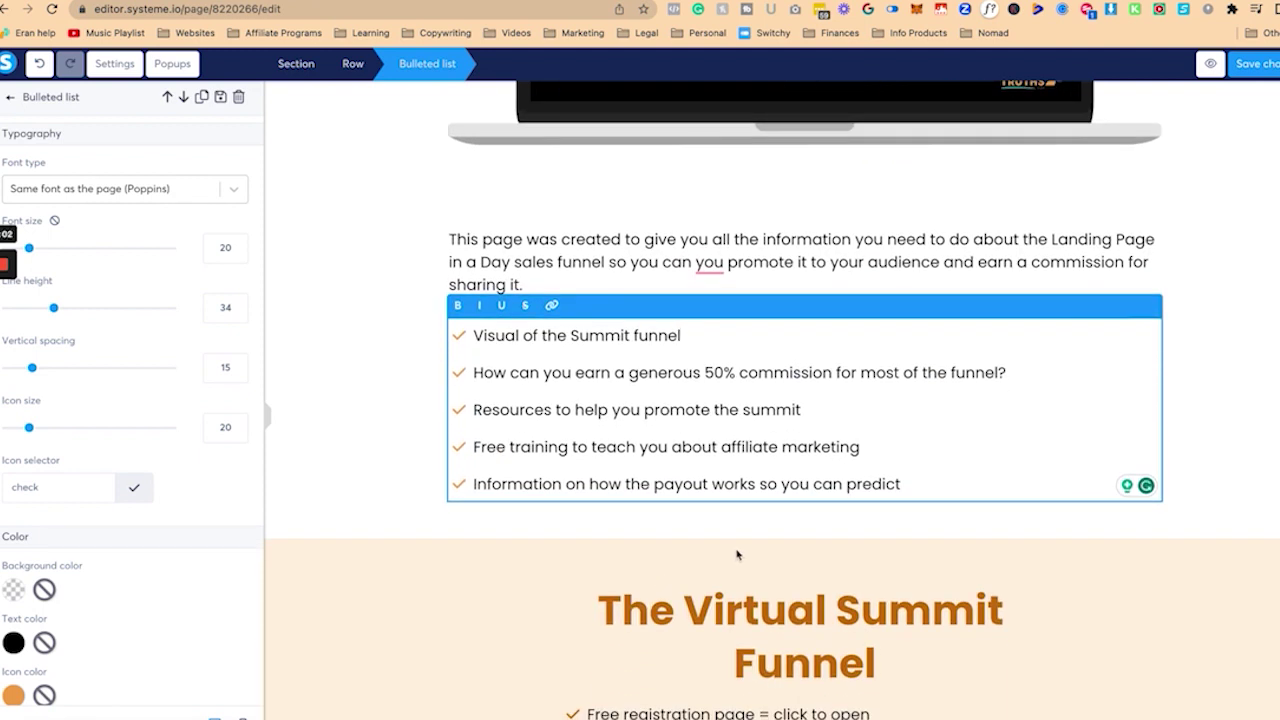
{"action": "left_click", "coordinate": [903, 483]}
{"action": "type", "text": "and rules fo"}
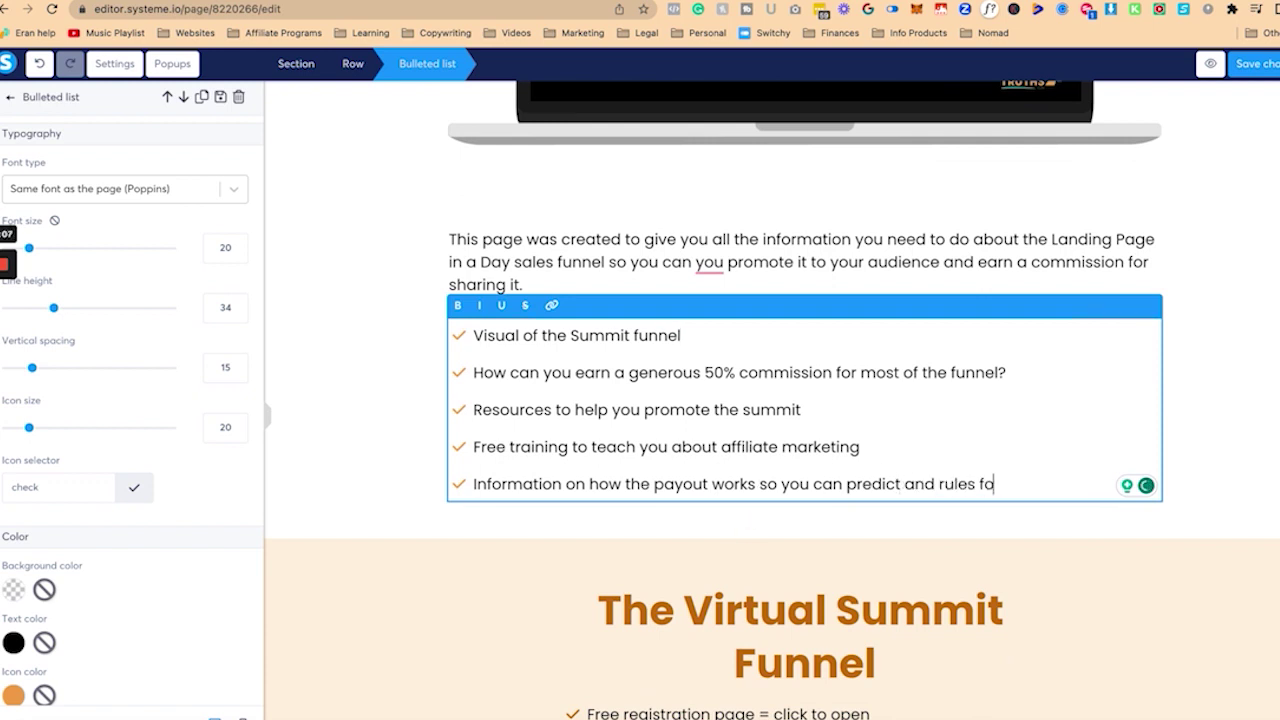
{"action": "type", "text": "r promotion"}
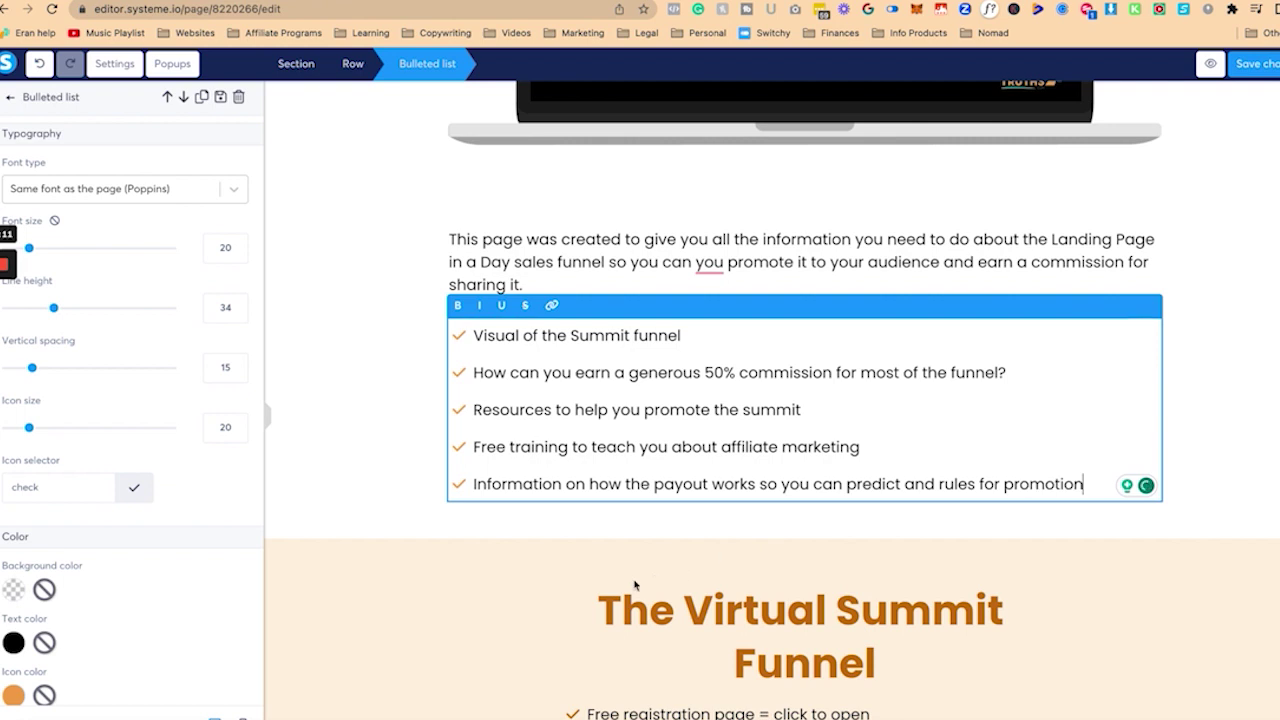
{"action": "scroll", "coordinate": [543, 606], "scroll_direction": "down", "scroll_amount": 4}
{"action": "left_click", "coordinate": [598, 465]}
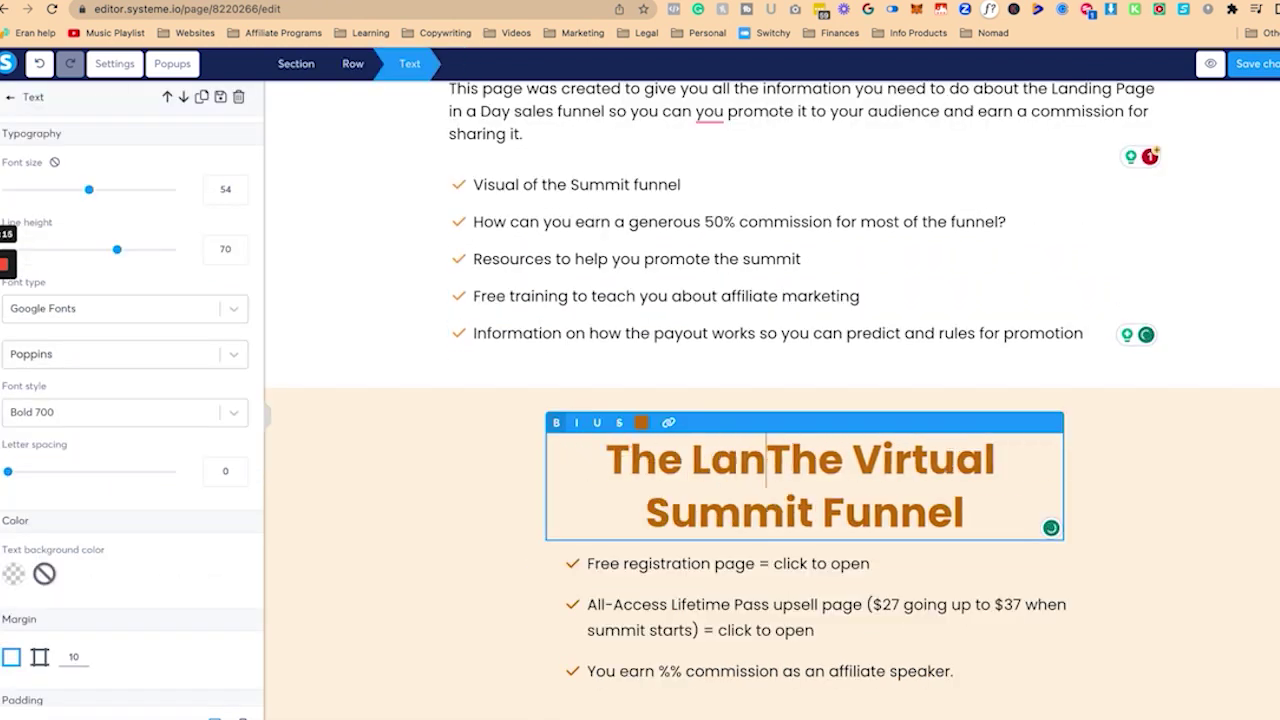
Step: Rename the heading to Landing Page in a Day Sales Funnel; rewrite the first bullet: sales page, order form, exit popup
{"action": "type", "text": "ding Page in a Day Sales Funne."}
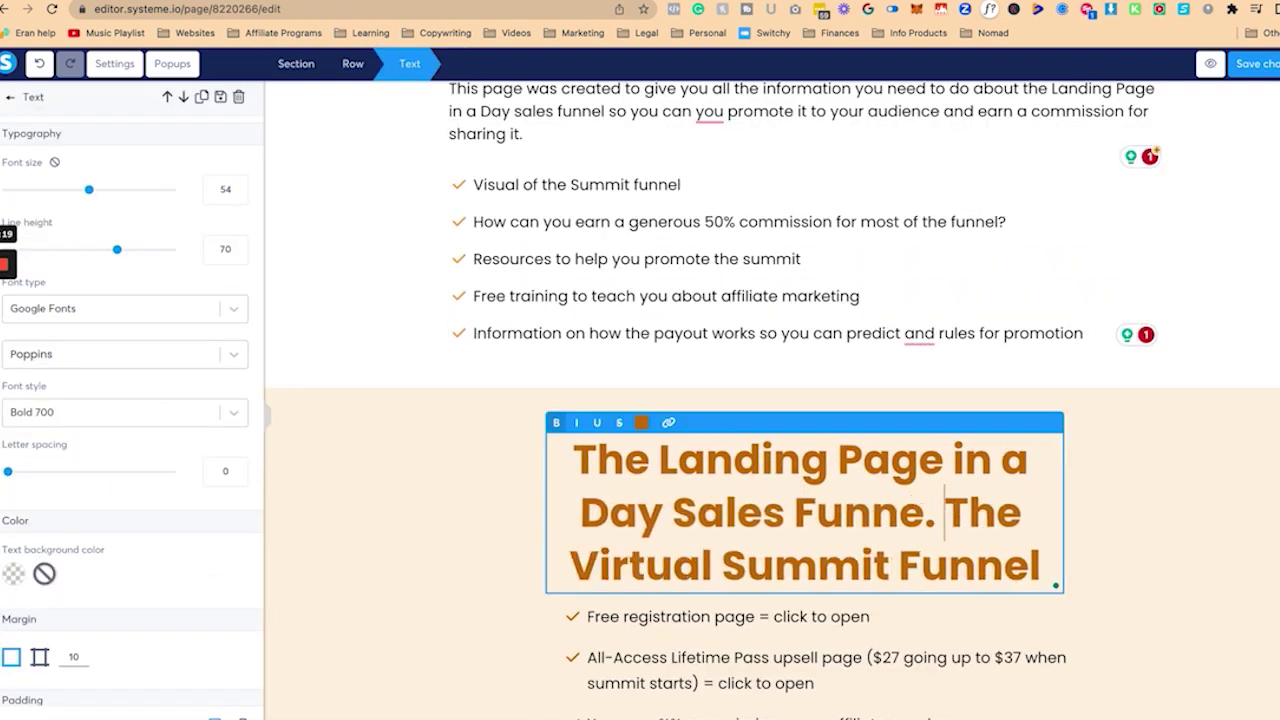
{"action": "key", "text": "BackSpace"}
{"action": "key", "text": "BackSpace"}
{"action": "left_click", "coordinate": [684, 512]}
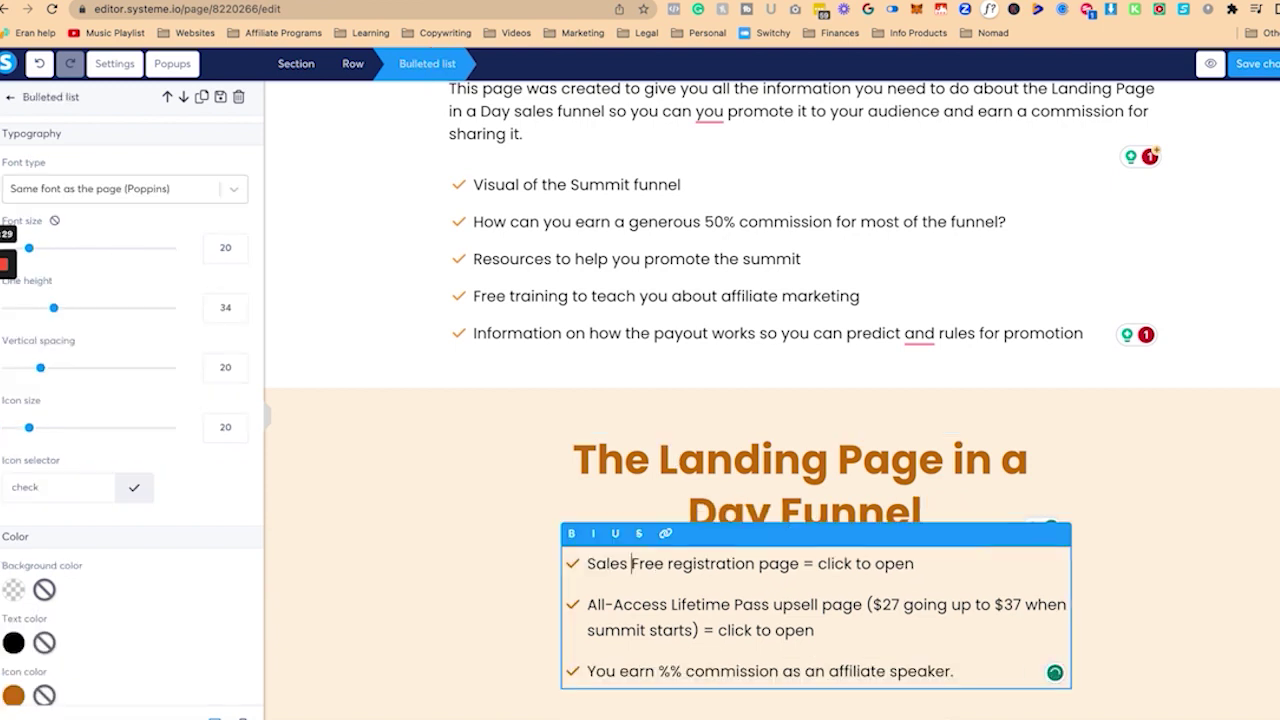
{"action": "type", "text": "page with order form"}
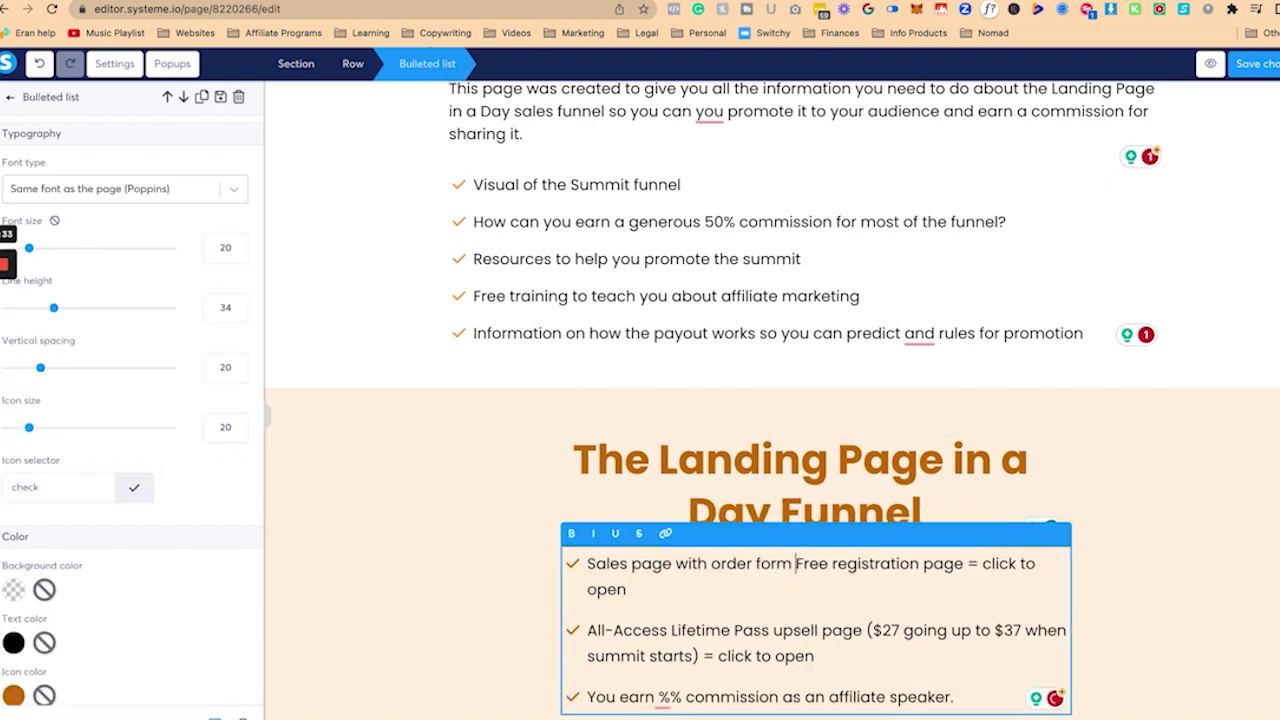
{"action": "key", "text": "shift+Home"}
{"action": "type", "text": "FS"}
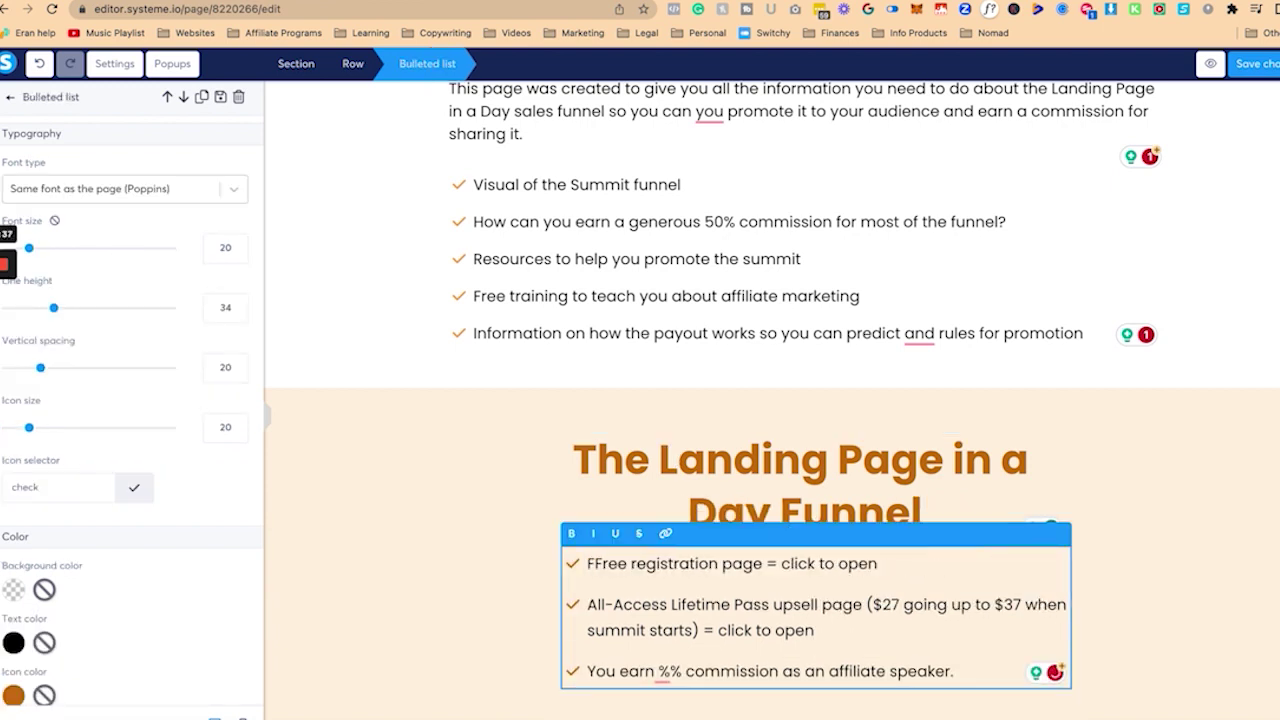
{"action": "key", "text": "BackSpace"}
{"action": "key", "text": "BackSpace"}
{"action": "type", "text": "Sales page with or"}
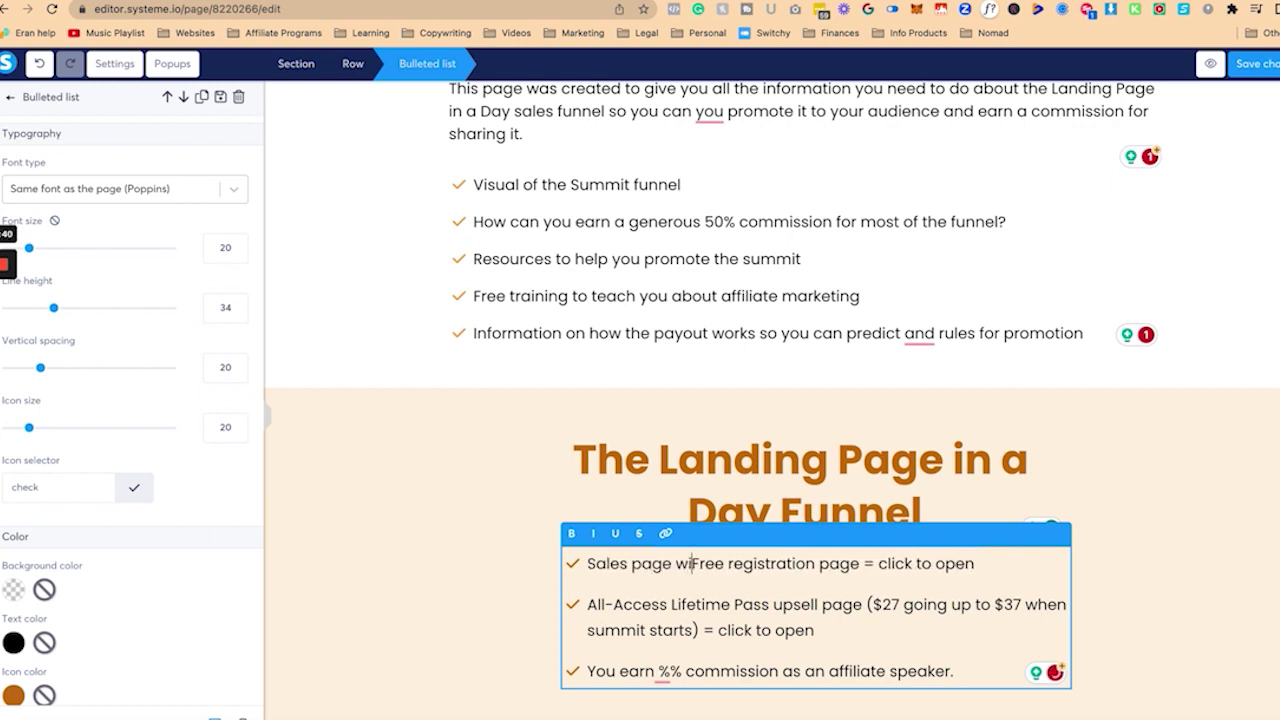
{"action": "type", "text": "der form with an pl"}
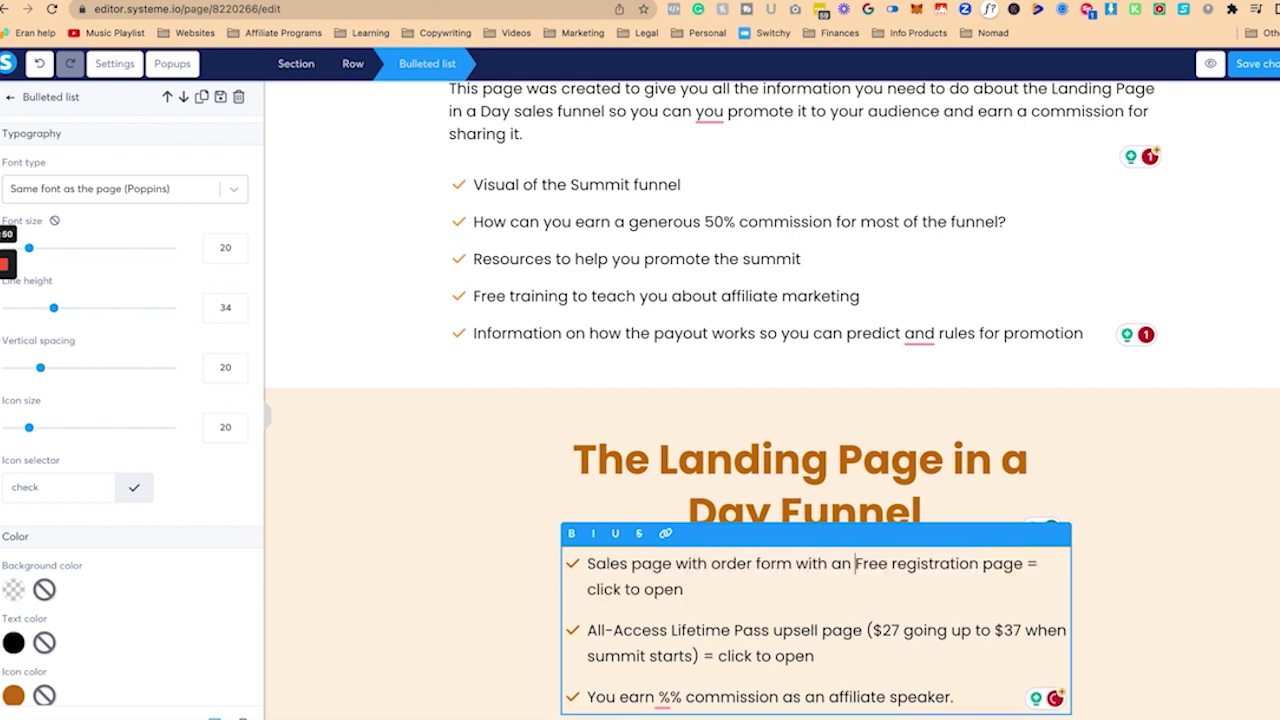
{"action": "type", "text": "a"}
{"action": "key", "text": "BackSpace"}
{"action": "key", "text": "BackSpace"}
{"action": "key", "text": "BackSpace"}
{"action": "key", "text": "BackSpace"}
{"action": "key", "text": "BackSpace"}
{"action": "type", "text": "place to buy right away"}
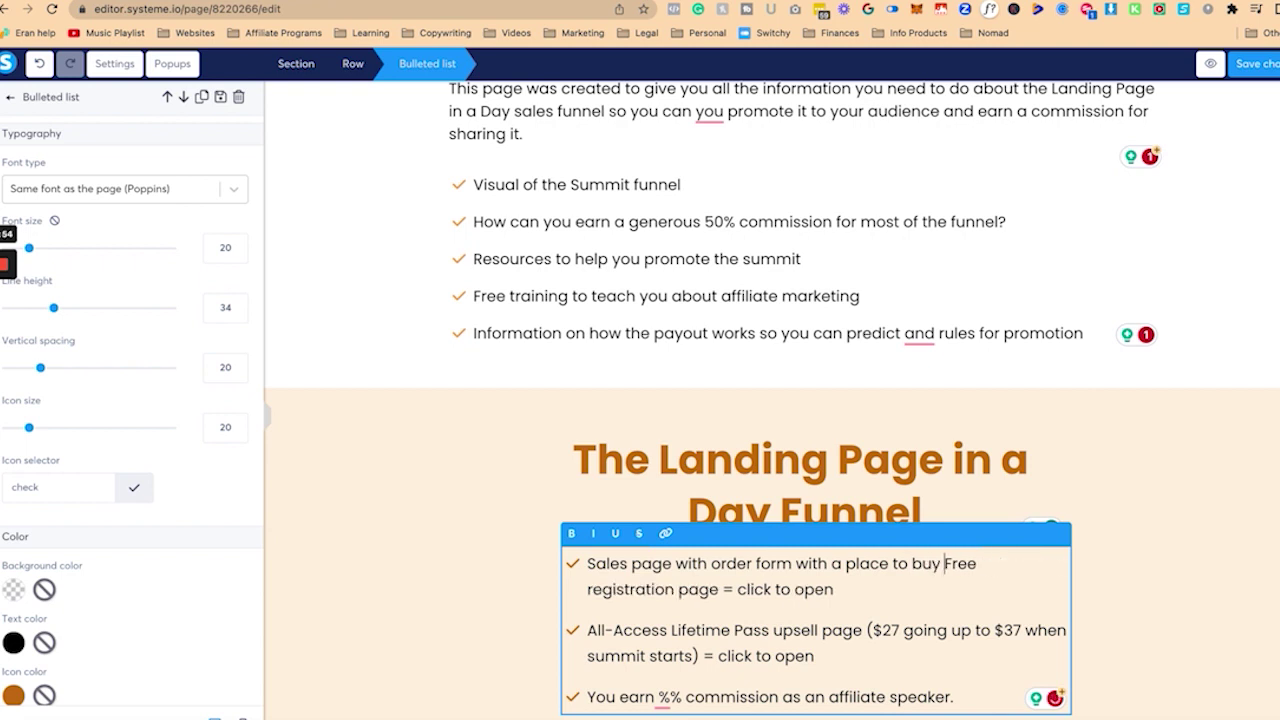
{"action": "type", "text": ", along with an exit popup"}
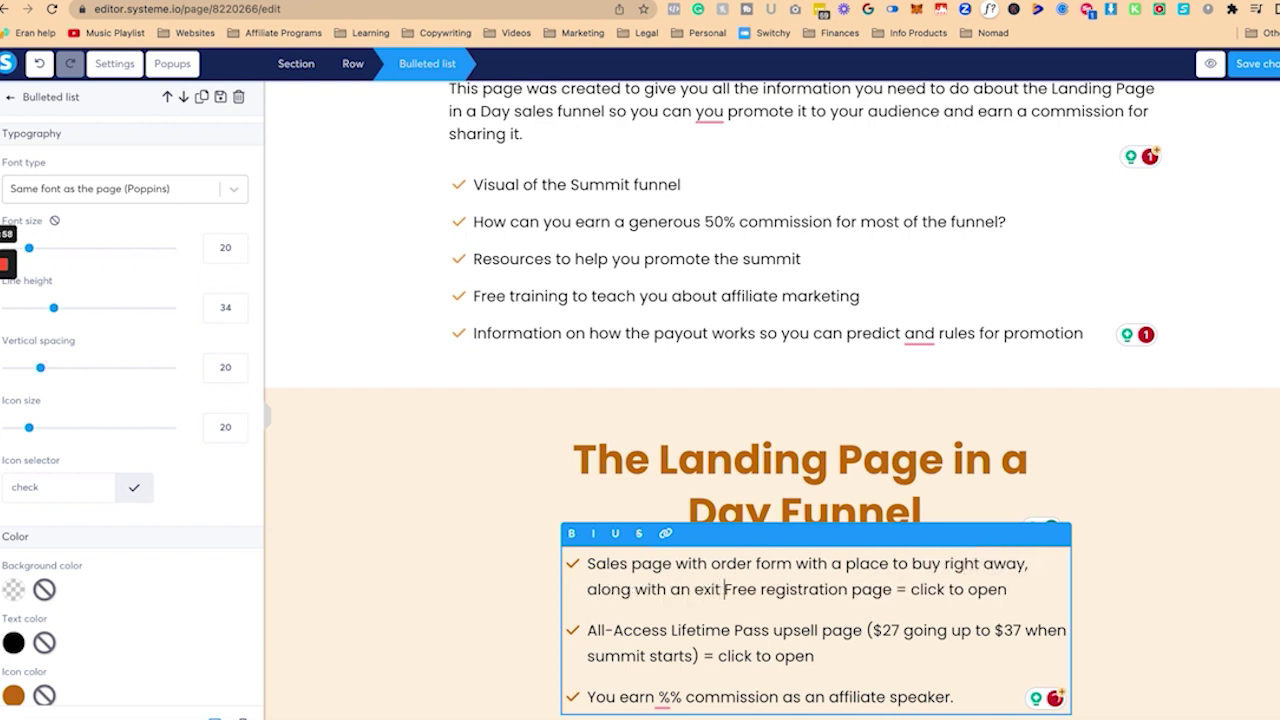
{"action": "key", "text": "shift+End"}
{"action": "type", "text": "to capture leads"}
Step: Add an order bump to the first bullet and a $97 1-on-1 tech setup upsell bullet
{"action": "key", "text": "Return"}
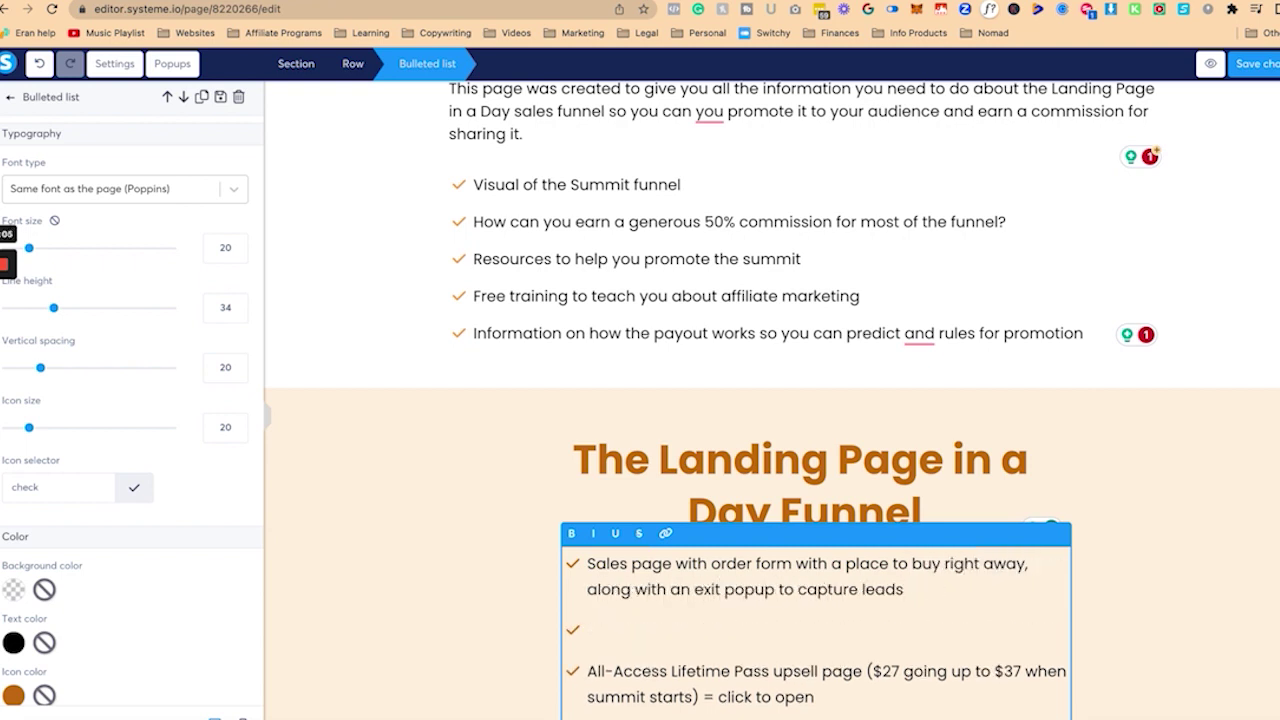
{"action": "key", "text": "BackSpace"}
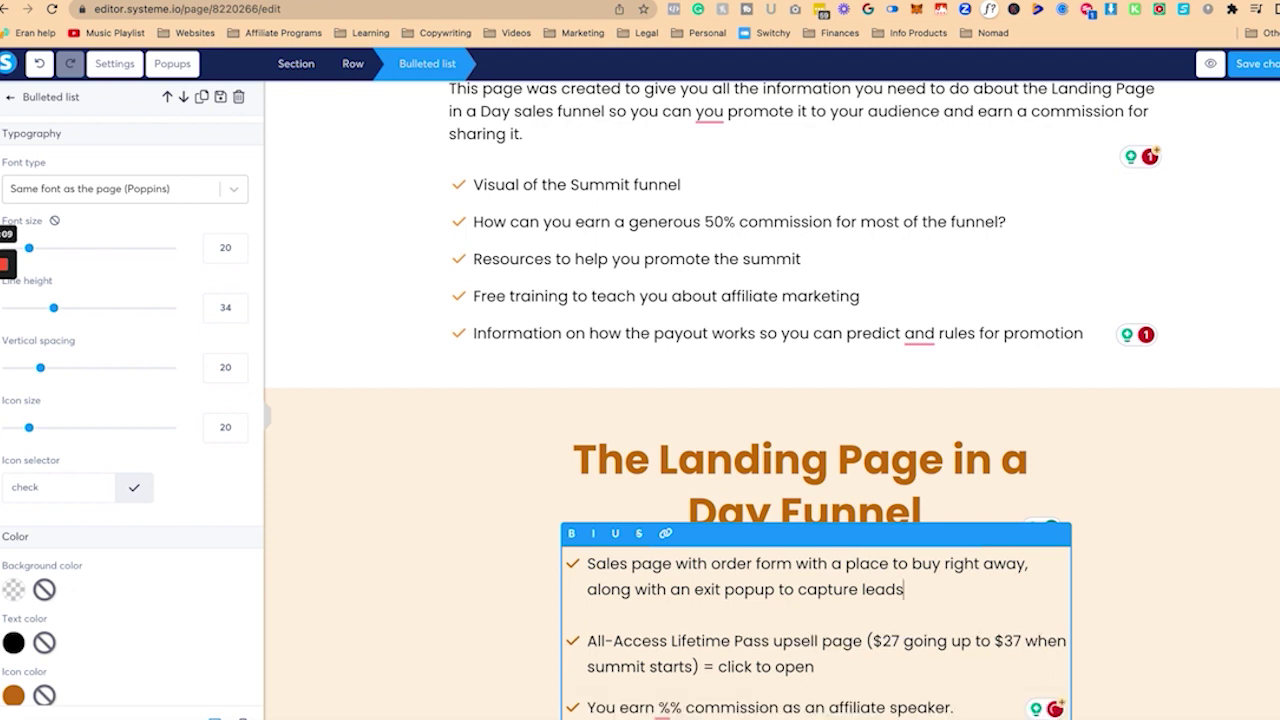
{"action": "type", "text": "and an order bump"}
{"action": "left_click", "coordinate": [588, 630]}
{"action": "type", "text": "Upsell for a 1-on-1 "}
{"action": "type", "text": "session with my VA for $97"}
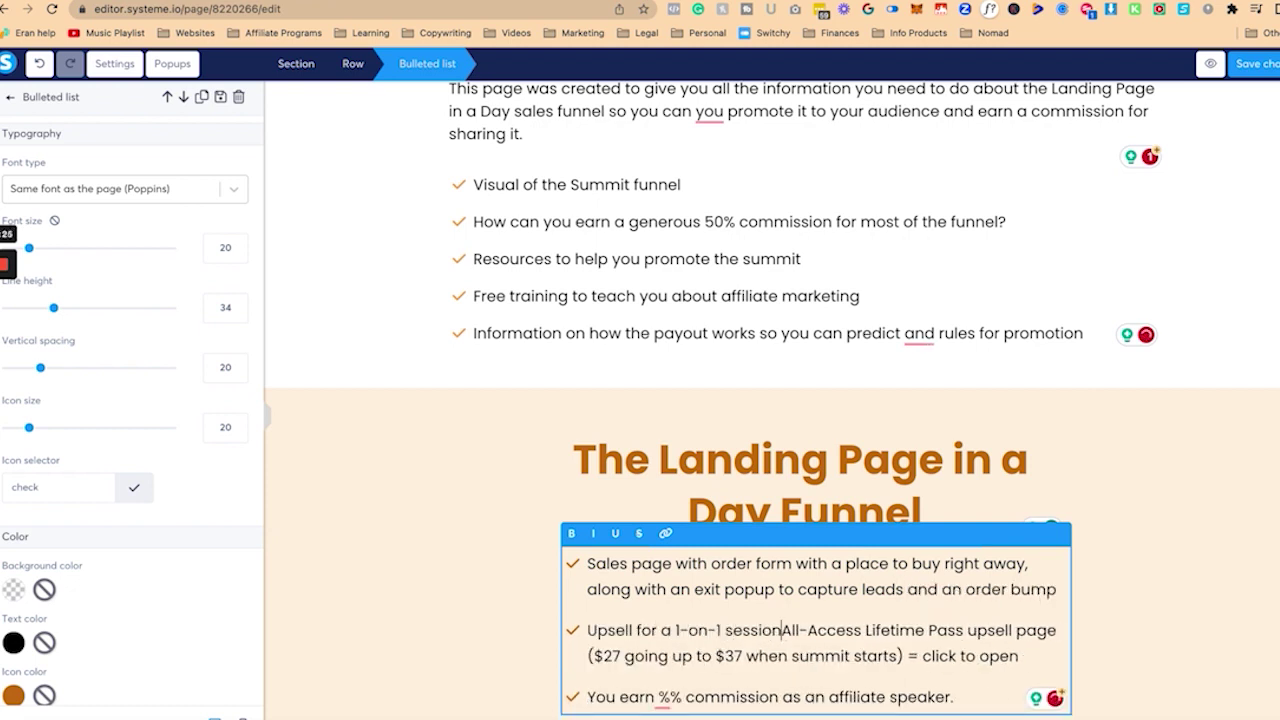
{"action": "key", "text": "Return"}
{"action": "key", "text": "shift+End"}
{"action": "type", "text": "You earn %% commission as an affiliate speaker."}
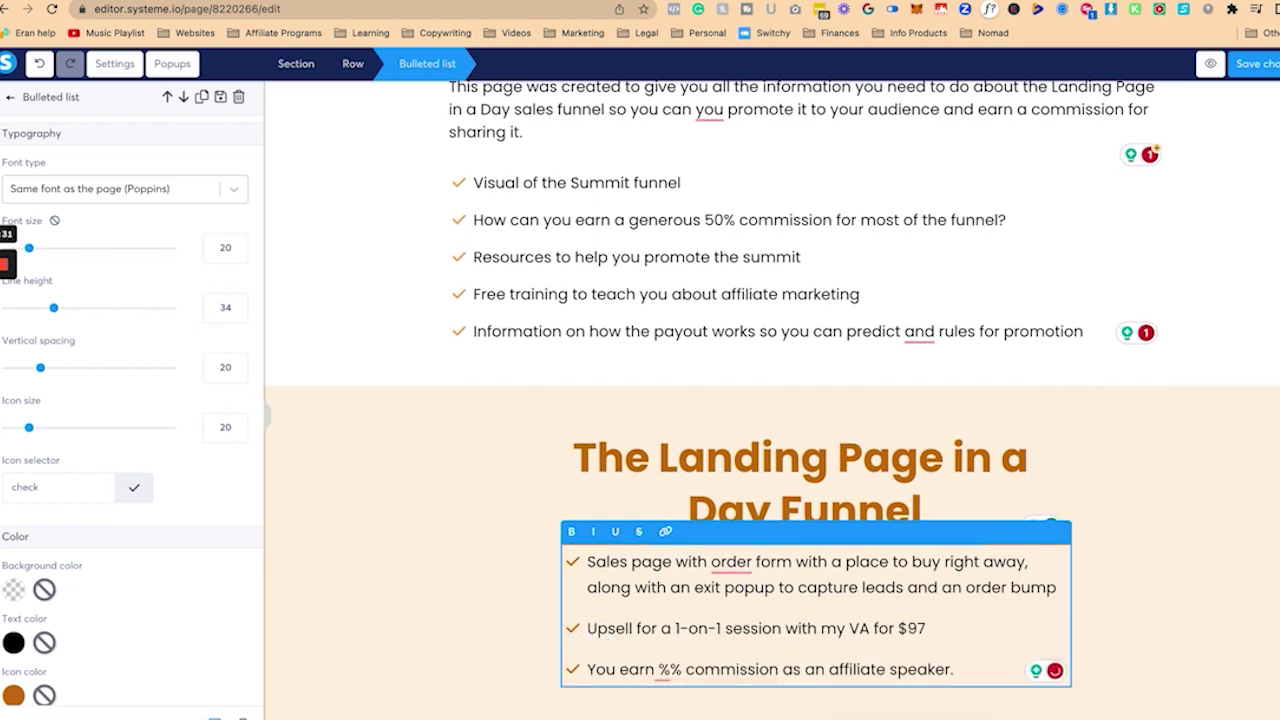
{"action": "left_click", "coordinate": [677, 628]}
{"action": "type", "text": "tech set up"}
Step: Add bullets for the $97 List Builder Bundle upsell and $30 four-installment downsell
{"action": "left_click", "coordinate": [1015, 628]}
{"action": "key", "text": "Return"}
{"action": "type", "text": "Ups"}
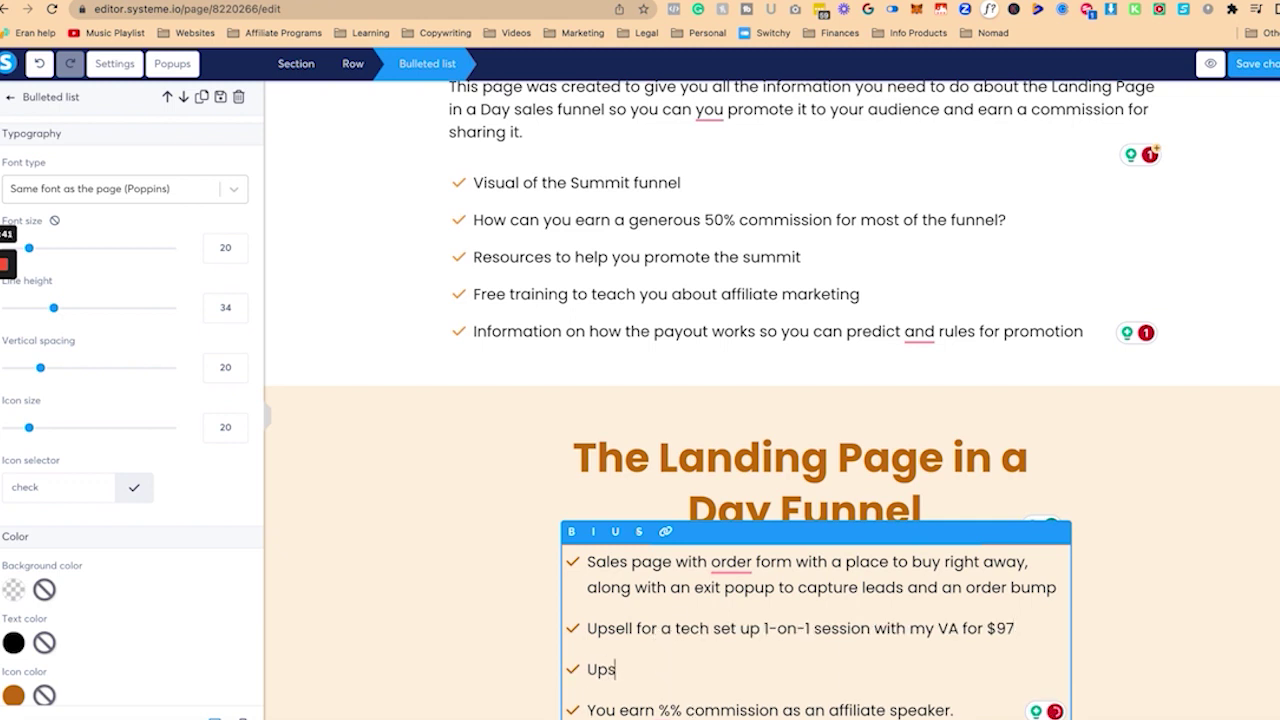
{"action": "type", "text": "ell for athe \"List Builder Bund"}
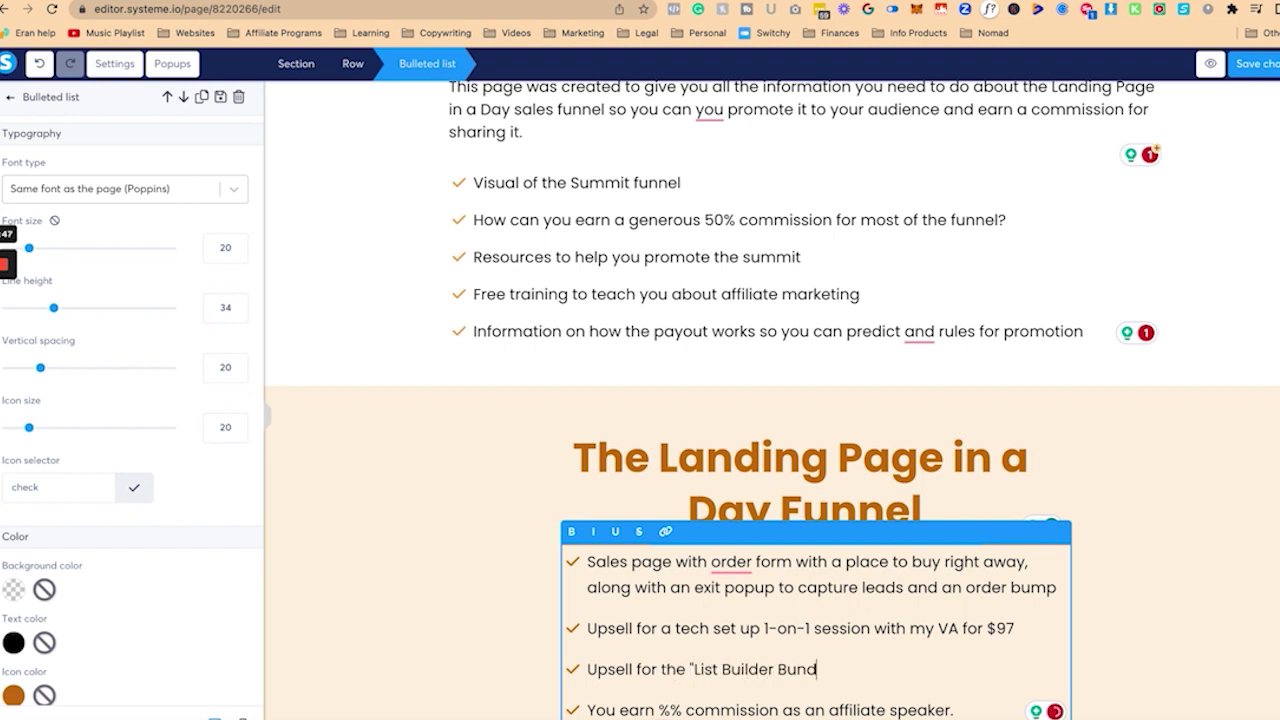
{"action": "type", "text": "le\" course package for "}
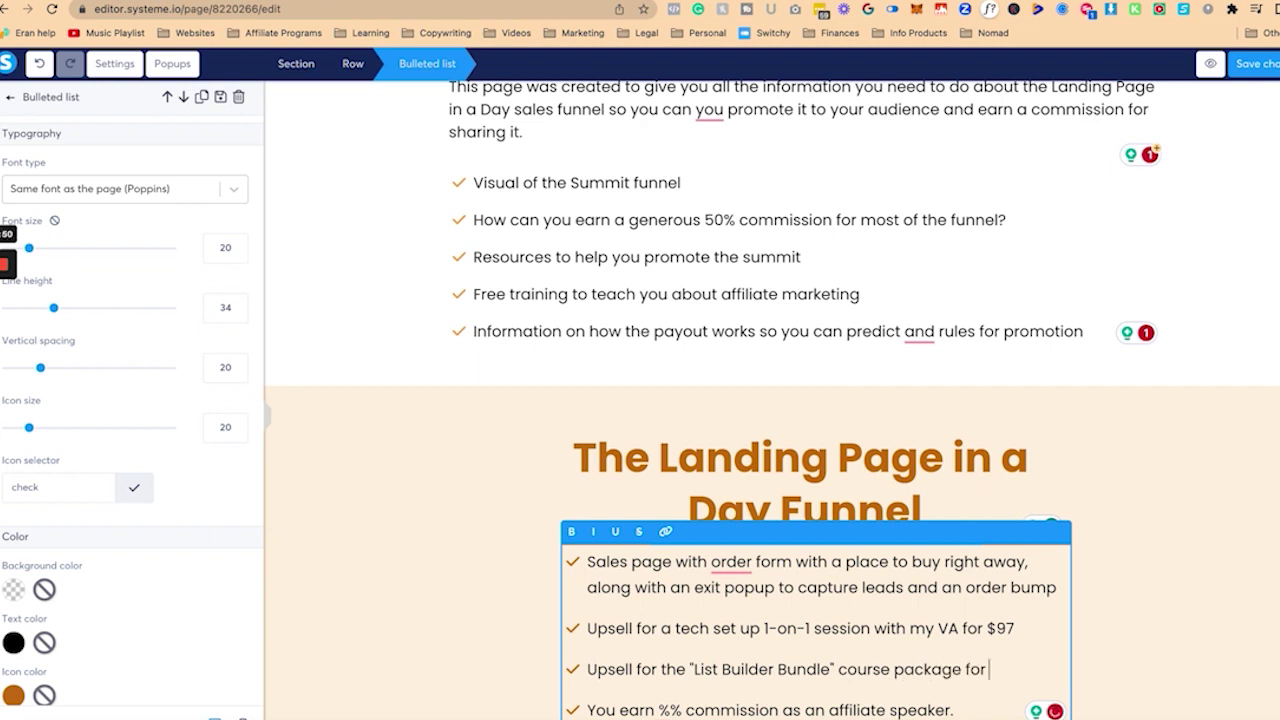
{"action": "type", "text": "$97"}
{"action": "key", "text": "Return"}
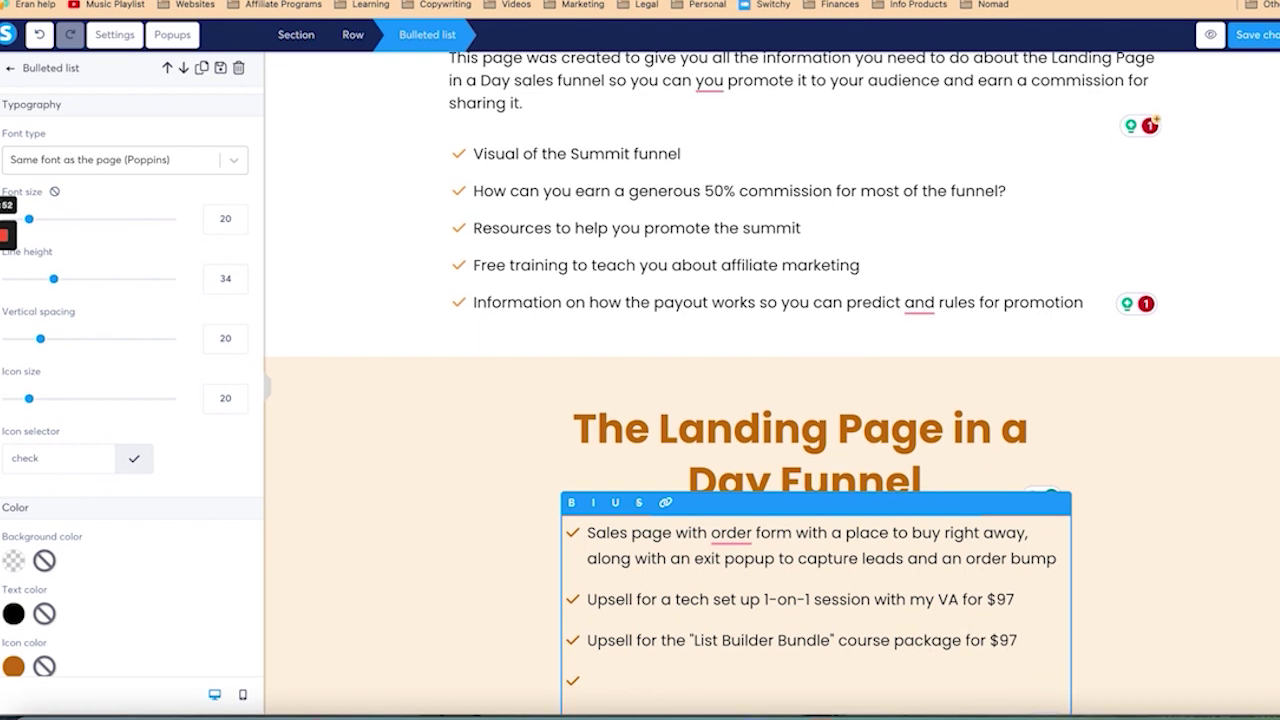
{"action": "type", "text": "Downsell for t"}
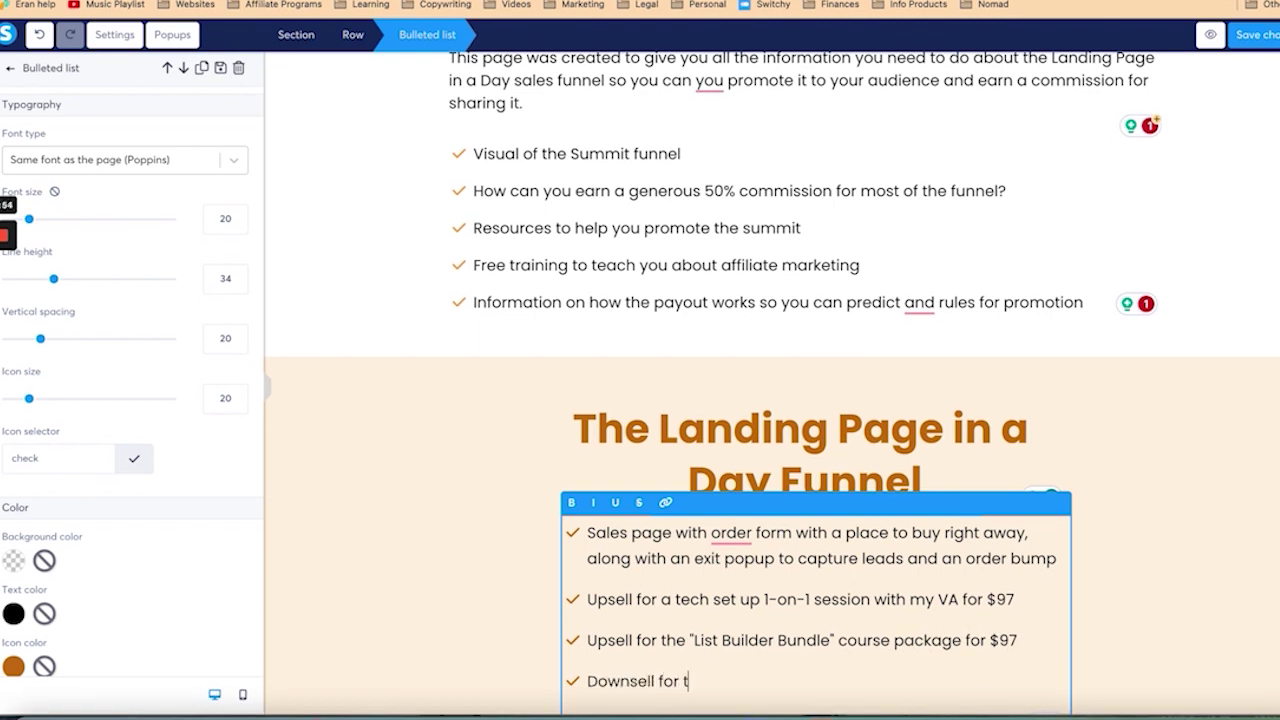
{"action": "type", "text": "he \"LIst Build"}
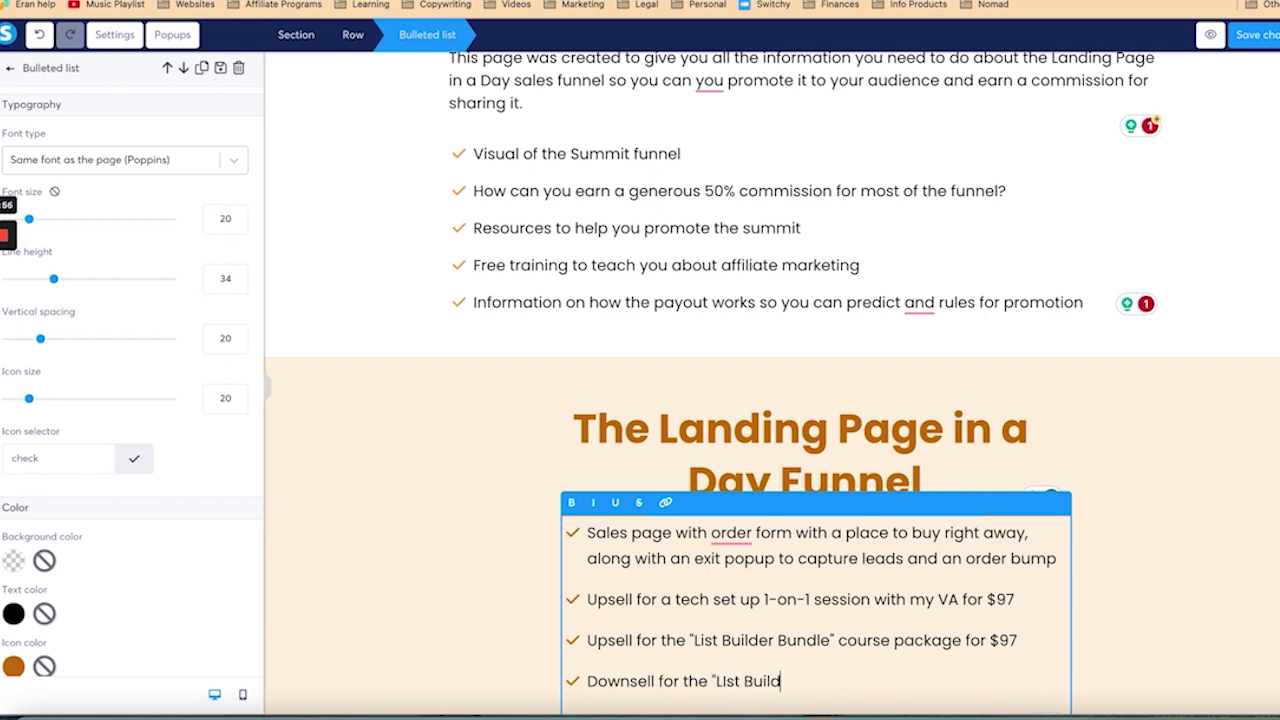
{"action": "type", "text": "er Bundle C"}
{"action": "key", "text": "BackSpace"}
{"action": "type", "text": "course package for"}
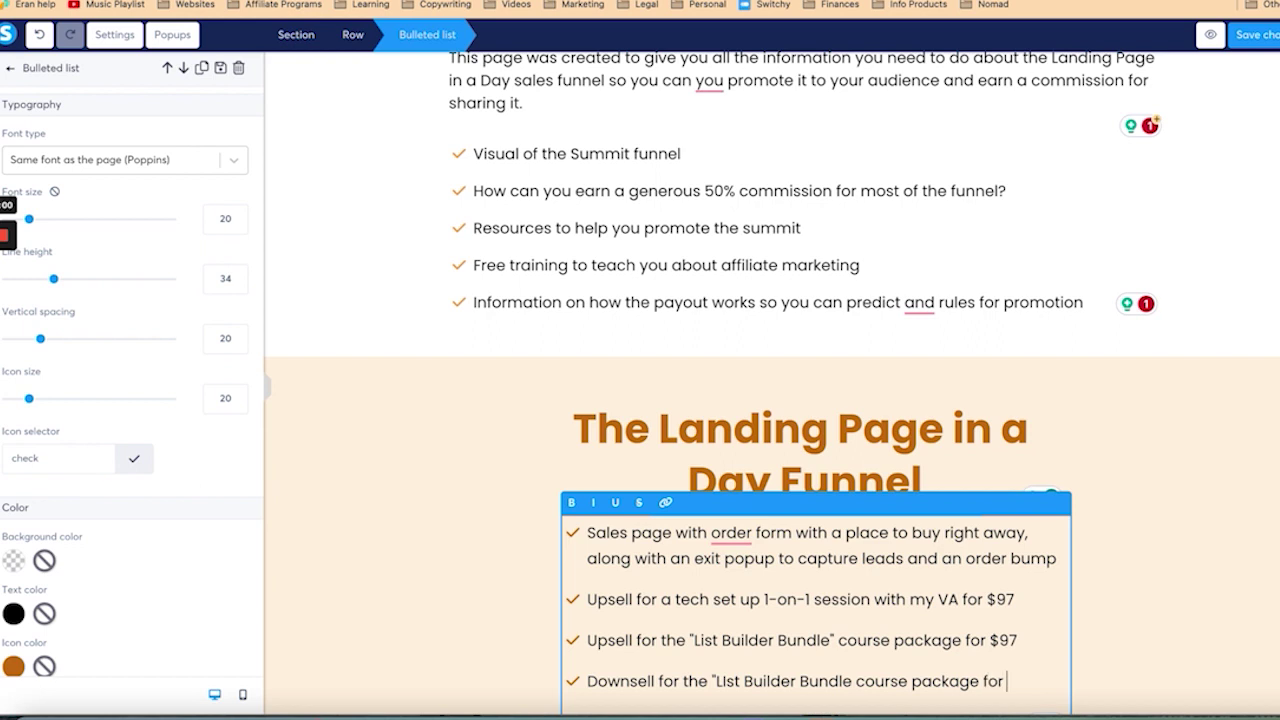
{"action": "type", "text": " $30 with 4 installments"}
Step: Add the $77/year Templates & Coaching Membership upsell and 50% commission on the entire funnel
{"action": "key", "text": "Return"}
{"action": "scroll", "coordinate": [772, 330], "scroll_direction": "down", "scroll_amount": 2}
{"action": "type", "text": "Upsell fo"}
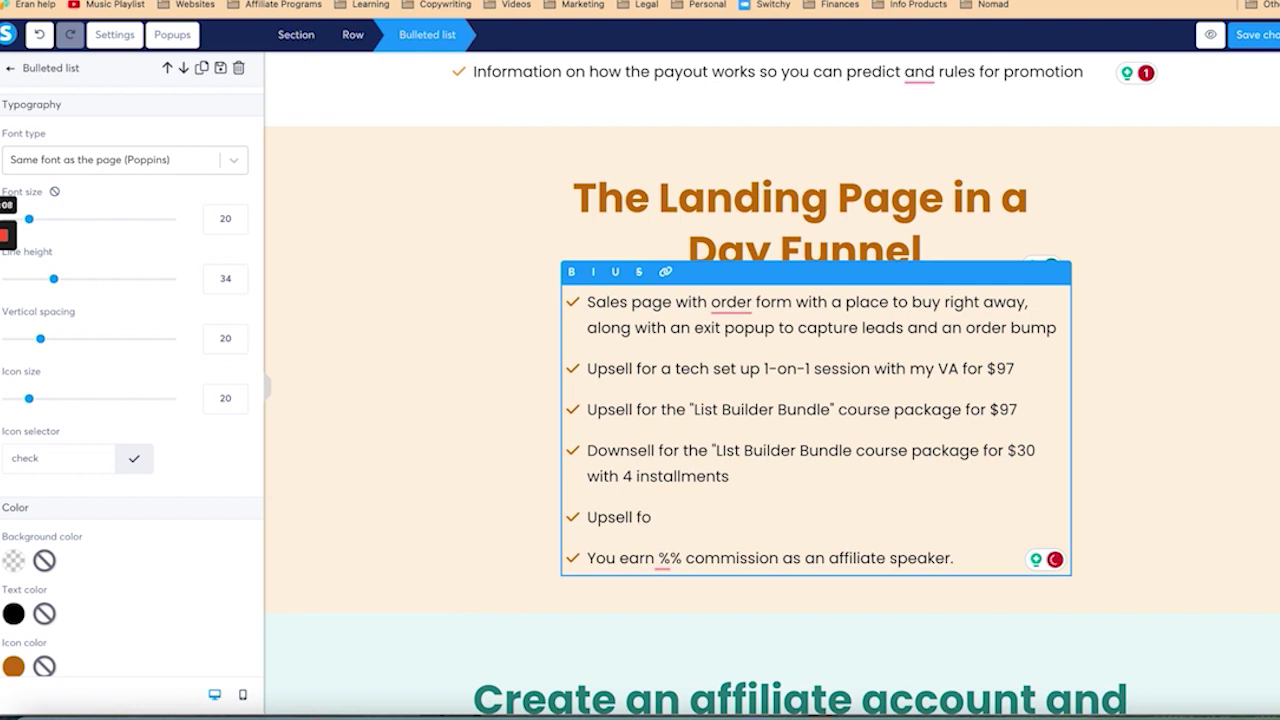
{"action": "type", "text": "r the Templates & "}
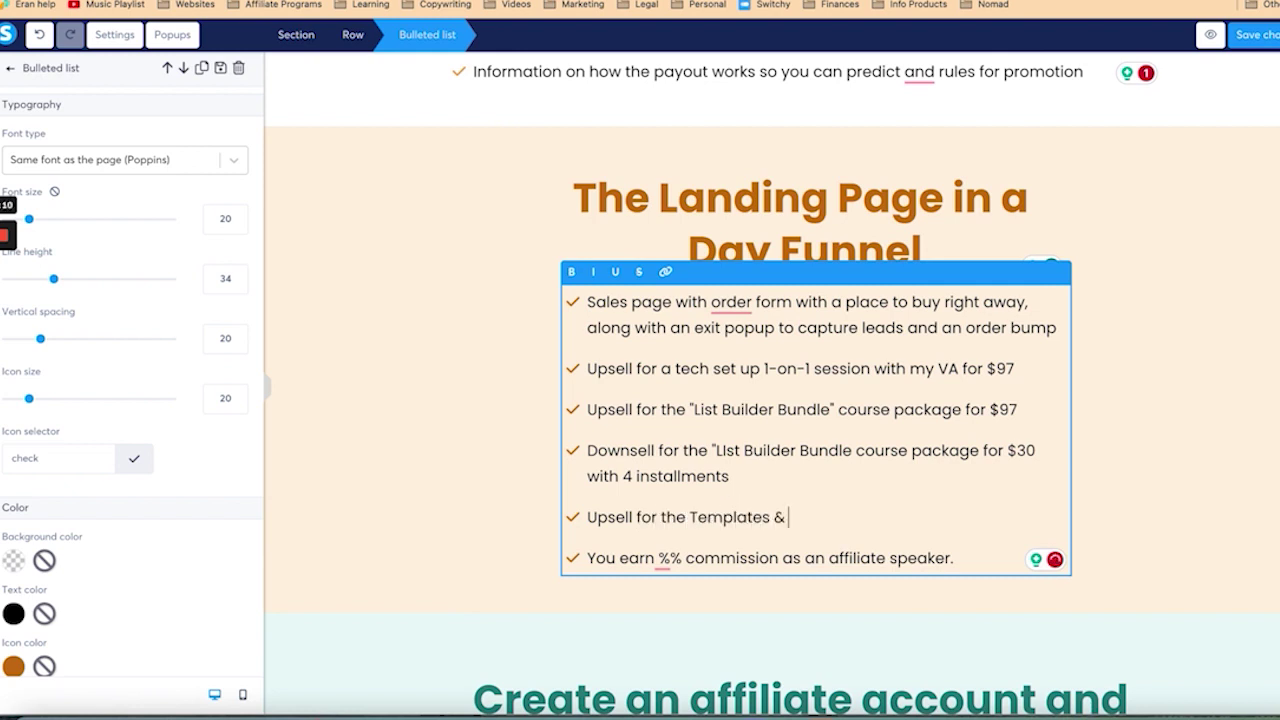
{"action": "type", "text": "Coaching Members"}
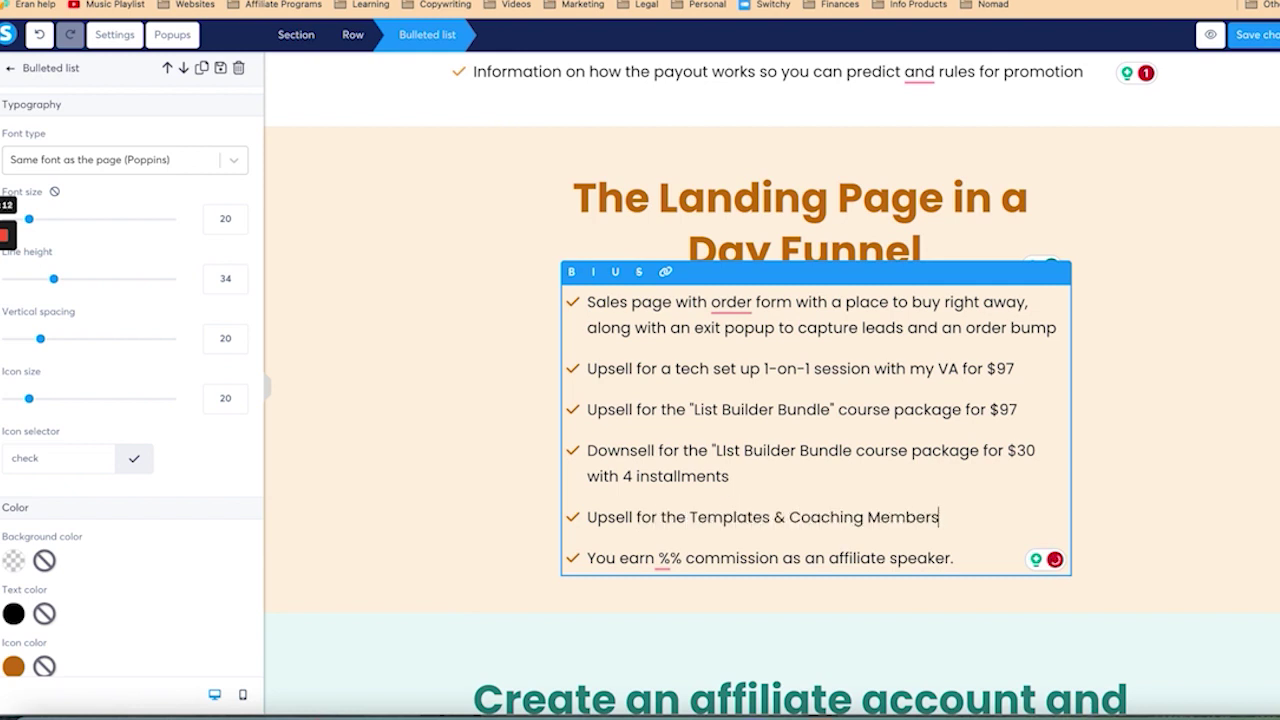
{"action": "type", "text": "hip at $77/year You earn "}
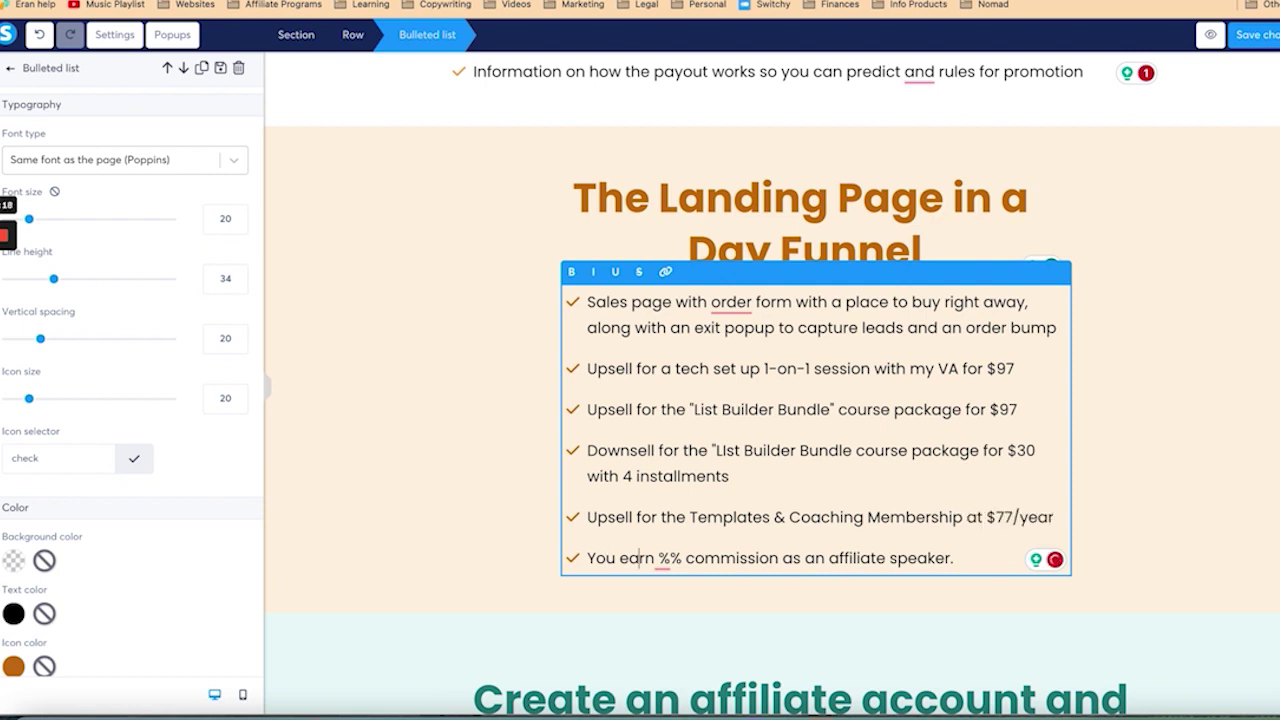
{"action": "type", "text": "50"}
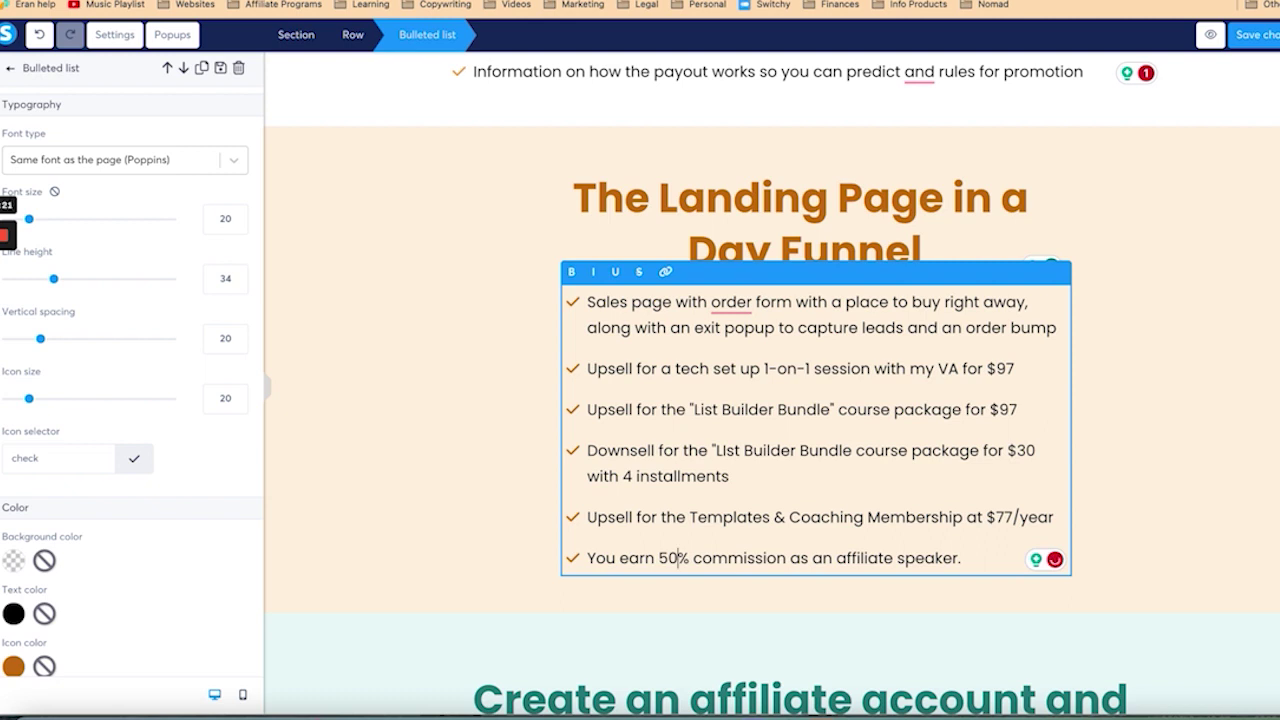
{"action": "left_click", "coordinate": [834, 556]}
{"action": "key", "text": "shift+End"}
{"action": "type", "text": "on the"}
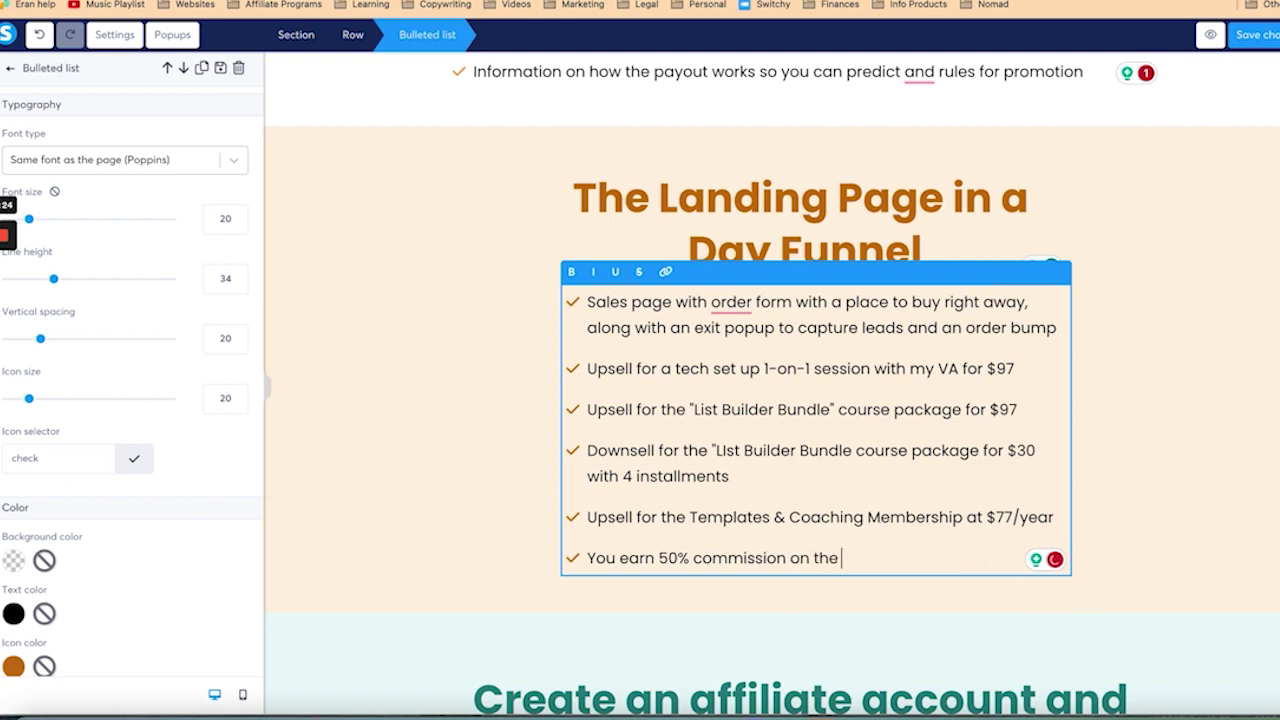
{"action": "type", "text": " entire funnel"}
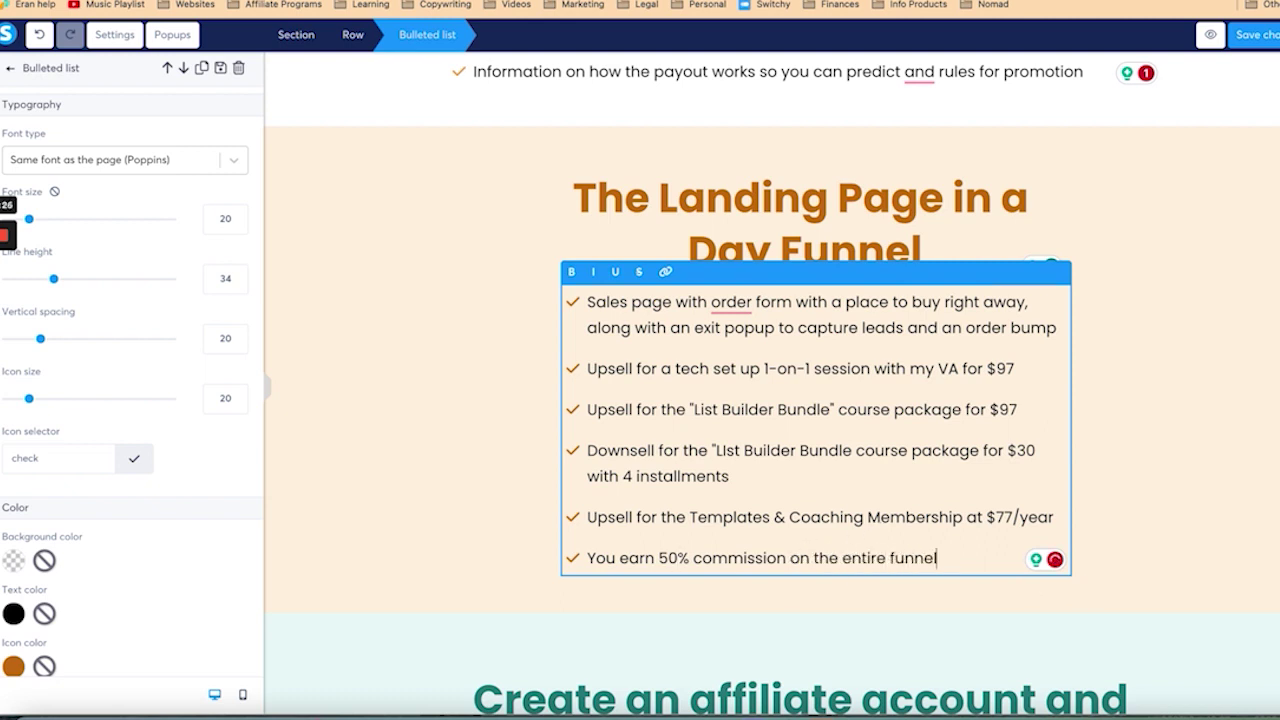
{"action": "left_click", "coordinate": [529, 457]}
{"action": "scroll", "coordinate": [529, 457], "scroll_direction": "down", "scroll_amount": 3}
Step: Select the 'Create your account' button, then go to the Marketplace
{"action": "scroll", "coordinate": [817, 392], "scroll_direction": "down", "scroll_amount": 5}
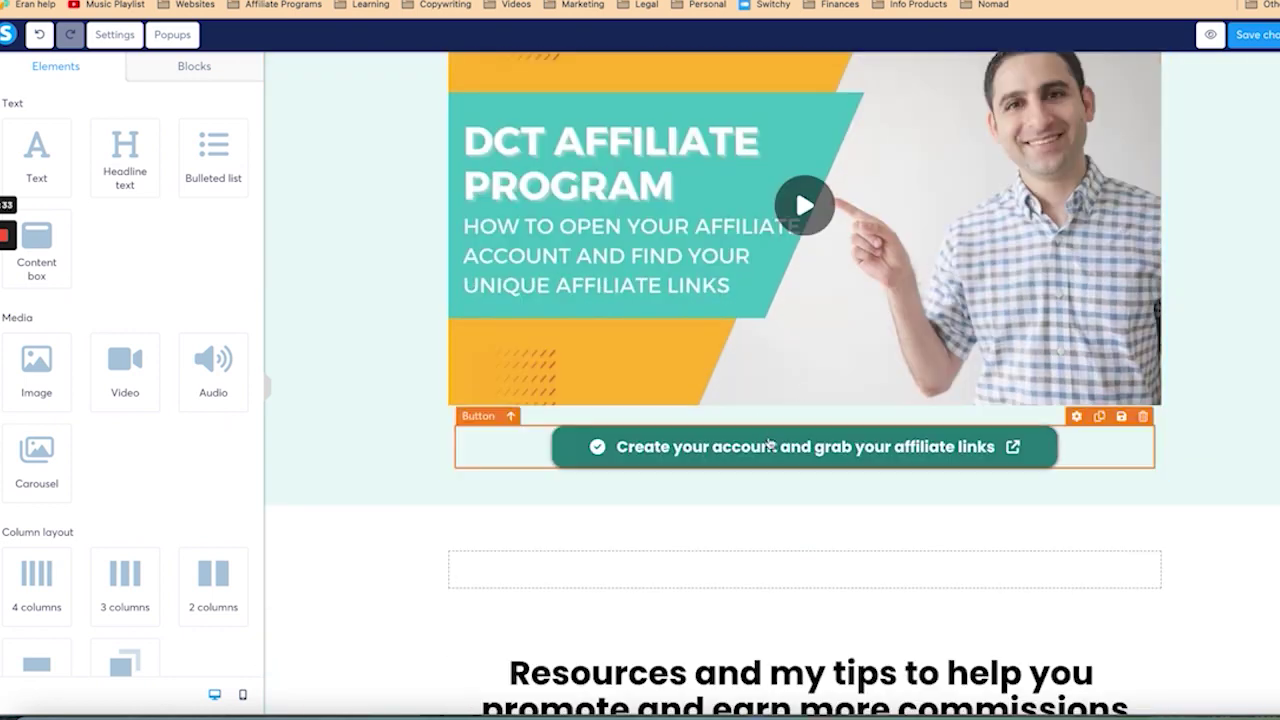
{"action": "left_click", "coordinate": [770, 444]}
{"action": "scroll", "coordinate": [790, 400], "scroll_direction": "down", "scroll_amount": 3}
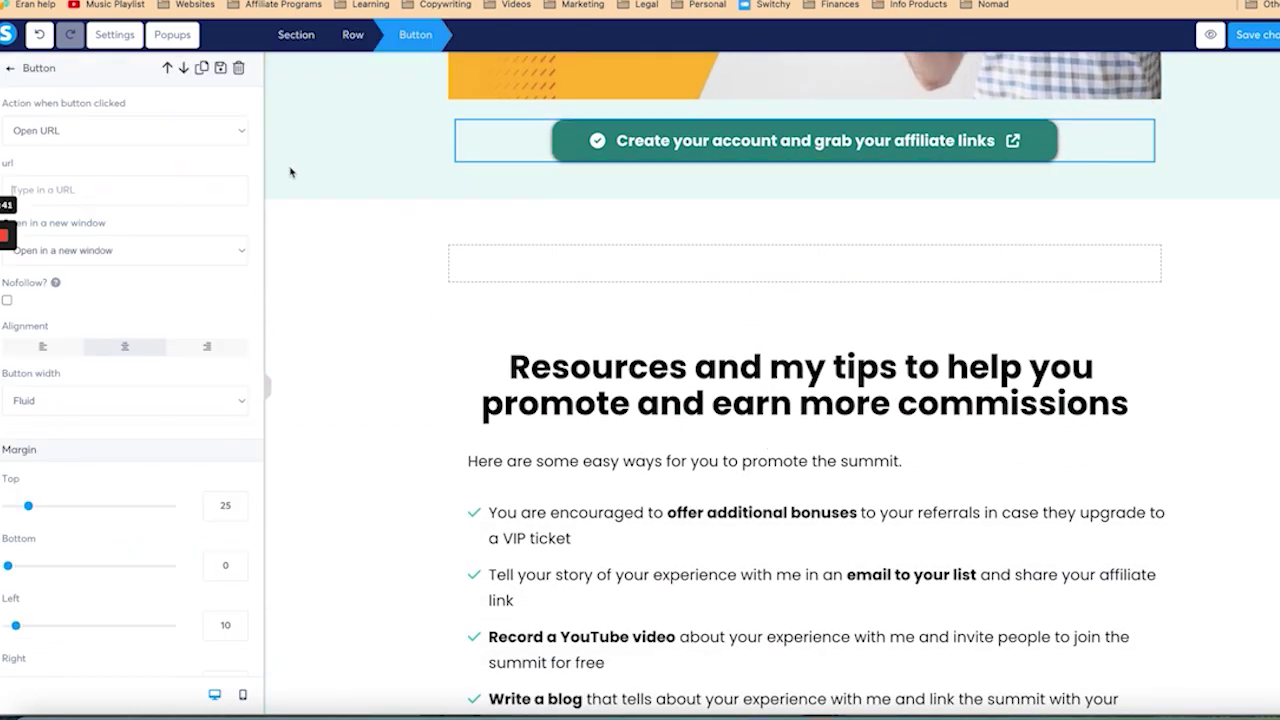
{"action": "left_click", "coordinate": [451, 222]}
{"action": "scroll", "coordinate": [675, 163], "scroll_direction": "up", "scroll_amount": 1}
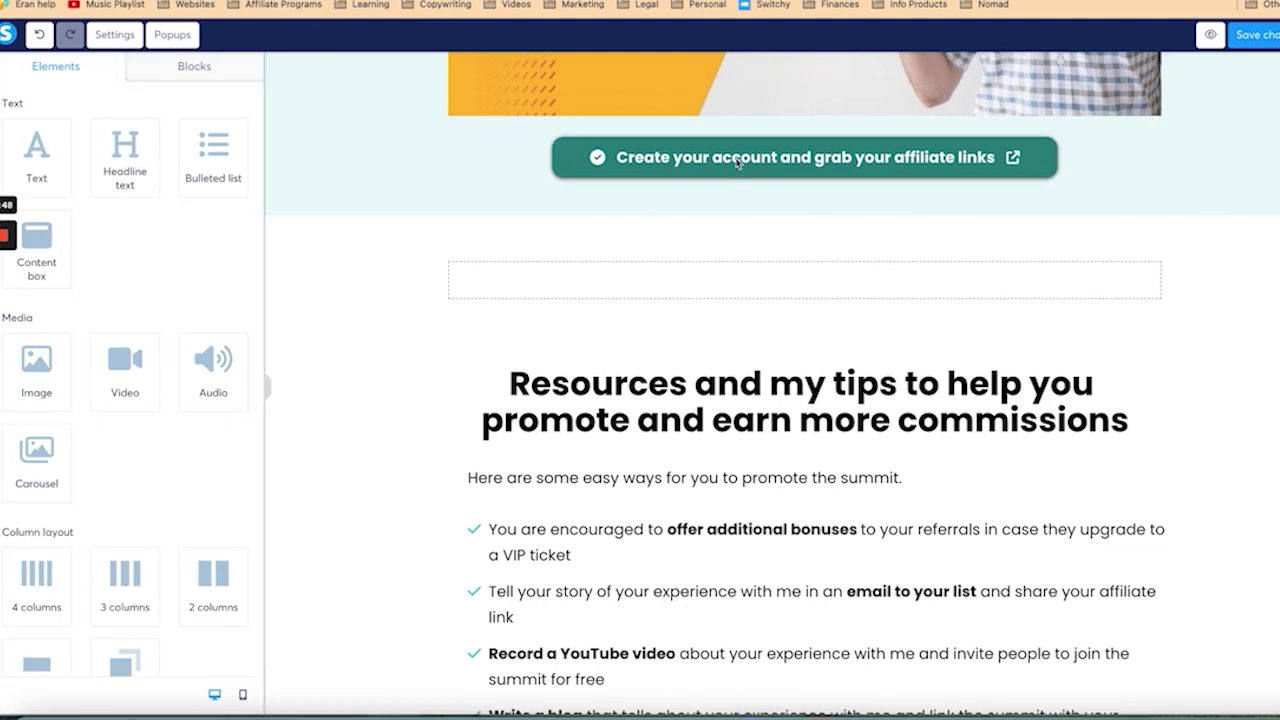
{"action": "left_click", "coordinate": [716, 166]}
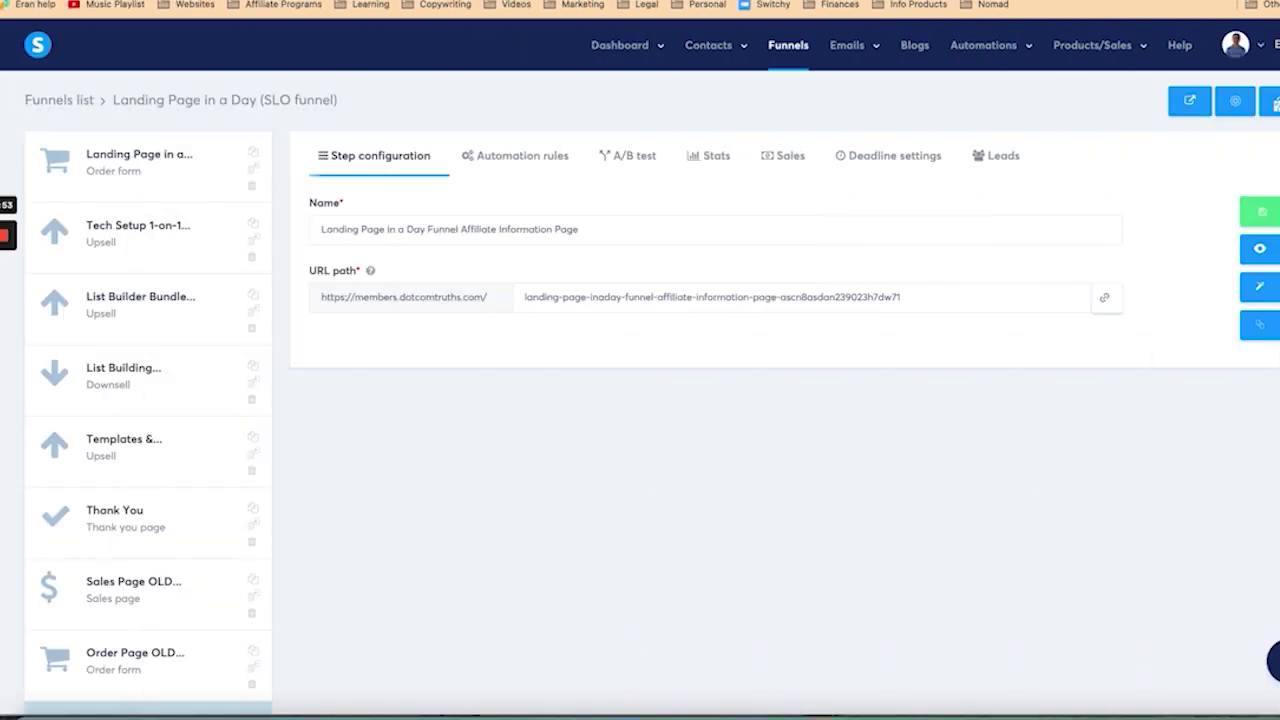
{"action": "mouse_move", "coordinate": [640, 45]}
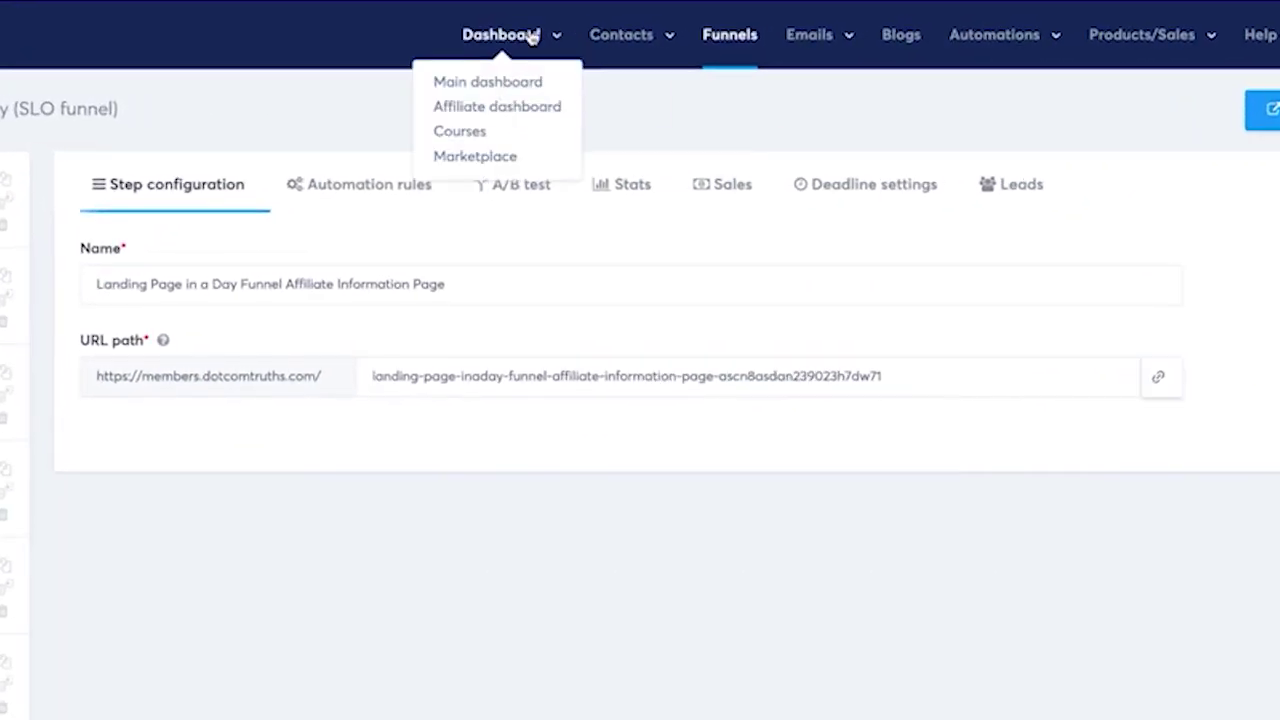
{"action": "left_click", "coordinate": [476, 157]}
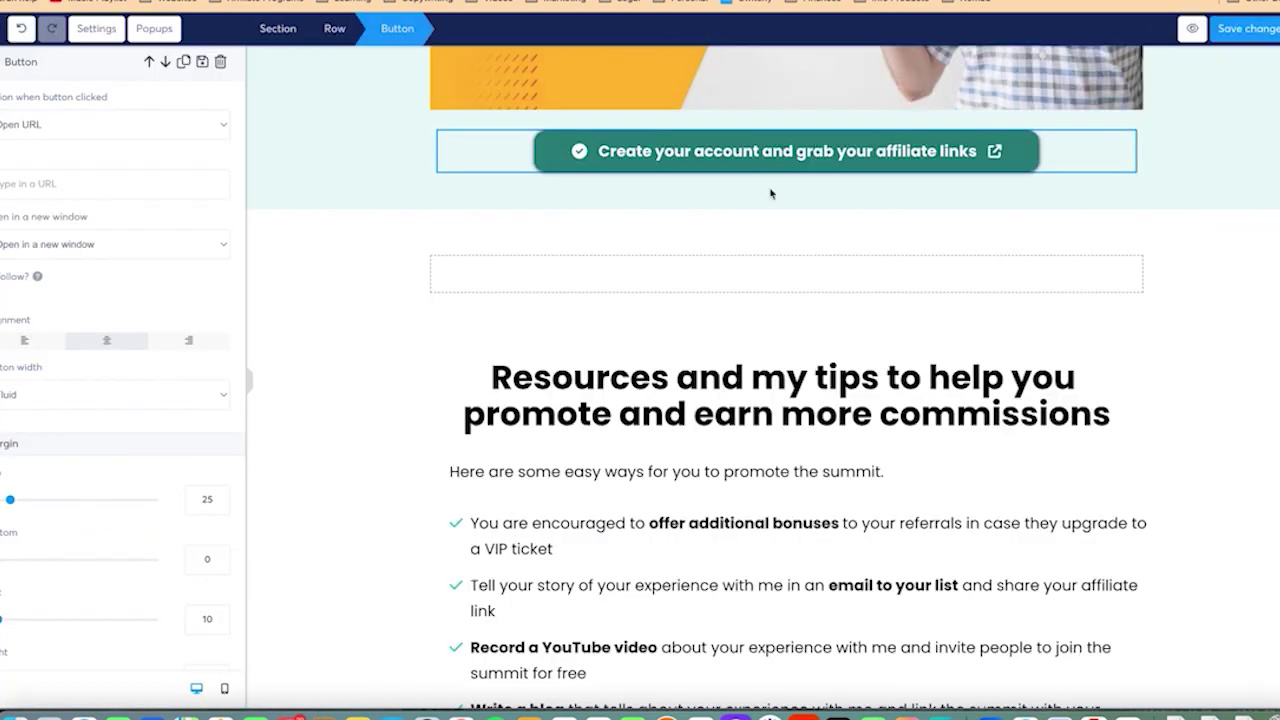
{"action": "left_click", "coordinate": [380, 283]}
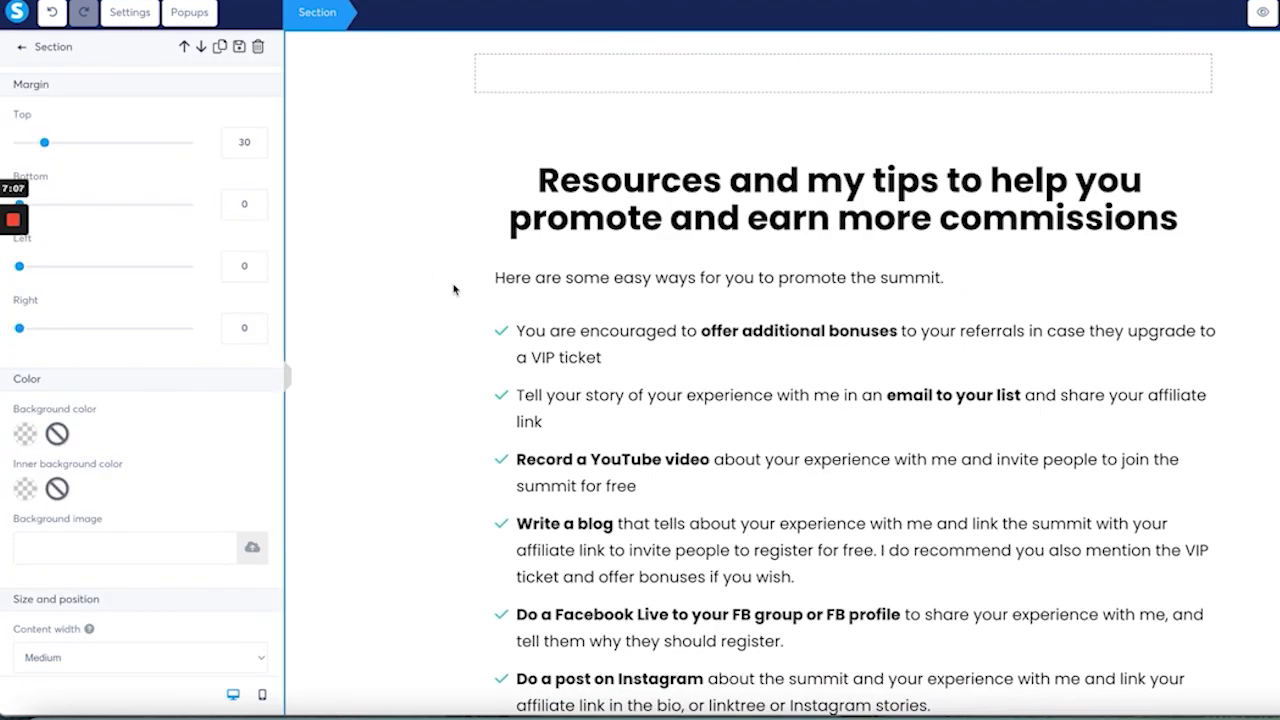
{"action": "key", "text": "Escape"}
{"action": "scroll", "coordinate": [453, 290], "scroll_direction": "up", "scroll_amount": 4}
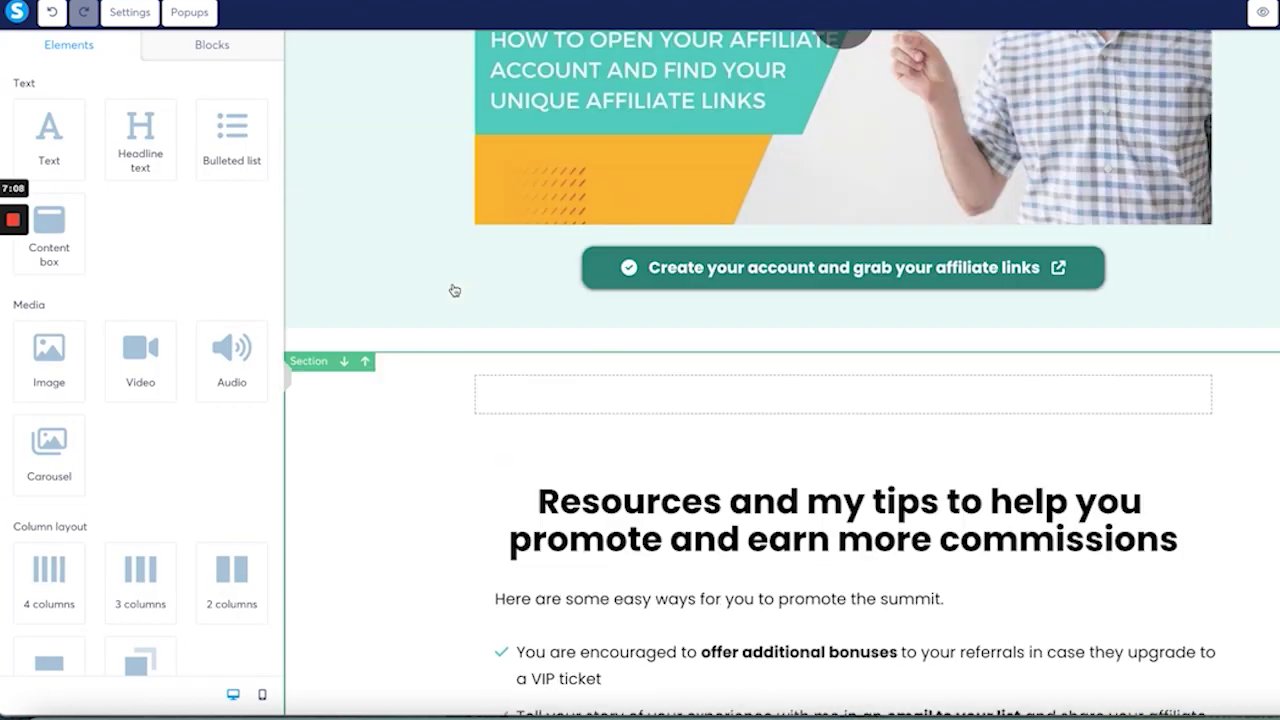
{"action": "scroll", "coordinate": [310, 288], "scroll_direction": "up", "scroll_amount": 3}
{"action": "left_click", "coordinate": [310, 288]}
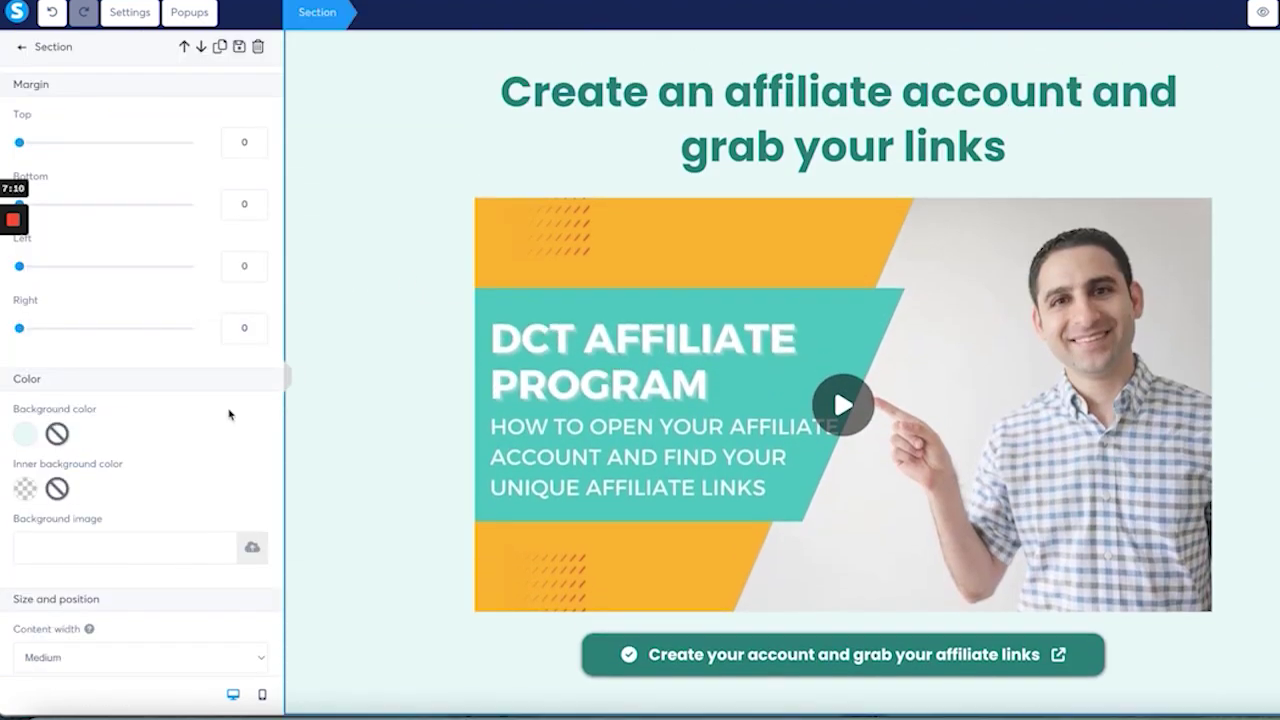
{"action": "scroll", "coordinate": [228, 415], "scroll_direction": "down", "scroll_amount": 5}
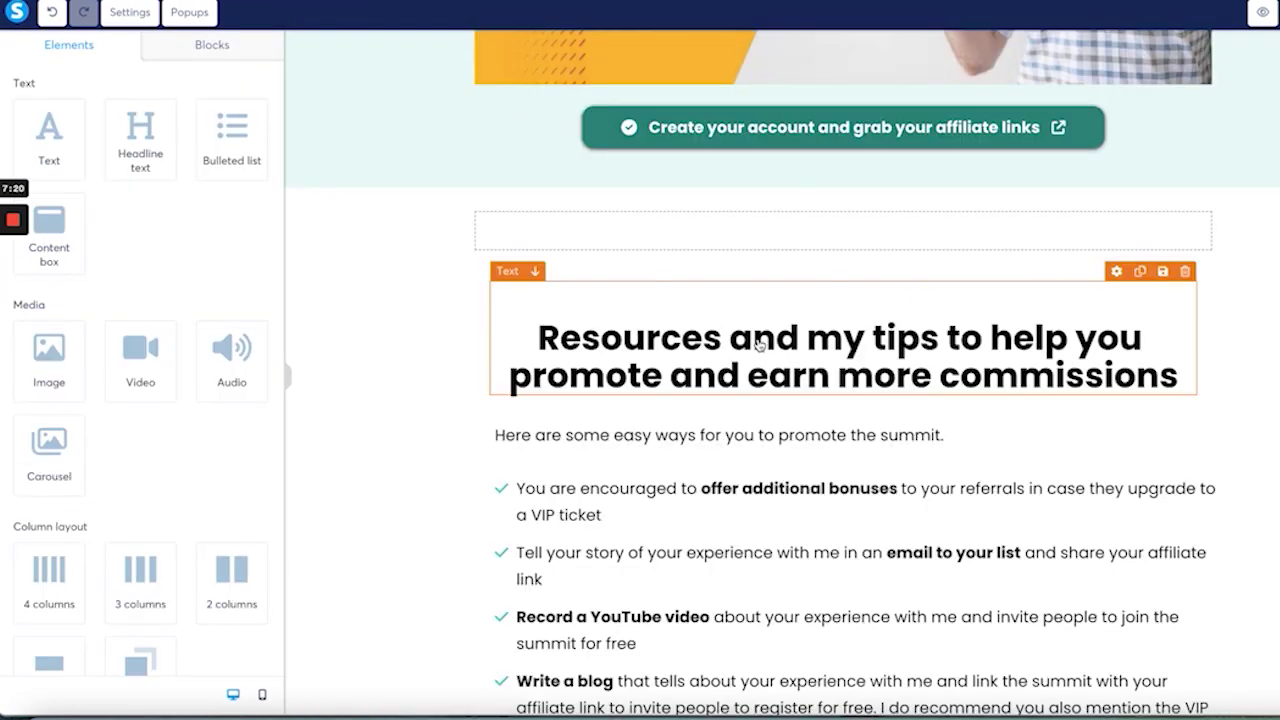
Step: End the first bullet with 'buy from you.' and move 'Tell your story' into its own bullet
{"action": "left_click", "coordinate": [707, 515]}
{"action": "scroll", "coordinate": [939, 420], "scroll_direction": "down", "scroll_amount": 2}
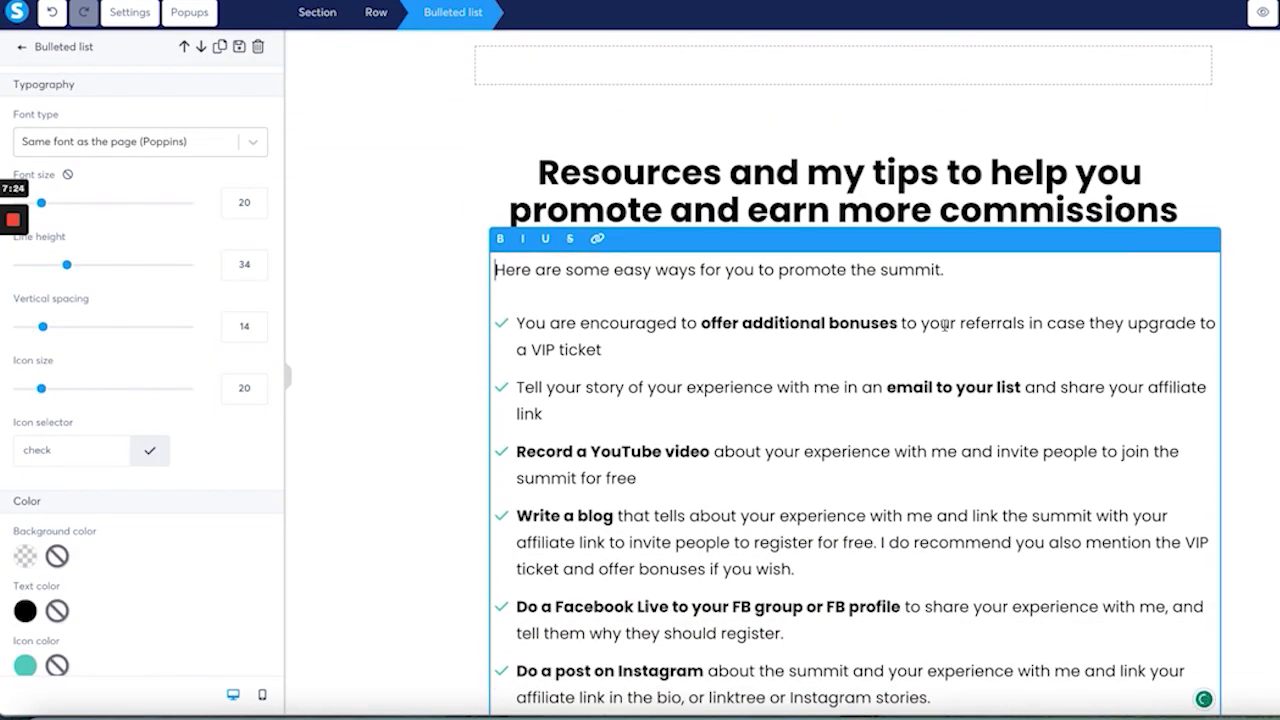
{"action": "left_click", "coordinate": [1125, 323]}
{"action": "type", "text": "buy from you."}
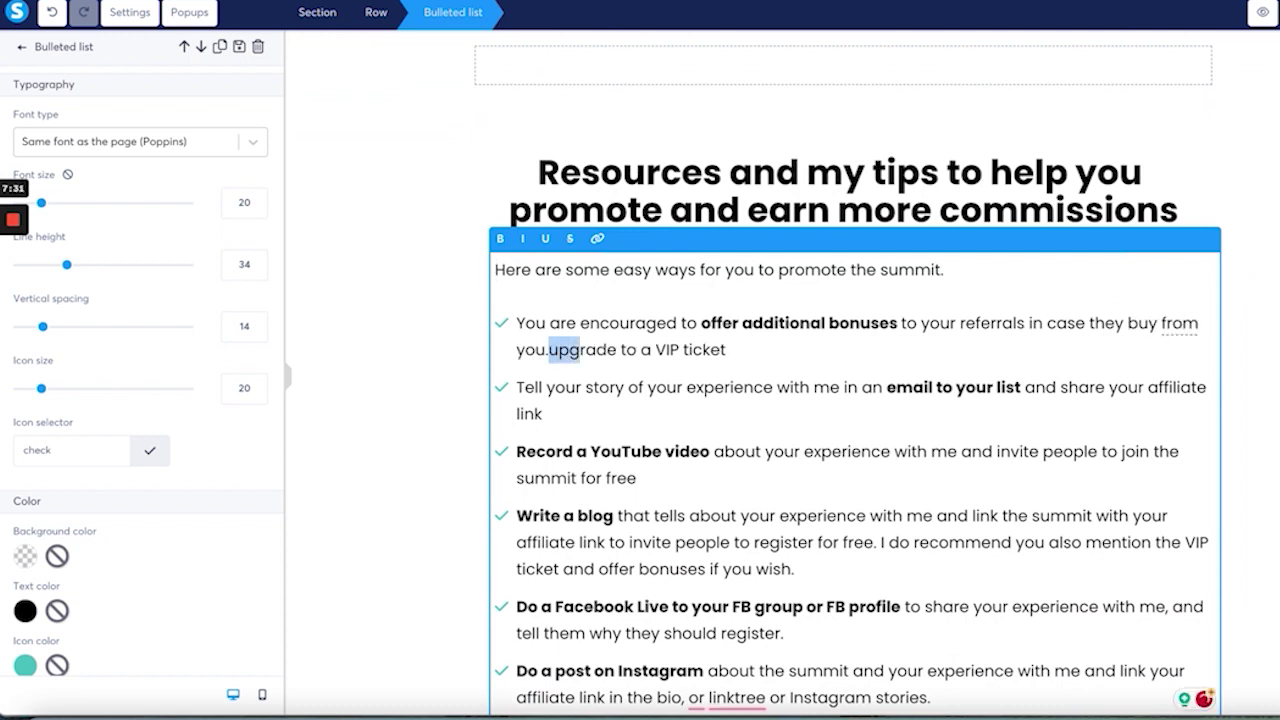
{"action": "key", "text": "shift+Right"}
{"action": "key", "text": "shift+Right"}
{"action": "key", "text": "shift+Right"}
{"action": "key", "text": "shift+Right"}
{"action": "key", "text": "shift+Right"}
{"action": "key", "text": "shift+Right"}
{"action": "key", "text": "shift+Right"}
{"action": "key", "text": "shift+Right"}
{"action": "key", "text": "shift+Right"}
{"action": "key", "text": "shift+Right"}
{"action": "key", "text": "shift+Right"}
{"action": "key", "text": "shift+Right"}
{"action": "key", "text": "shift+Right"}
{"action": "key", "text": "shift+Right"}
{"action": "key", "text": "shift+Right"}
{"action": "key", "text": "shift+Right"}
{"action": "key", "text": "shift+Right"}
{"action": "key", "text": "shift+Right"}
{"action": "key", "text": "shift+Right"}
{"action": "key", "text": "shift+Right"}
{"action": "type", "text": "."}
{"action": "key", "text": "Return"}
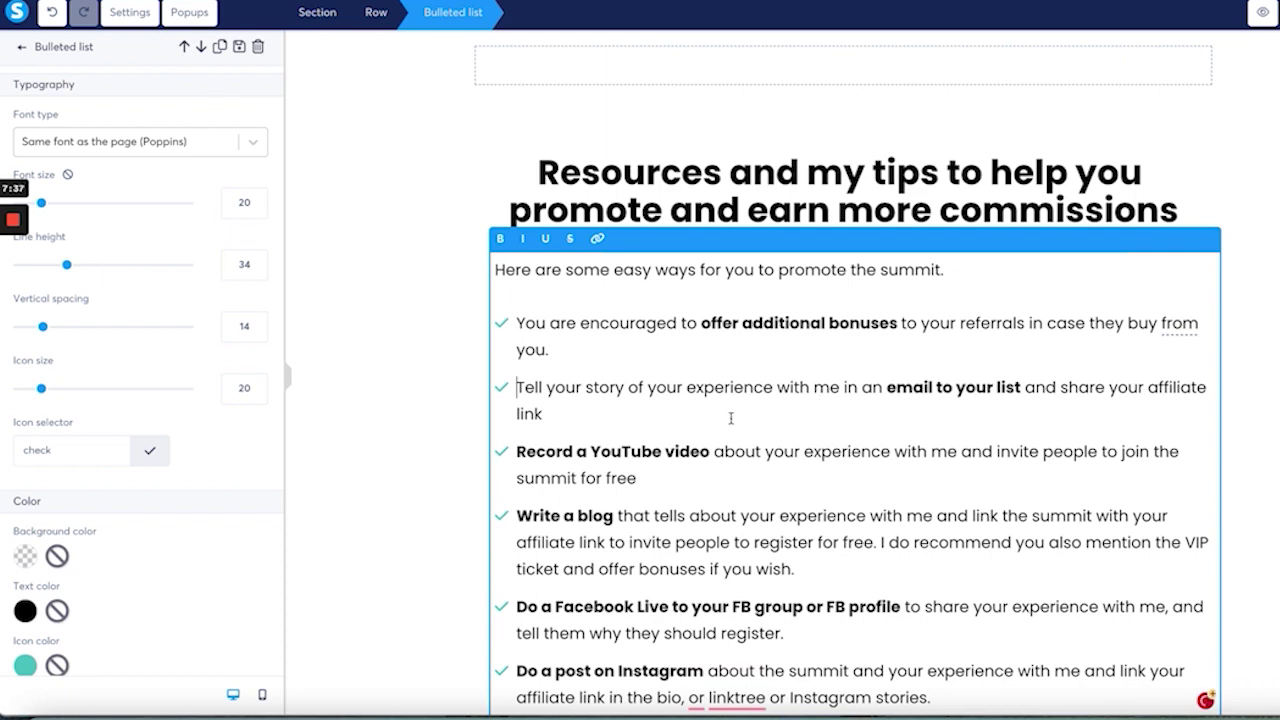
{"action": "type", "text": "."}
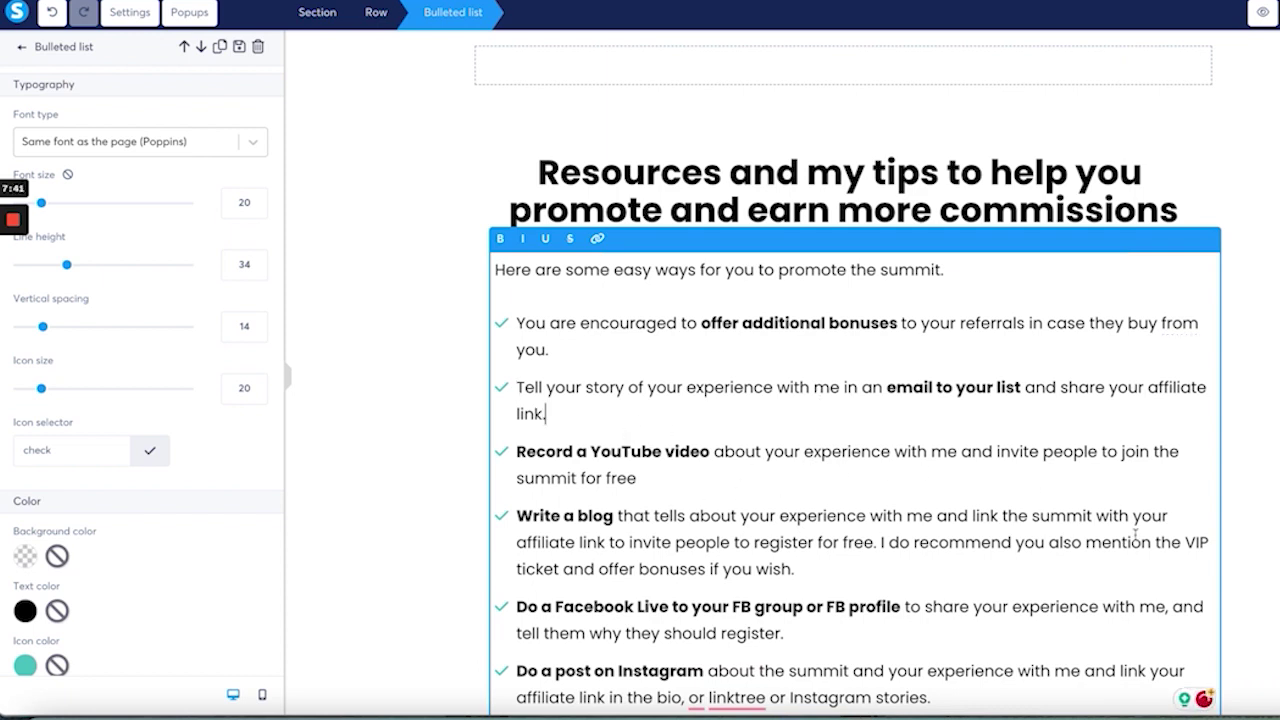
Step: Replace 'join the summit for free' with 'sign up' and name the Landing Page in a Day course
{"action": "left_click_drag", "start_coordinate": [637, 478], "coordinate": [1152, 451]}
{"action": "type", "text": "sign up"}
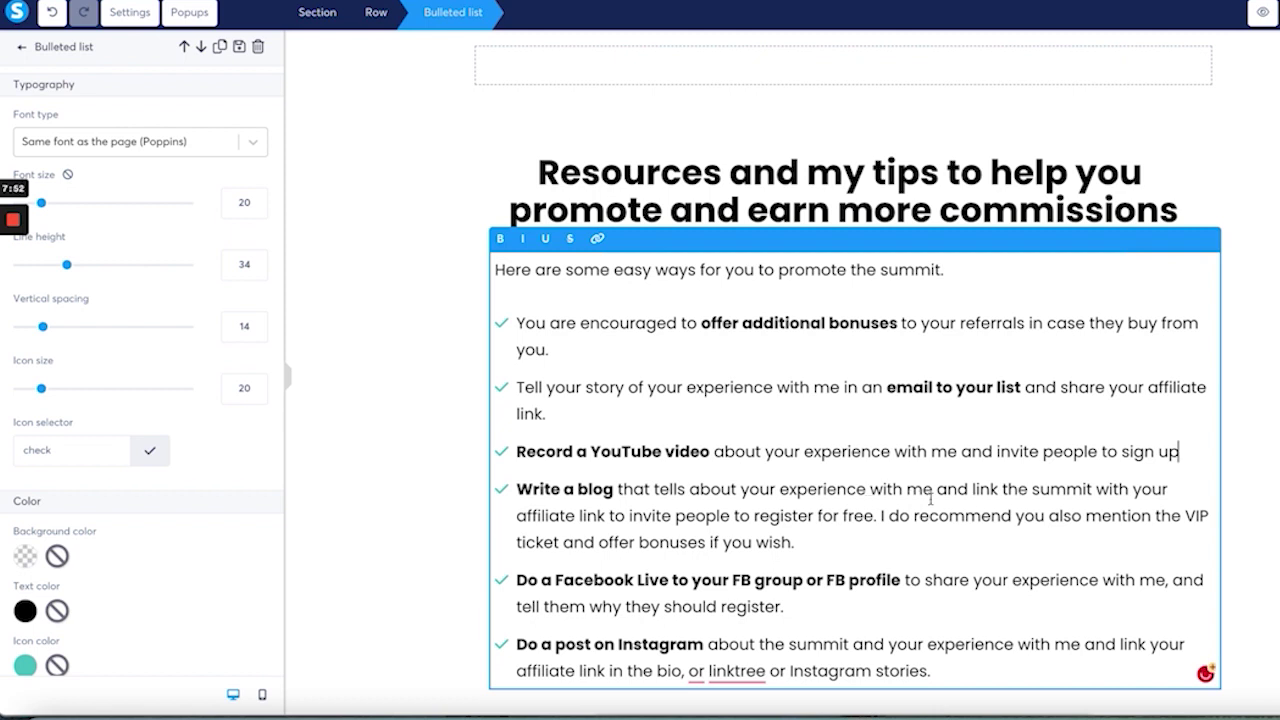
{"action": "left_click", "coordinate": [1033, 489]}
{"action": "type", "text": "Landing "}
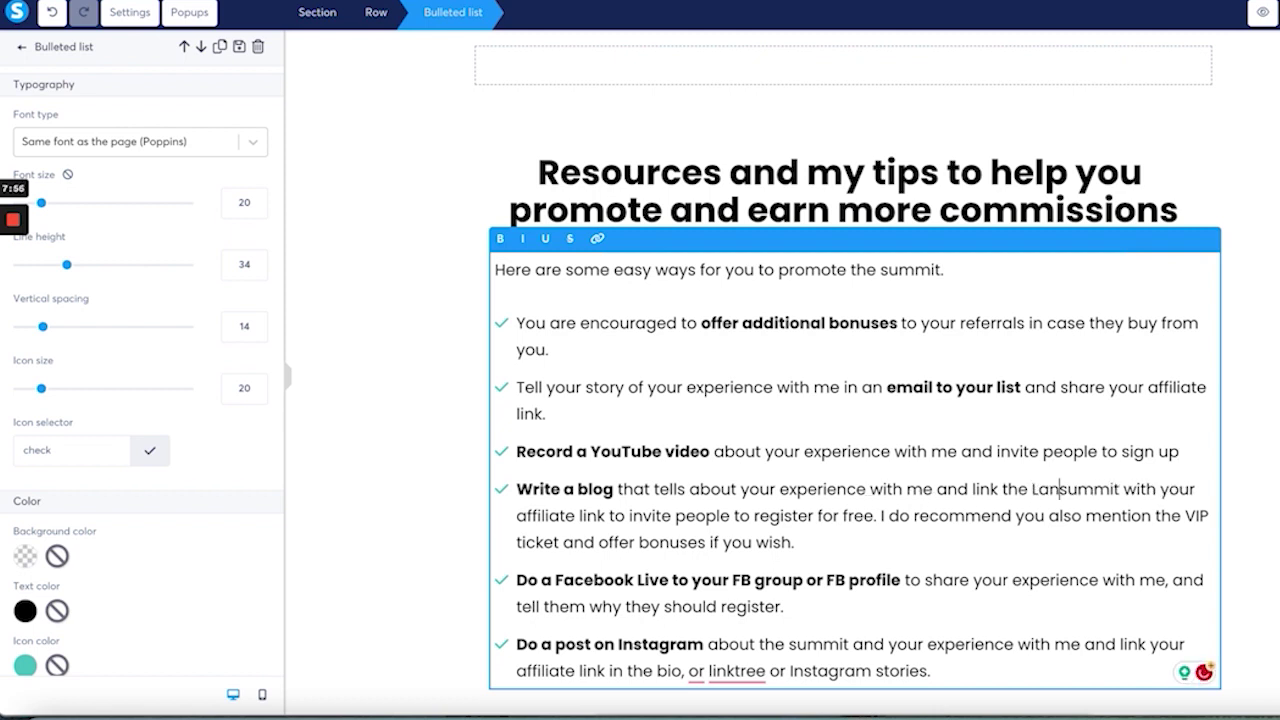
{"action": "type", "text": "Page in a Day co"}
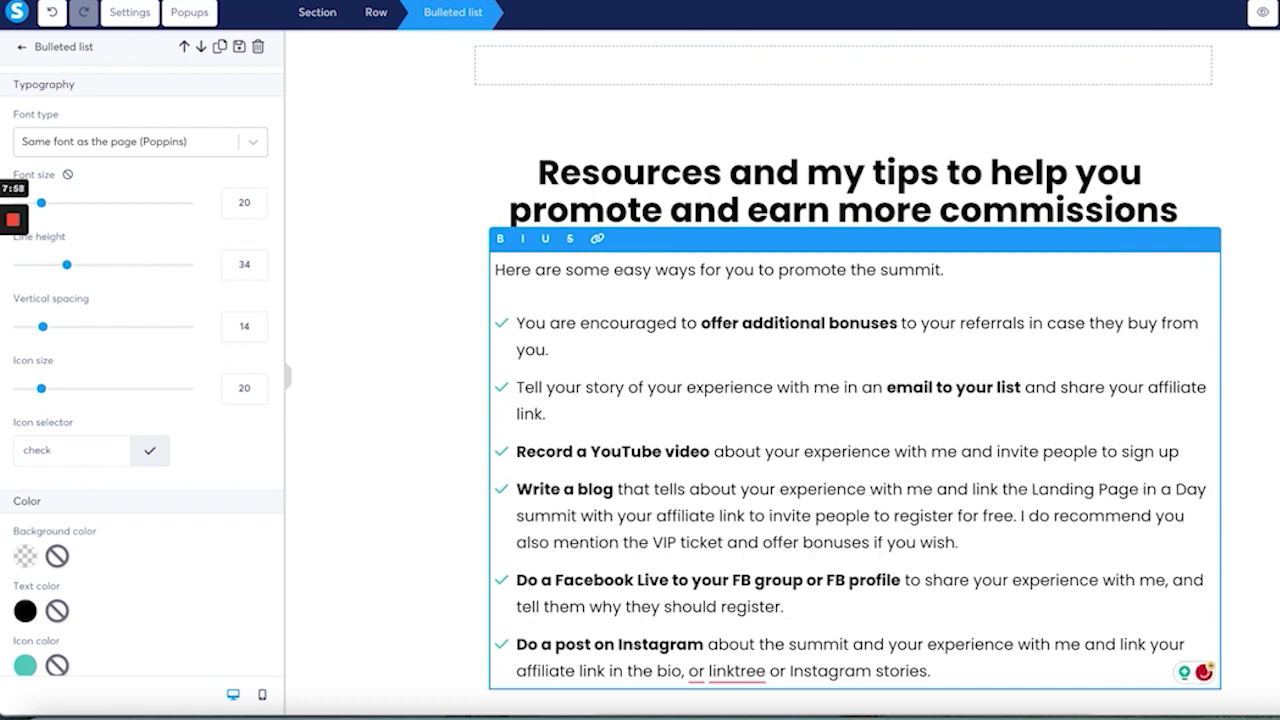
{"action": "type", "text": "urse"}
{"action": "key", "text": "ctrl+shift+Right"}
{"action": "key", "text": "BackSpace"}
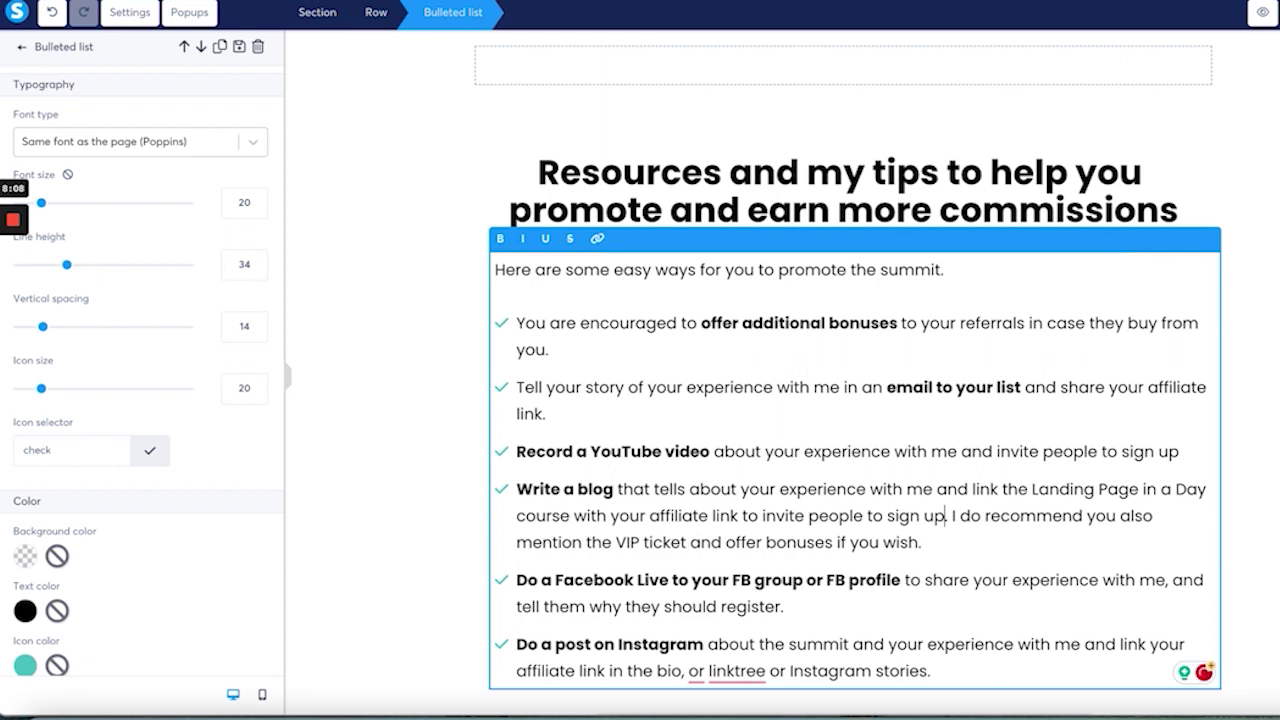
Step: Swap VIP ticket for 'potential upsells', end the Facebook Live bullet with 'sign up', and select the orange button
{"action": "left_click", "coordinate": [616, 542]}
{"action": "type", "text": "potential "}
{"action": "type", "text": "upsells"}
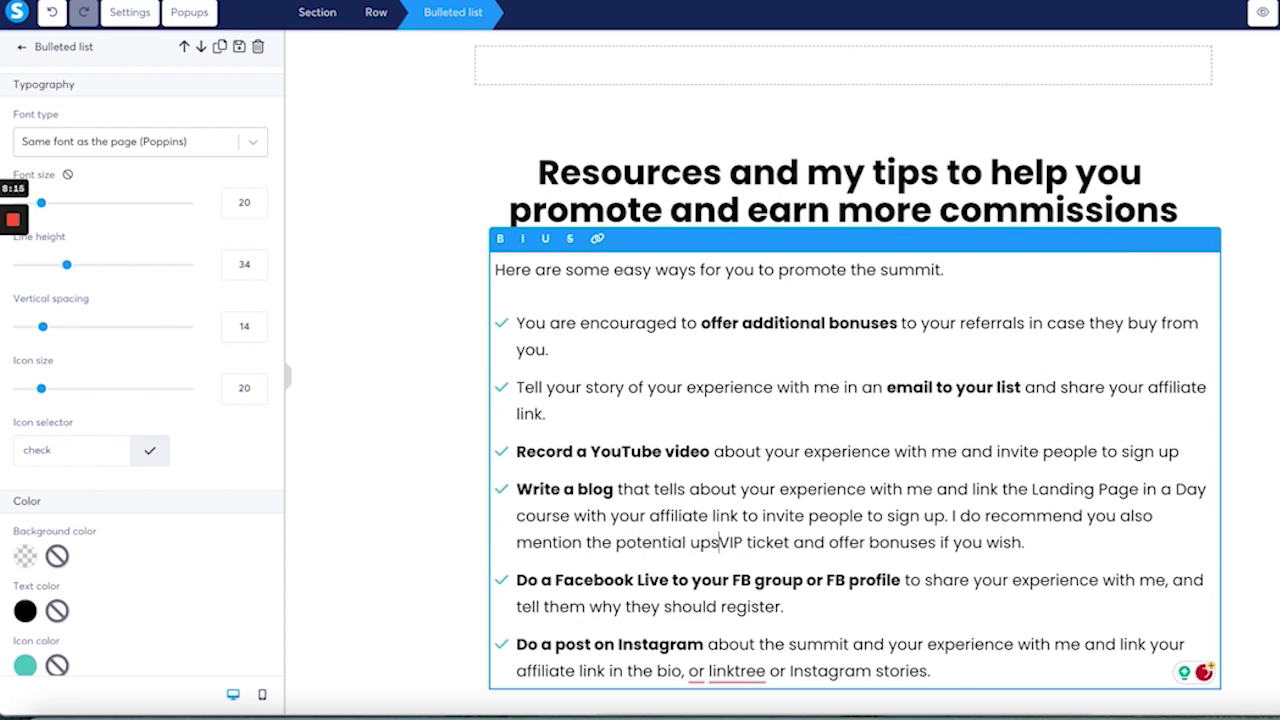
{"action": "left_click_drag", "start_coordinate": [748, 542], "coordinate": [834, 542]}
{"action": "key", "text": "BackSpace"}
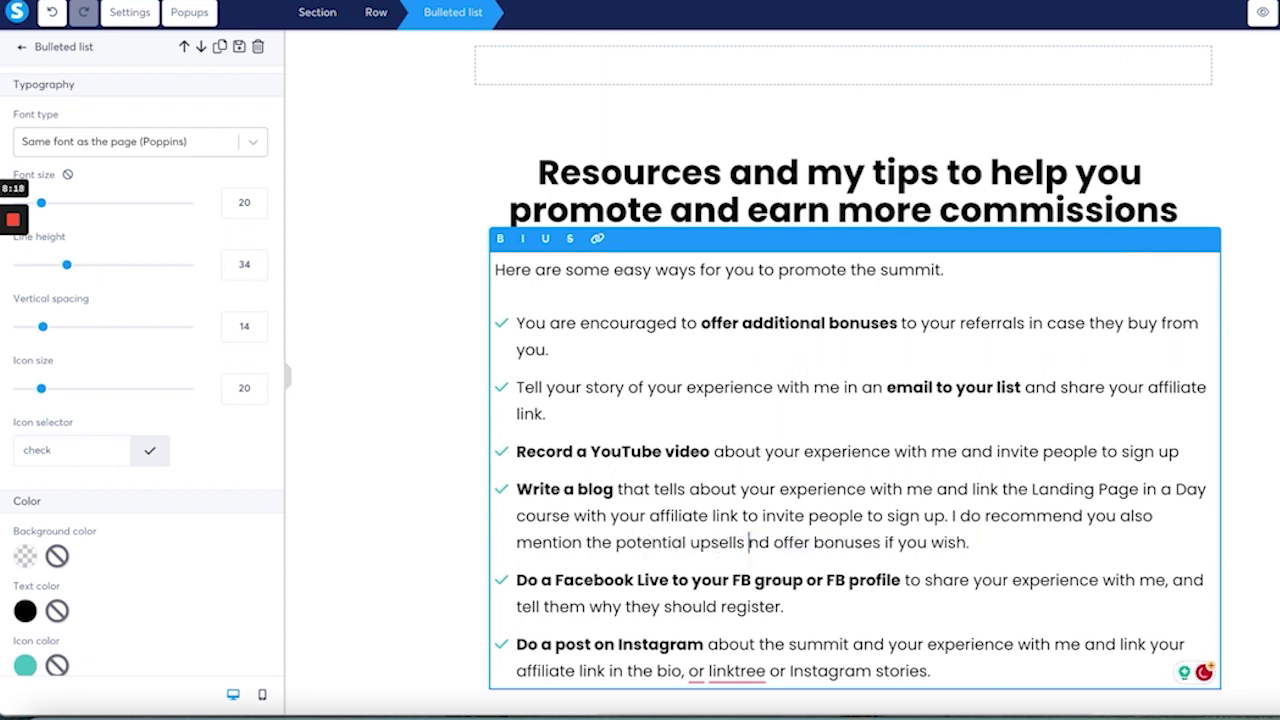
{"action": "type", "text": "a"}
{"action": "left_click", "coordinate": [790, 606]}
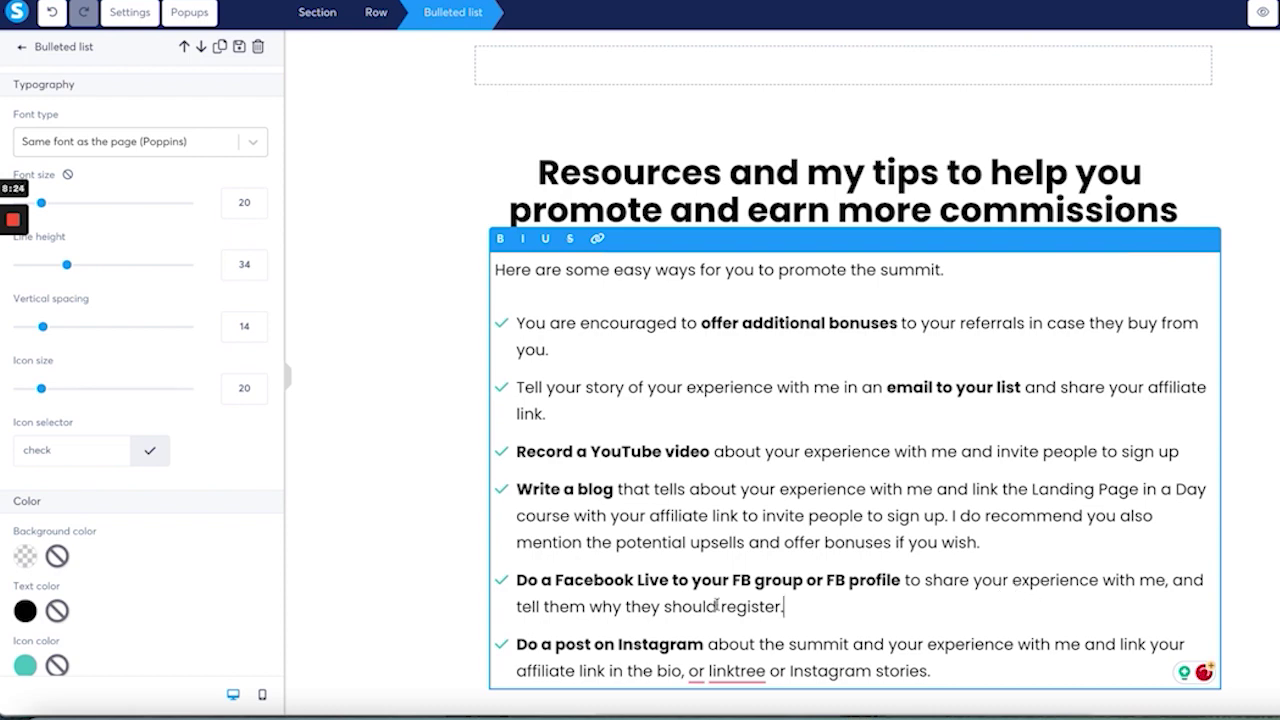
{"action": "key", "text": "BackSpace"}
{"action": "key", "text": "BackSpace"}
{"action": "key", "text": "BackSpace"}
{"action": "key", "text": "BackSpace"}
{"action": "key", "text": "BackSpace"}
{"action": "key", "text": "BackSpace"}
{"action": "key", "text": "BackSpace"}
{"action": "type", "text": "sign up"}
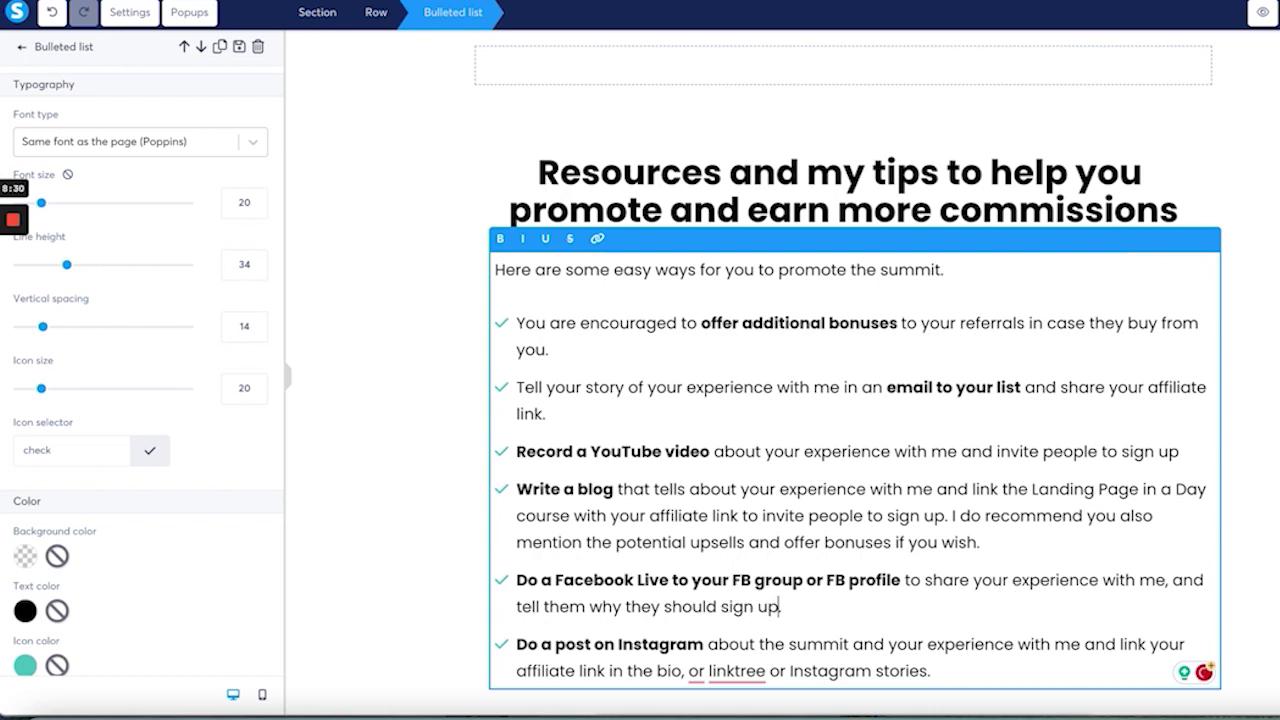
{"action": "scroll", "coordinate": [918, 489], "scroll_direction": "down", "scroll_amount": 3}
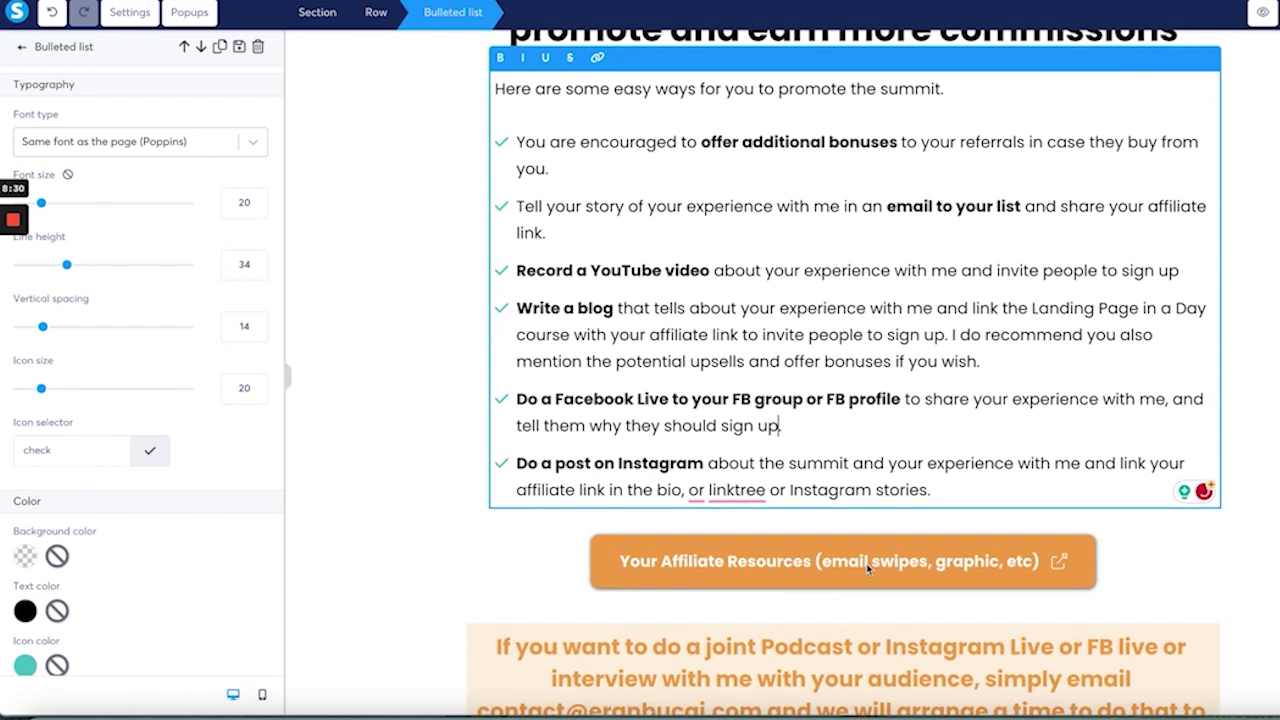
{"action": "scroll", "coordinate": [845, 478], "scroll_direction": "down", "scroll_amount": 2}
{"action": "left_click", "coordinate": [790, 465]}
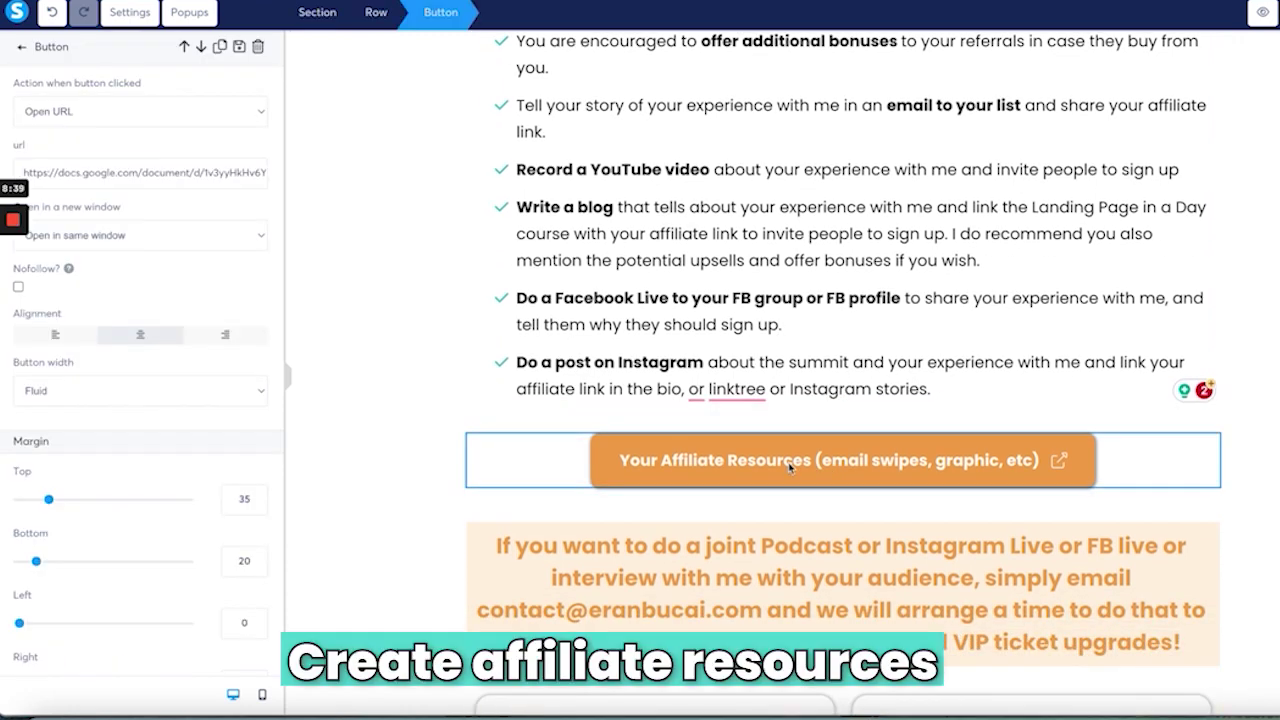
{"action": "triple_click", "coordinate": [192, 175]}
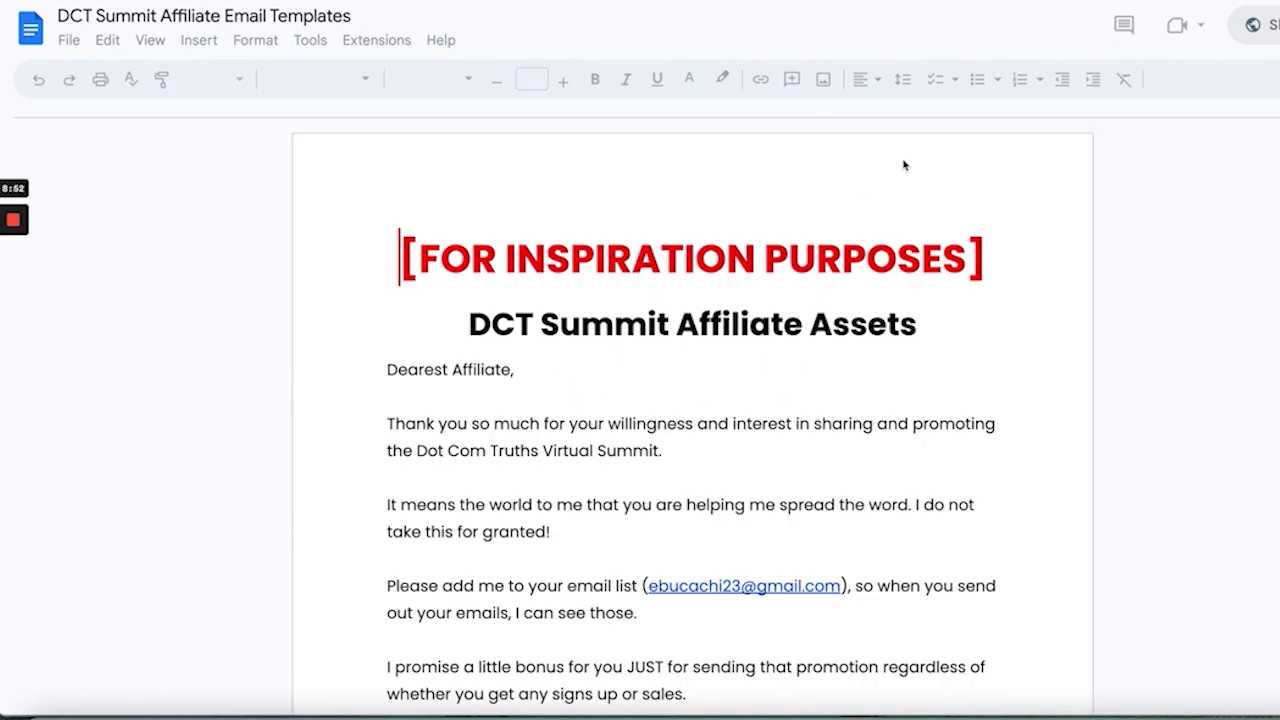
{"action": "key", "text": "ctrl+shift+Tab"}
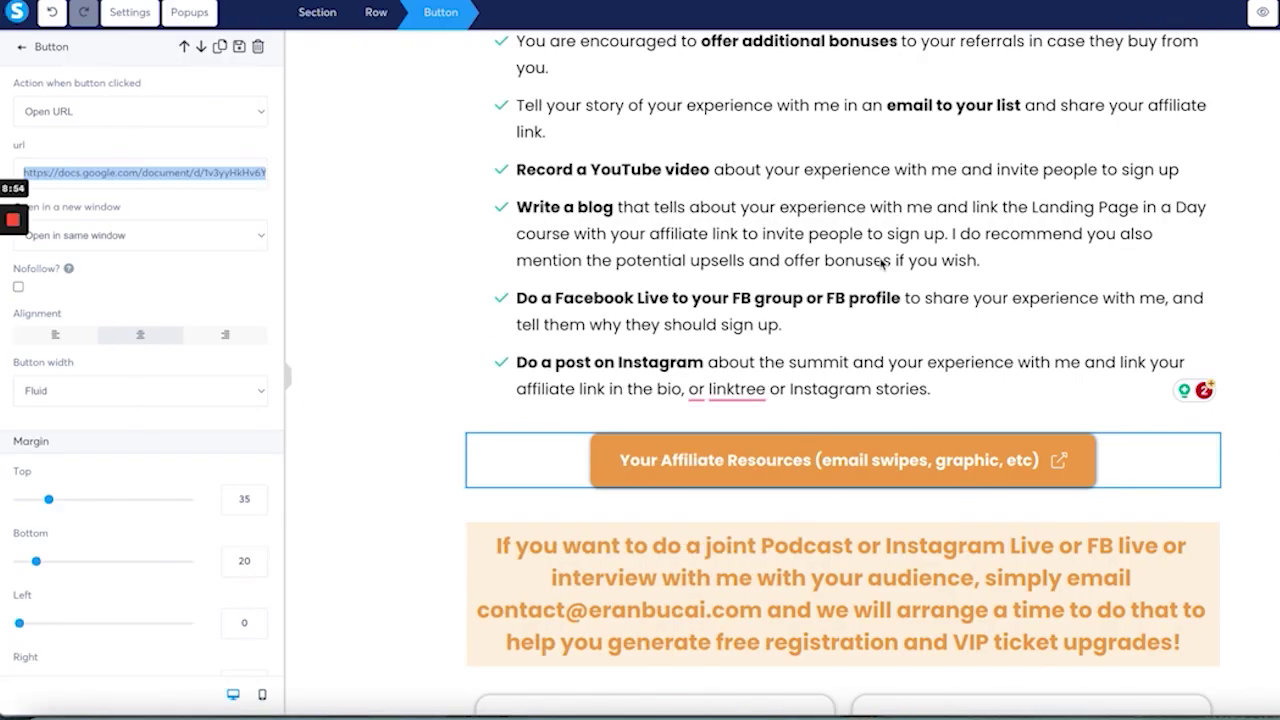
{"action": "left_click", "coordinate": [856, 494]}
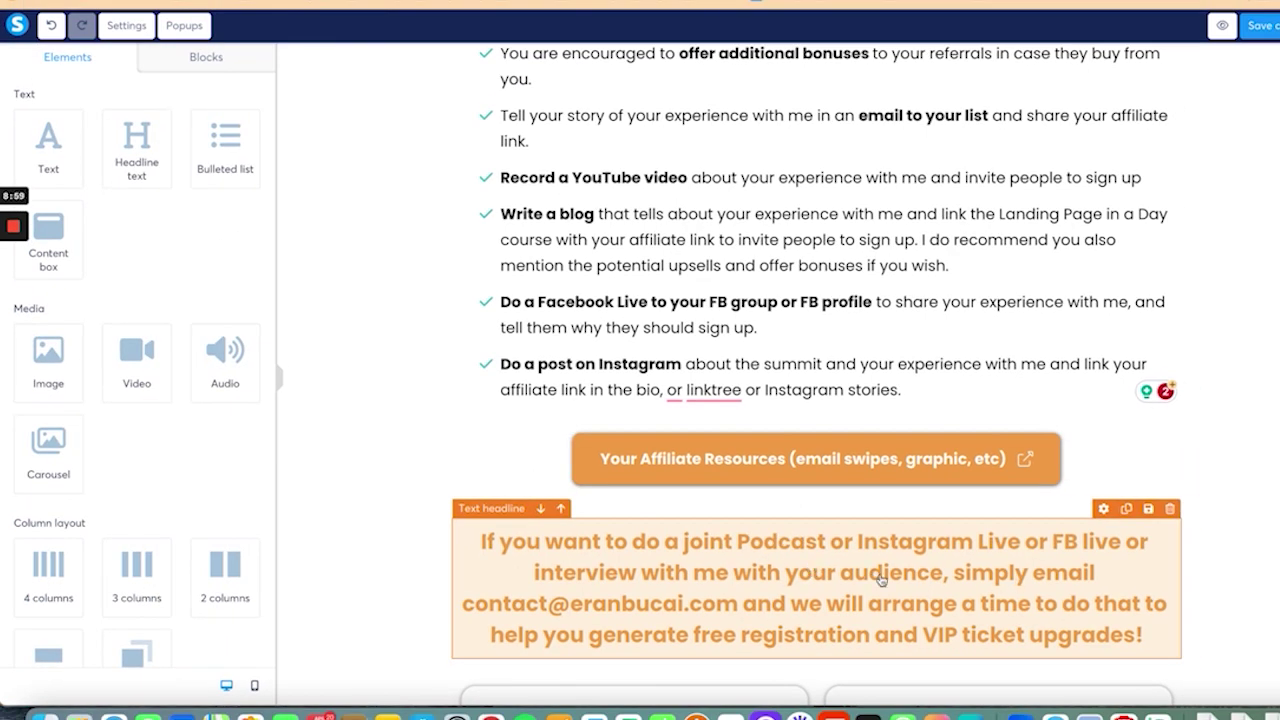
{"action": "scroll", "coordinate": [880, 580], "scroll_direction": "down", "scroll_amount": 3}
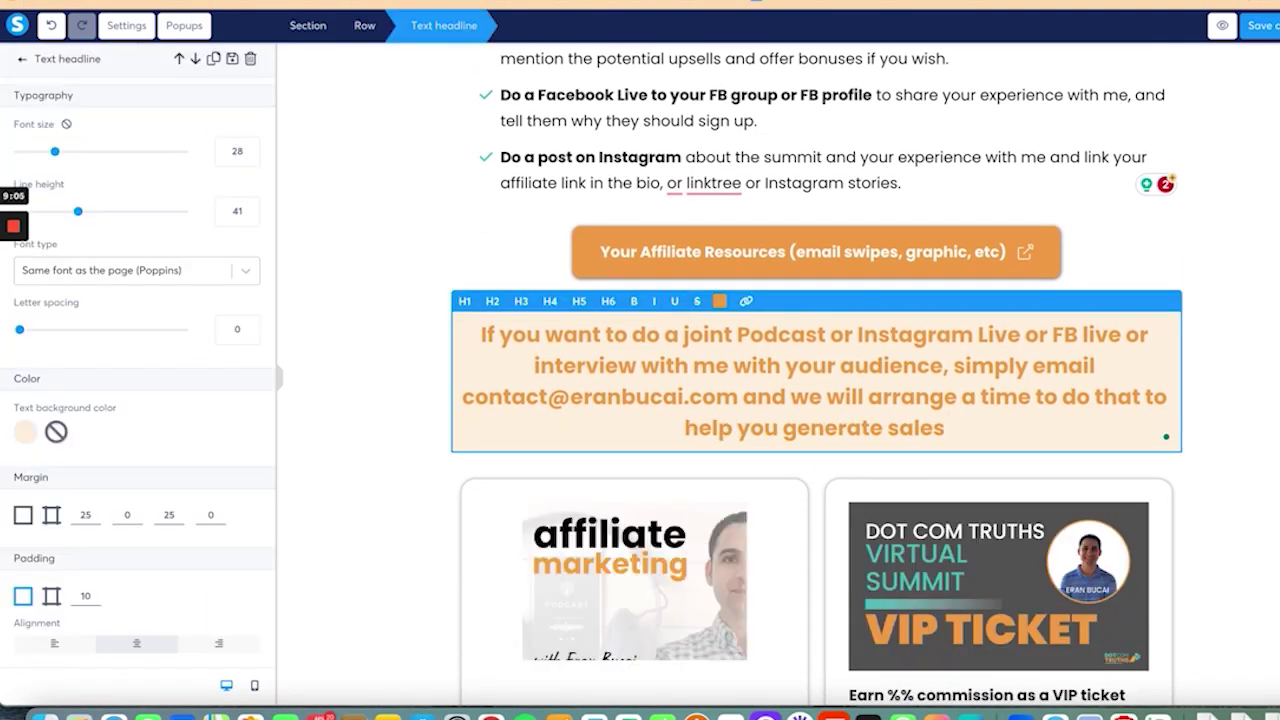
Step: End the orange note with 'and commissions!' and rewrite the card text around Landing Page in a Day
{"action": "type", "text": "and commissions!"}
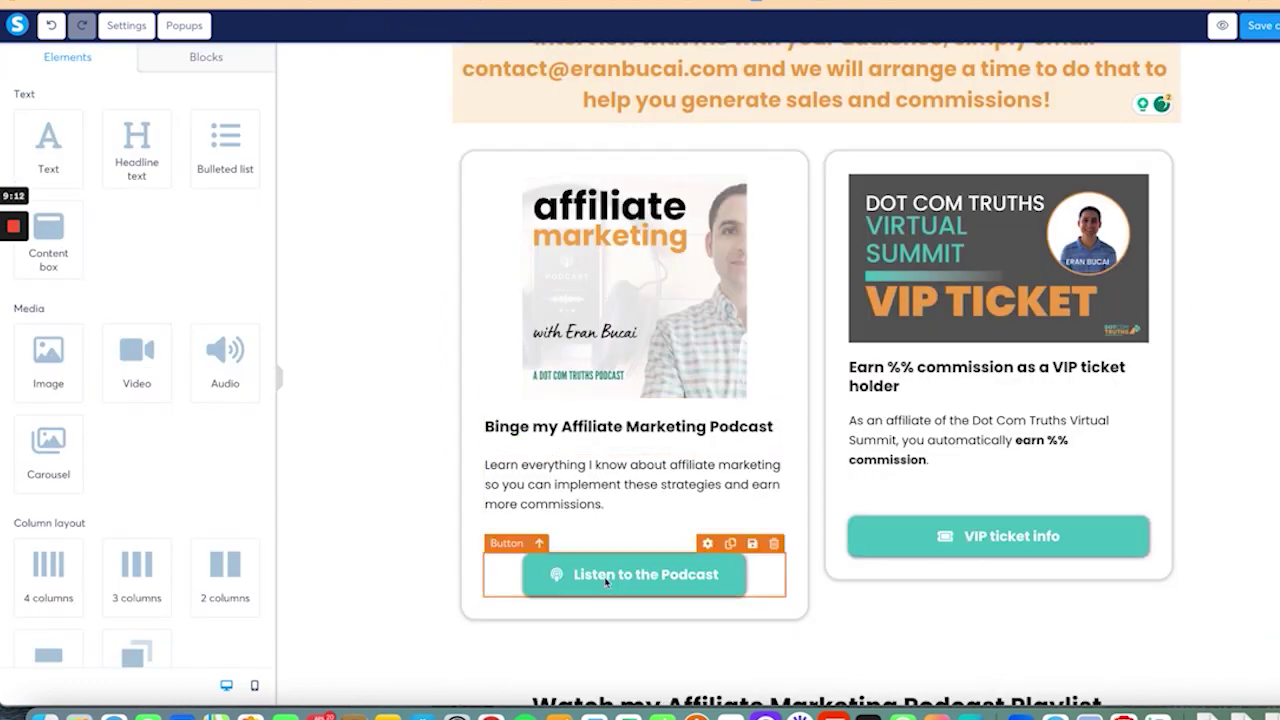
{"action": "left_click", "coordinate": [605, 582]}
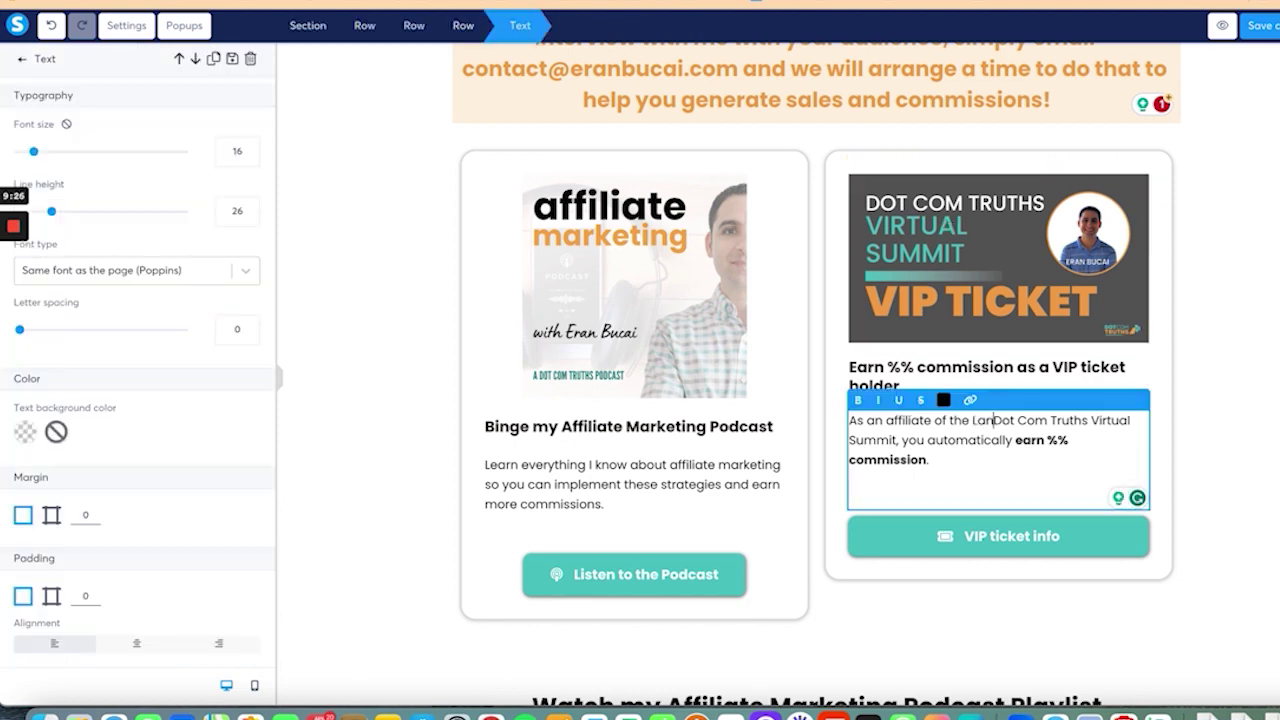
{"action": "type", "text": "nding Page in a Day"}
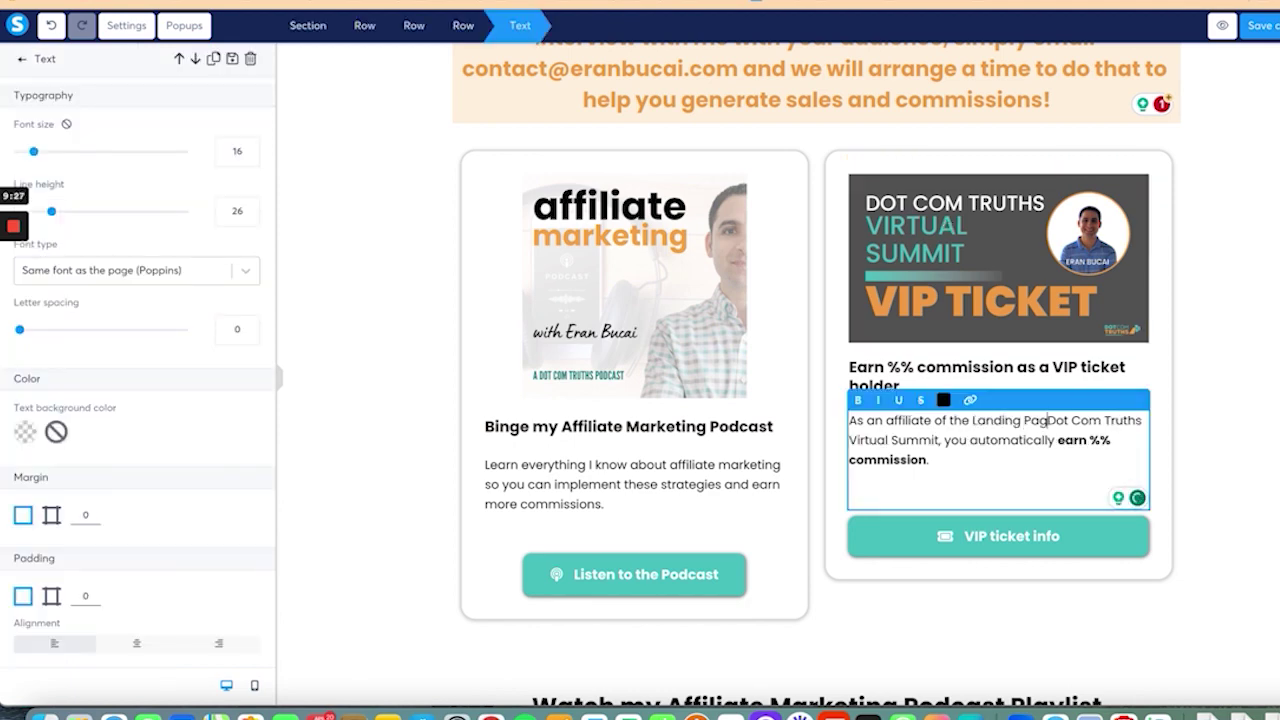
{"action": "type", "text": ", it is "}
{"action": "type", "text": "recommend you are a customer yourself "}
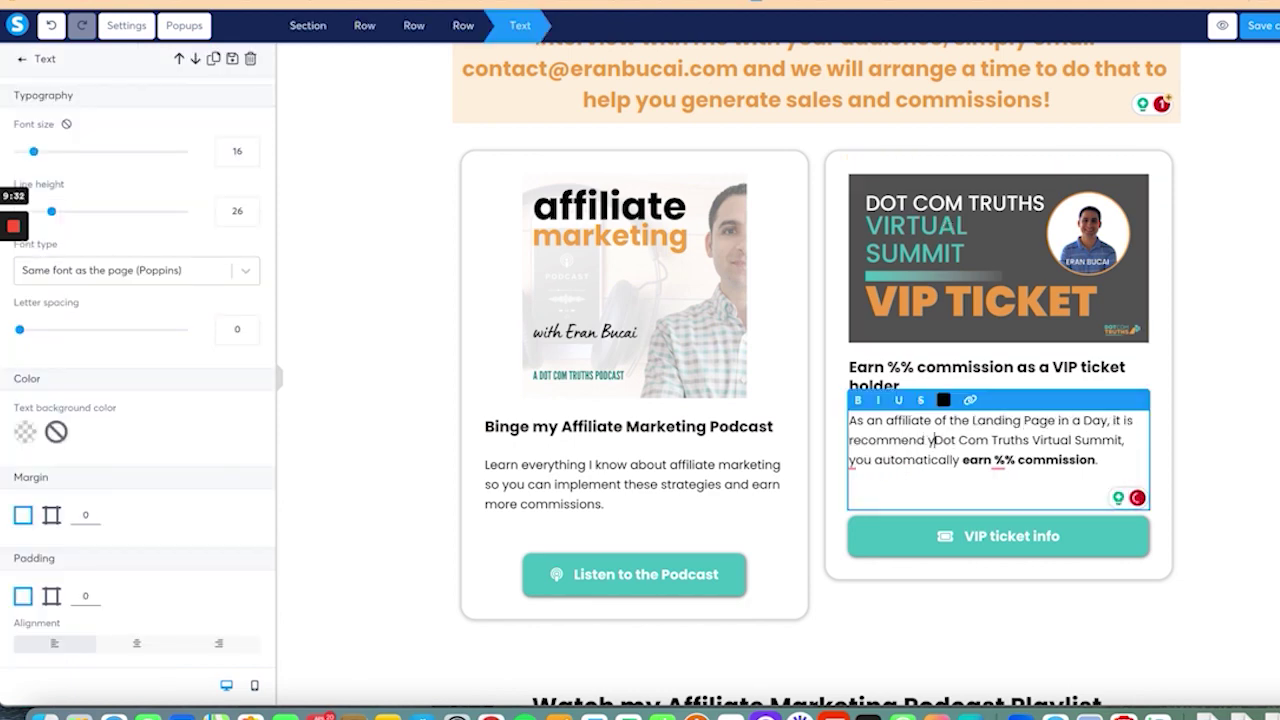
{"action": "type", "text": "or have some experience with it that "}
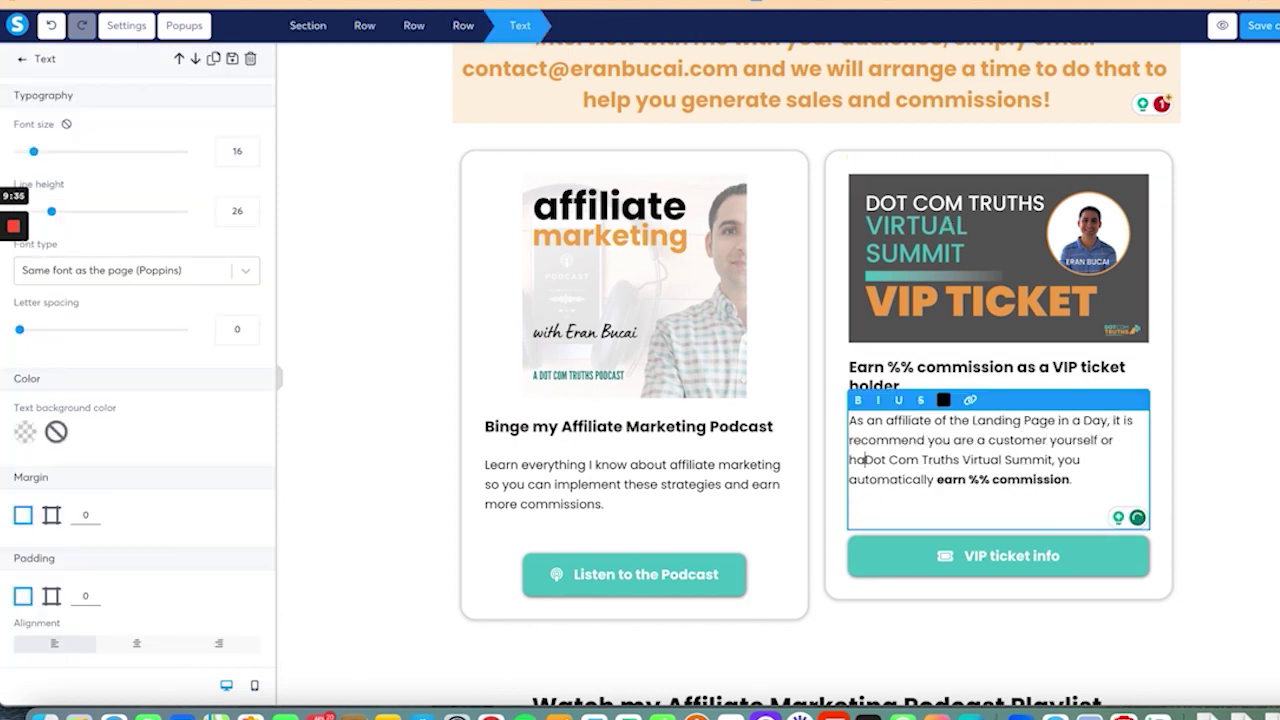
{"action": "type", "text": "way you can genuinely"}
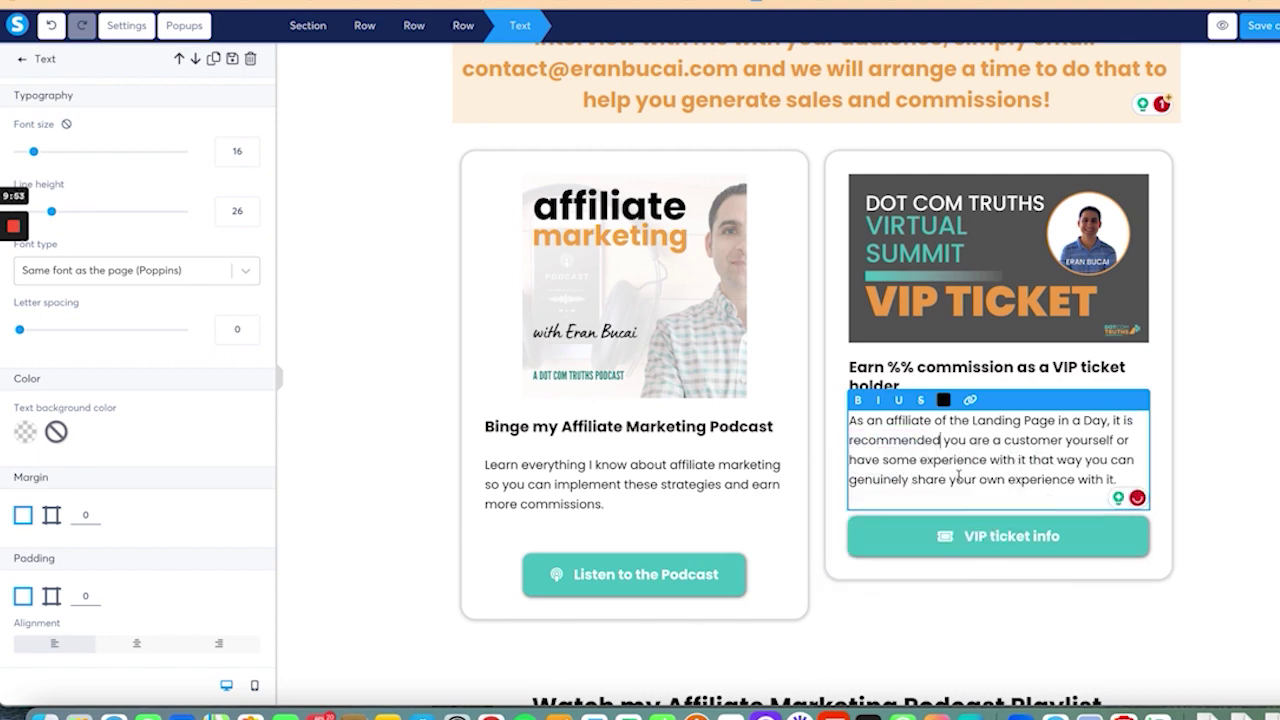
Step: Replace the VIP ticket image with one from Your Images, then select the card's button
{"action": "left_click", "coordinate": [996, 253]}
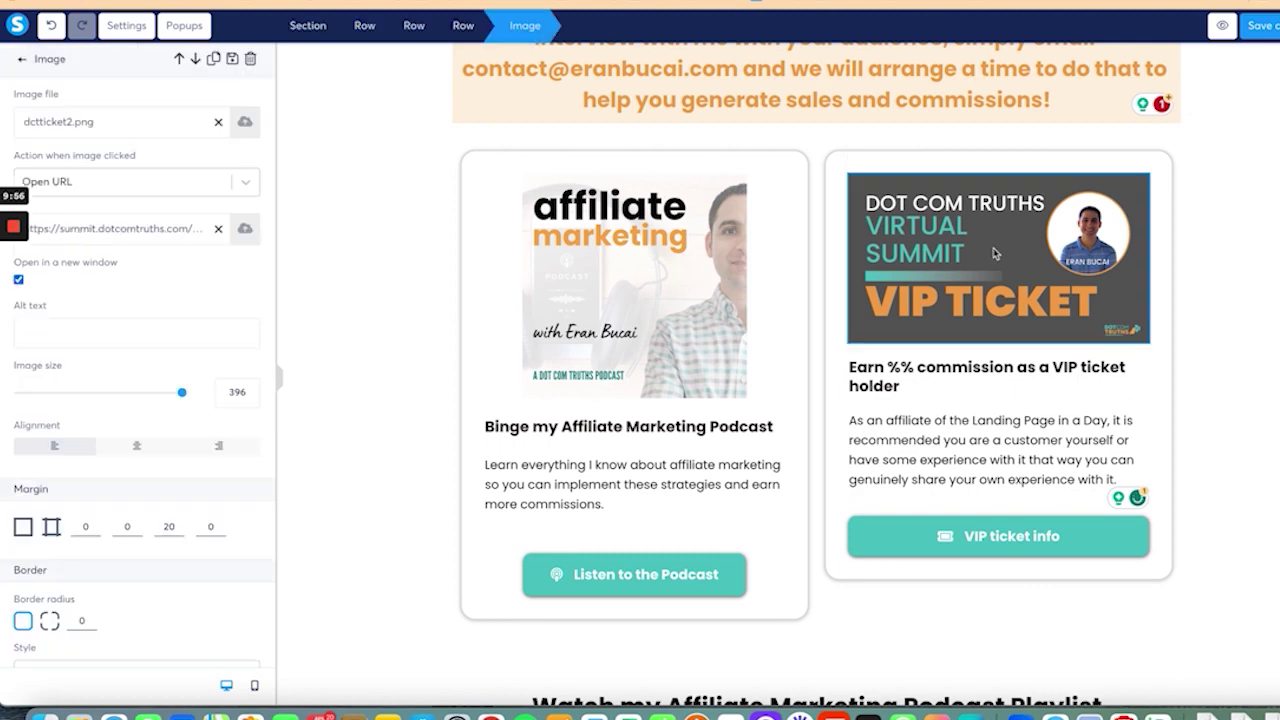
{"action": "left_click", "coordinate": [245, 123]}
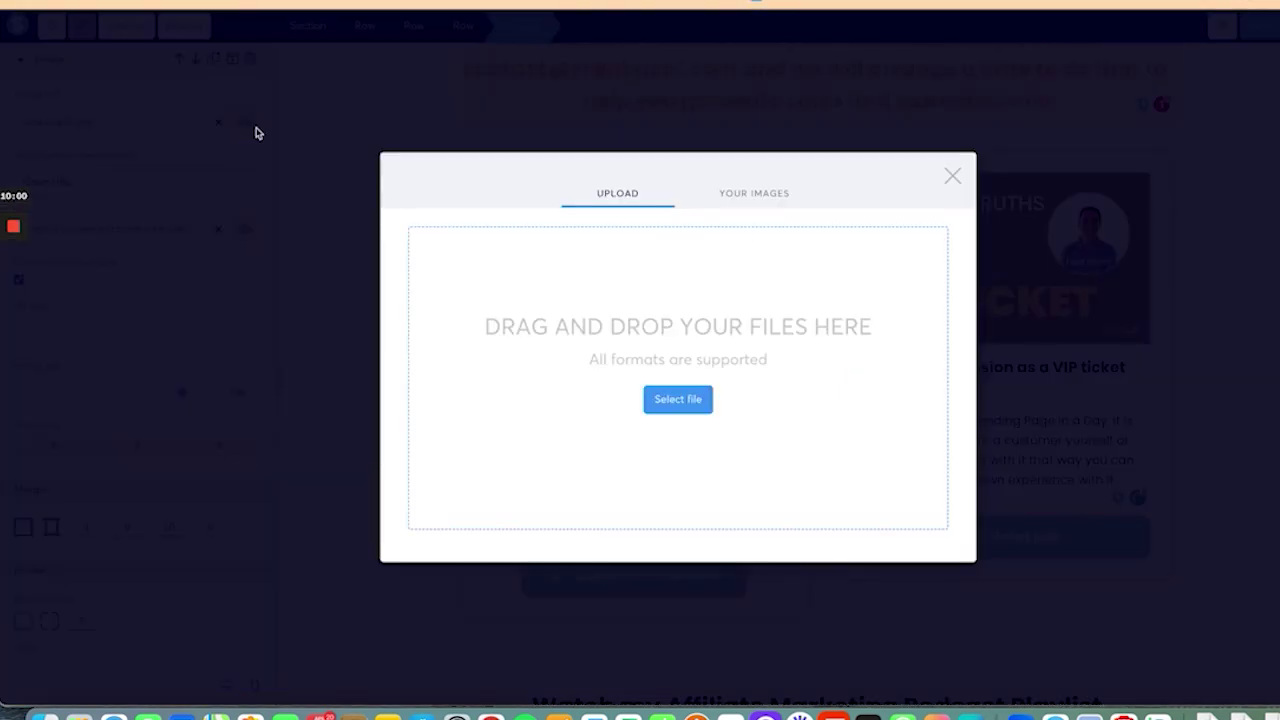
{"action": "left_click", "coordinate": [766, 193]}
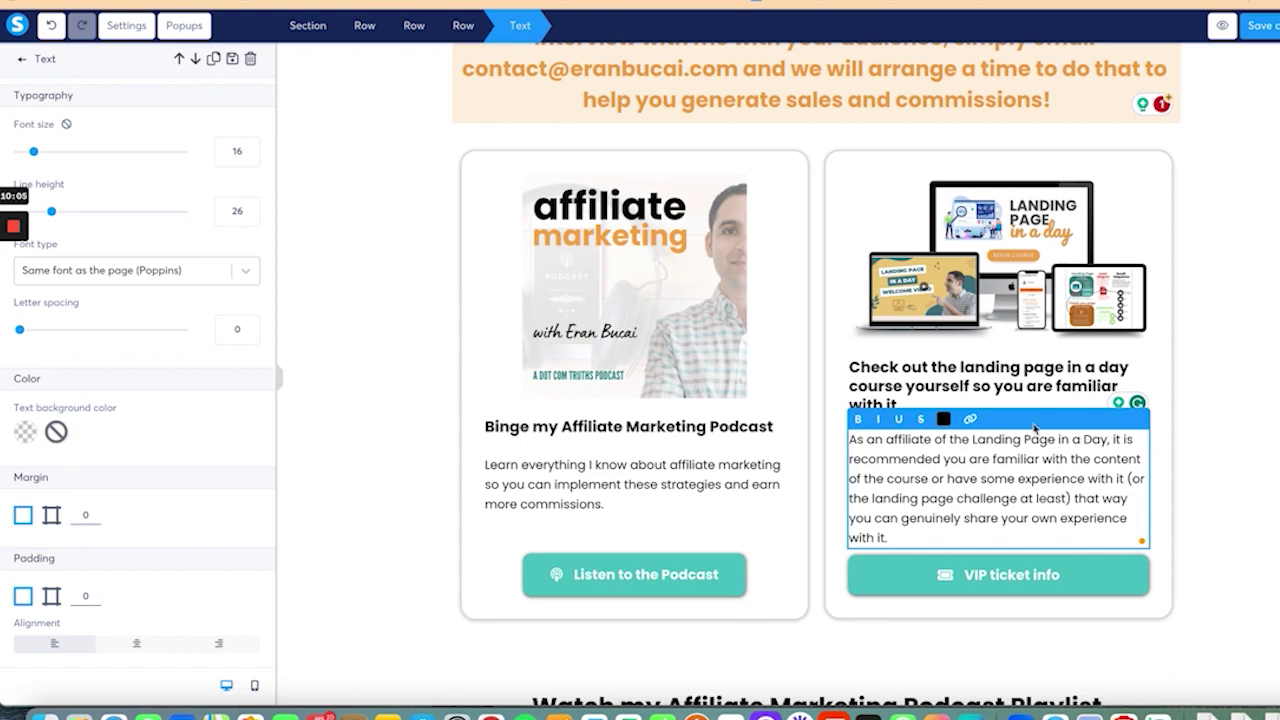
{"action": "left_click", "coordinate": [943, 559]}
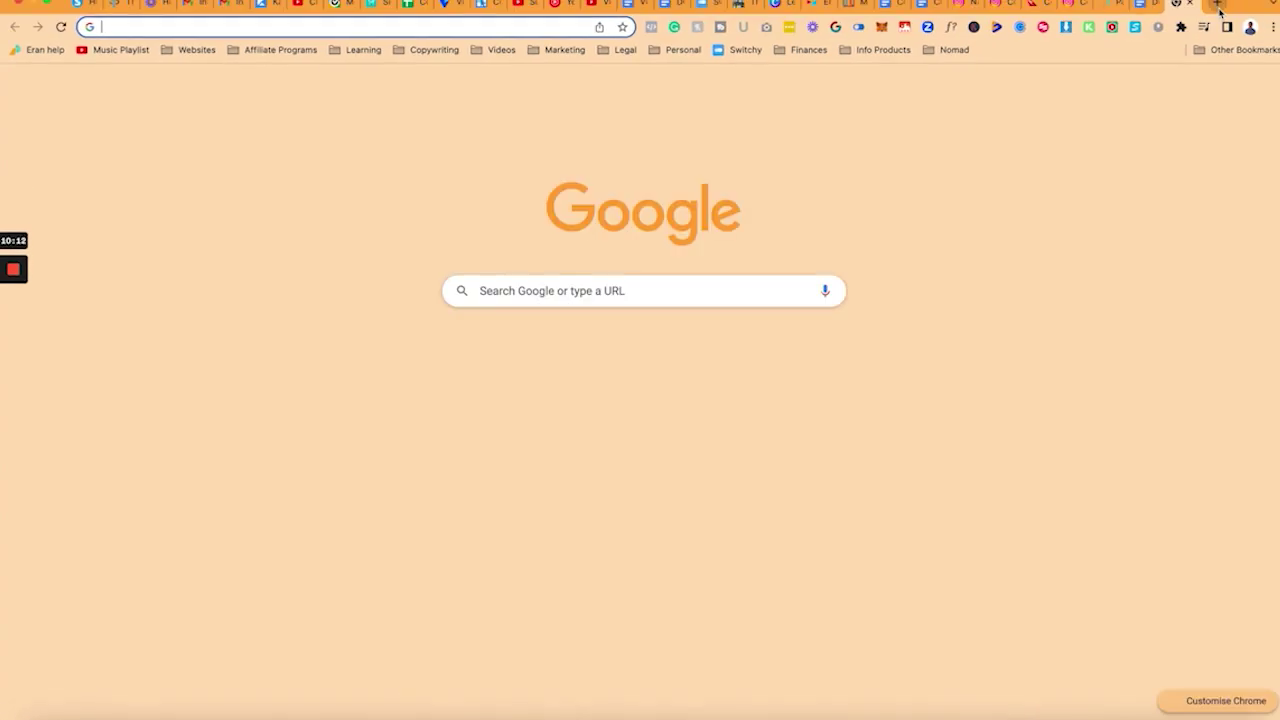
{"action": "type", "text": "eran.link/dct"}
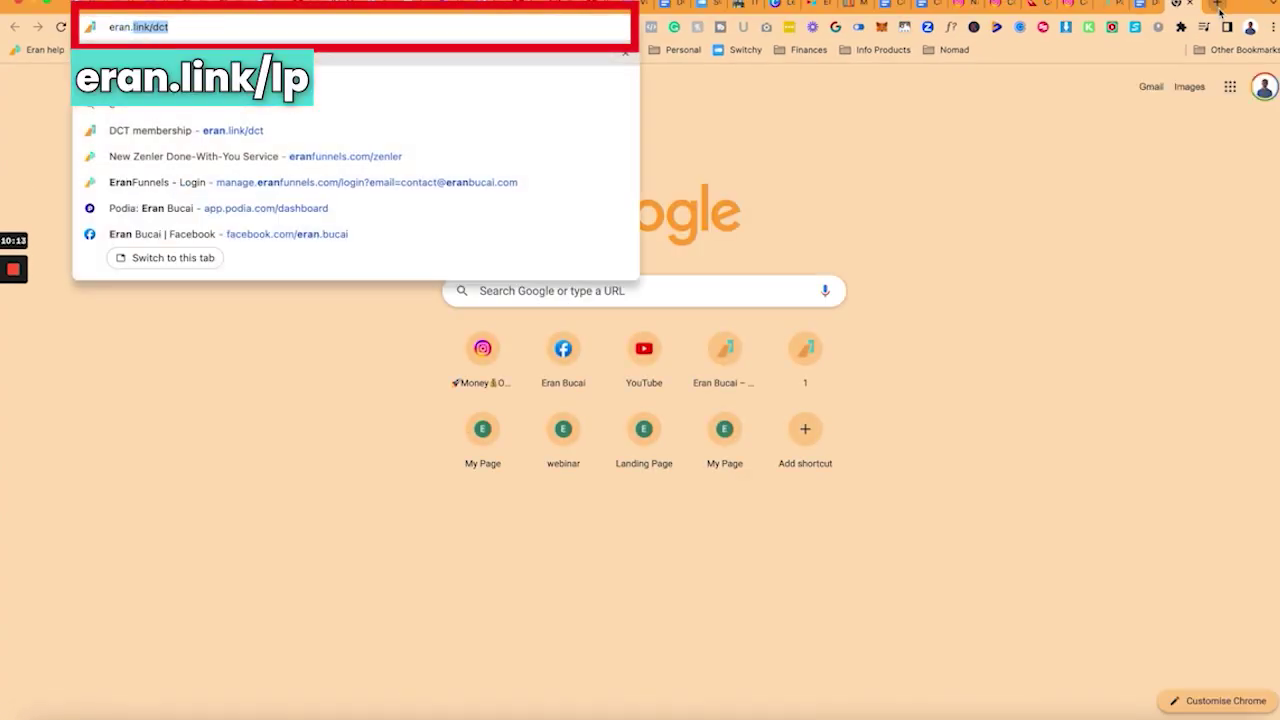
Step: Link the button to the course's short URL and relabel it 'Landing Page in a Day course'
{"action": "key", "text": "Down"}
{"action": "key", "text": "ctrl+a"}
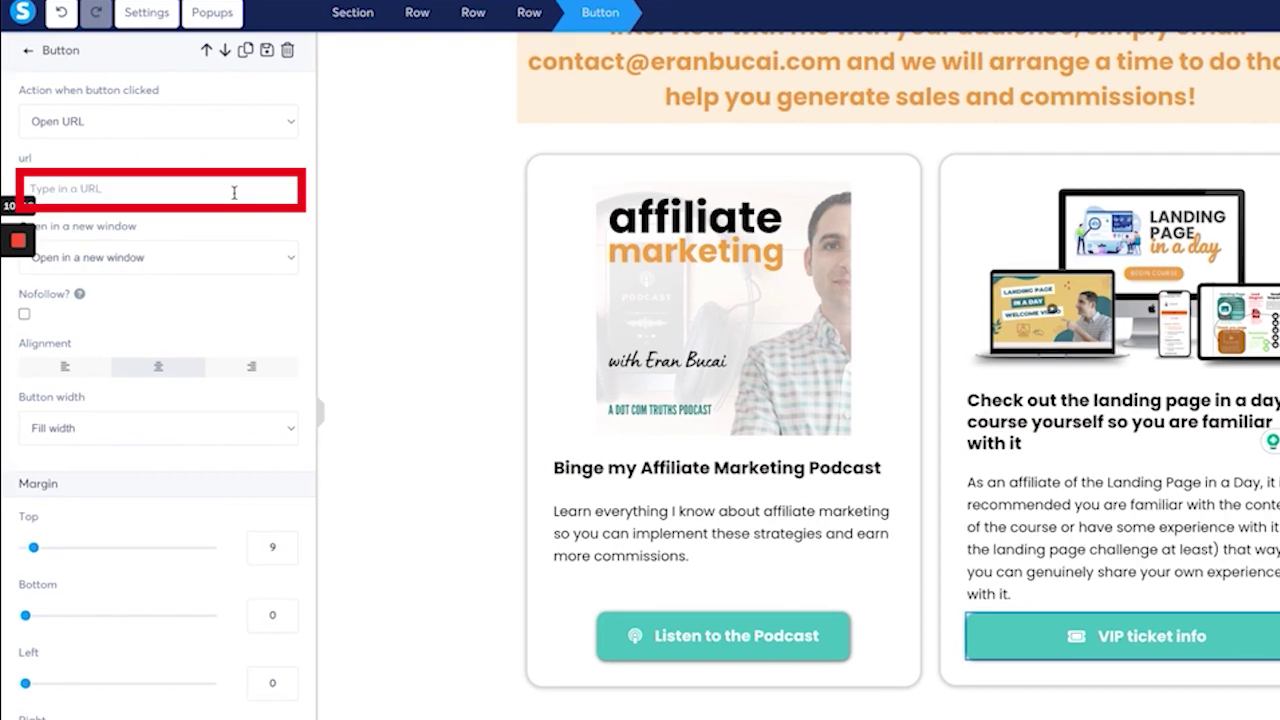
{"action": "type", "text": "https://eran.link/lp"}
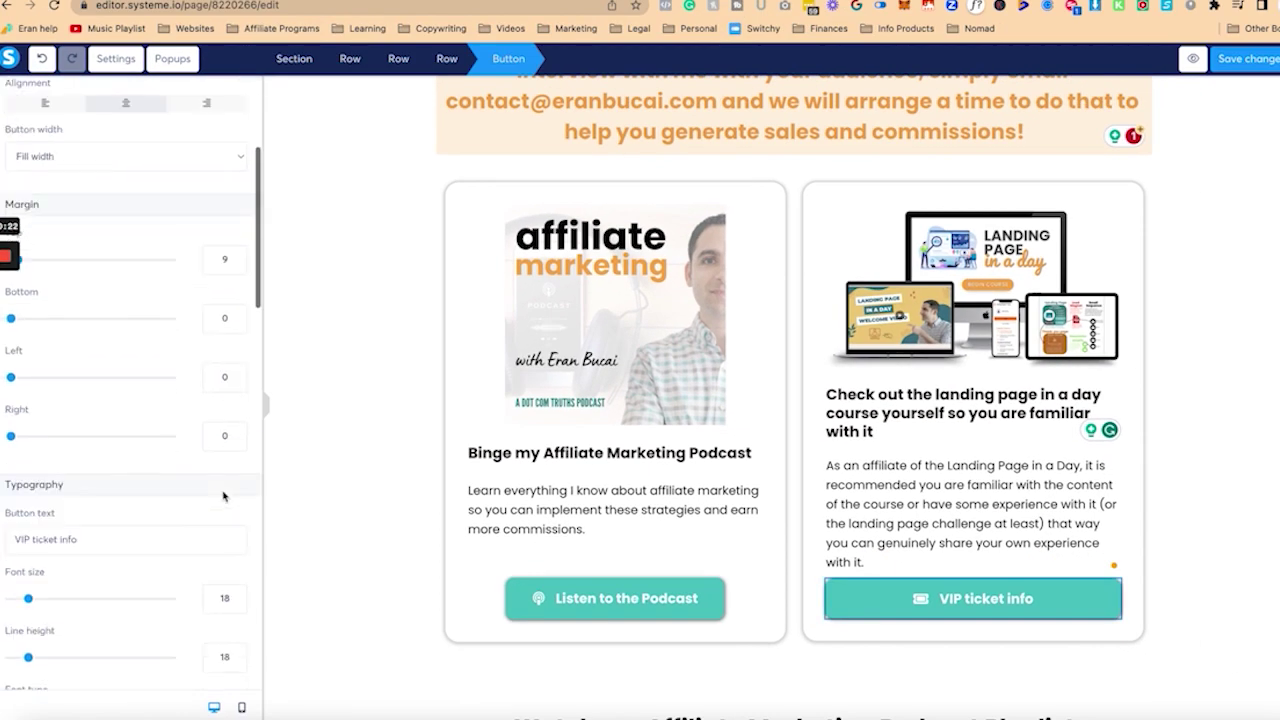
{"action": "left_click", "coordinate": [138, 544]}
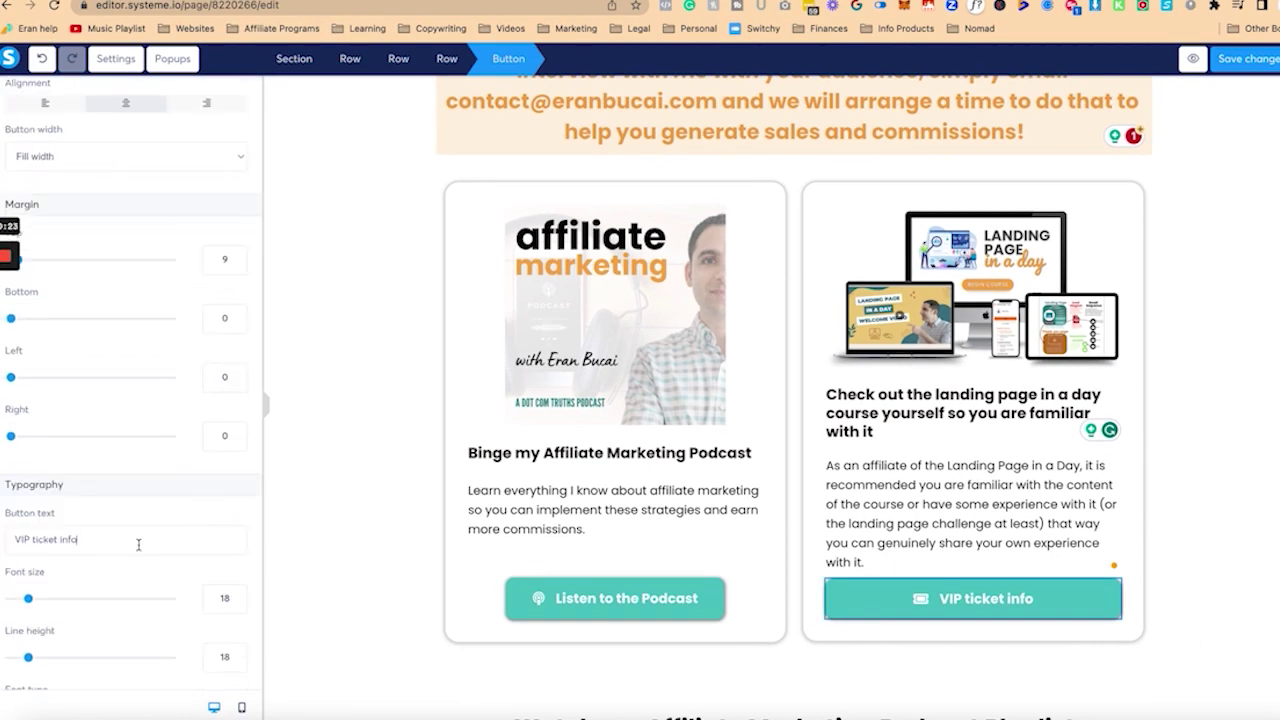
{"action": "key", "text": "ctrl+a"}
{"action": "type", "text": "Landing Page in a Day course"}
Step: Add a graduation-cap icon to the button, found by searching 'hat'
{"action": "scroll", "coordinate": [110, 560], "scroll_direction": "down", "scroll_amount": 4}
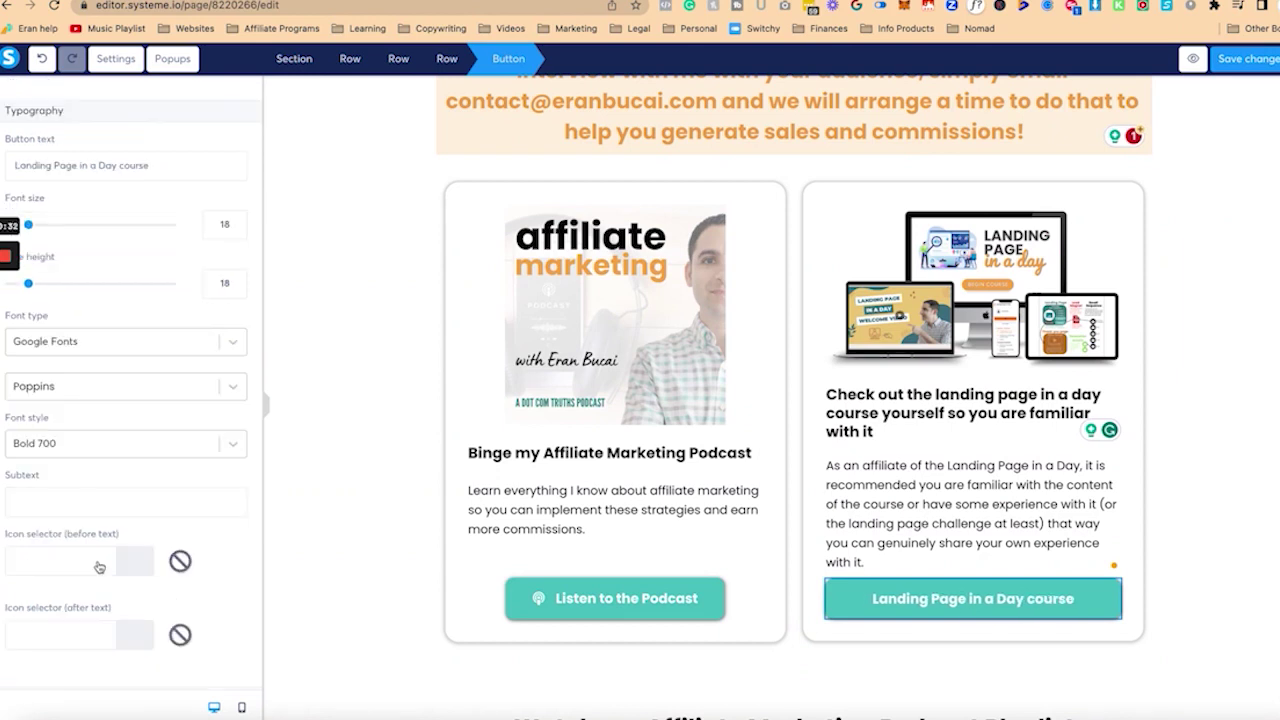
{"action": "left_click", "coordinate": [99, 567]}
{"action": "scroll", "coordinate": [105, 540], "scroll_direction": "down", "scroll_amount": 3}
{"action": "type", "text": "hat"}
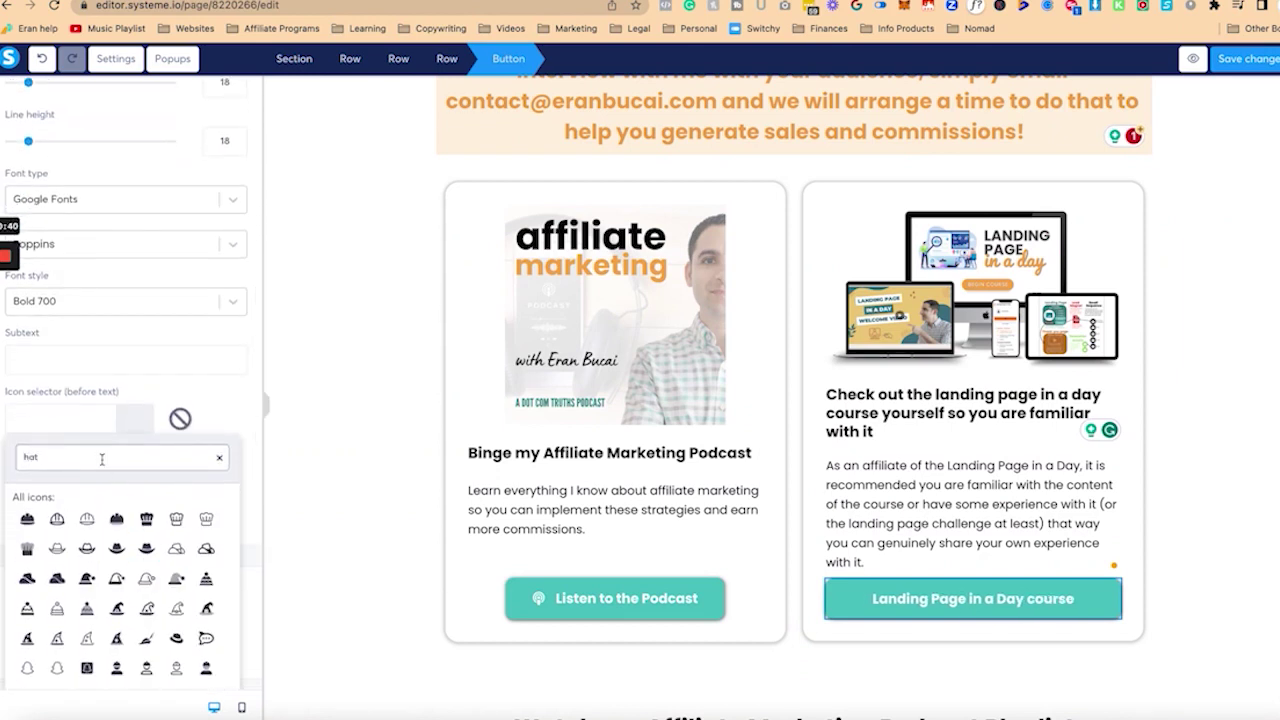
{"action": "left_click", "coordinate": [87, 520]}
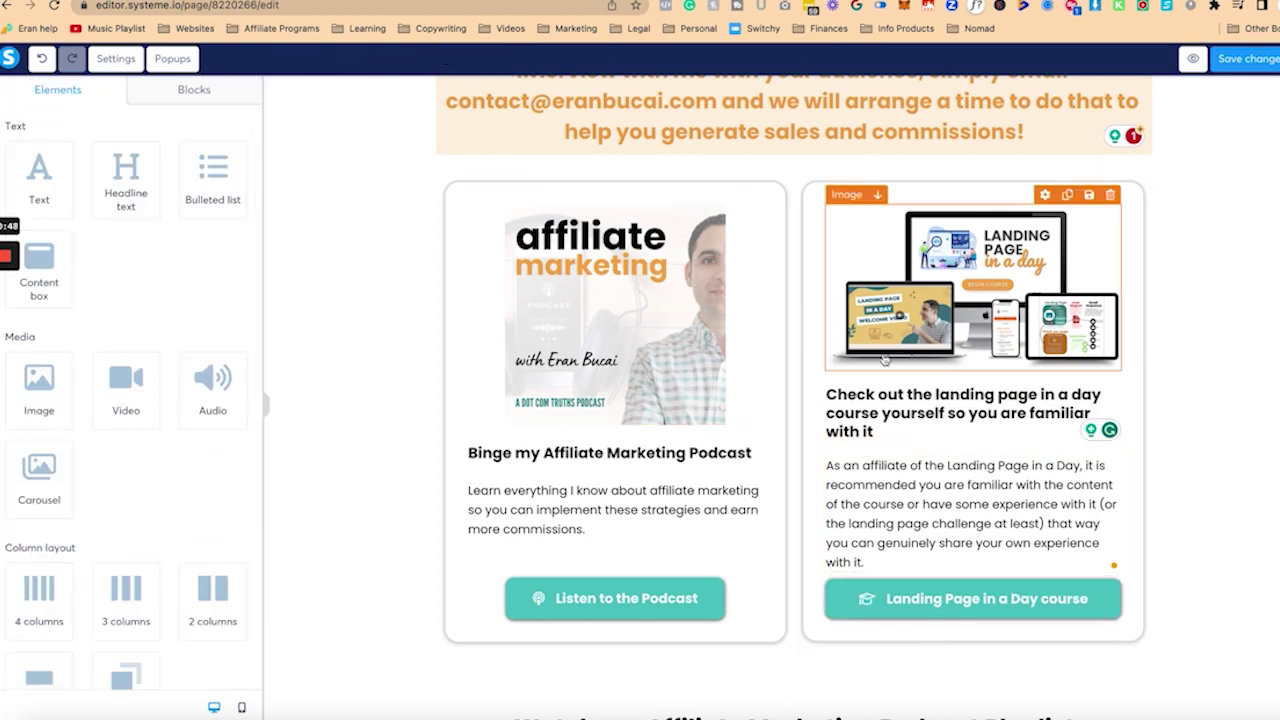
Step: In the Affiliate Terms bullets, change summit wording to course and delete obsolete registration phrases
{"action": "left_click", "coordinate": [618, 524]}
{"action": "scroll", "coordinate": [618, 524], "scroll_direction": "down", "scroll_amount": 10}
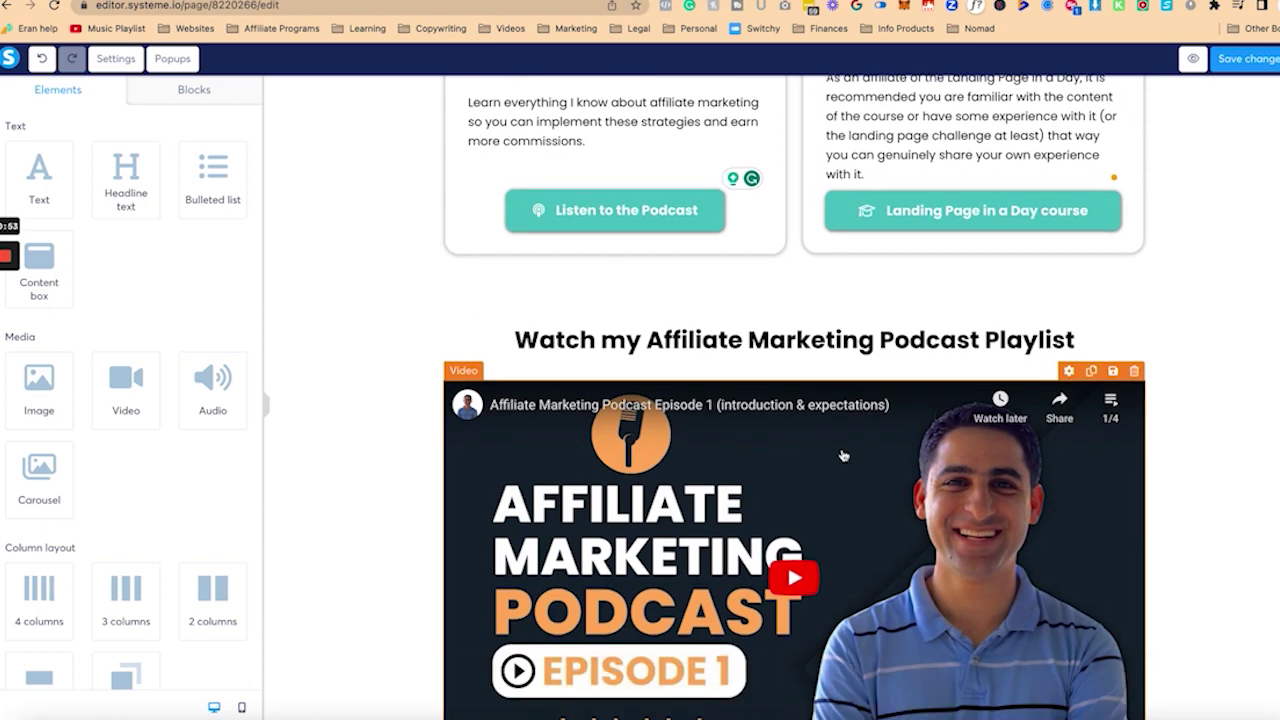
{"action": "scroll", "coordinate": [814, 226], "scroll_direction": "down", "scroll_amount": 3}
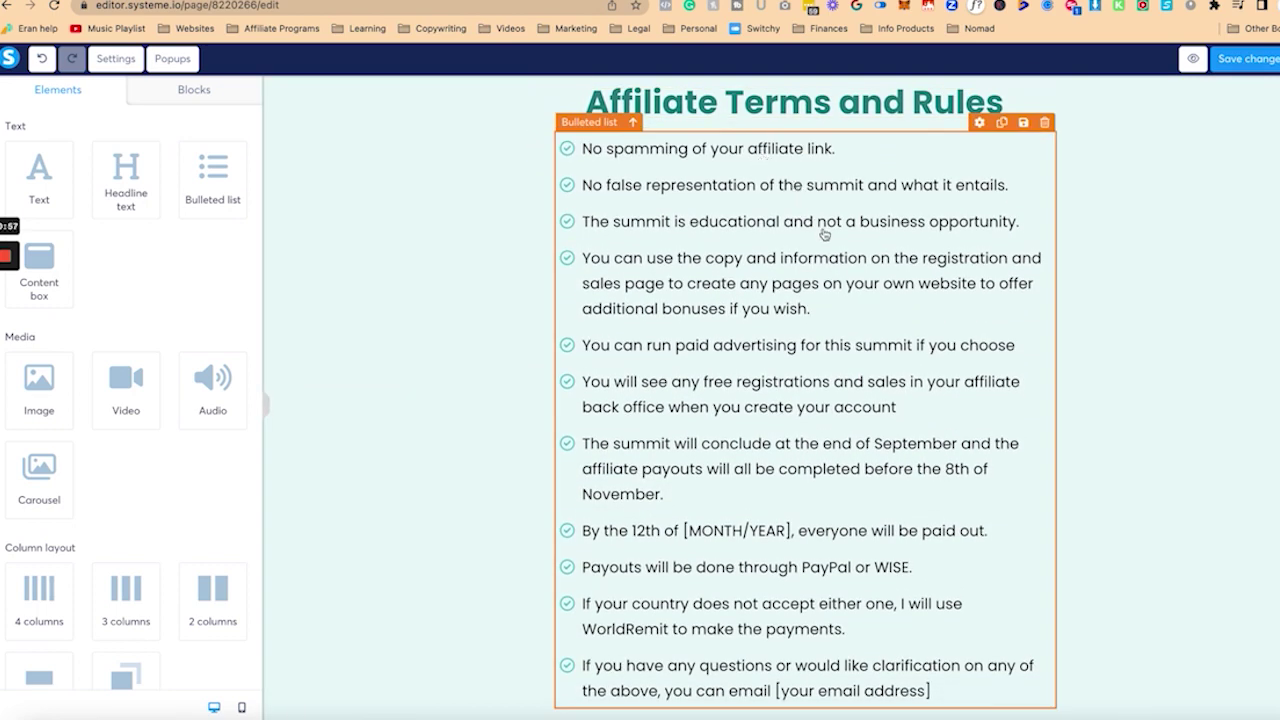
{"action": "left_click", "coordinate": [808, 185]}
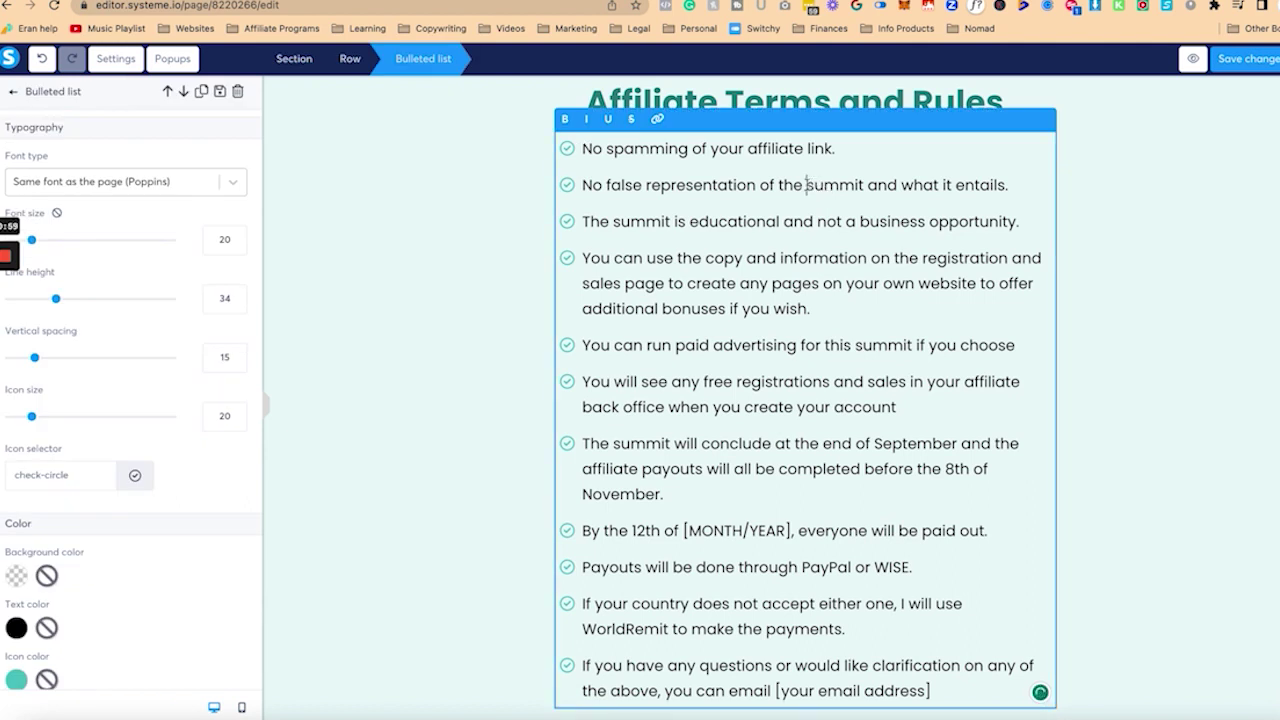
{"action": "type", "text": "course and what i"}
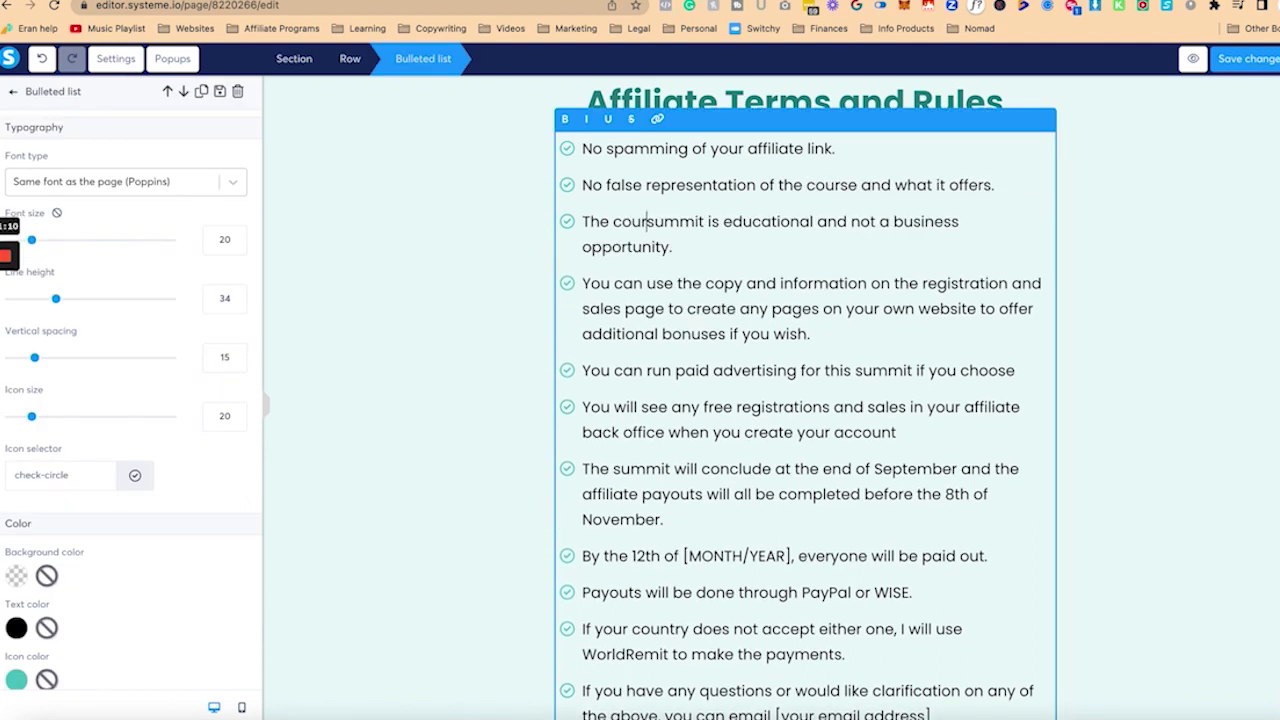
{"action": "type", "text": "rse is a"}
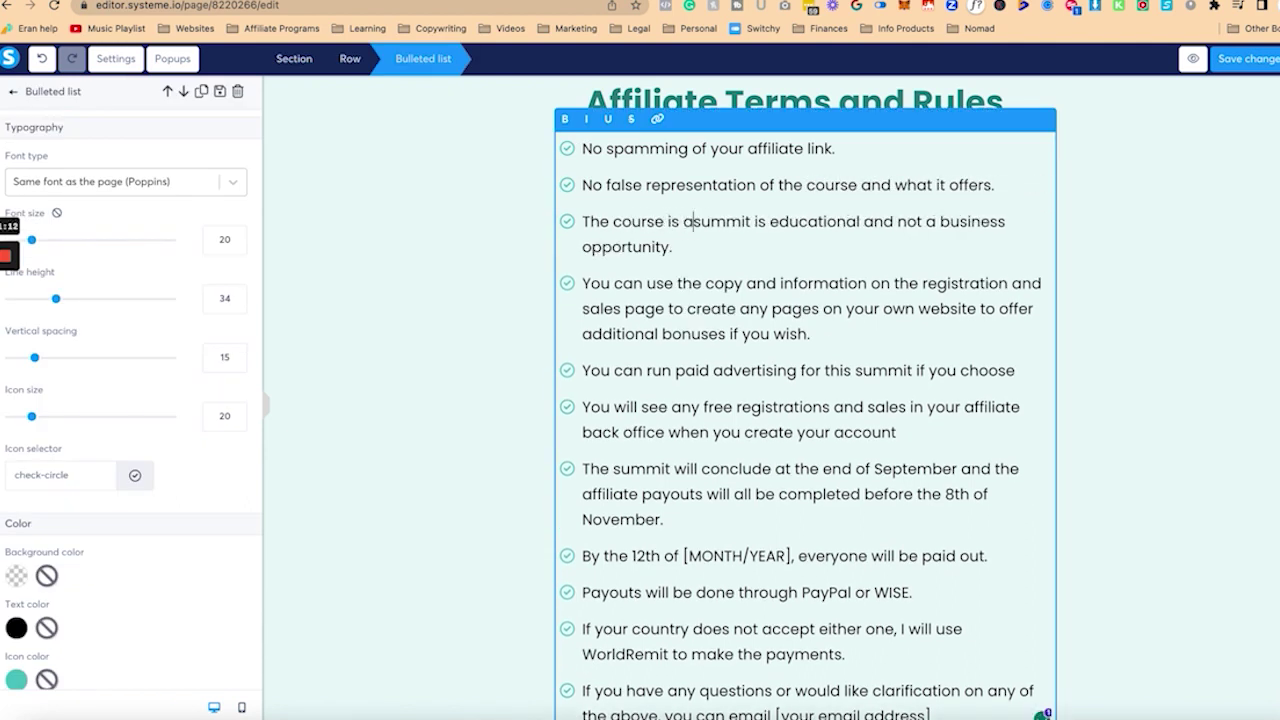
{"action": "type", "text": " self-study course "}
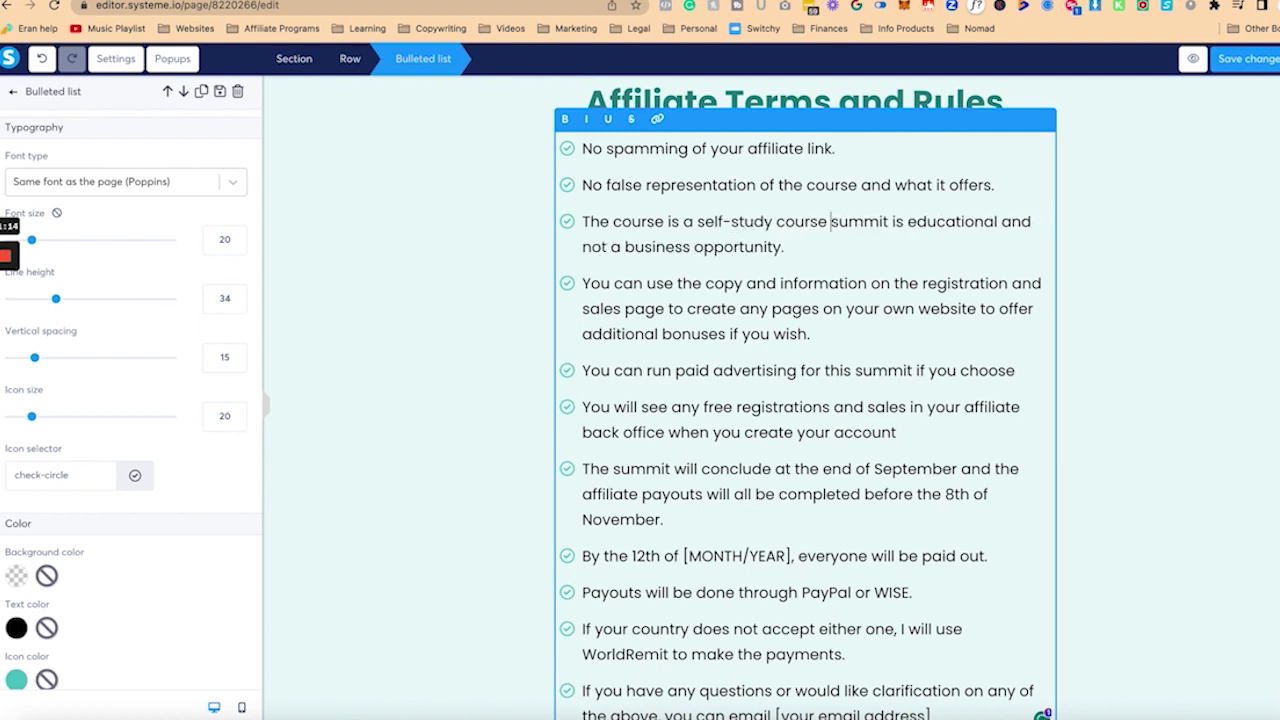
{"action": "type", "text": "and not"}
{"action": "key", "text": "shift+Down"}
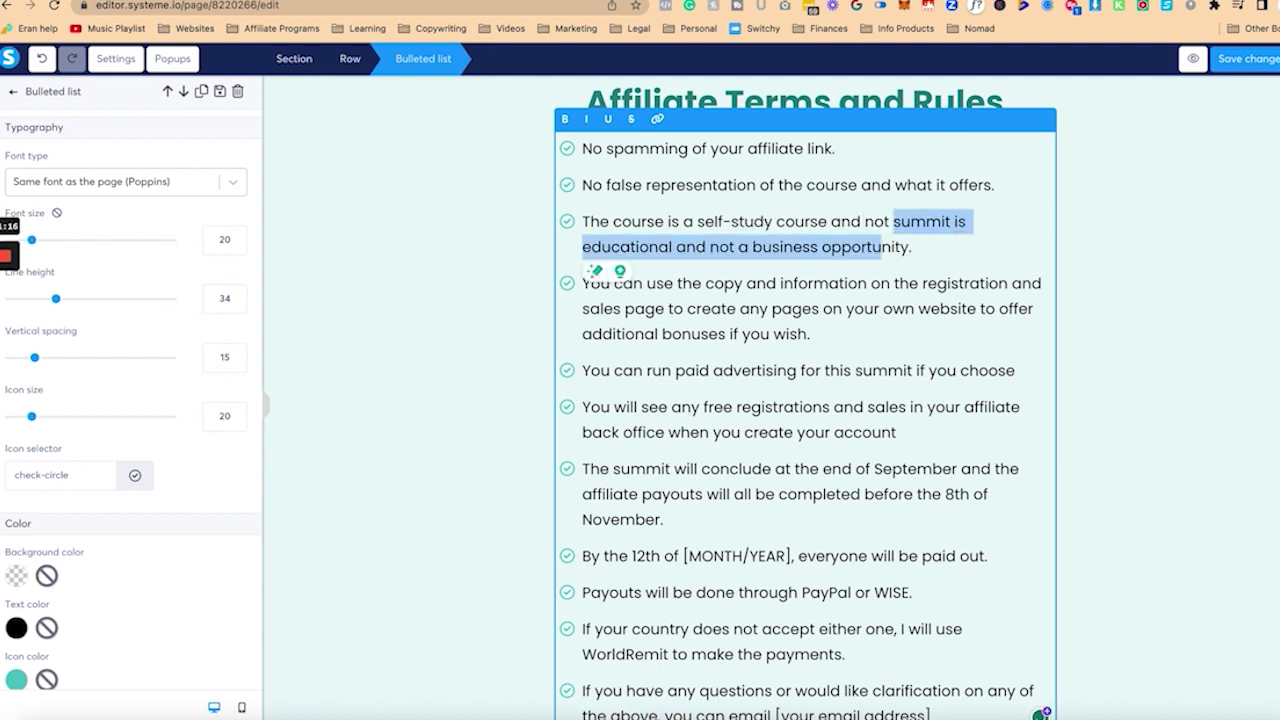
{"action": "key", "text": "shift+Left"}
{"action": "key", "text": "shift+Left"}
{"action": "key", "text": "shift+Left"}
{"action": "key", "text": "shift+Left"}
{"action": "key", "text": "shift+Left"}
{"action": "key", "text": "shift+Left"}
{"action": "key", "text": "shift+Left"}
{"action": "key", "text": "shift+Left"}
{"action": "key", "text": "shift+Left"}
{"action": "key", "text": "shift+Left"}
{"action": "key", "text": "shift+Left"}
{"action": "key", "text": "shift+Left"}
{"action": "key", "text": "shift+Left"}
{"action": "key", "text": "shift+Left"}
{"action": "key", "text": "shift+Left"}
{"action": "key", "text": "shift+Left"}
{"action": "key", "text": "shift+Left"}
{"action": "key", "text": "shift+Left"}
{"action": "key", "text": "shift+Left"}
{"action": "key", "text": "shift+Left"}
{"action": "key", "text": "BackSpace"}
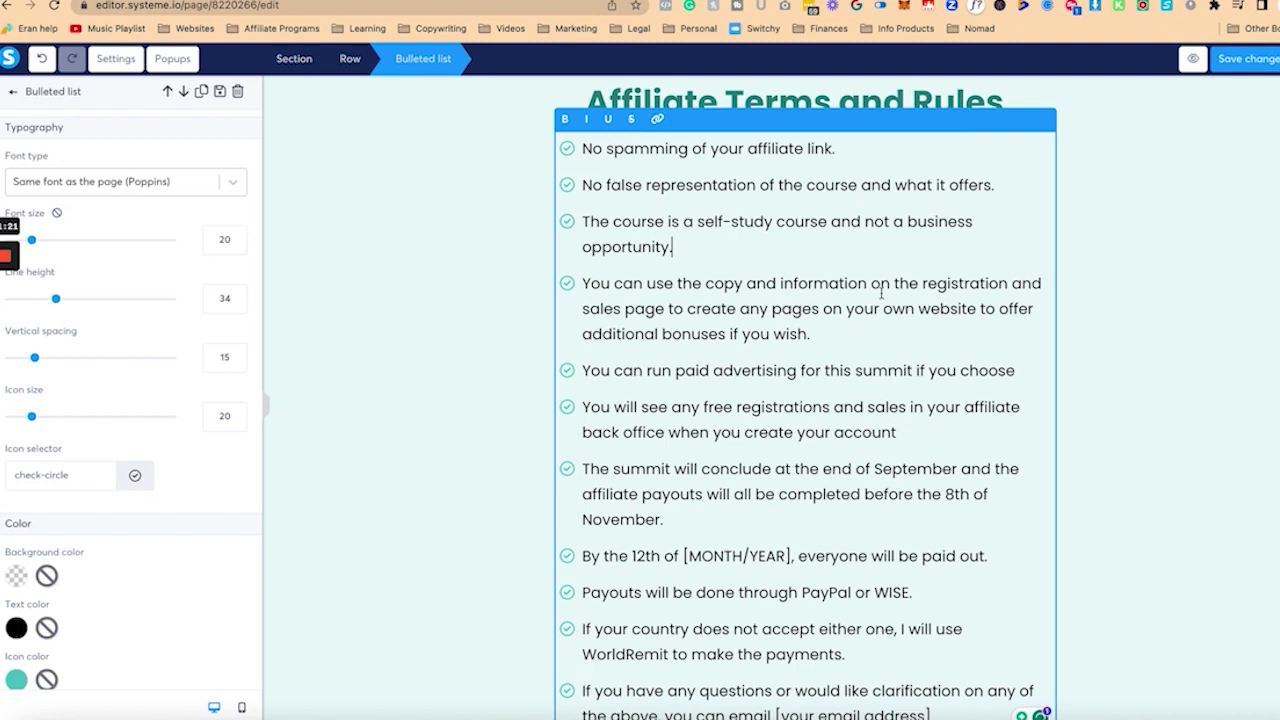
{"action": "key", "text": "shift+Right"}
{"action": "key", "text": "shift+Right"}
{"action": "key", "text": "shift+Right"}
{"action": "key", "text": "shift+Right"}
{"action": "key", "text": "shift+Right"}
{"action": "key", "text": "shift+Right"}
{"action": "key", "text": "shift+Right"}
{"action": "key", "text": "shift+Right"}
{"action": "key", "text": "shift+Right"}
{"action": "key", "text": "shift+Right"}
{"action": "key", "text": "shift+Right"}
{"action": "key", "text": "shift+Right"}
{"action": "key", "text": "shift+Right"}
{"action": "key", "text": "shift+Right"}
{"action": "key", "text": "shift+Right"}
{"action": "key", "text": "shift+Right"}
{"action": "key", "text": "shift+Right"}
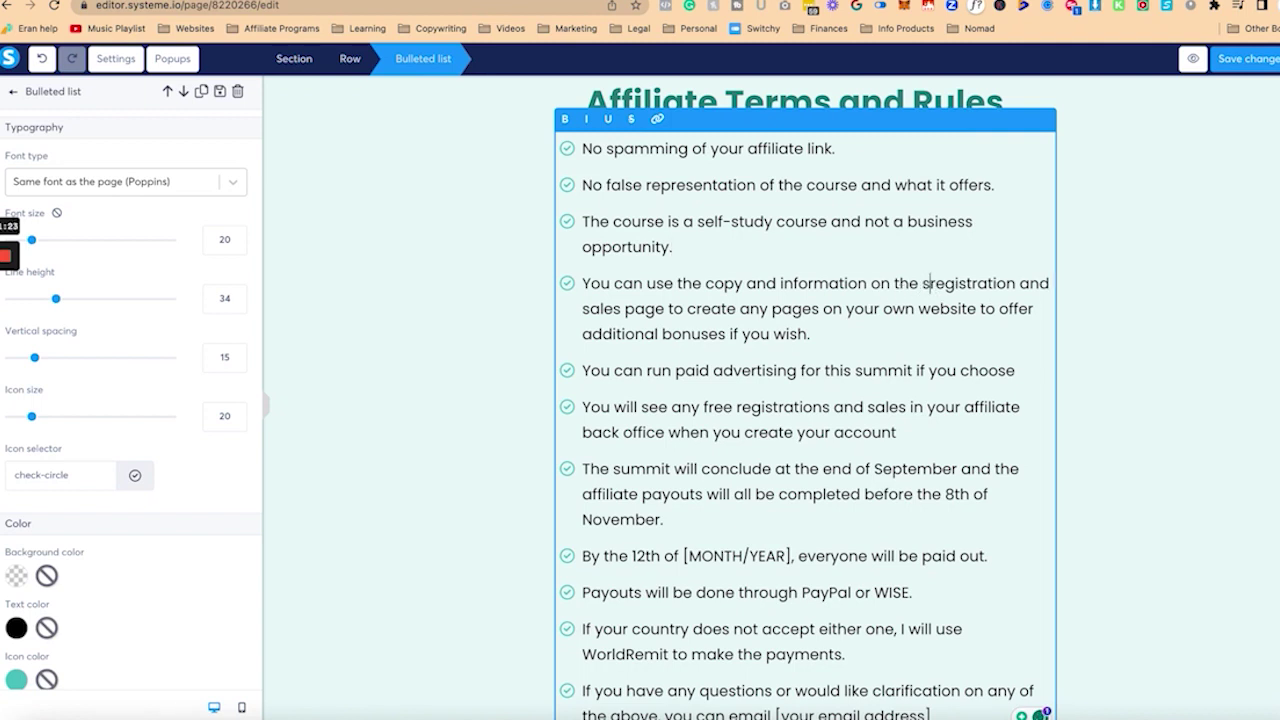
{"action": "key", "text": "BackSpace"}
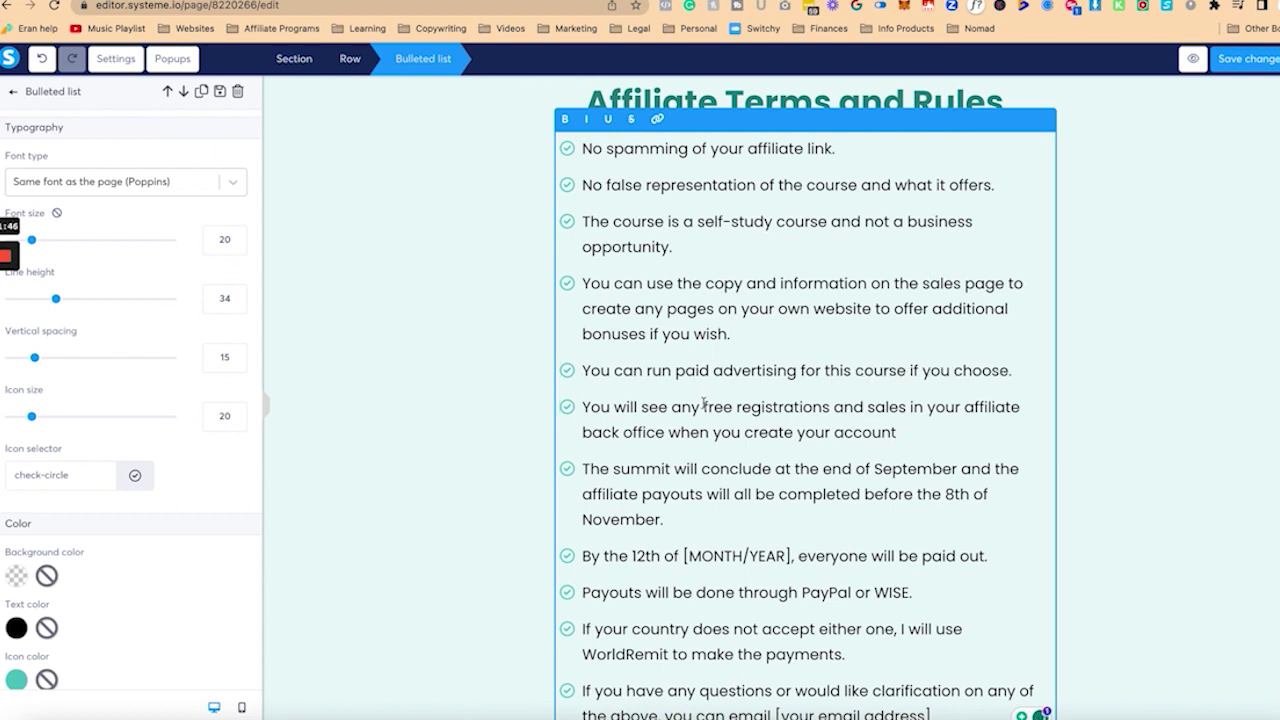
{"action": "left_click_drag", "start_coordinate": [704, 403], "coordinate": [864, 407]}
{"action": "type", "text": "s"}
{"action": "key", "text": "Delete"}
{"action": "key", "text": "Delete"}
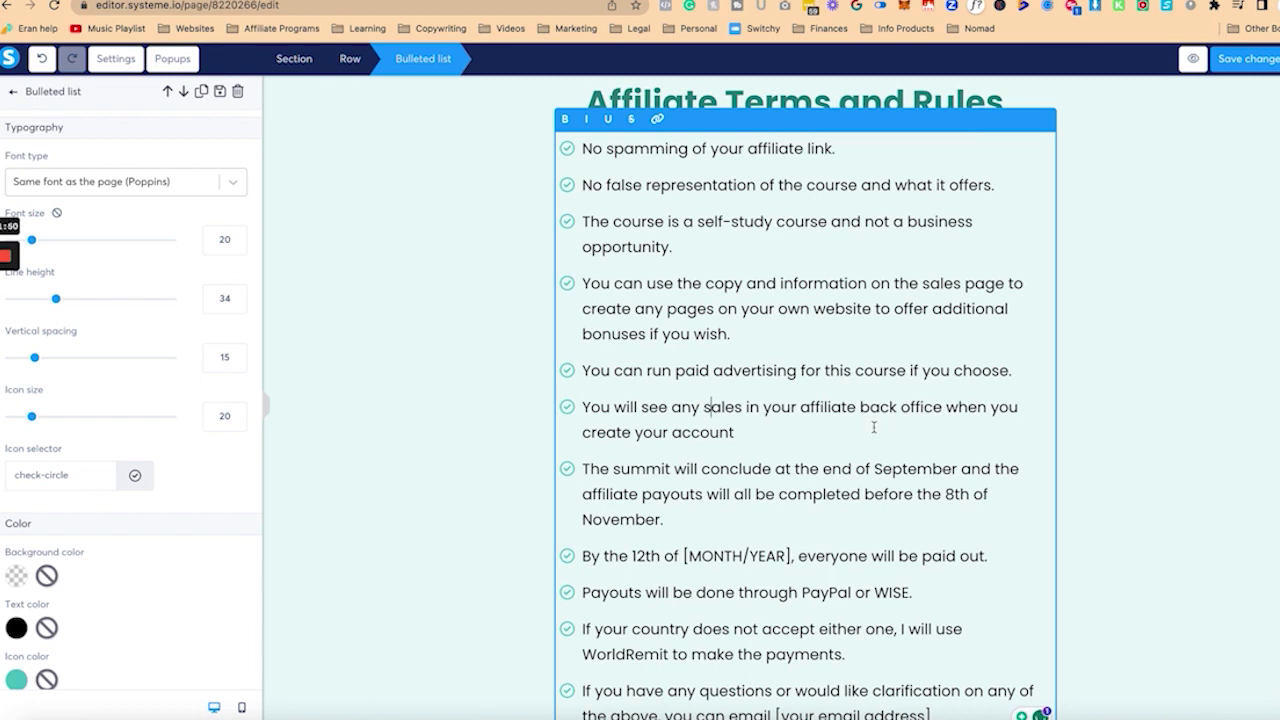
{"action": "scroll", "coordinate": [786, 383], "scroll_direction": "down", "scroll_amount": 1}
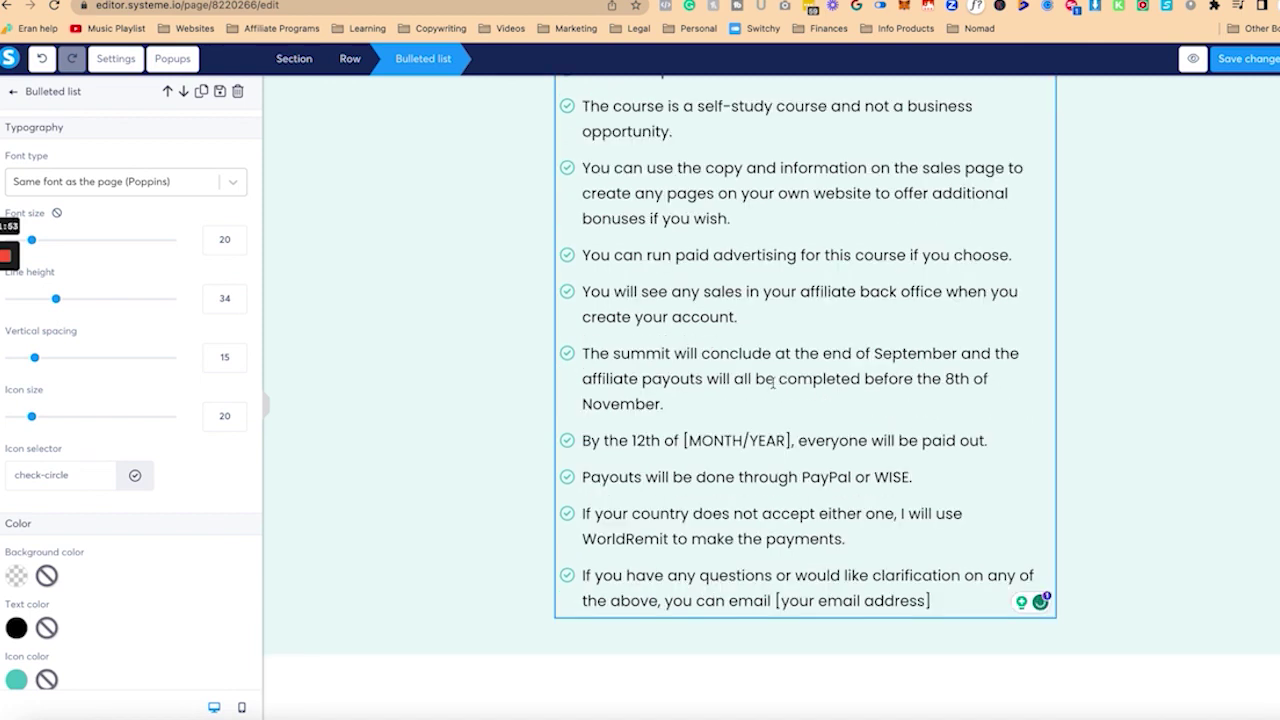
Step: Rewrite the payout bullet: payouts occur on the 12 of each month after a 30-day waiting period
{"action": "key", "text": "Home"}
{"action": "type", "text": "the affiliate pa"}
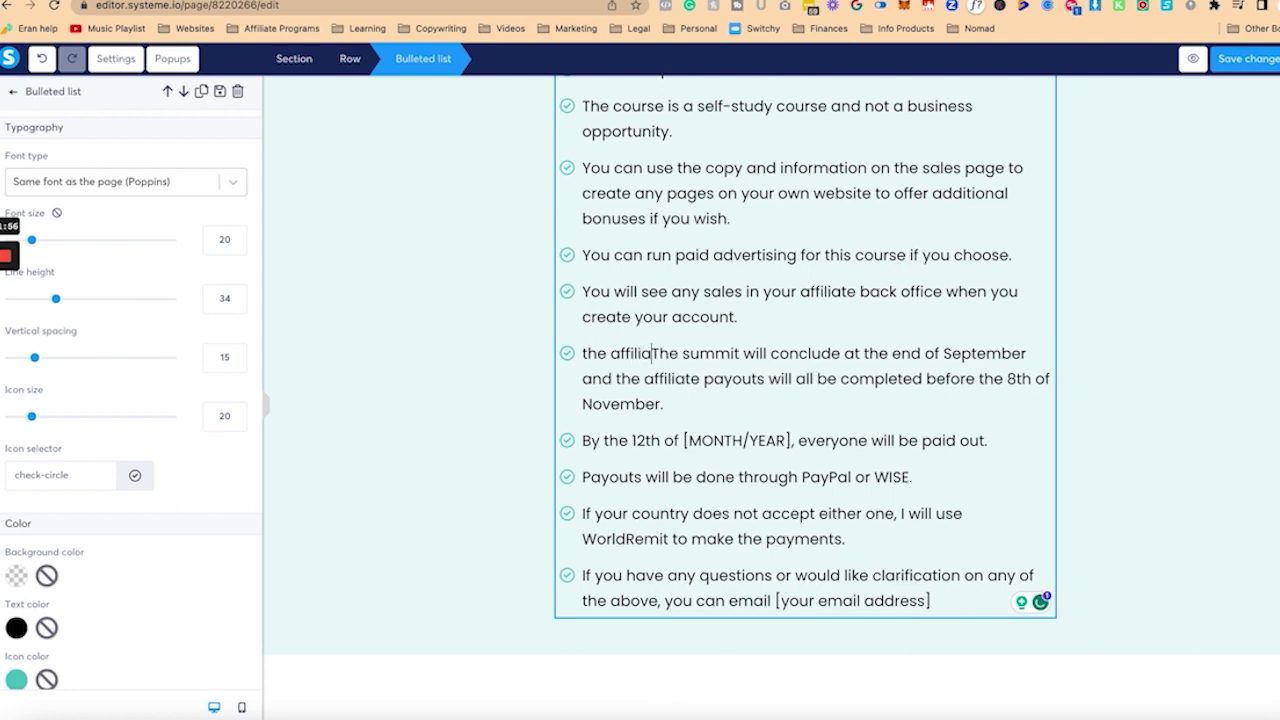
{"action": "key", "text": "shift+Home"}
{"action": "type", "text": "The affiliate p"}
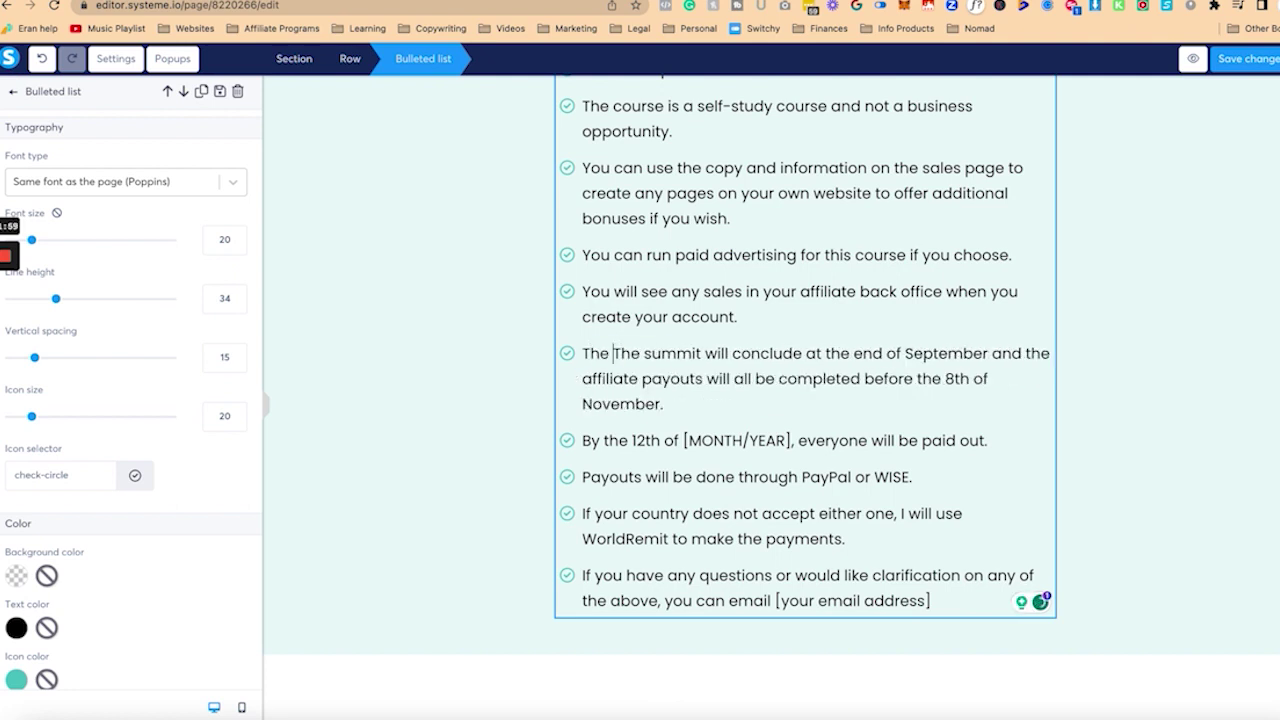
{"action": "type", "text": "ayouts occur on the 1"}
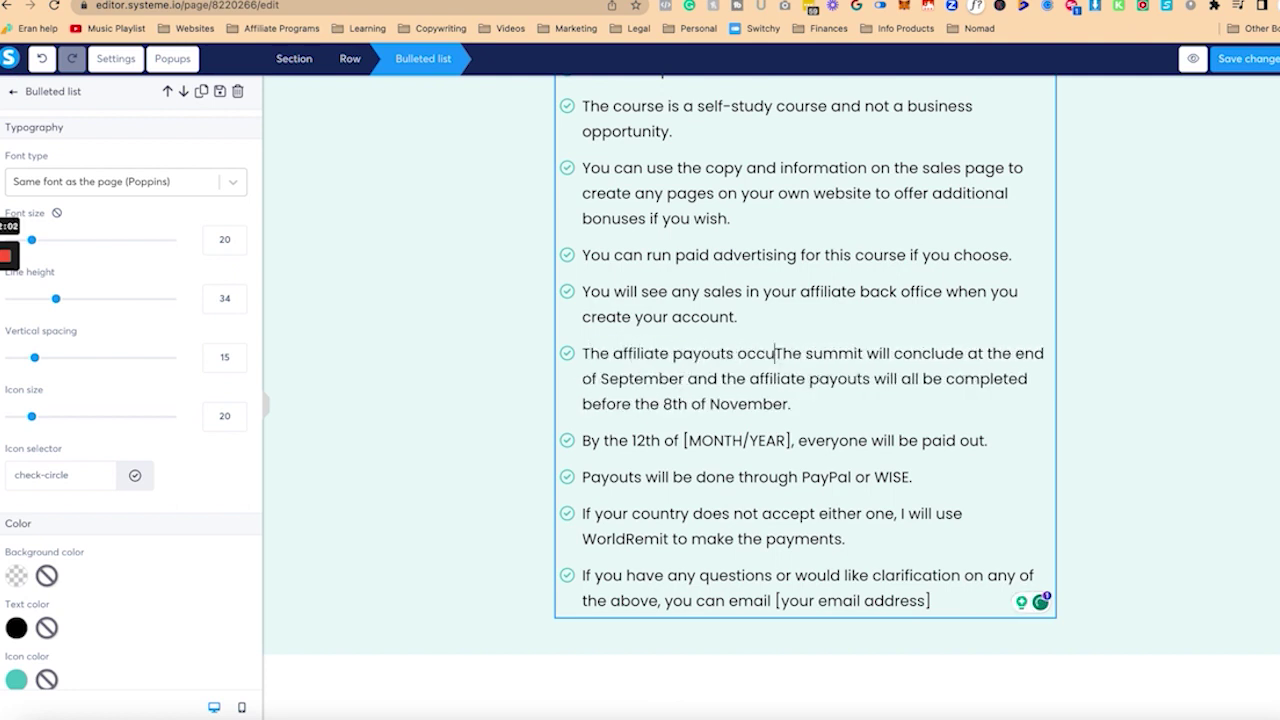
{"action": "type", "text": "2 of eac"}
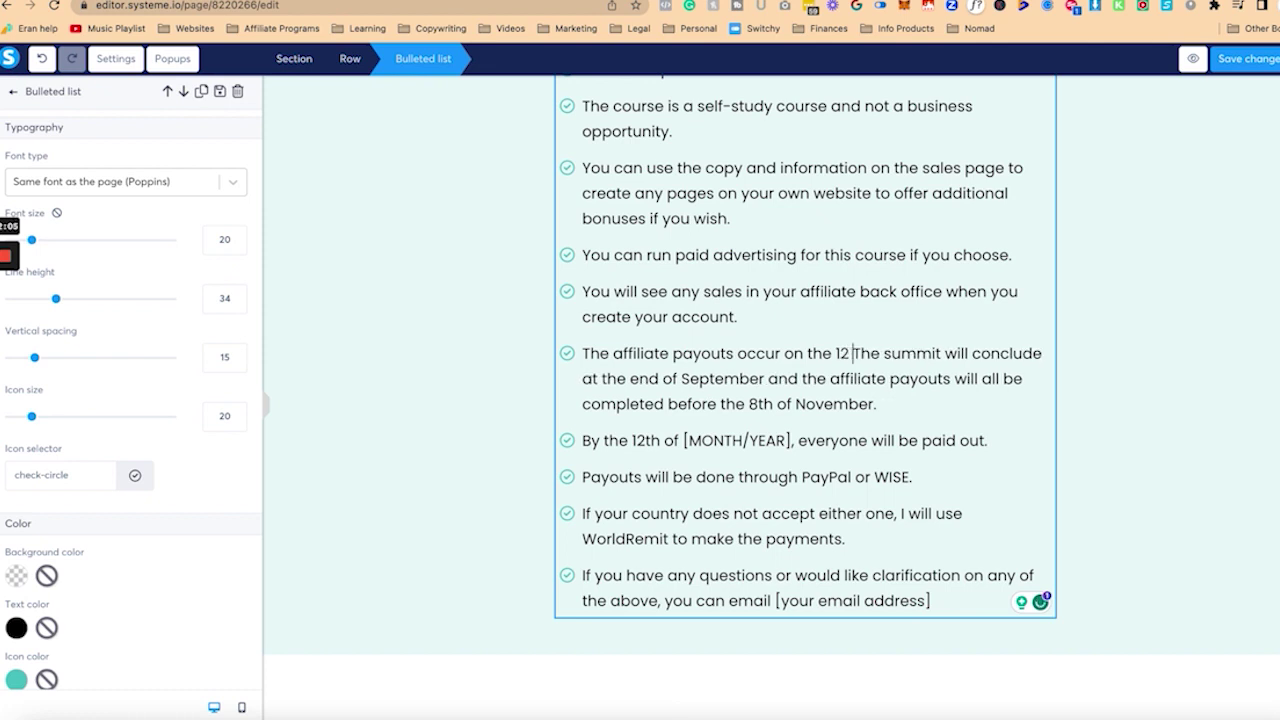
{"action": "type", "text": "h month, with "}
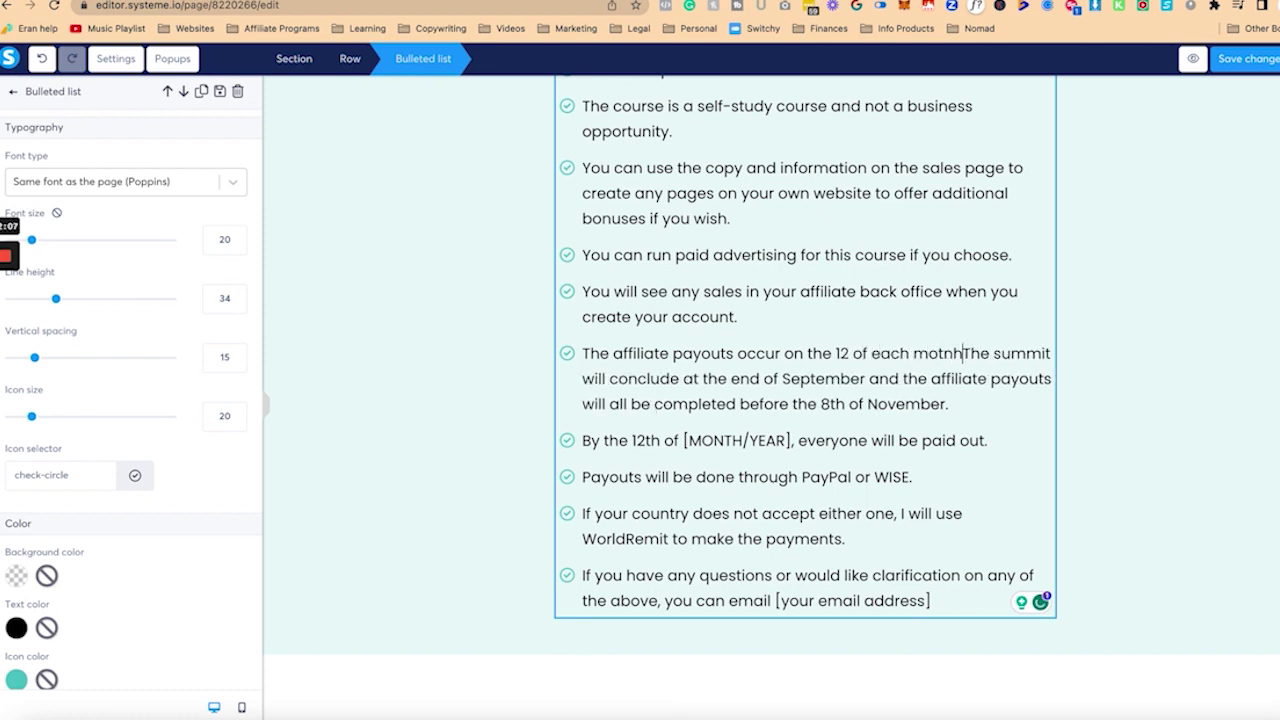
{"action": "type", "text": "30 days wait"}
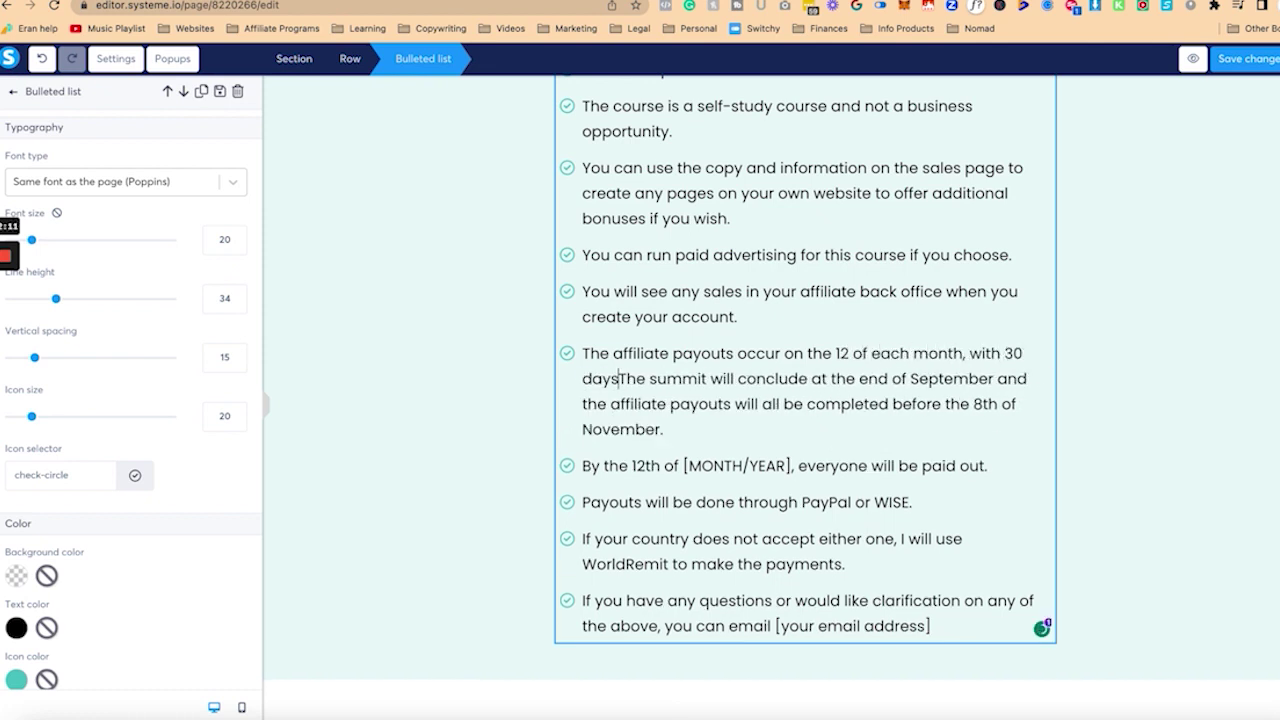
{"action": "type", "text": "ing period for acco"}
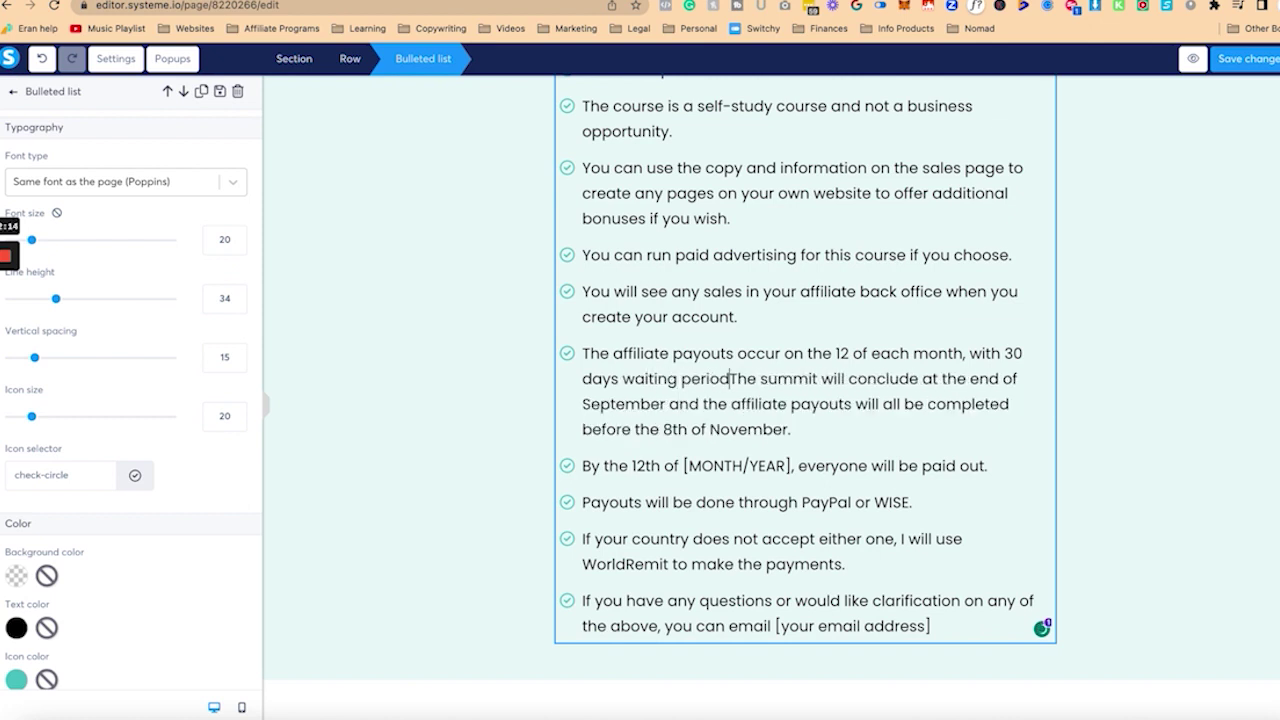
{"action": "type", "text": "mmodate for any"}
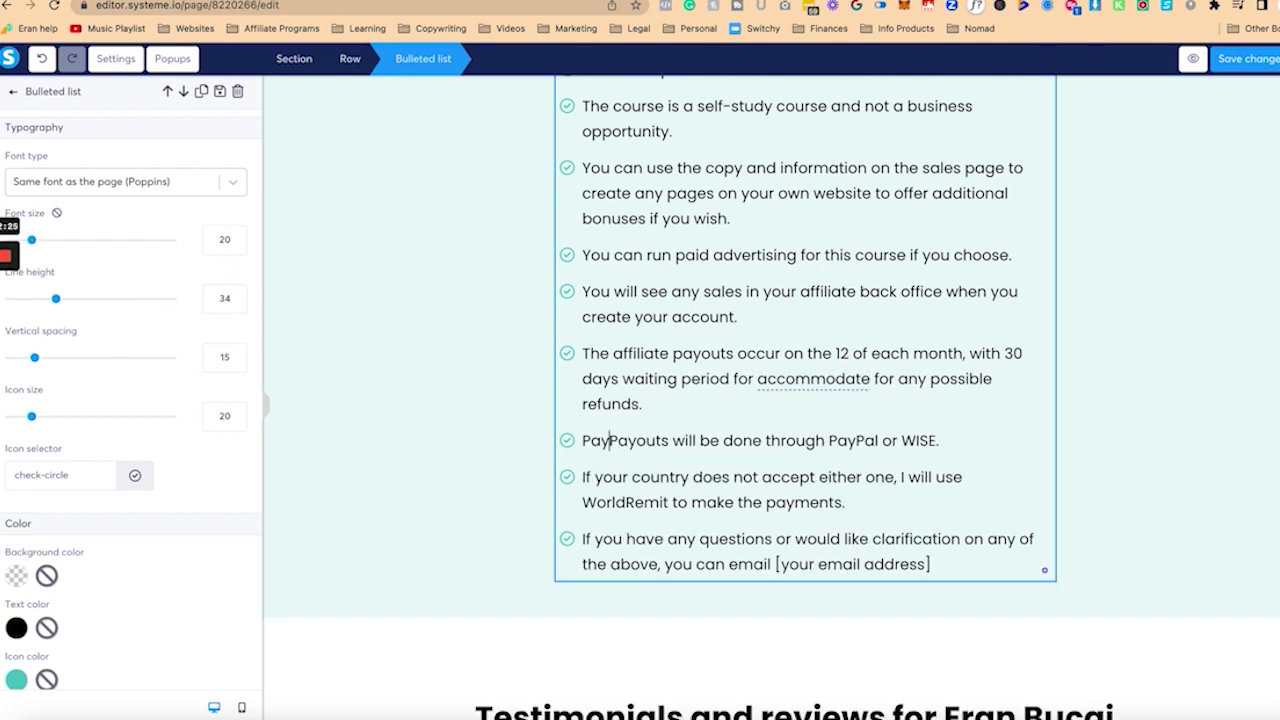
{"action": "key", "text": "BackSpace"}
{"action": "key", "text": "BackSpace"}
{"action": "key", "text": "BackSpace"}
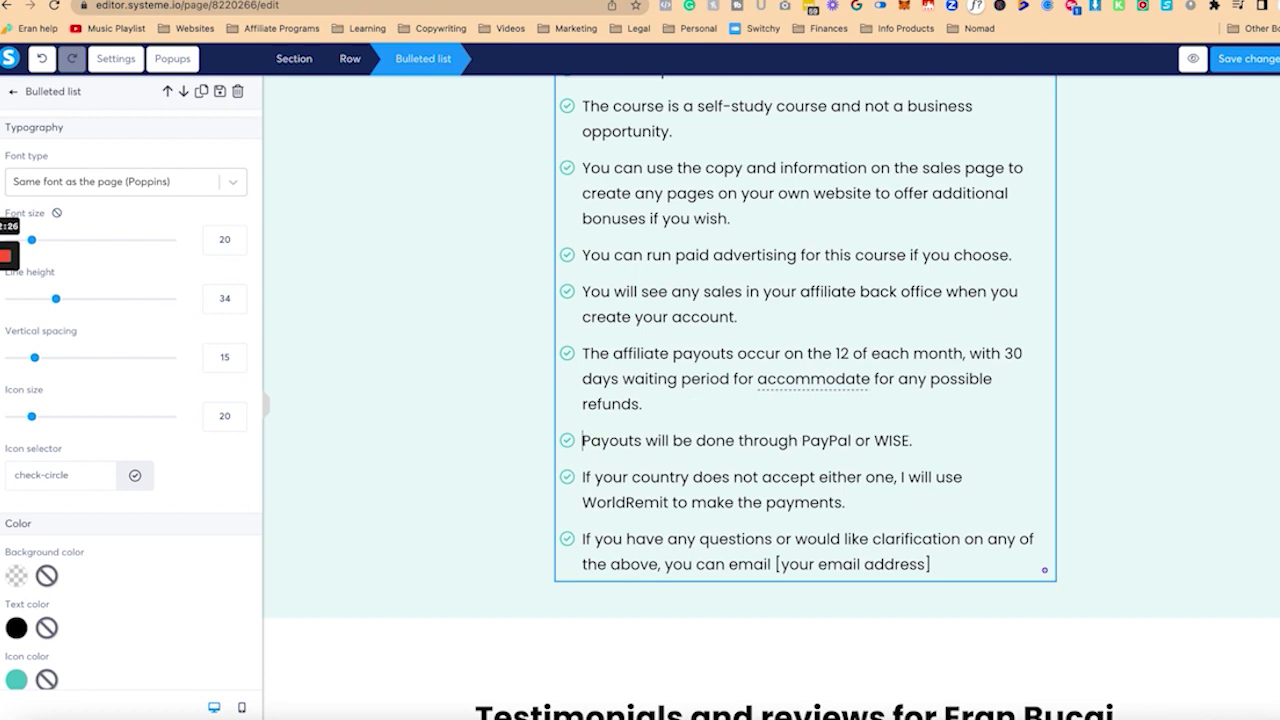
Step: Add a note after the WorldRemit sentence asking affiliates to e-mail the contact address, and replace the e-mail placeholder
{"action": "left_click", "coordinate": [846, 502]}
{"action": "type", "text": "(emai"}
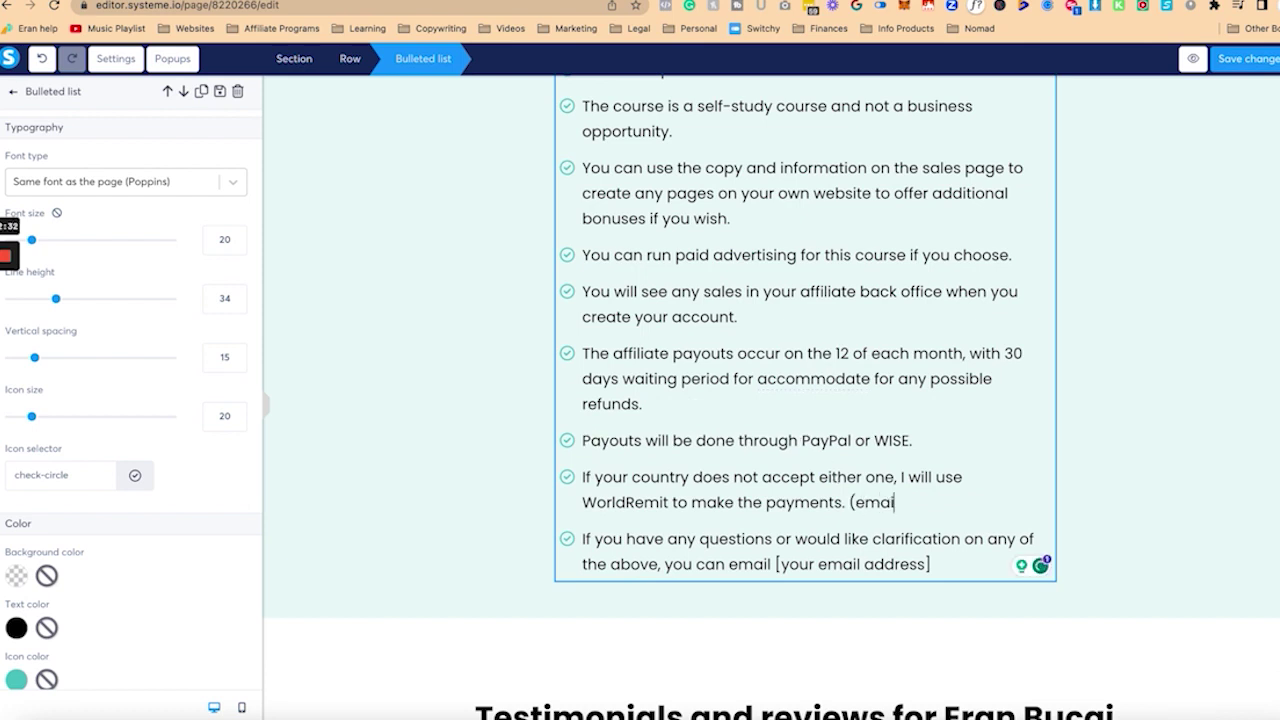
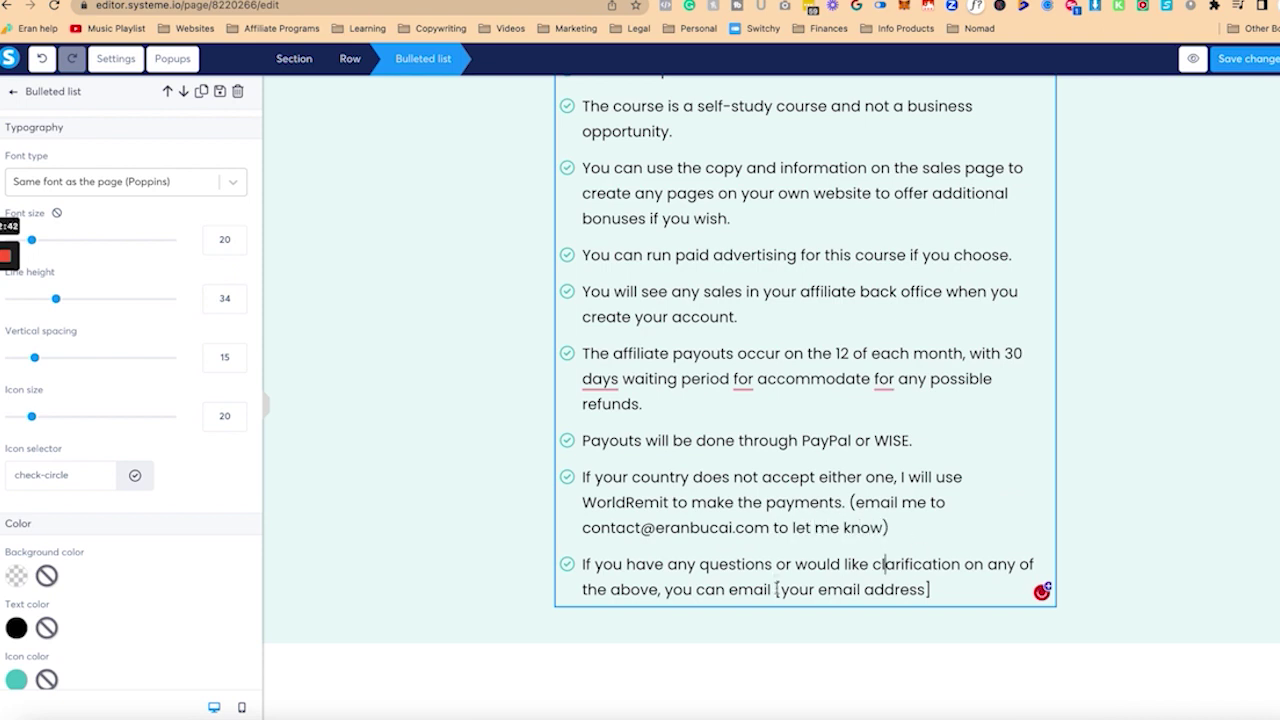
{"action": "left_click_drag", "start_coordinate": [777, 589], "coordinate": [930, 589]}
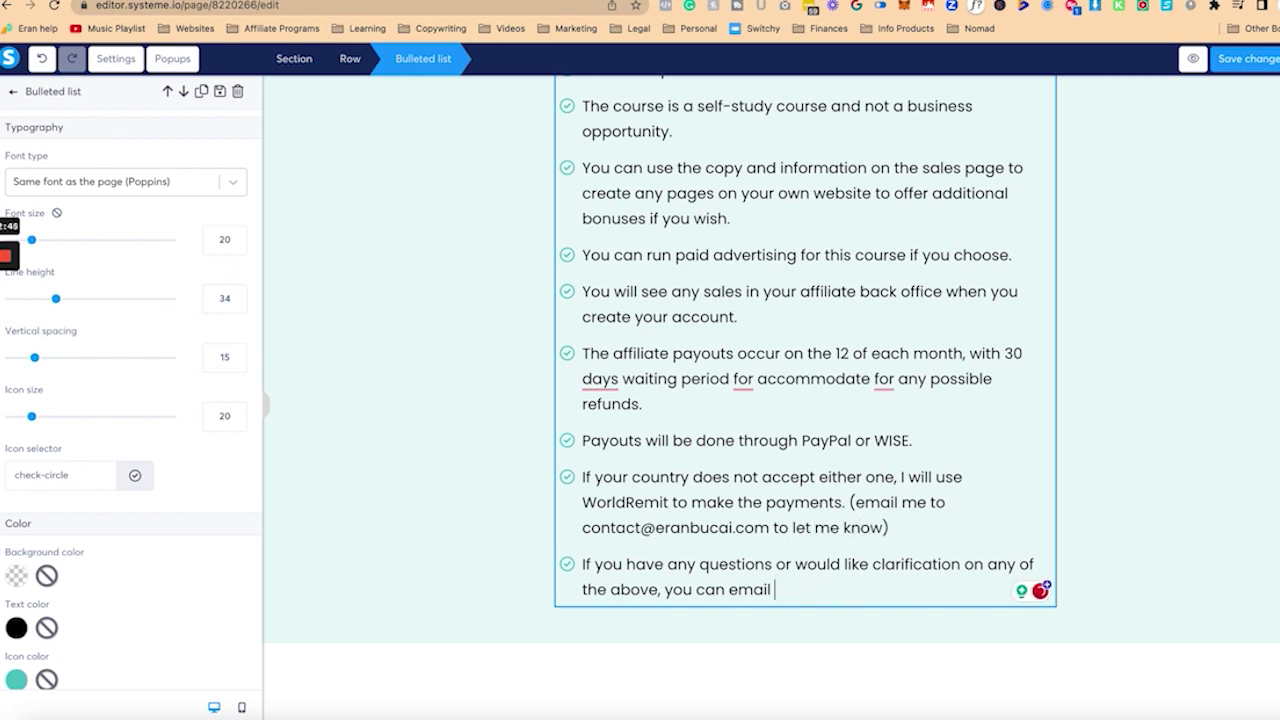
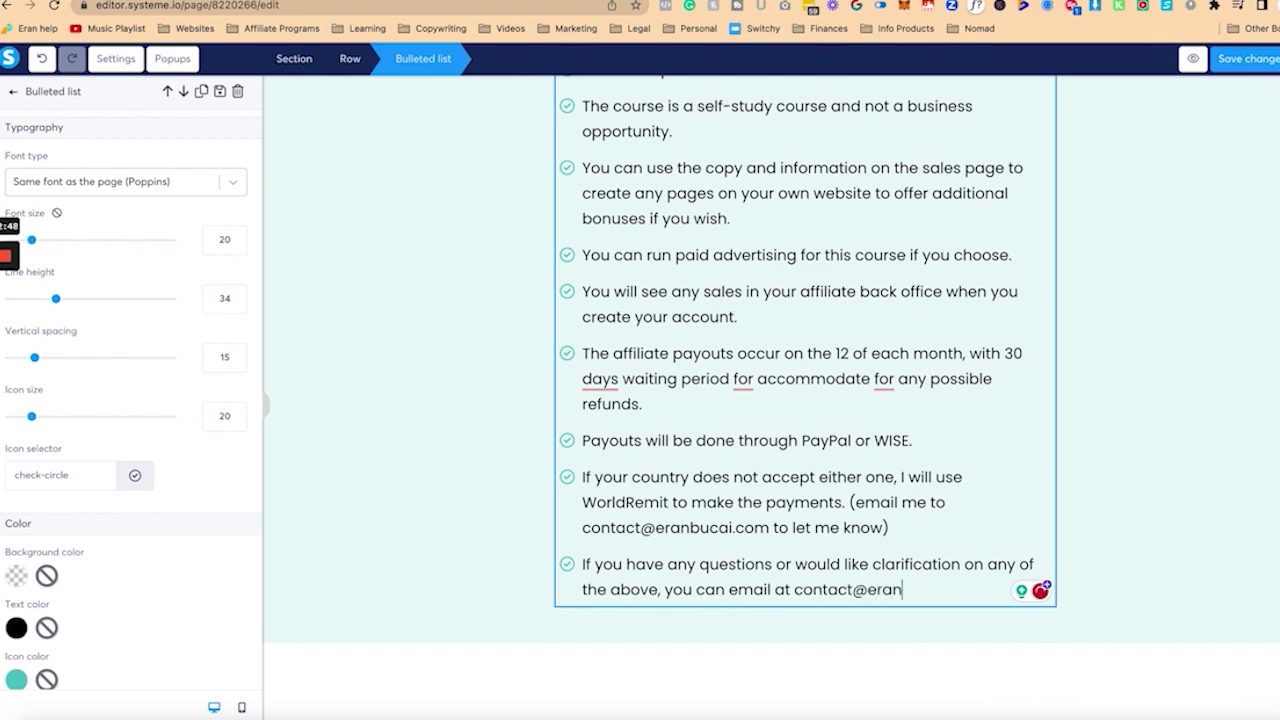
{"action": "scroll", "coordinate": [817, 503], "scroll_direction": "down", "scroll_amount": 5}
Step: Fix 'days' to 'day' and replace 'for accommodate for' with 'to take into account' in the payouts bullet
{"action": "left_click", "coordinate": [805, 565]}
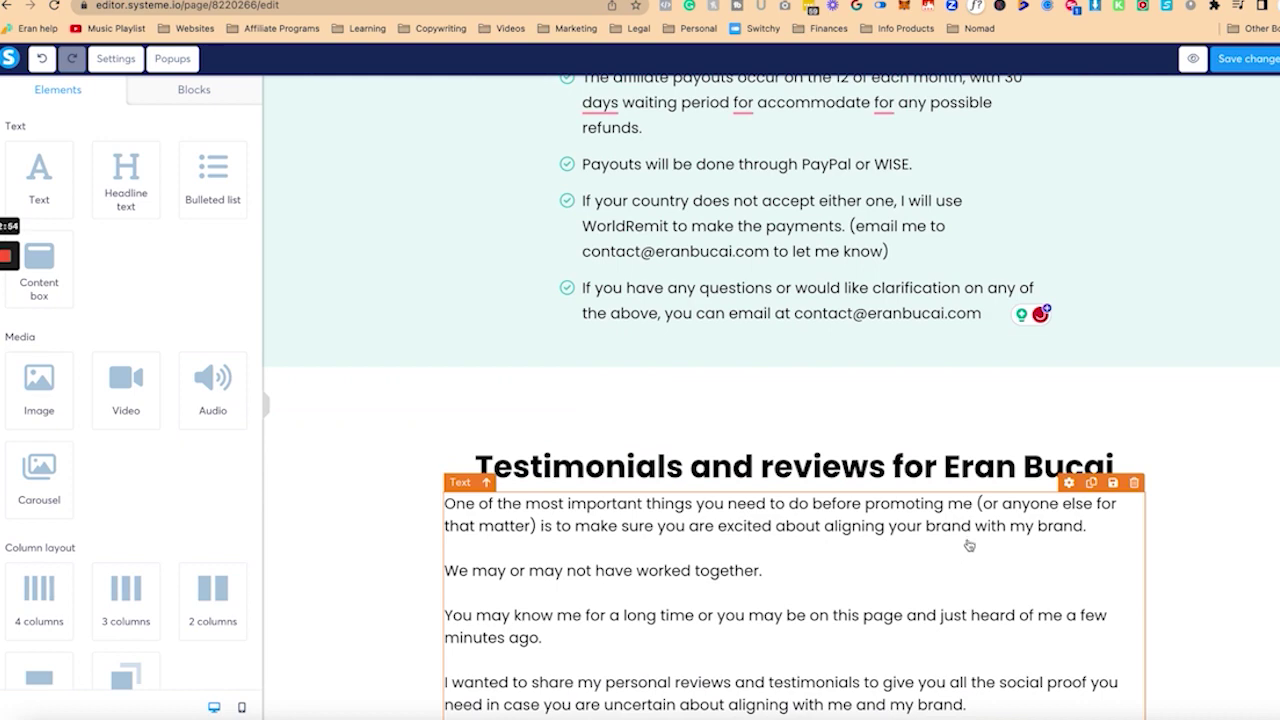
{"action": "scroll", "coordinate": [768, 531], "scroll_direction": "down", "scroll_amount": 3}
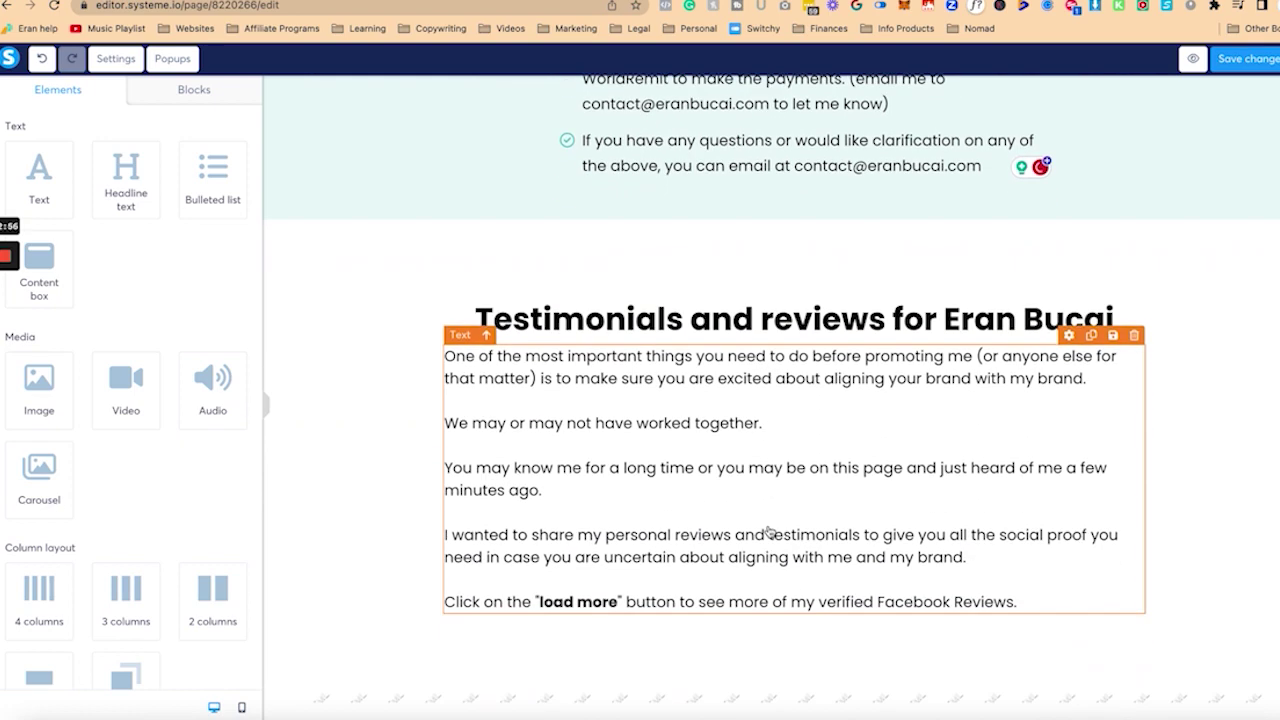
{"action": "scroll", "coordinate": [746, 458], "scroll_direction": "down", "scroll_amount": 10}
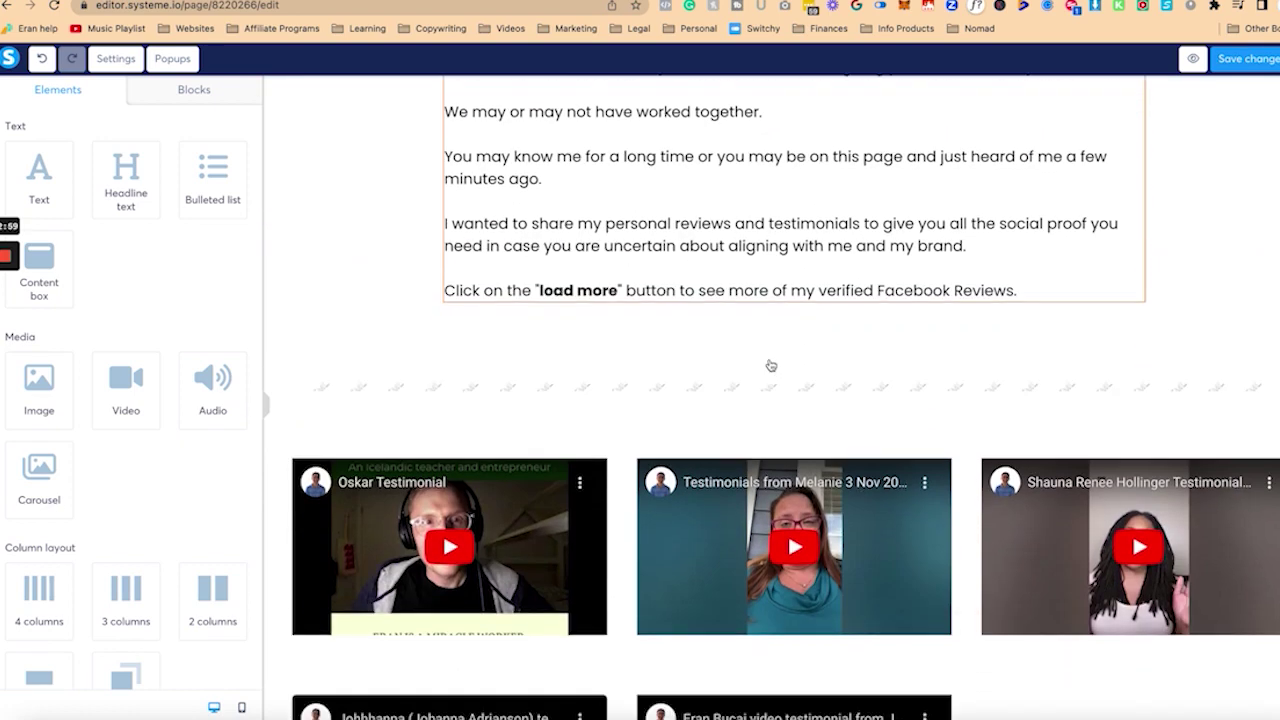
{"action": "scroll", "coordinate": [771, 390], "scroll_direction": "up", "scroll_amount": 6}
{"action": "scroll", "coordinate": [771, 390], "scroll_direction": "up", "scroll_amount": 8}
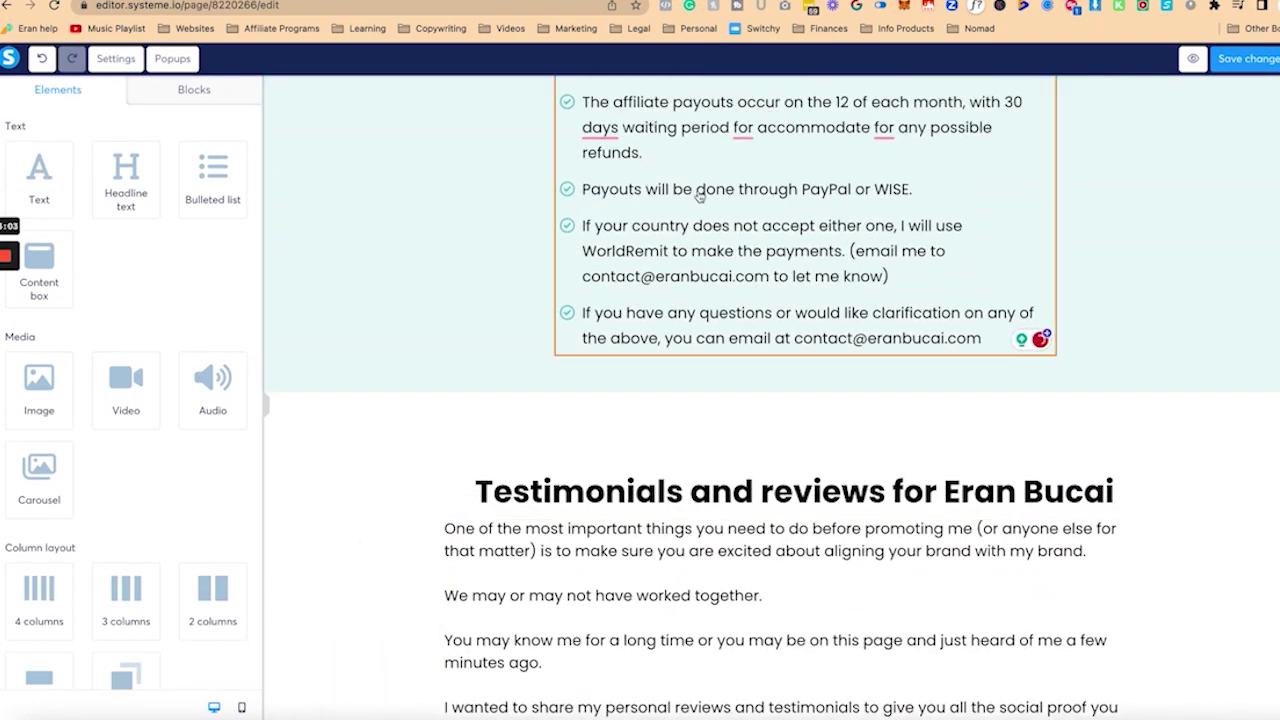
{"action": "left_click", "coordinate": [665, 168]}
{"action": "scroll", "coordinate": [627, 345], "scroll_direction": "up", "scroll_amount": 5}
{"action": "mouse_move", "coordinate": [597, 437]}
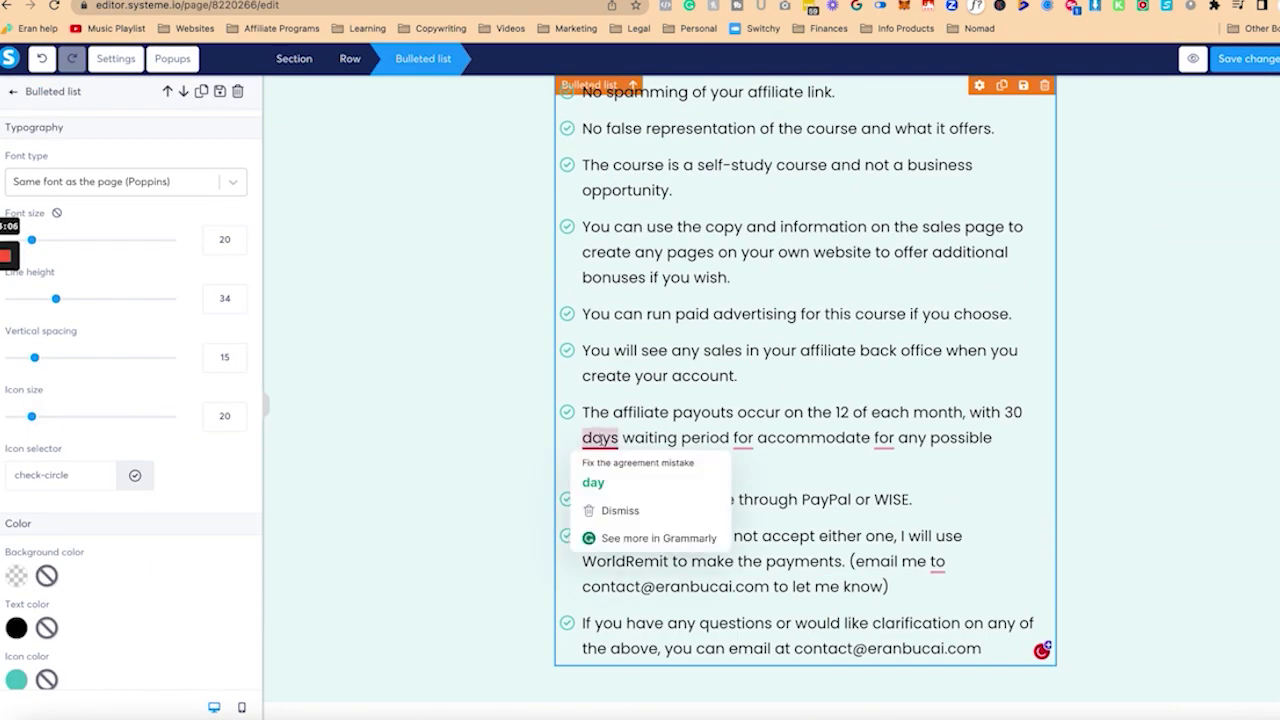
{"action": "left_click", "coordinate": [620, 483]}
{"action": "type", "text": "to take into account"}
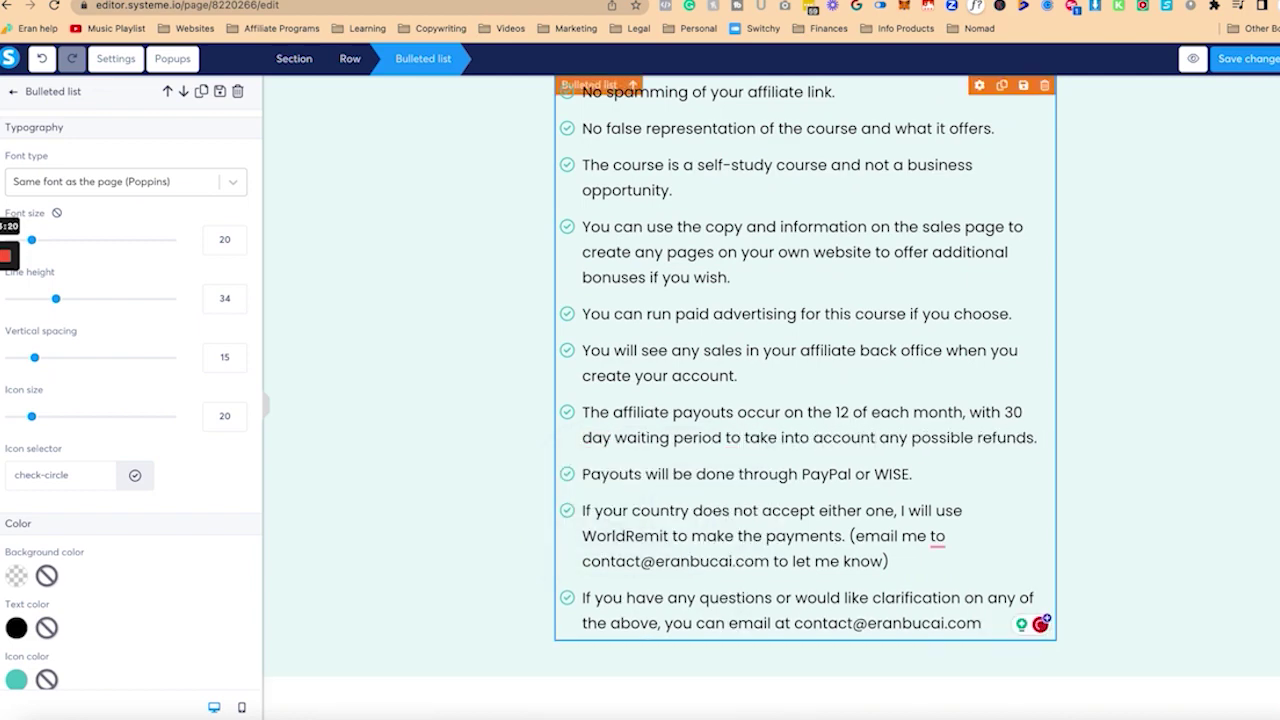
{"action": "scroll", "coordinate": [1009, 523], "scroll_direction": "down", "scroll_amount": 5}
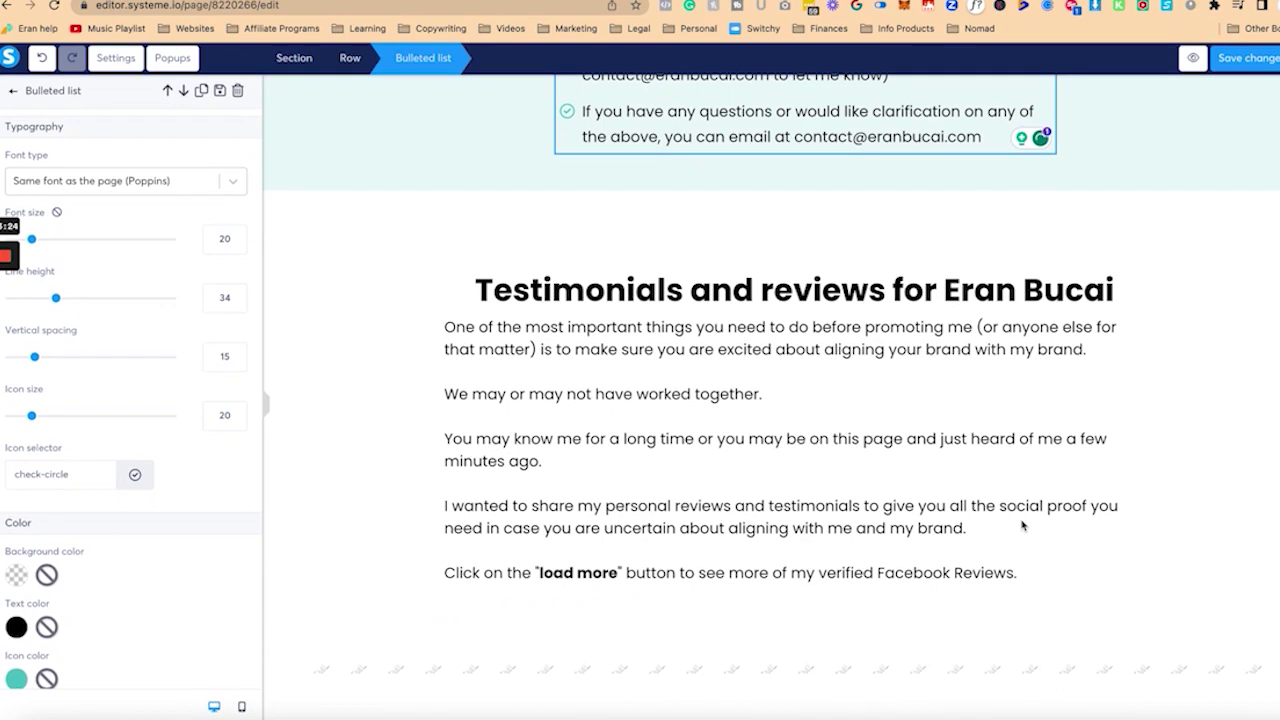
{"action": "left_click", "coordinate": [1022, 525]}
{"action": "scroll", "coordinate": [971, 417], "scroll_direction": "down", "scroll_amount": 5}
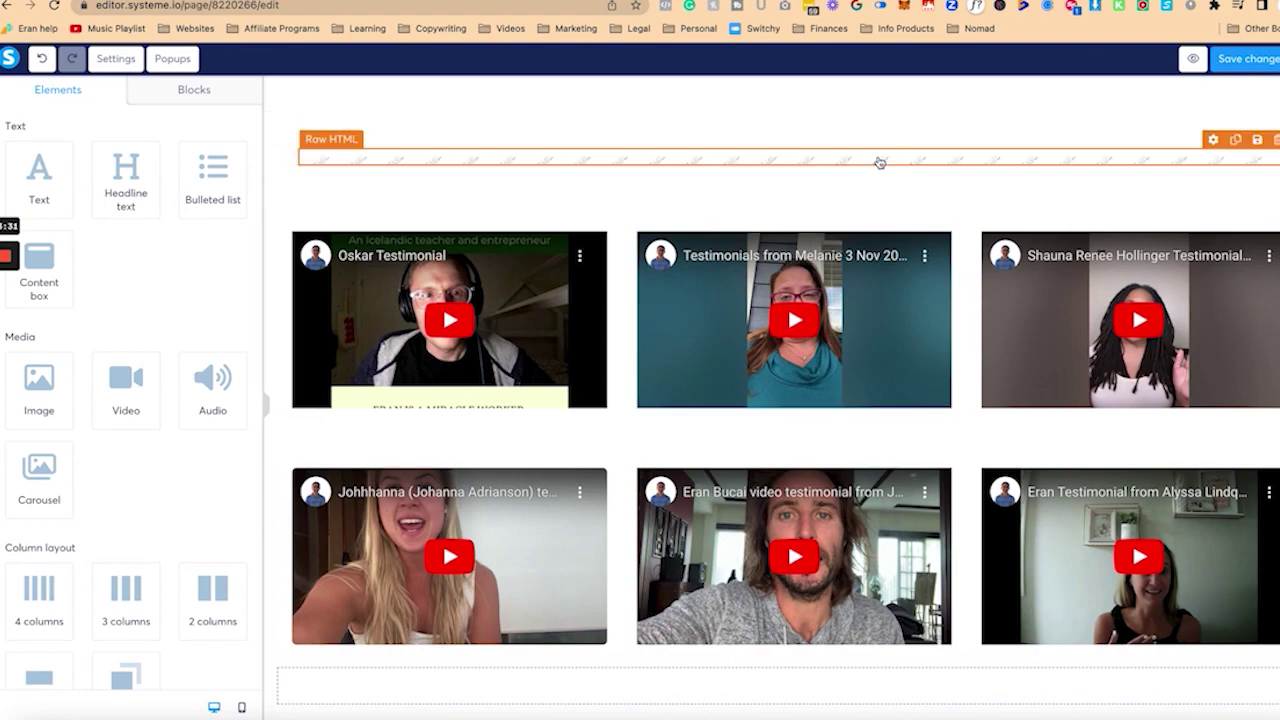
{"action": "scroll", "coordinate": [428, 333], "scroll_direction": "up", "scroll_amount": 10}
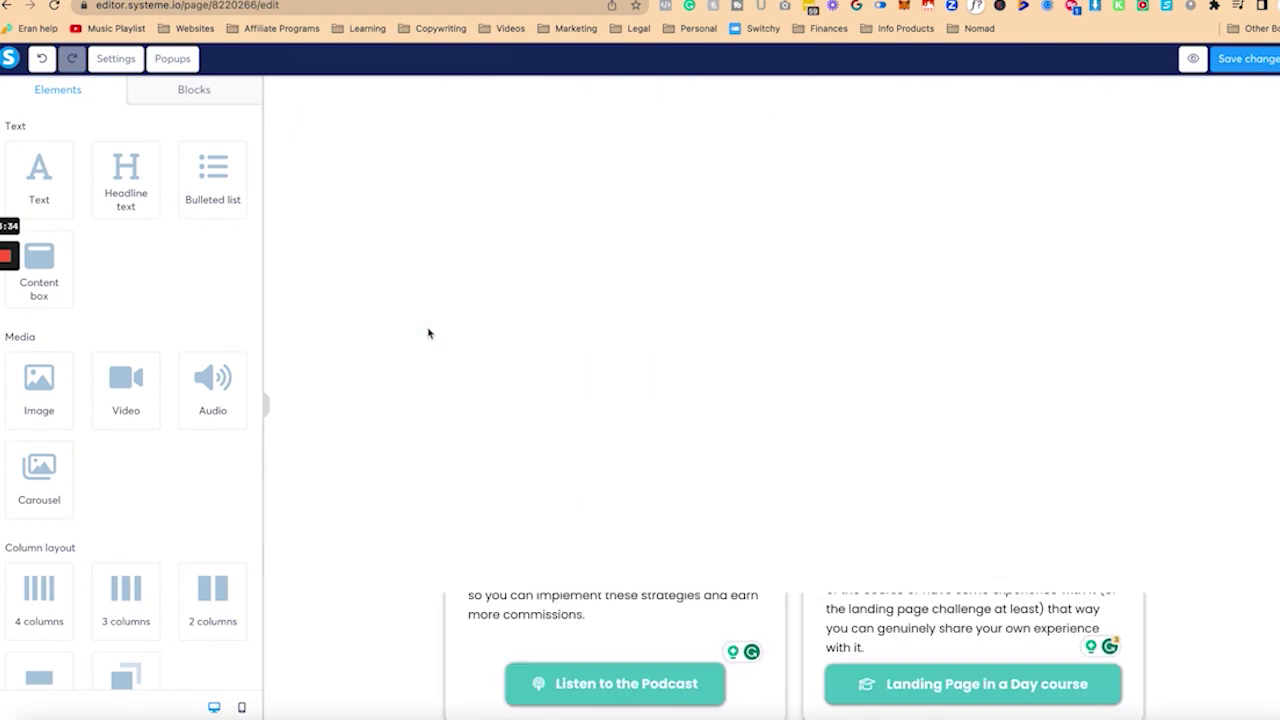
{"action": "scroll", "coordinate": [428, 333], "scroll_direction": "up", "scroll_amount": 10}
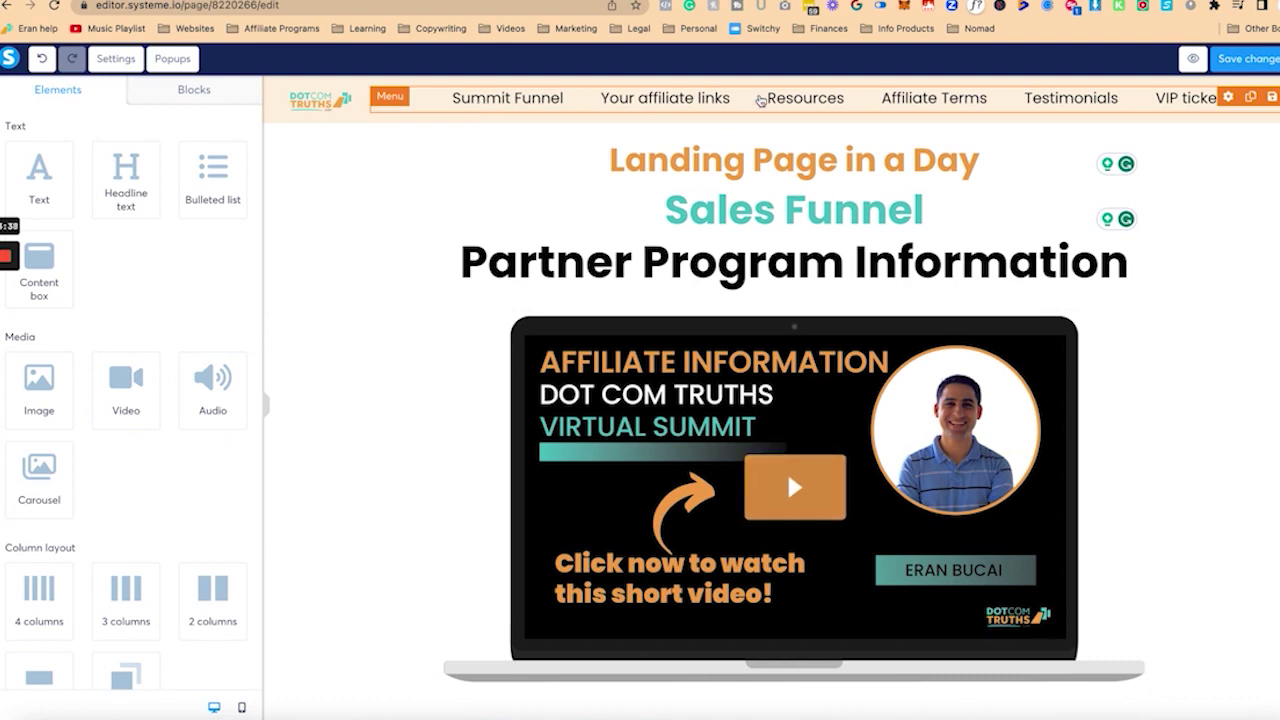
{"action": "left_click", "coordinate": [761, 98]}
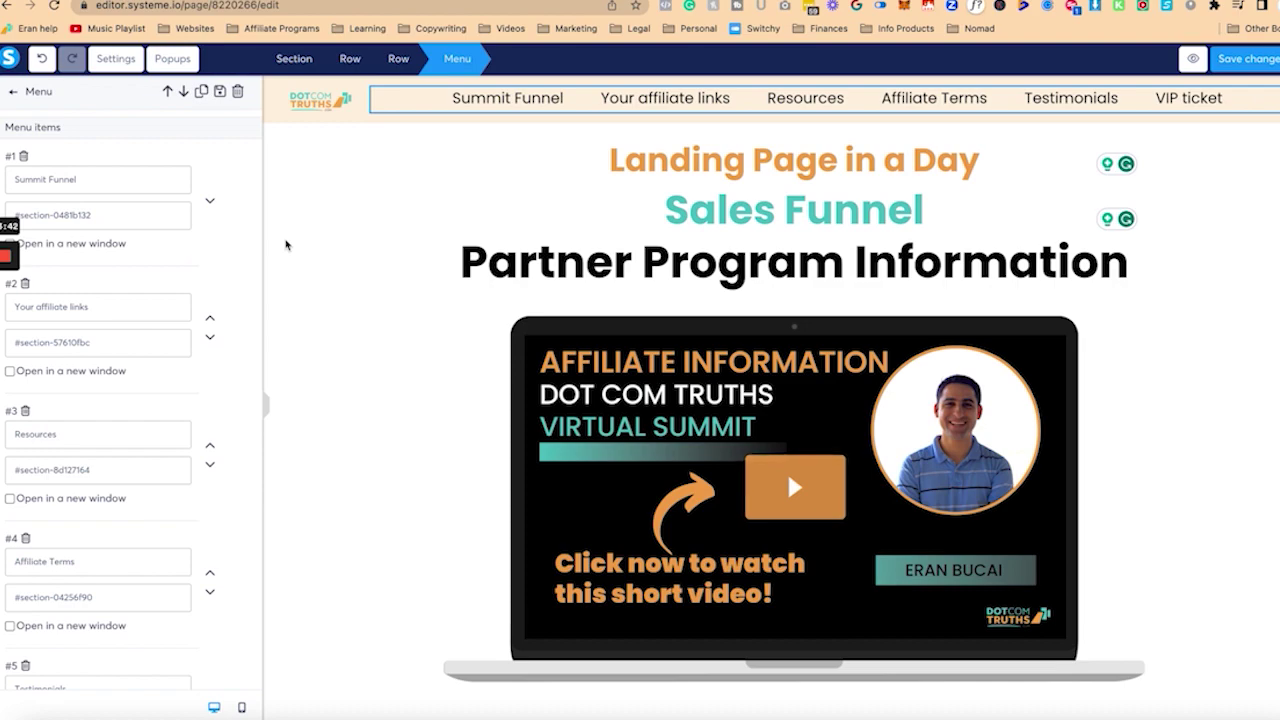
{"action": "left_click", "coordinate": [287, 244]}
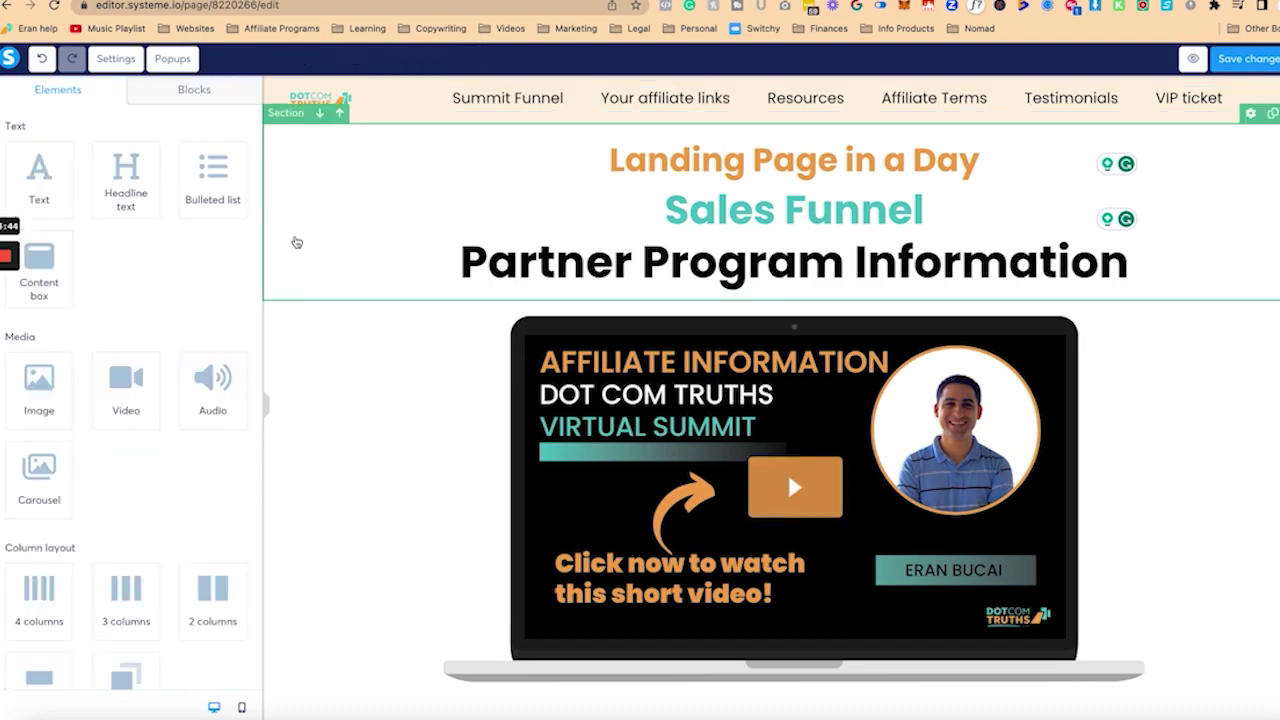
{"action": "scroll", "coordinate": [388, 300], "scroll_direction": "down", "scroll_amount": 3}
{"action": "scroll", "coordinate": [388, 300], "scroll_direction": "down", "scroll_amount": 5}
{"action": "scroll", "coordinate": [388, 300], "scroll_direction": "up", "scroll_amount": 2}
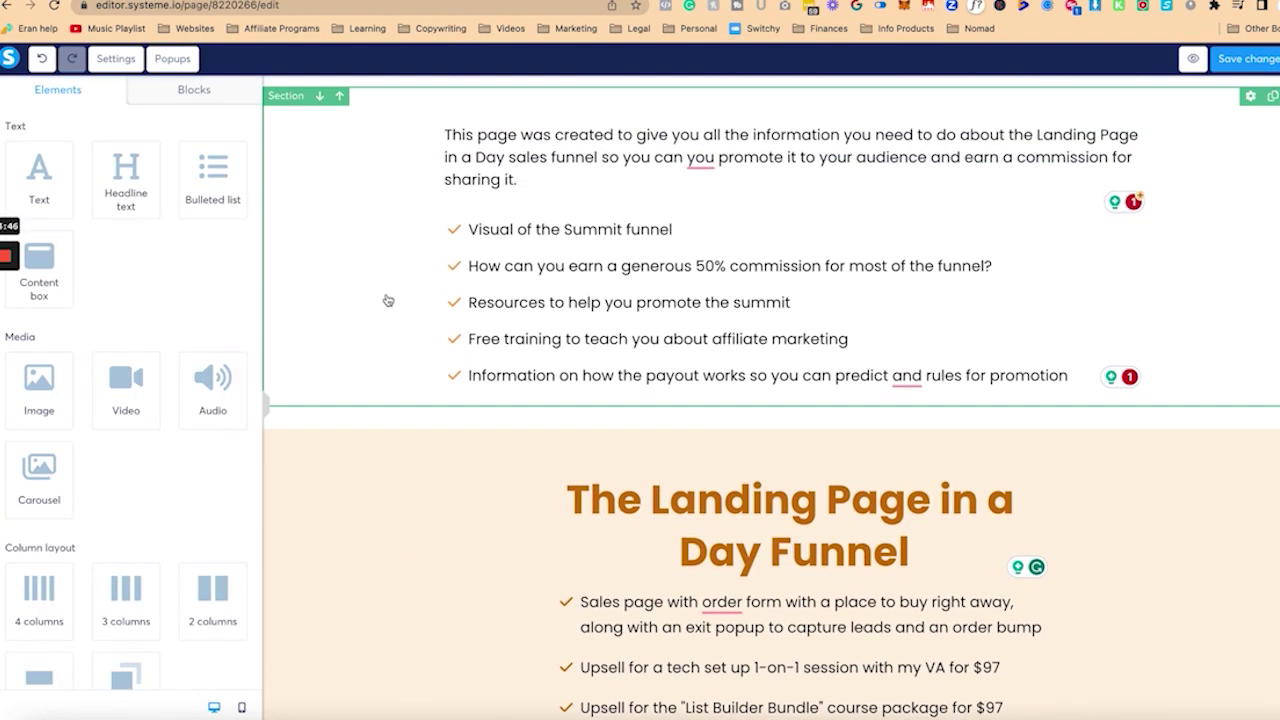
{"action": "scroll", "coordinate": [388, 300], "scroll_direction": "down", "scroll_amount": 4}
{"action": "scroll", "coordinate": [388, 300], "scroll_direction": "down", "scroll_amount": 1}
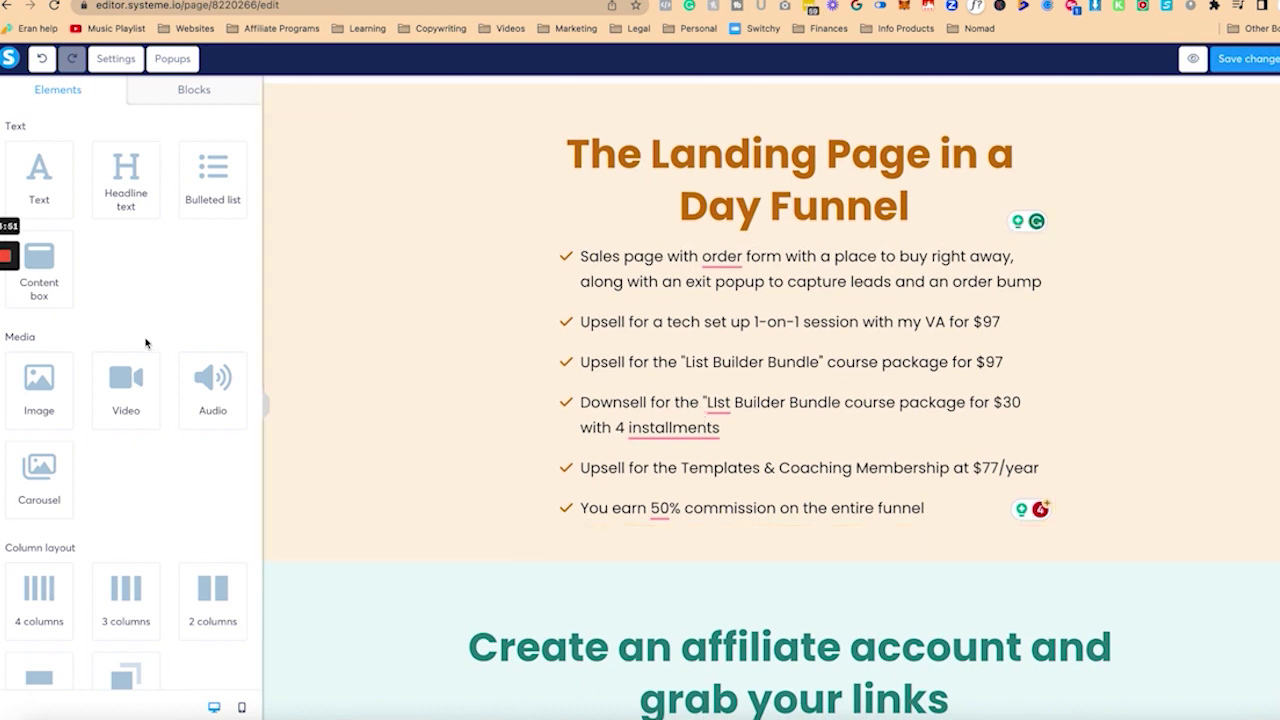
Step: Place an Image element under the funnel bullets and upload the funnel commission table image
{"action": "left_click_drag", "start_coordinate": [30, 388], "coordinate": [685, 521]}
{"action": "scroll", "coordinate": [766, 603], "scroll_direction": "down", "scroll_amount": 5}
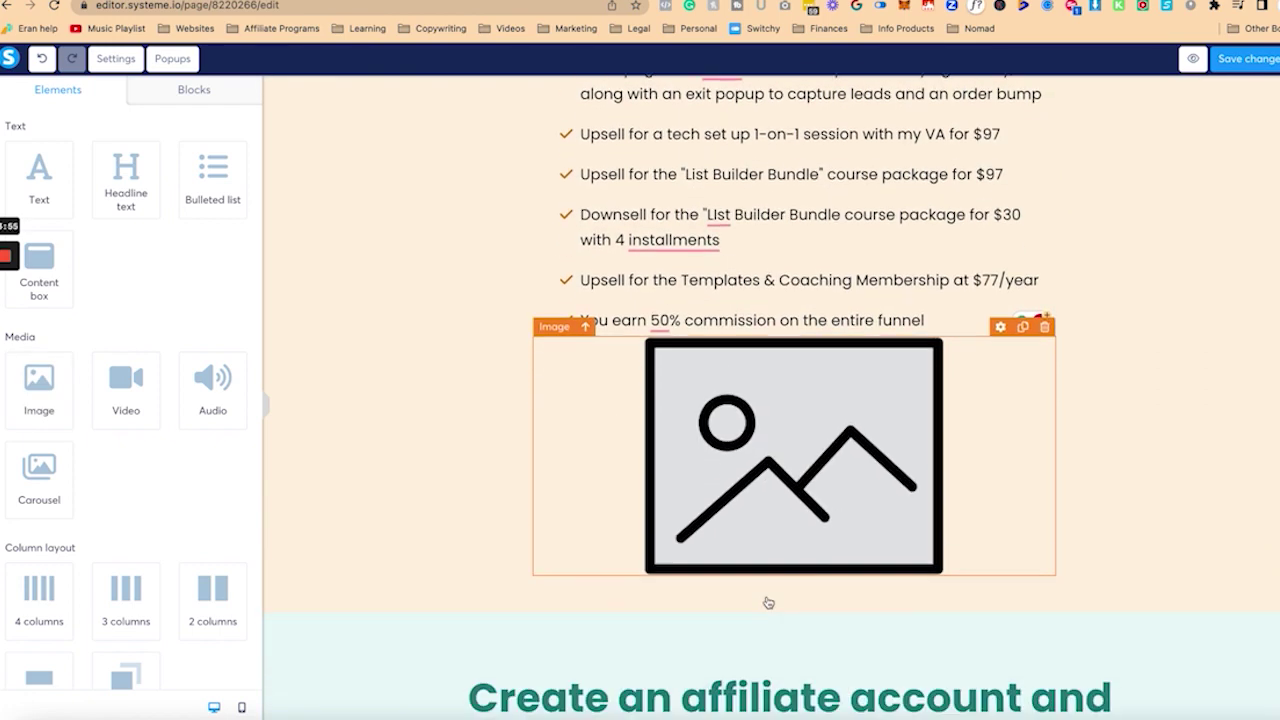
{"action": "left_click", "coordinate": [767, 482]}
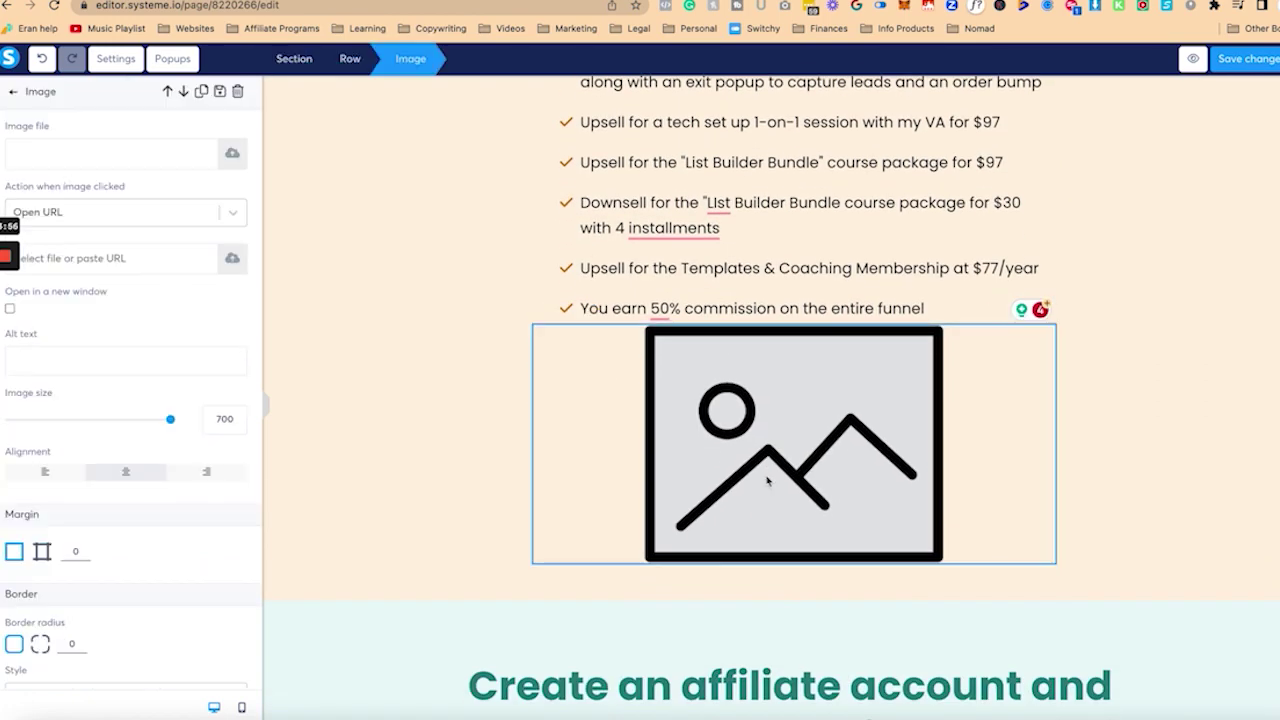
{"action": "left_click", "coordinate": [235, 155]}
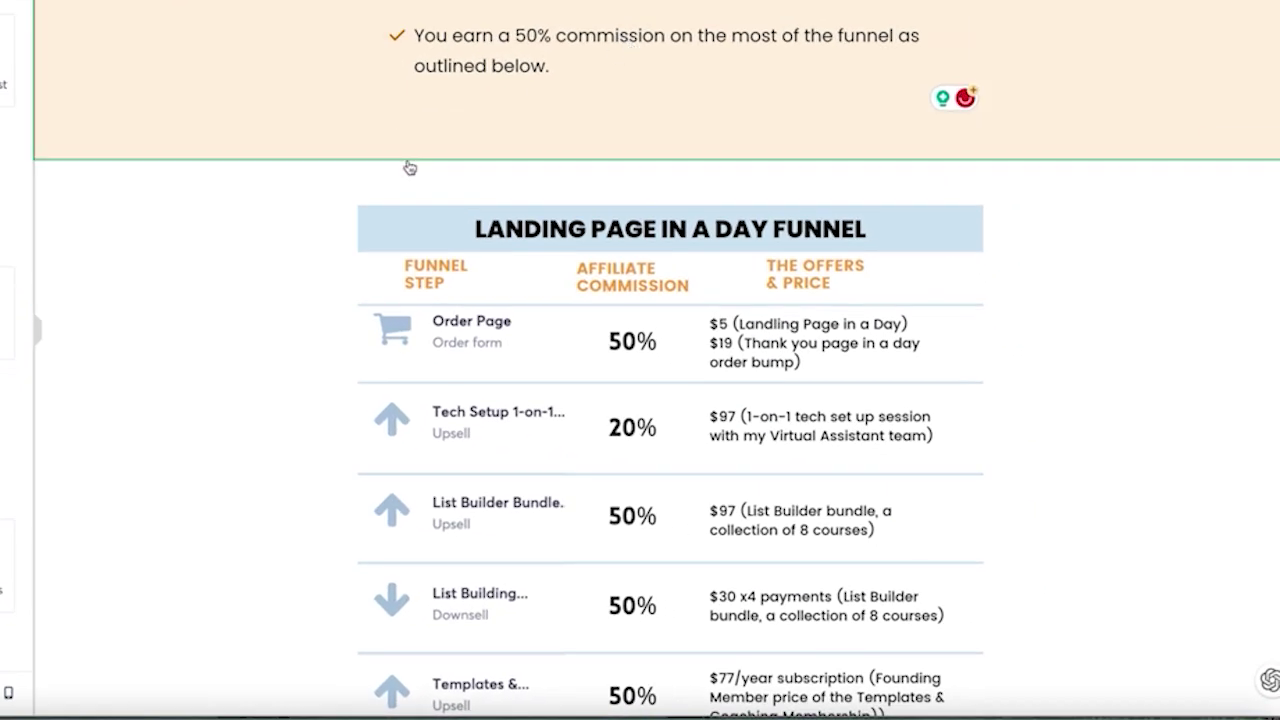
{"action": "scroll", "coordinate": [600, 402], "scroll_direction": "down", "scroll_amount": 3}
{"action": "left_click", "coordinate": [666, 391]}
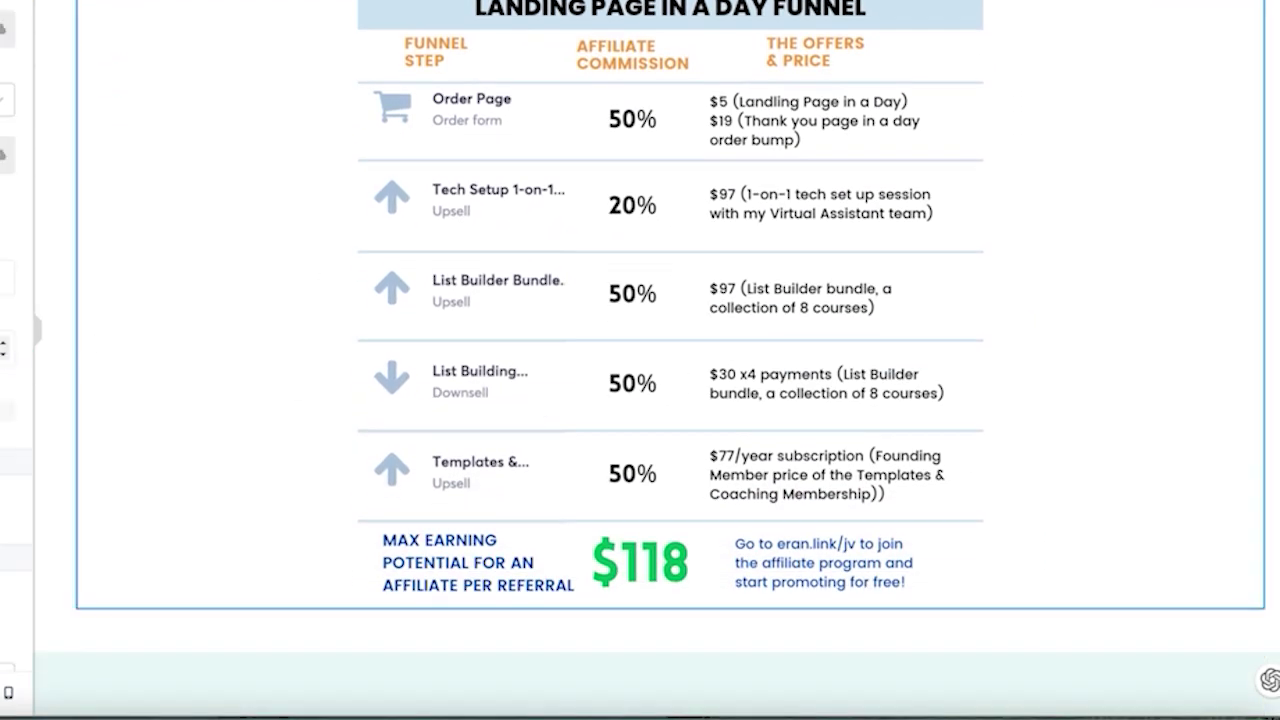
{"action": "scroll", "coordinate": [453, 281], "scroll_direction": "up", "scroll_amount": 5}
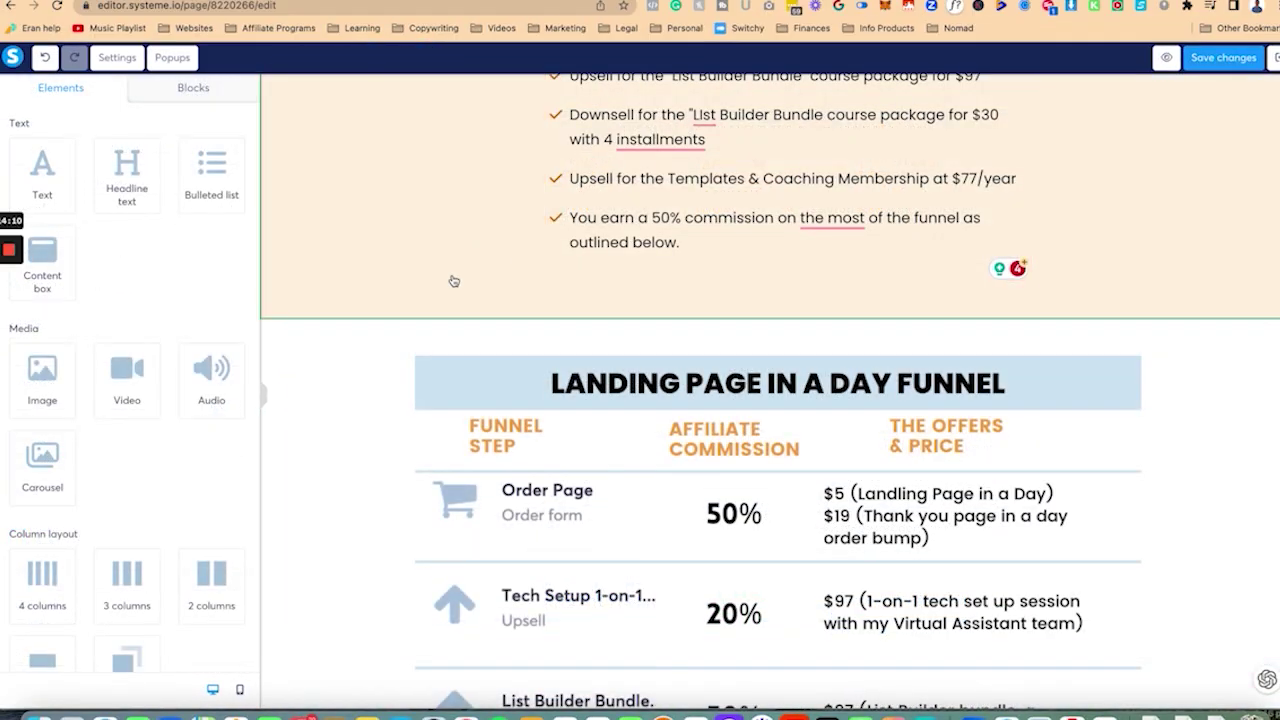
{"action": "scroll", "coordinate": [453, 281], "scroll_direction": "down", "scroll_amount": 3}
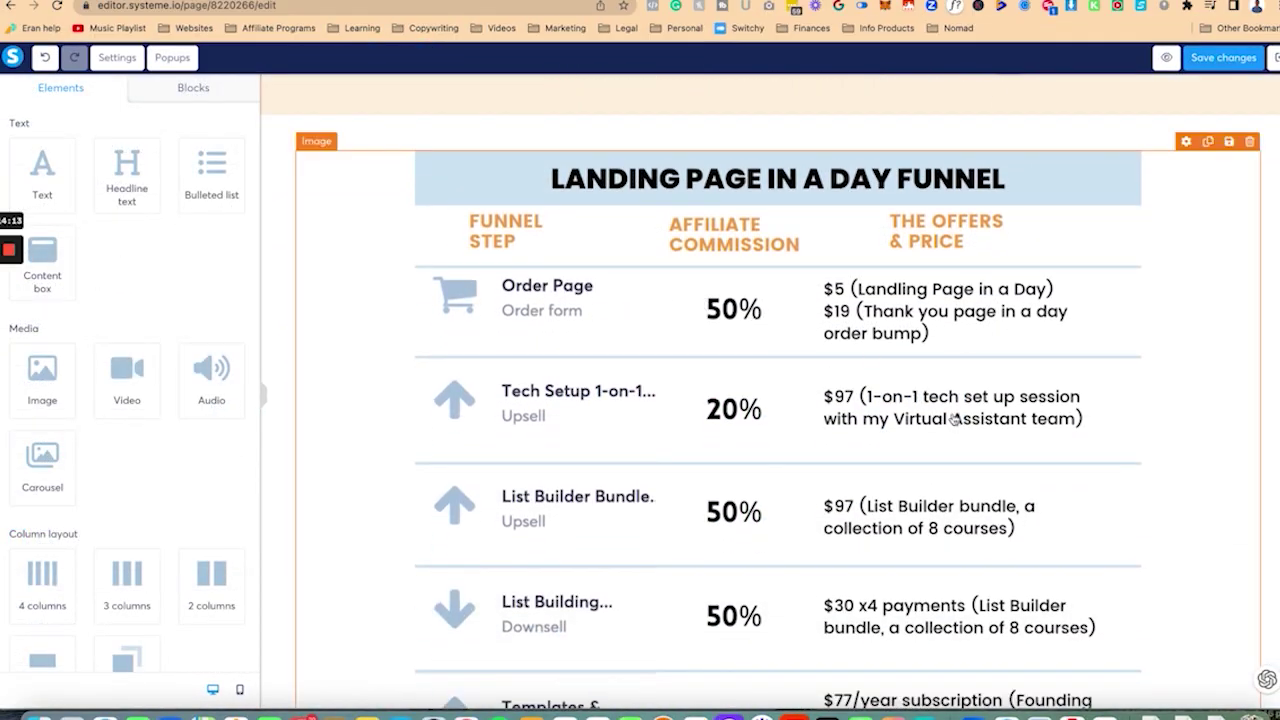
{"action": "scroll", "coordinate": [948, 415], "scroll_direction": "down", "scroll_amount": 4}
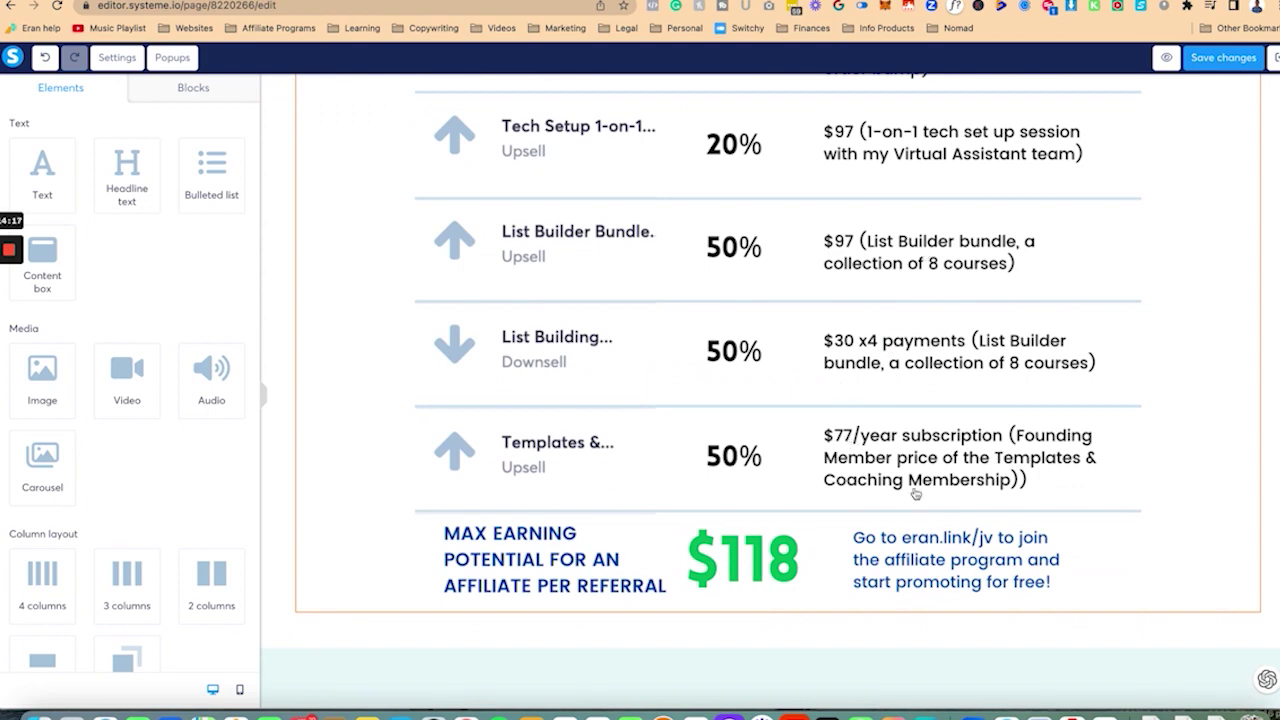
{"action": "scroll", "coordinate": [1057, 163], "scroll_direction": "up", "scroll_amount": 10}
{"action": "scroll", "coordinate": [1057, 163], "scroll_direction": "down", "scroll_amount": 1}
{"action": "scroll", "coordinate": [1081, 311], "scroll_direction": "down", "scroll_amount": 8}
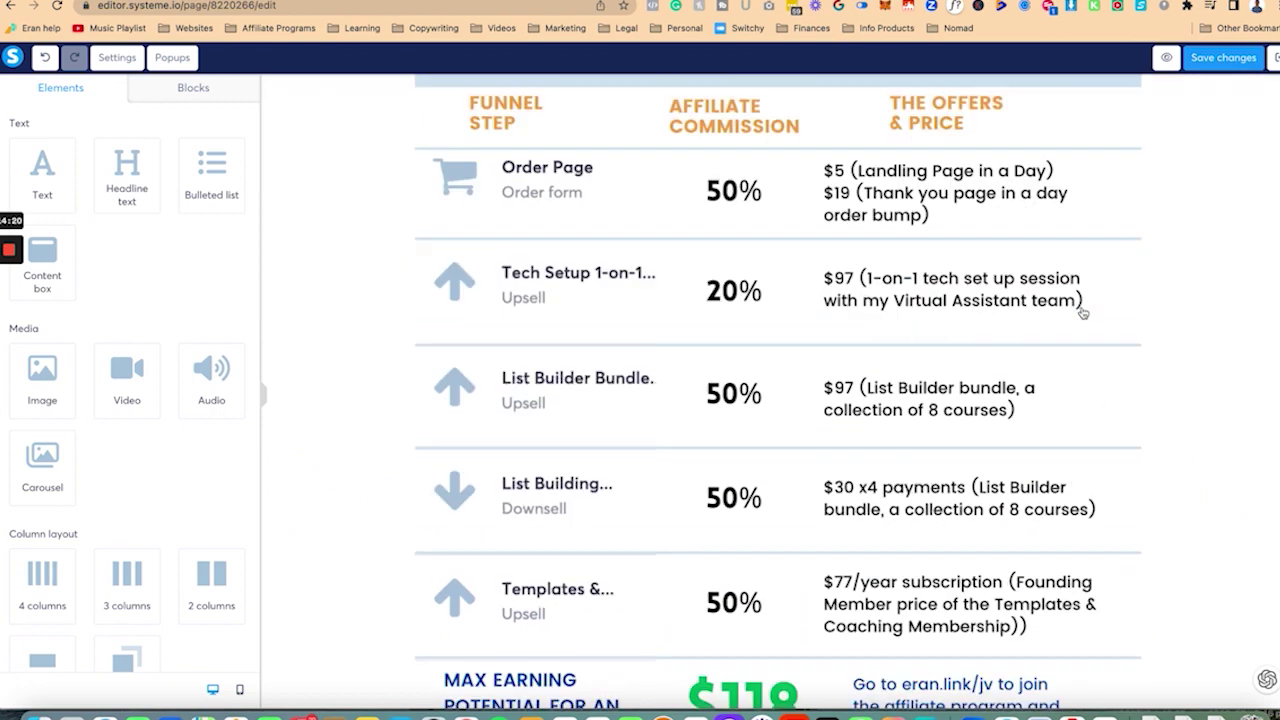
{"action": "scroll", "coordinate": [1082, 313], "scroll_direction": "down", "scroll_amount": 1}
{"action": "scroll", "coordinate": [1171, 118], "scroll_direction": "up", "scroll_amount": 2}
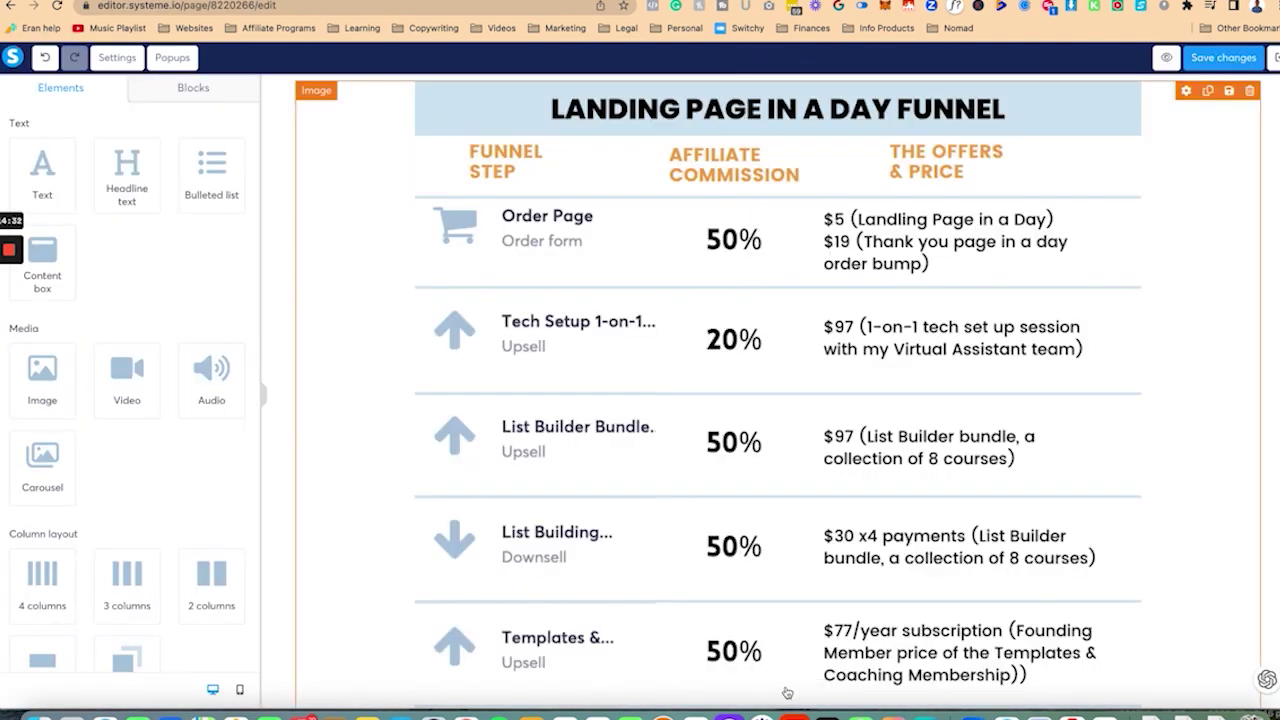
{"action": "scroll", "coordinate": [900, 579], "scroll_direction": "down", "scroll_amount": 2}
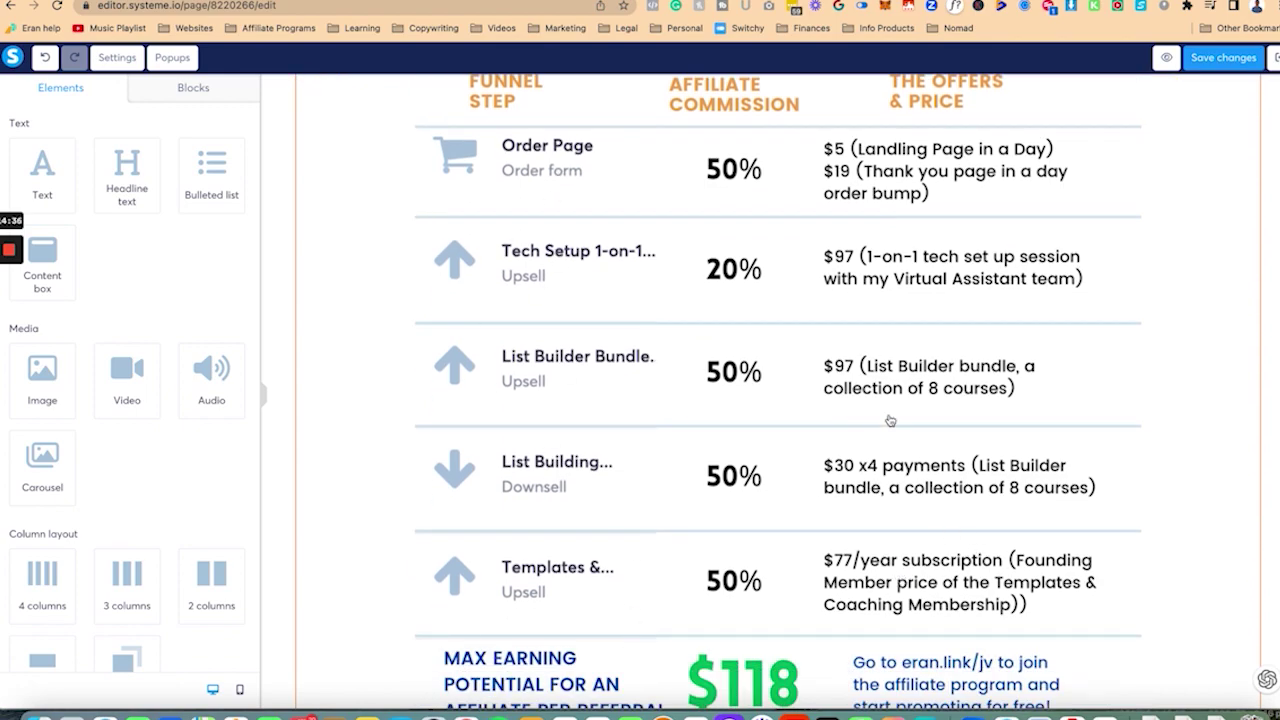
{"action": "scroll", "coordinate": [890, 420], "scroll_direction": "down", "scroll_amount": 10}
{"action": "scroll", "coordinate": [890, 420], "scroll_direction": "up", "scroll_amount": 8}
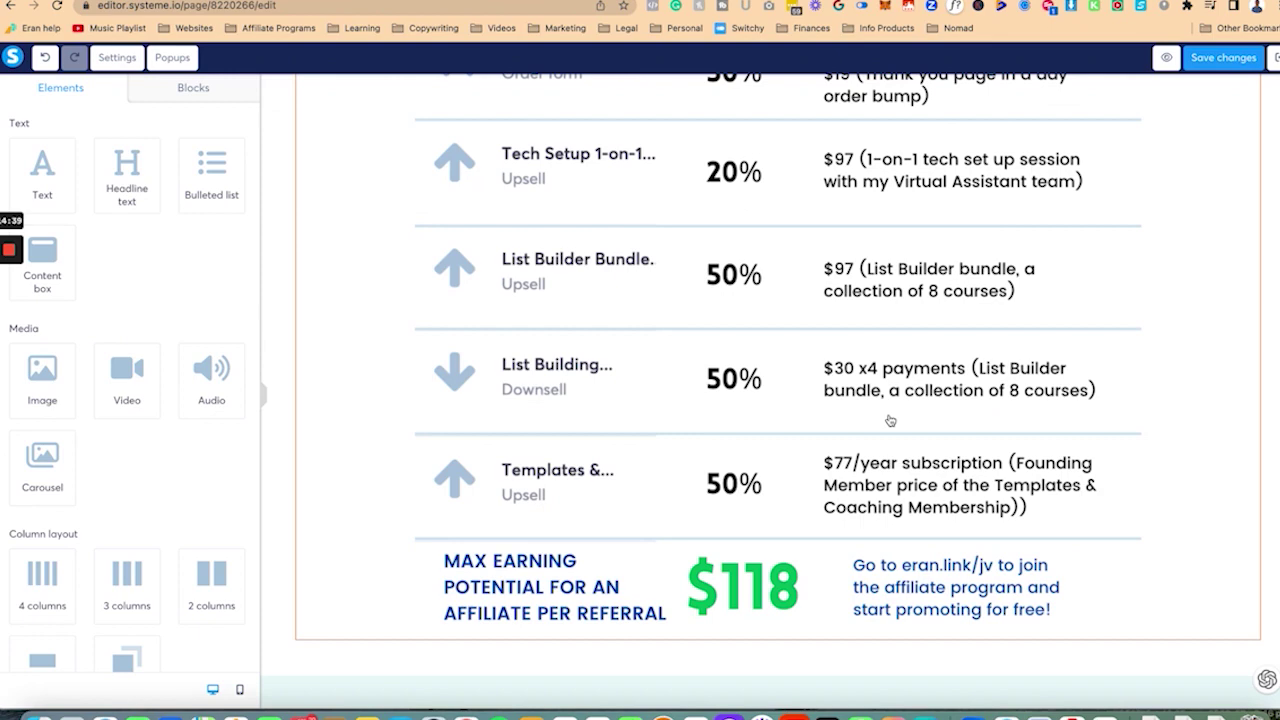
{"action": "scroll", "coordinate": [890, 420], "scroll_direction": "up", "scroll_amount": 10}
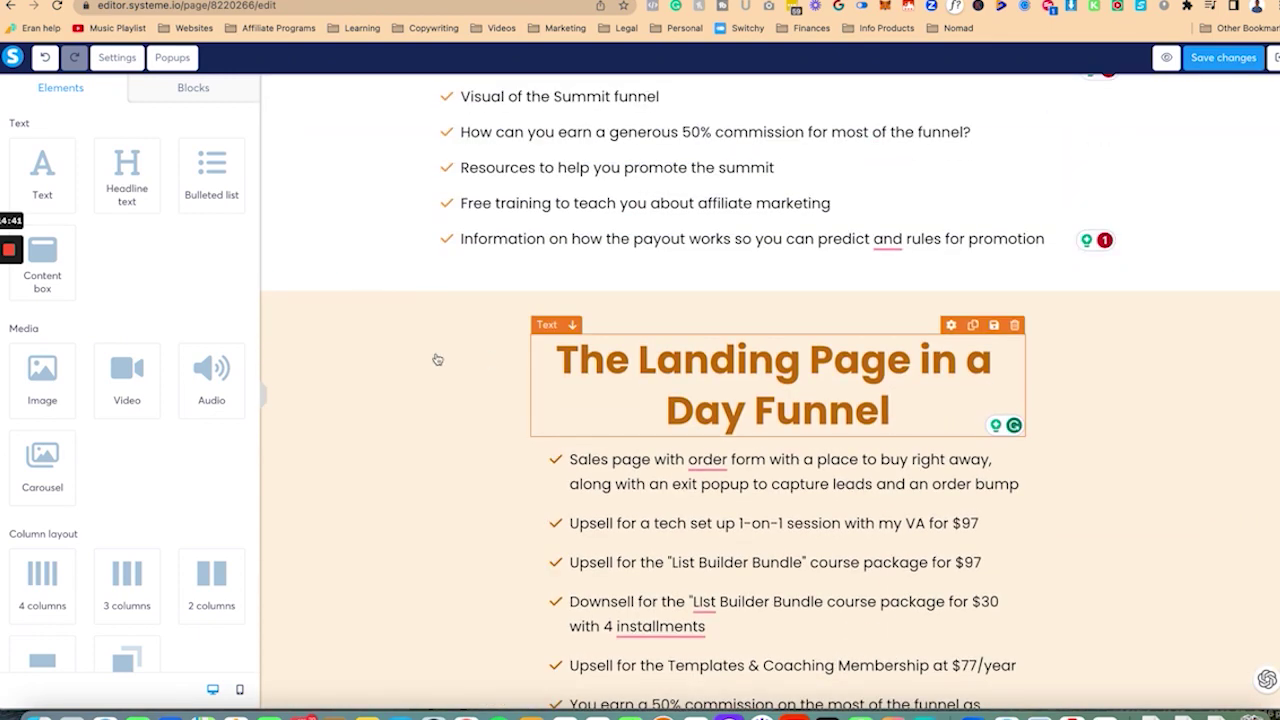
Step: Set the Summit Funnel menu item's link to the funnel section's ID
{"action": "left_click", "coordinate": [290, 295]}
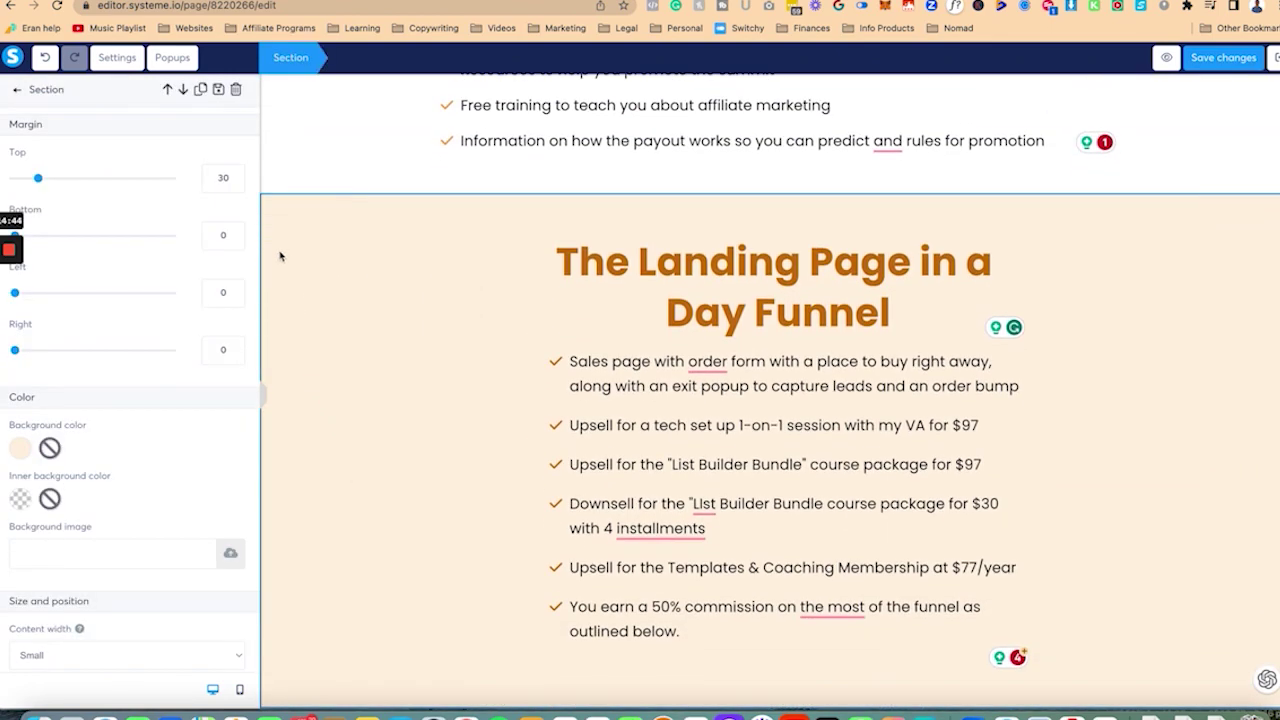
{"action": "scroll", "coordinate": [153, 436], "scroll_direction": "down", "scroll_amount": 5}
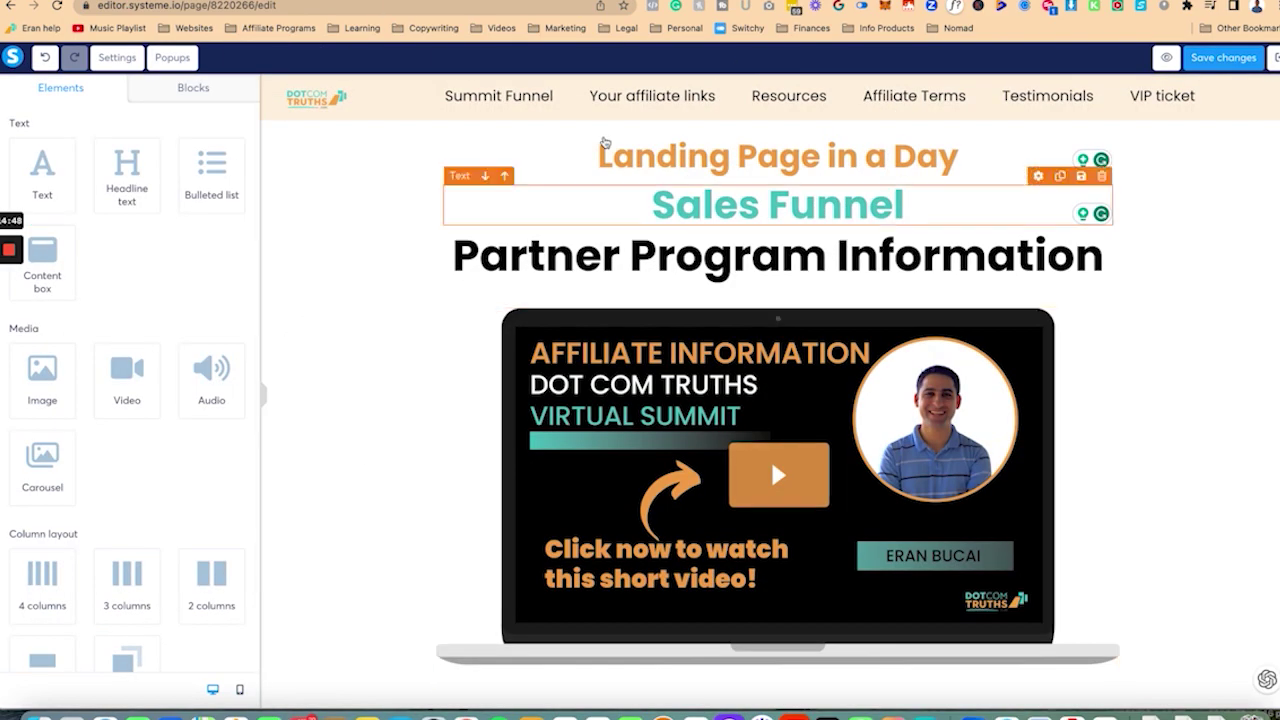
{"action": "left_click", "coordinate": [651, 94]}
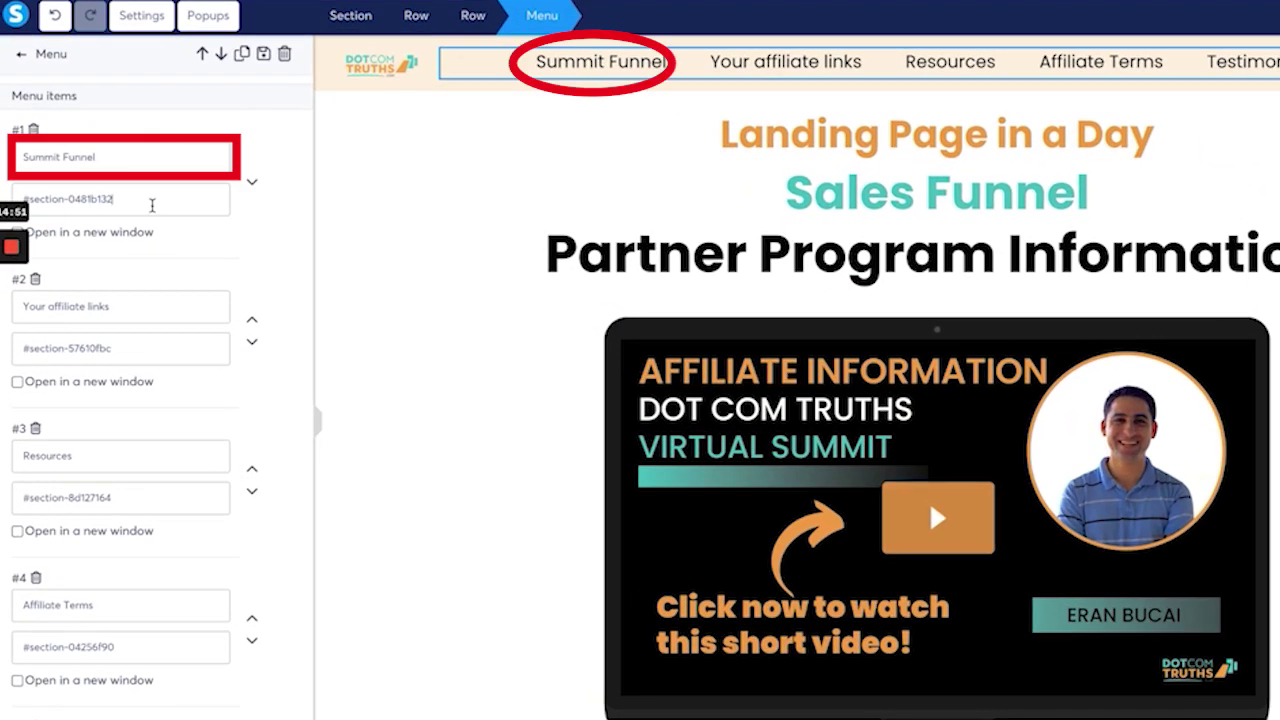
{"action": "key", "text": "ctrl+a"}
{"action": "type", "text": "#section-0481b132"}
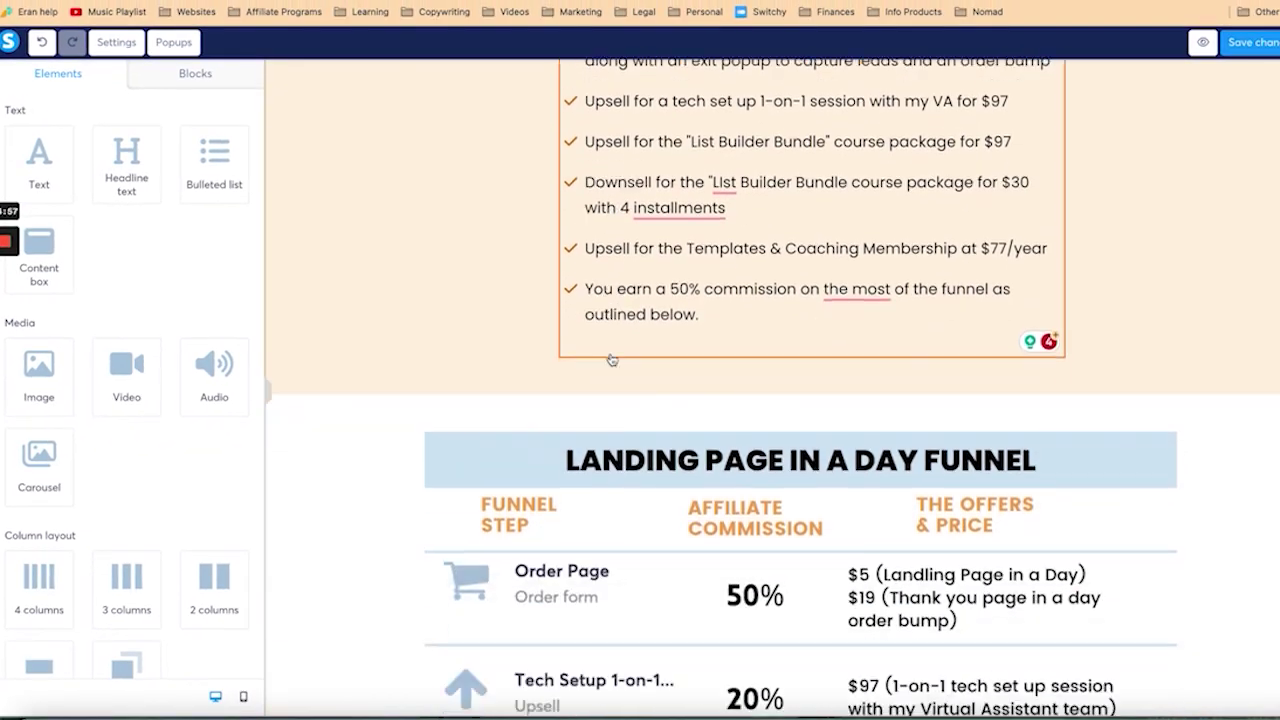
{"action": "scroll", "coordinate": [612, 360], "scroll_direction": "down", "scroll_amount": 10}
Step: Copy the affiliate-account section's ID and paste it after '#' in the Your affiliate links item's link
{"action": "left_click", "coordinate": [305, 263]}
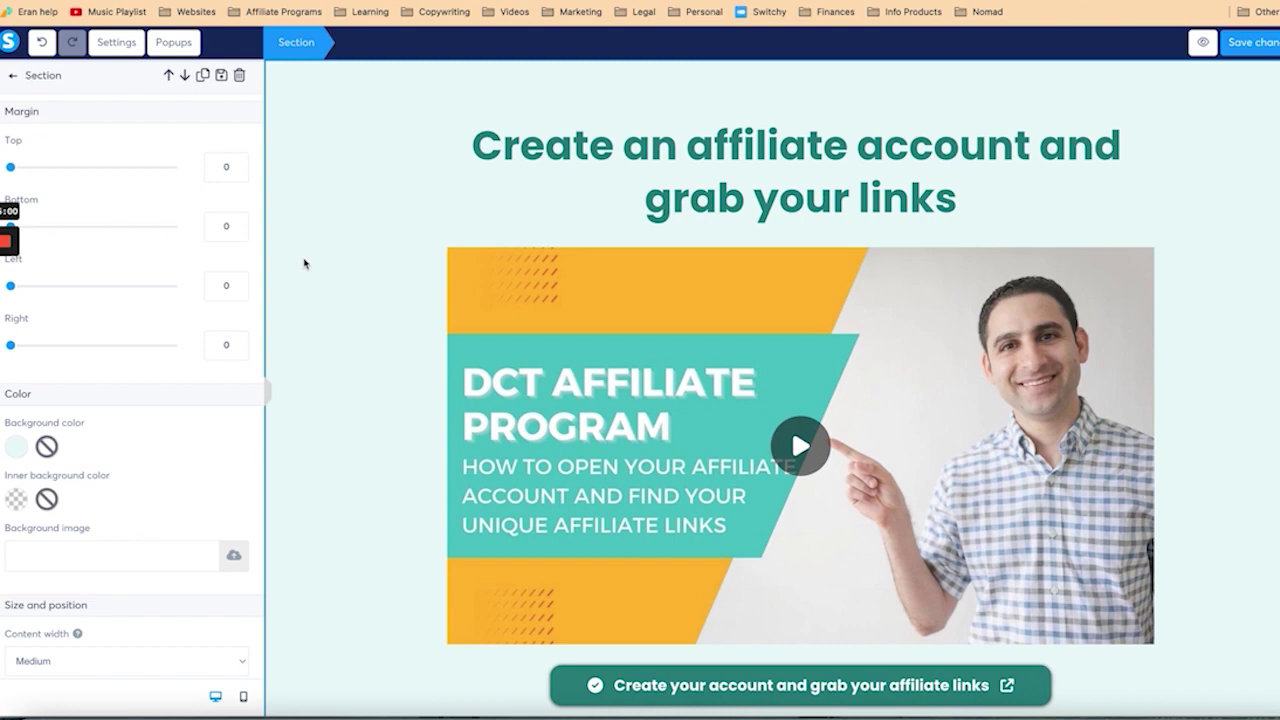
{"action": "scroll", "coordinate": [172, 460], "scroll_direction": "down", "scroll_amount": 10}
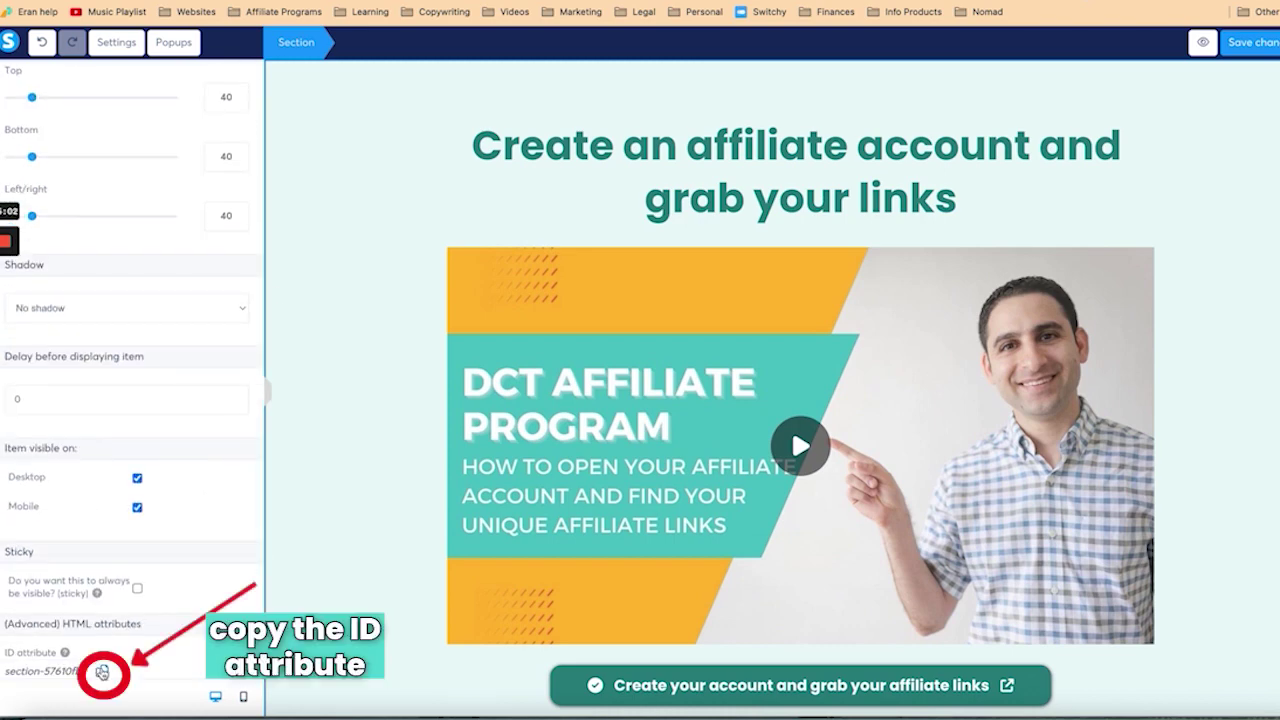
{"action": "left_click", "coordinate": [102, 672]}
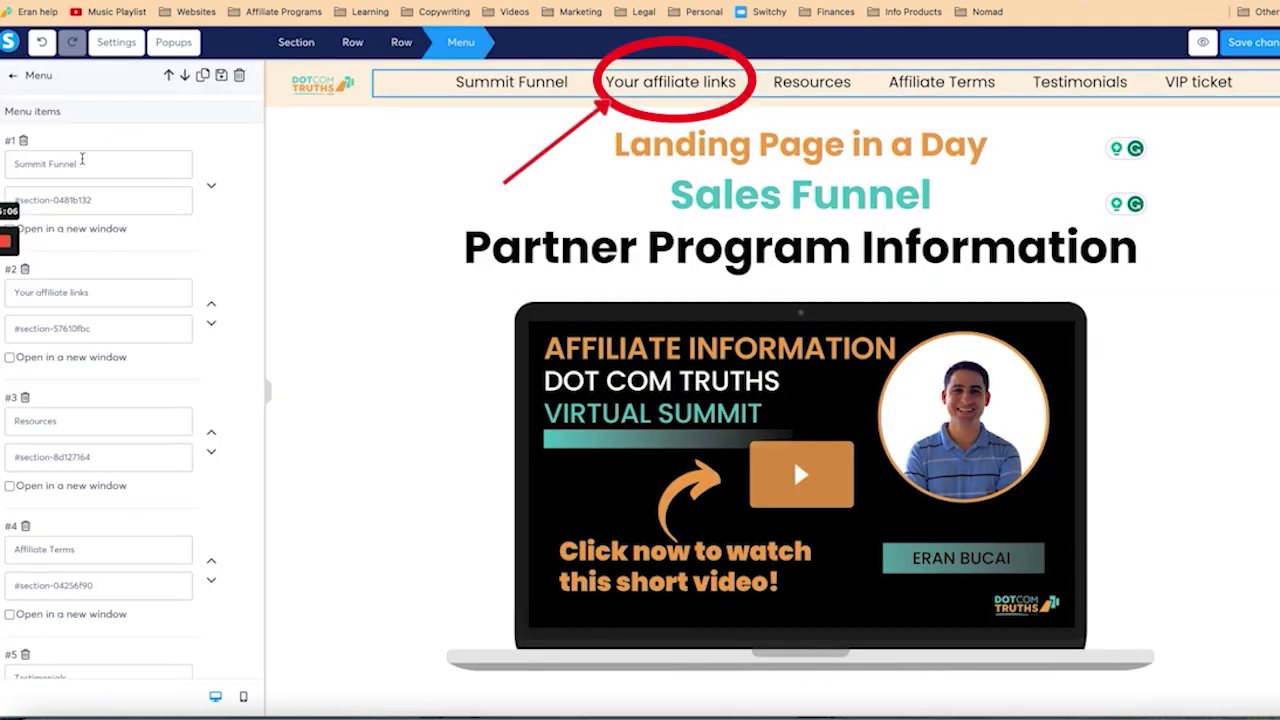
{"action": "triple_click", "coordinate": [100, 328]}
{"action": "key", "text": "BackSpace"}
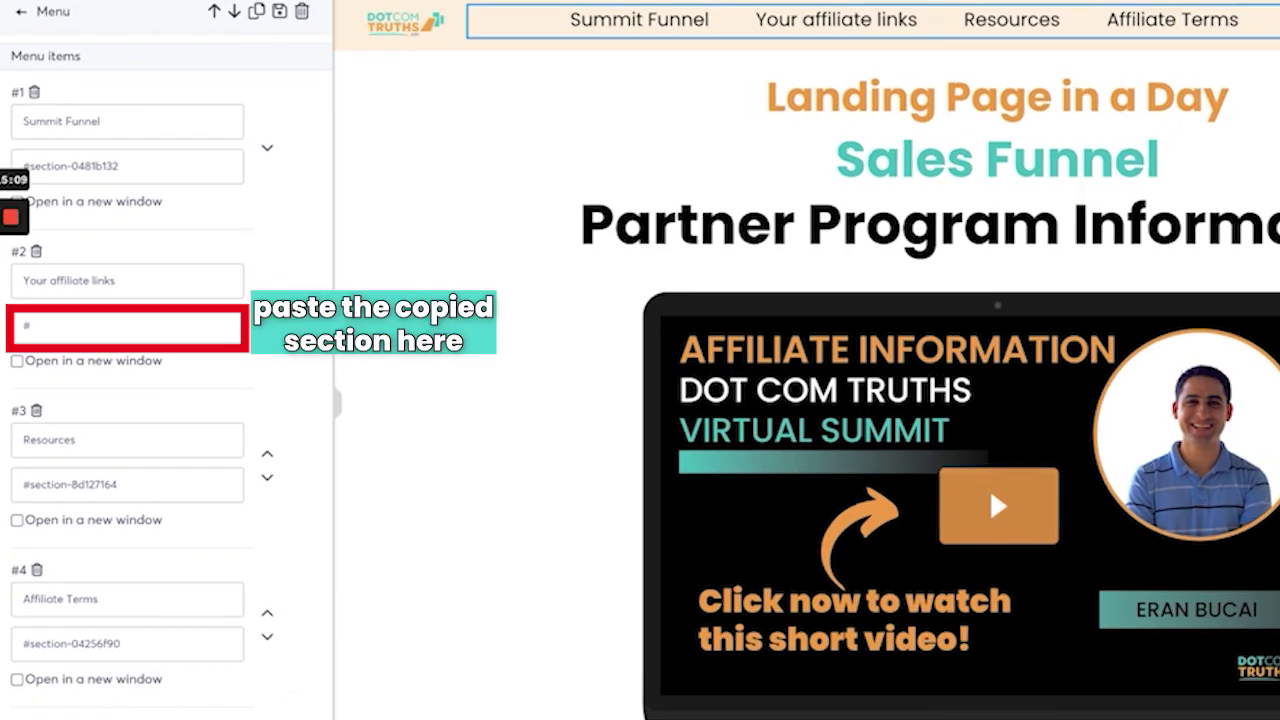
{"action": "key", "text": "ctrl+v"}
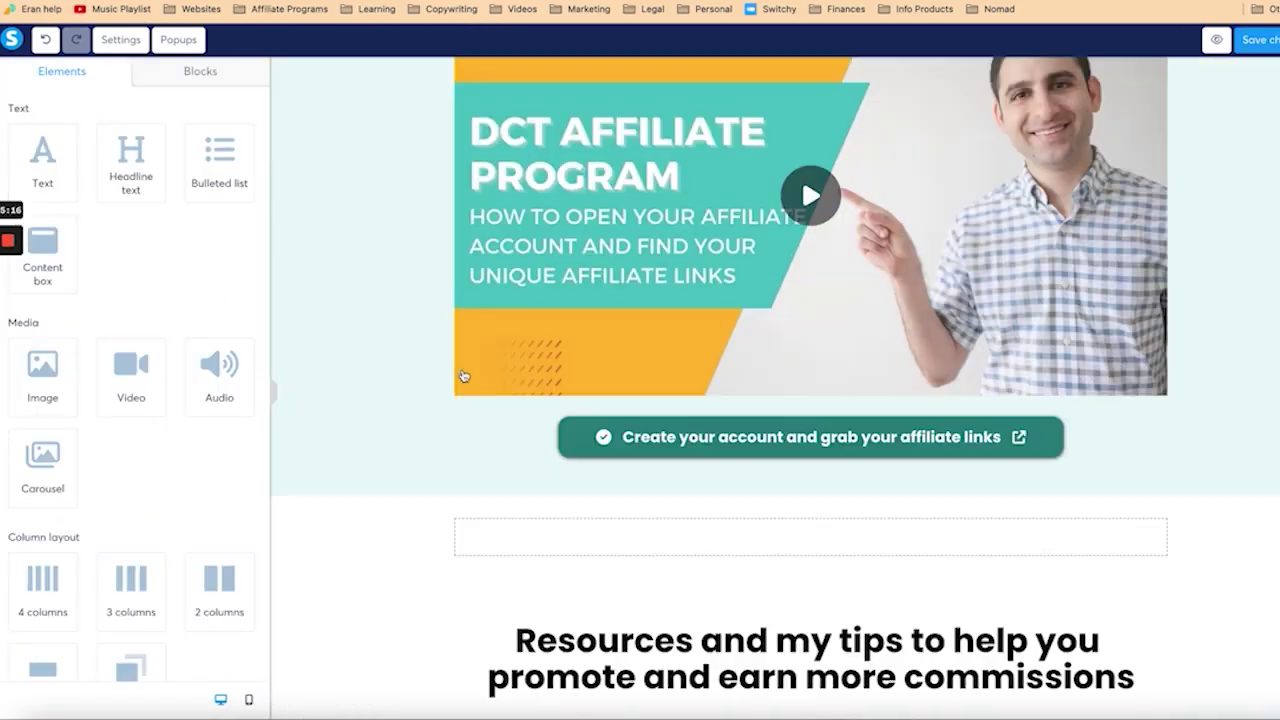
{"action": "scroll", "coordinate": [463, 376], "scroll_direction": "down", "scroll_amount": 8}
{"action": "scroll", "coordinate": [400, 420], "scroll_direction": "up", "scroll_amount": 7}
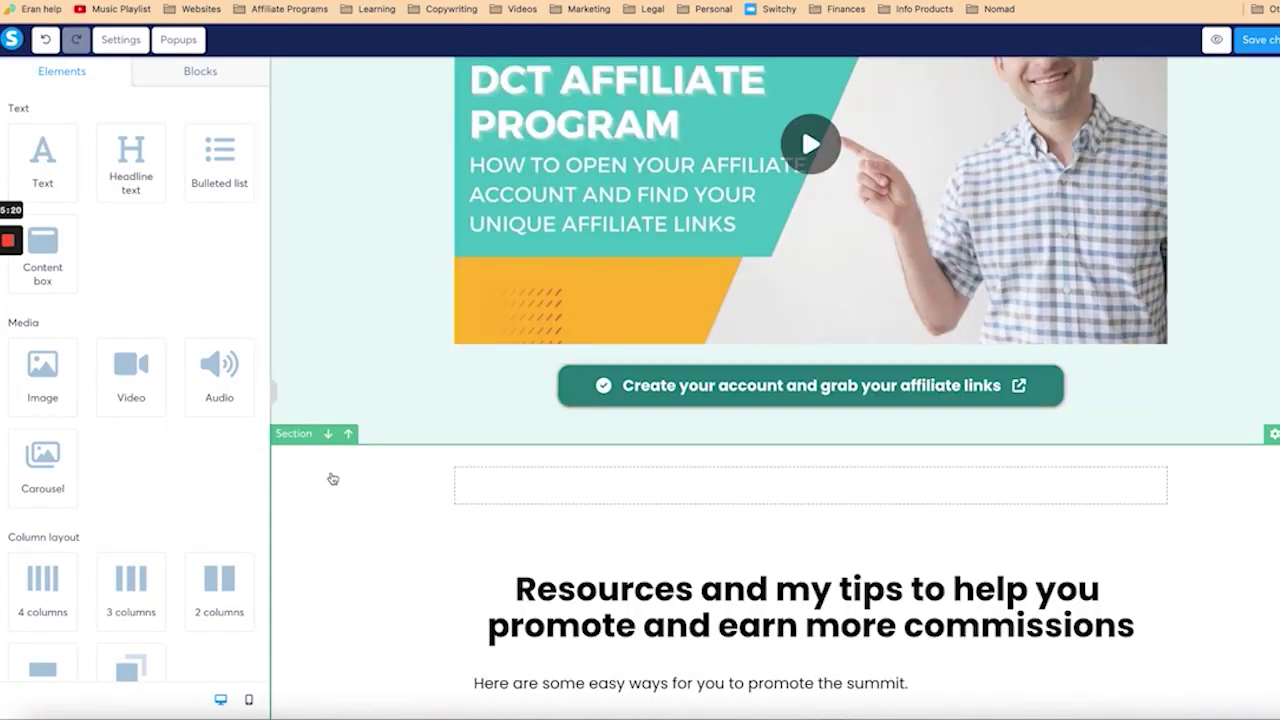
{"action": "left_click", "coordinate": [333, 479]}
{"action": "scroll", "coordinate": [104, 600], "scroll_direction": "down", "scroll_amount": 10}
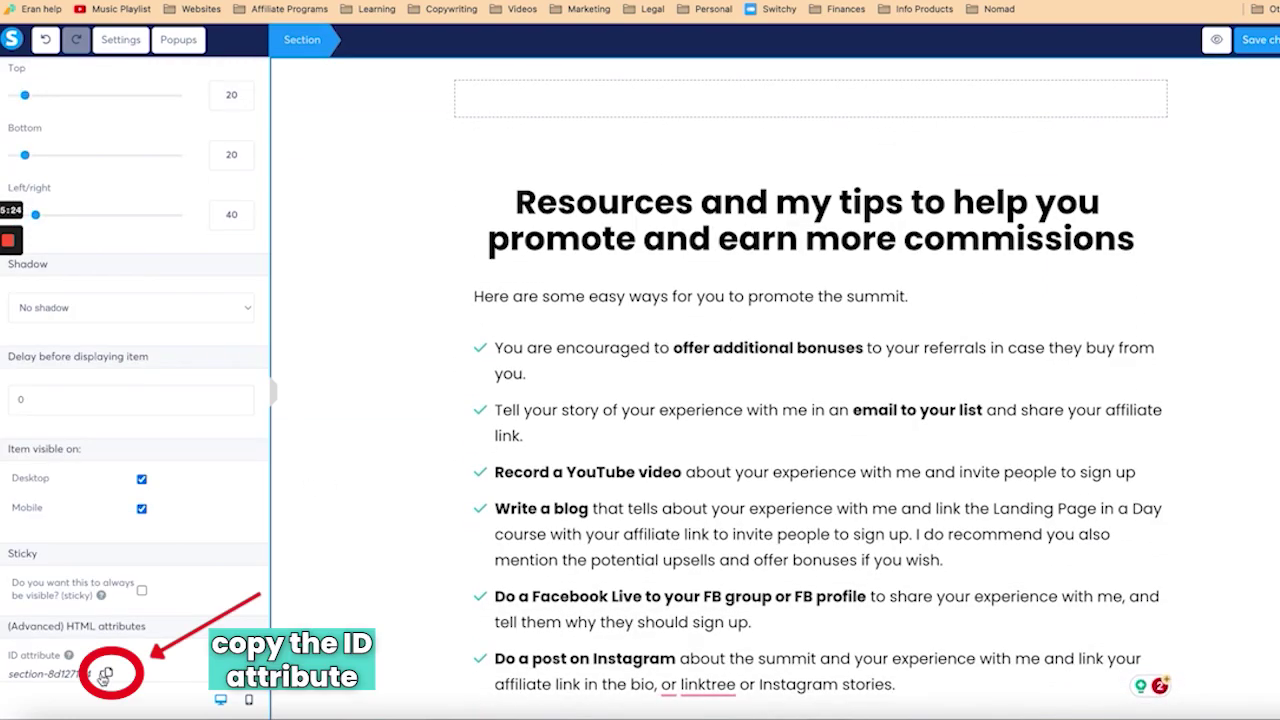
{"action": "left_click", "coordinate": [337, 514]}
{"action": "scroll", "coordinate": [337, 514], "scroll_direction": "up", "scroll_amount": 15}
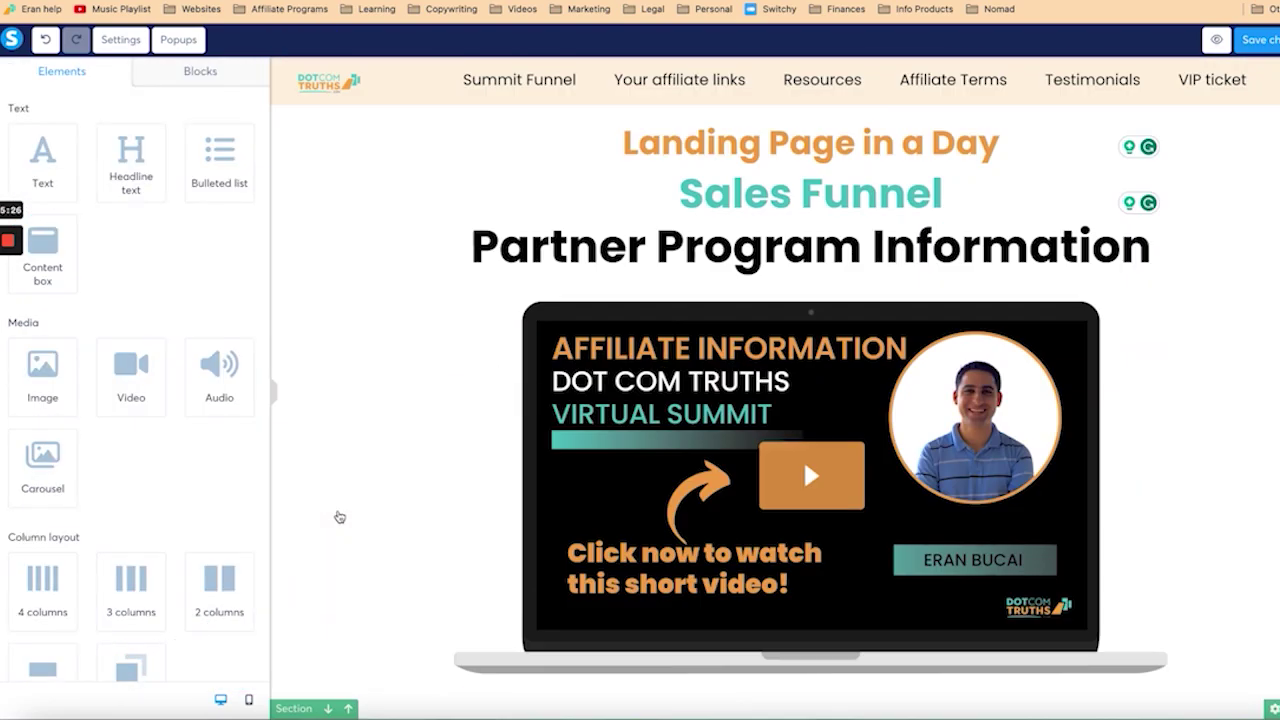
{"action": "left_click", "coordinate": [822, 79]}
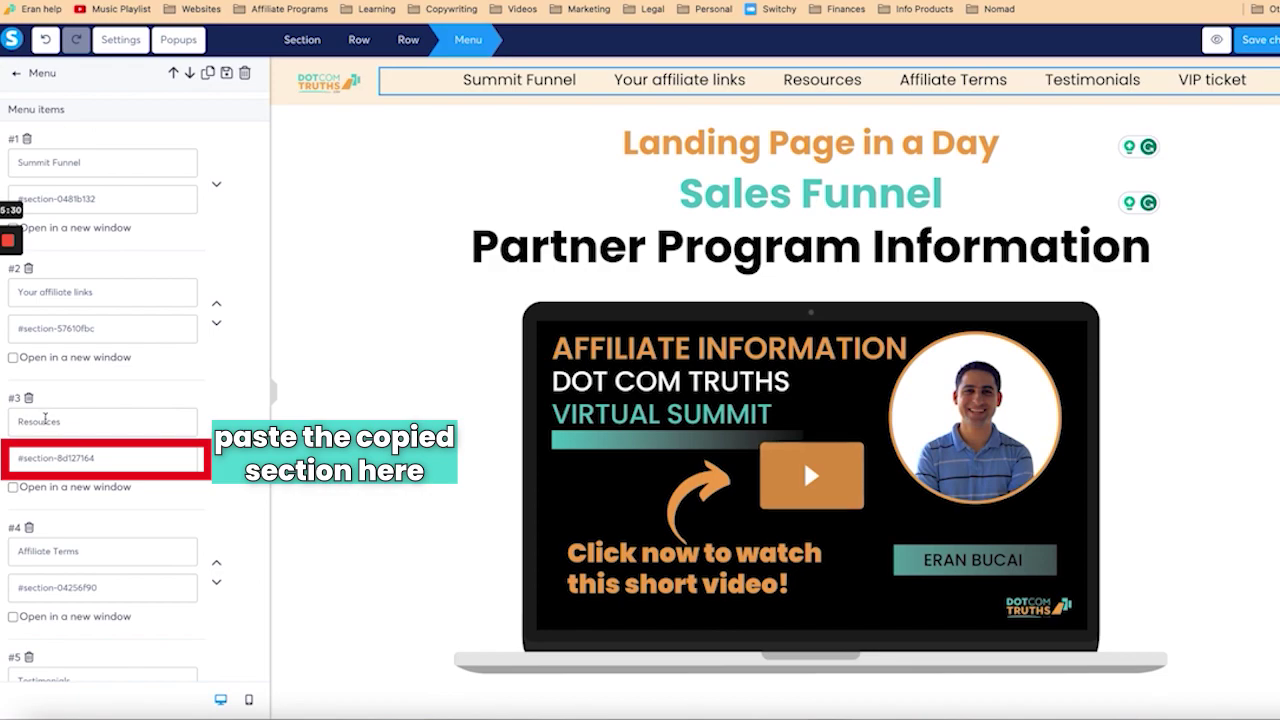
{"action": "left_click", "coordinate": [24, 462]}
{"action": "key", "text": "ctrl+a"}
{"action": "key", "text": "ctrl+v"}
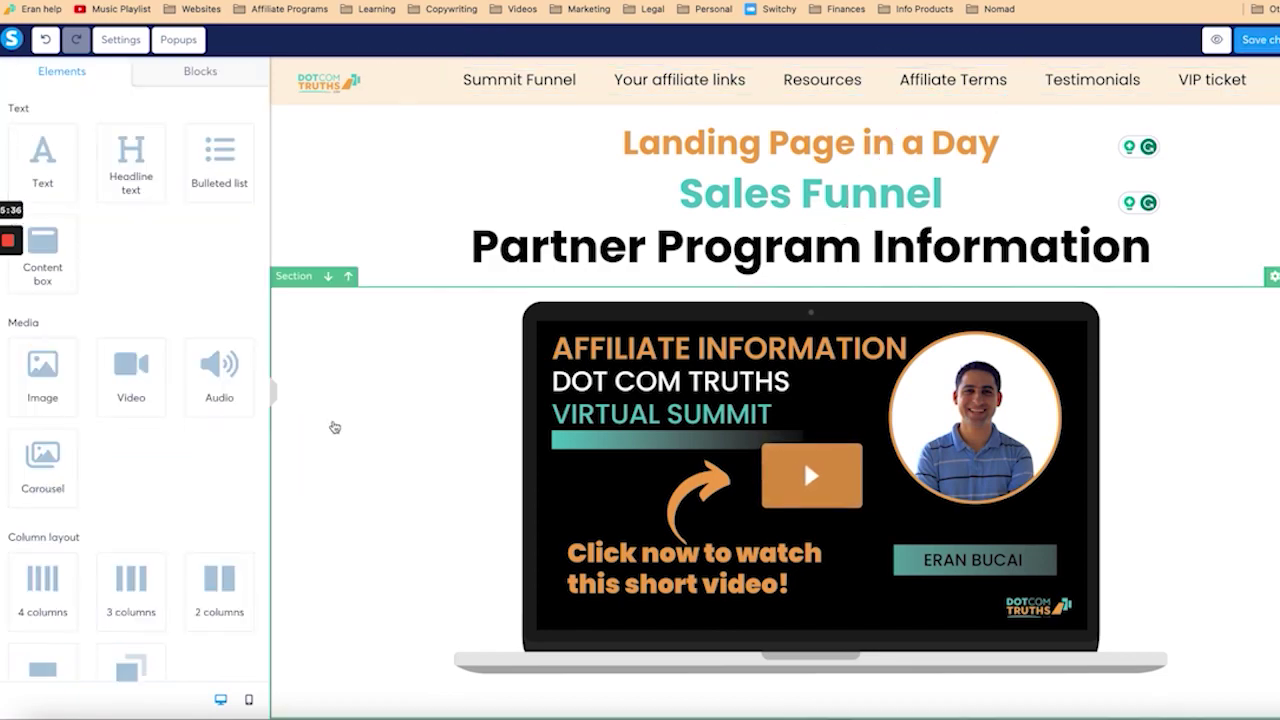
{"action": "scroll", "coordinate": [335, 427], "scroll_direction": "down", "scroll_amount": 15}
{"action": "scroll", "coordinate": [335, 427], "scroll_direction": "down", "scroll_amount": 5}
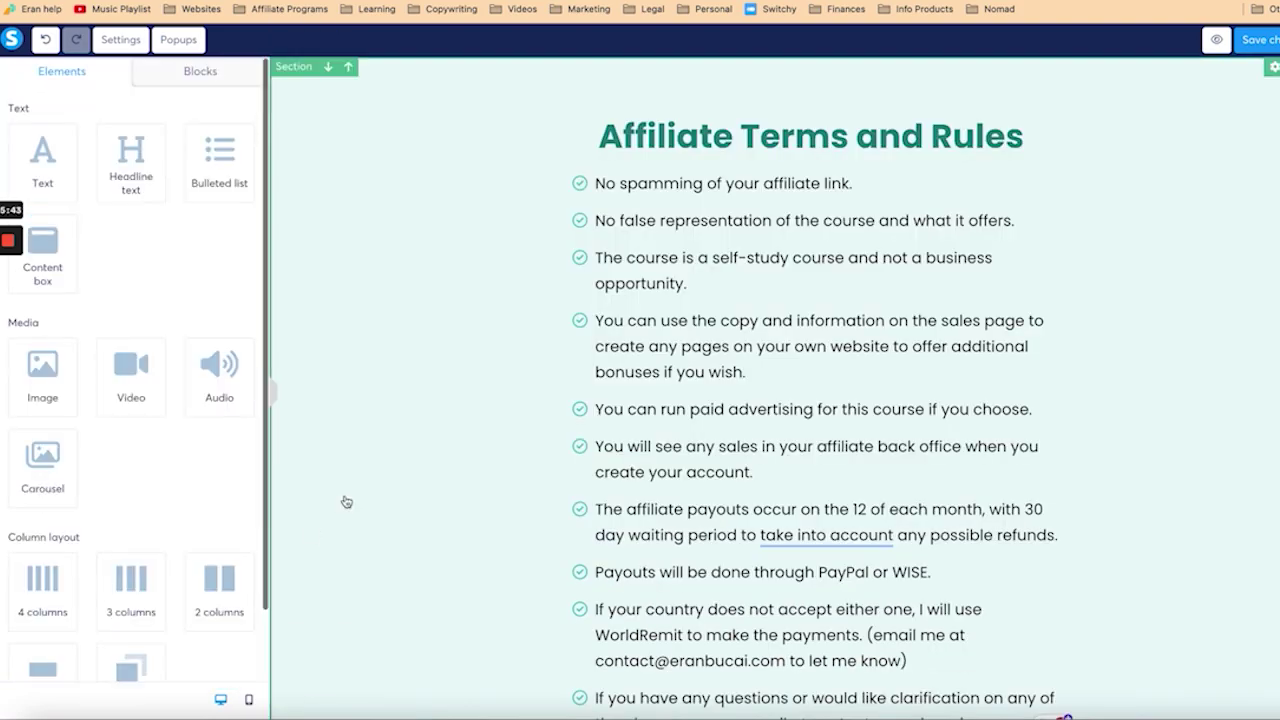
{"action": "scroll", "coordinate": [346, 503], "scroll_direction": "up", "scroll_amount": 20}
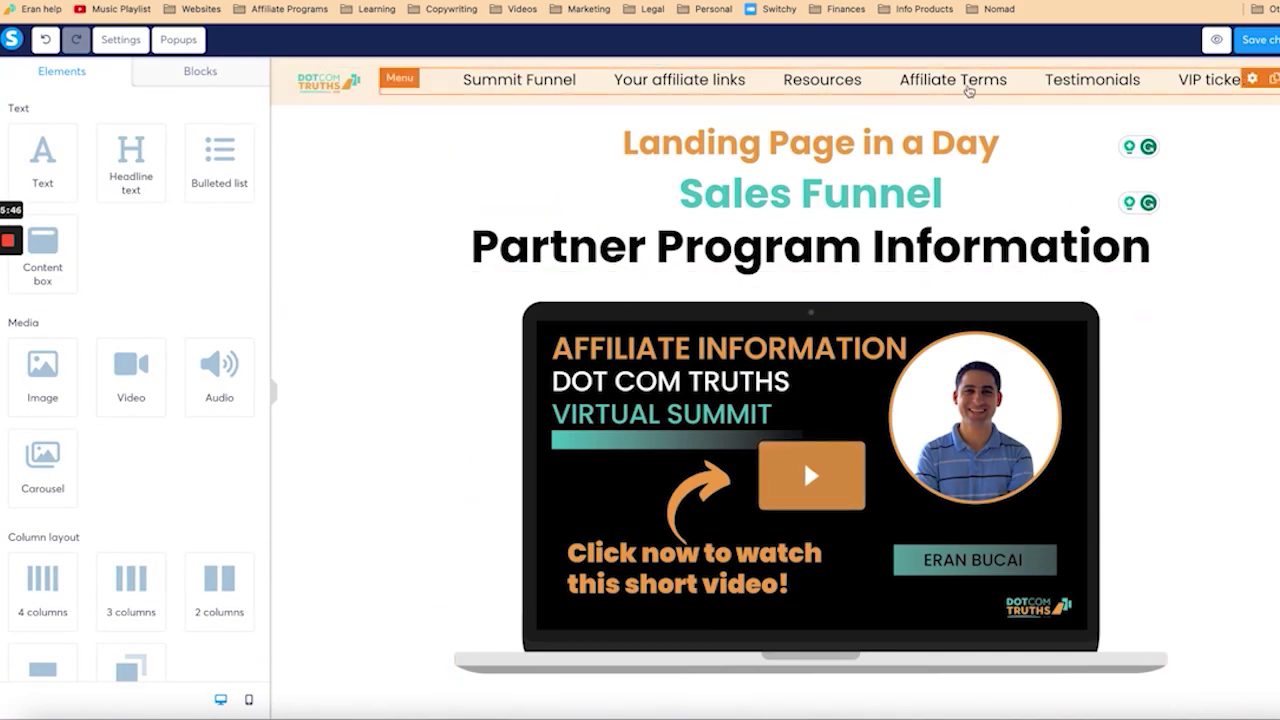
{"action": "left_click", "coordinate": [966, 90]}
{"action": "scroll", "coordinate": [87, 407], "scroll_direction": "down", "scroll_amount": 3}
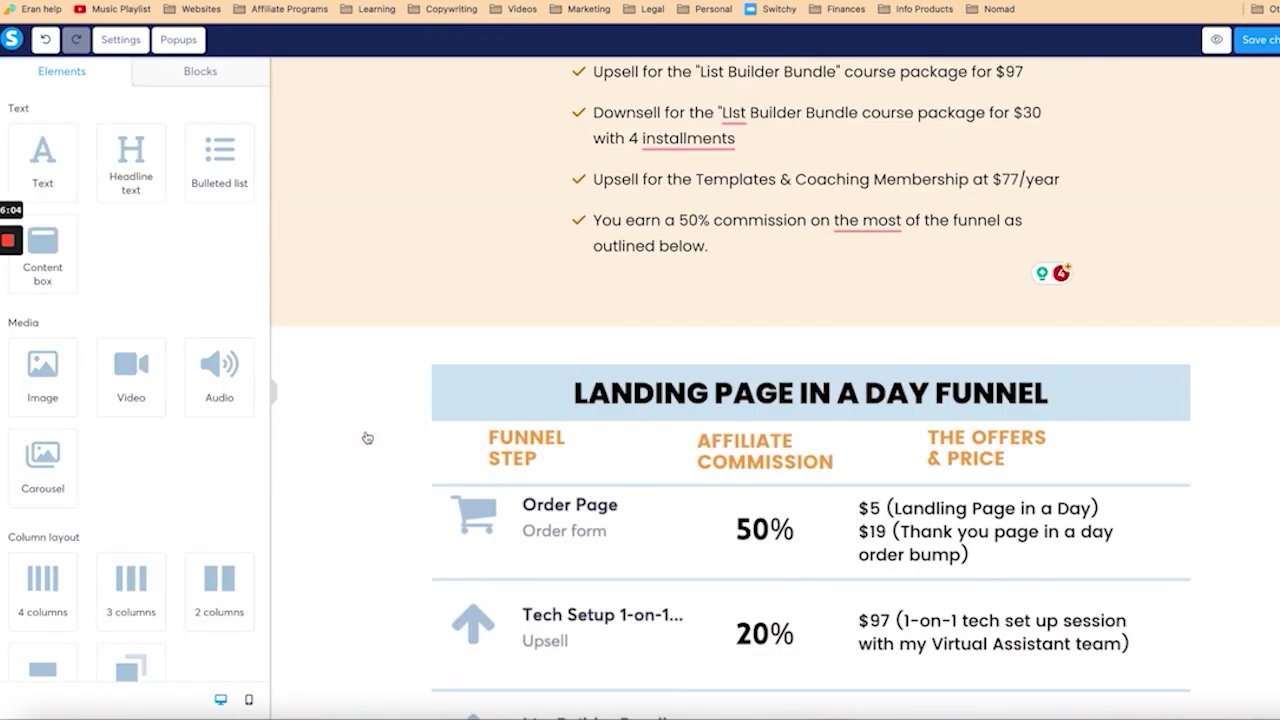
{"action": "scroll", "coordinate": [366, 437], "scroll_direction": "down", "scroll_amount": 20}
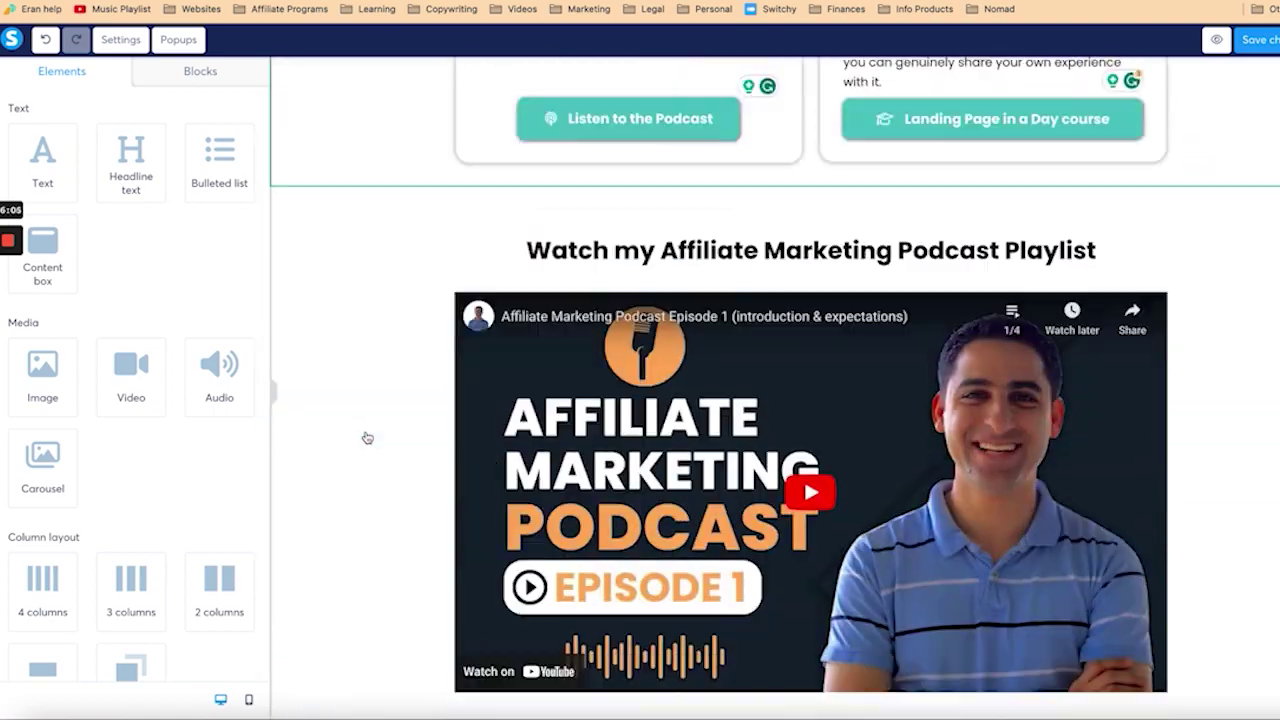
{"action": "scroll", "coordinate": [367, 438], "scroll_direction": "down", "scroll_amount": 6}
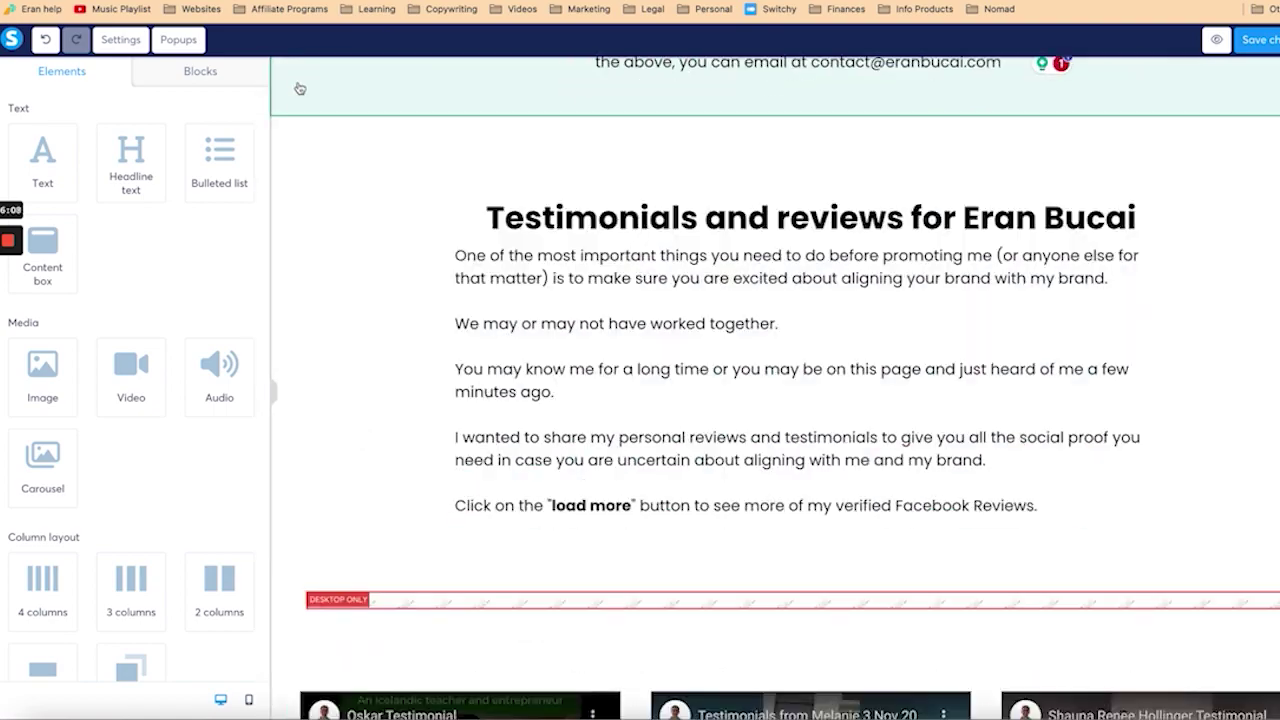
{"action": "left_click", "coordinate": [300, 130]}
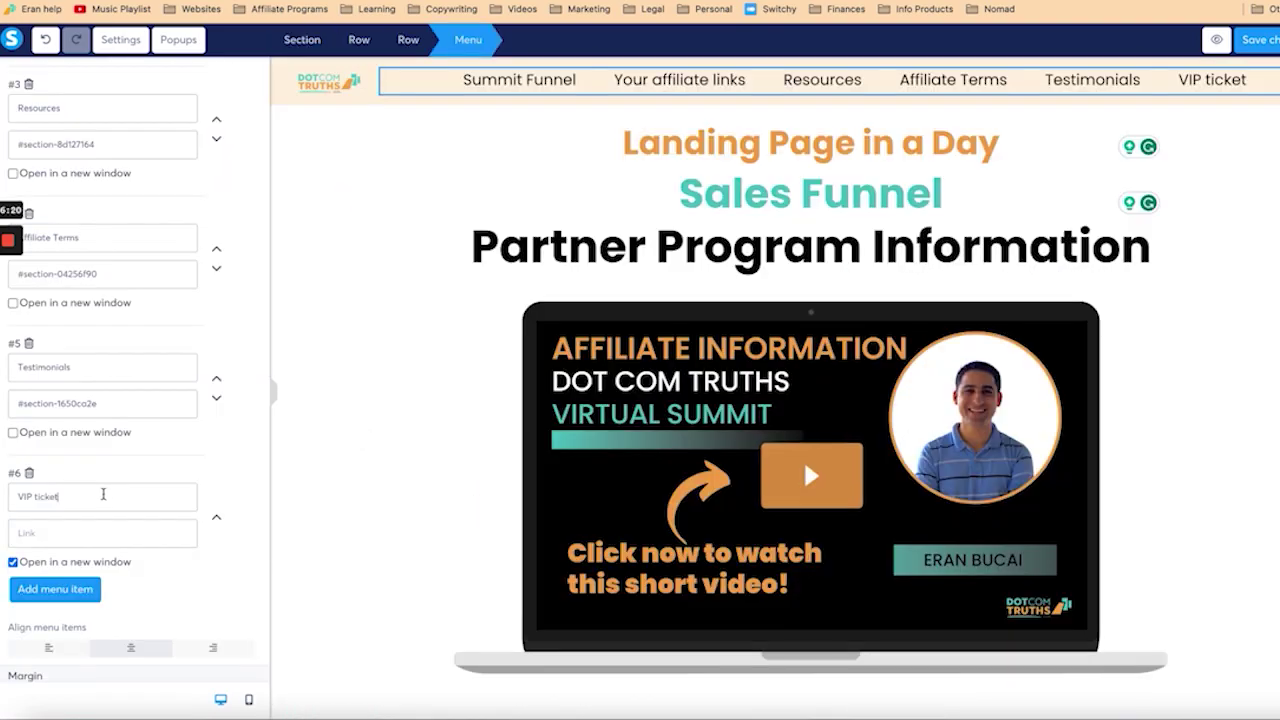
{"action": "triple_click", "coordinate": [103, 494]}
{"action": "type", "text": "Sale"}
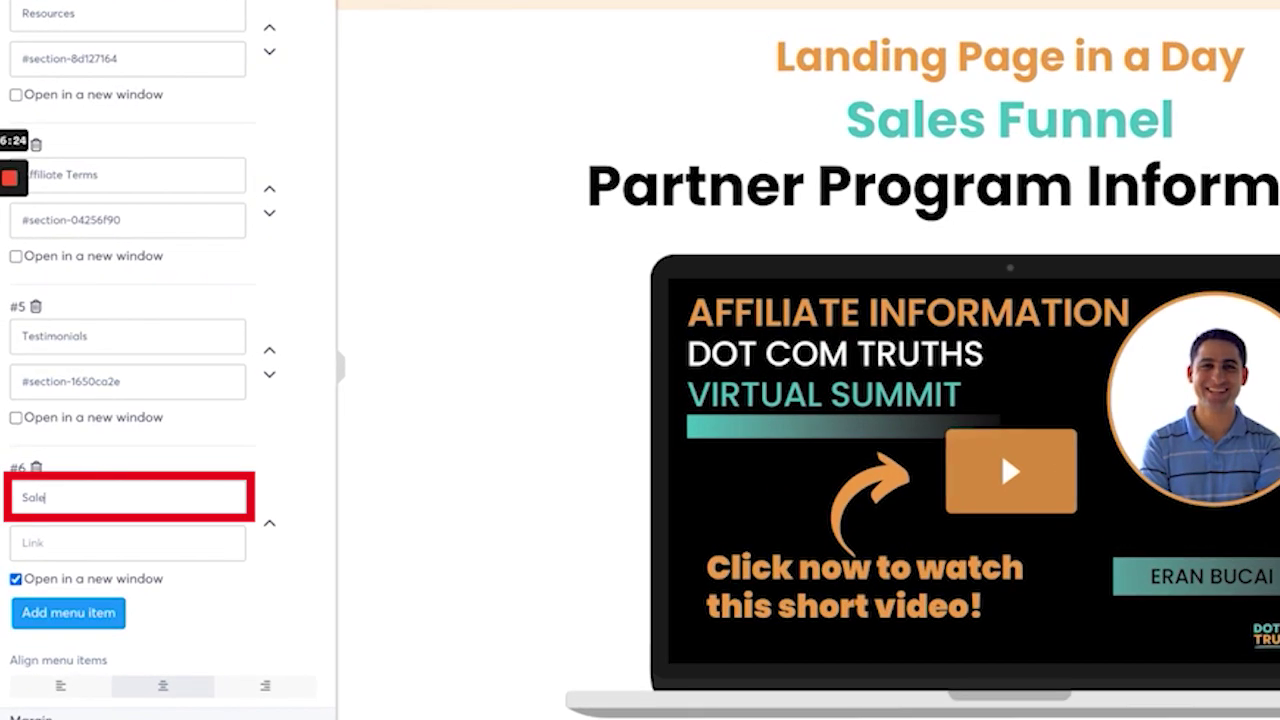
{"action": "type", "text": "s page"}
{"action": "left_click", "coordinate": [114, 541]}
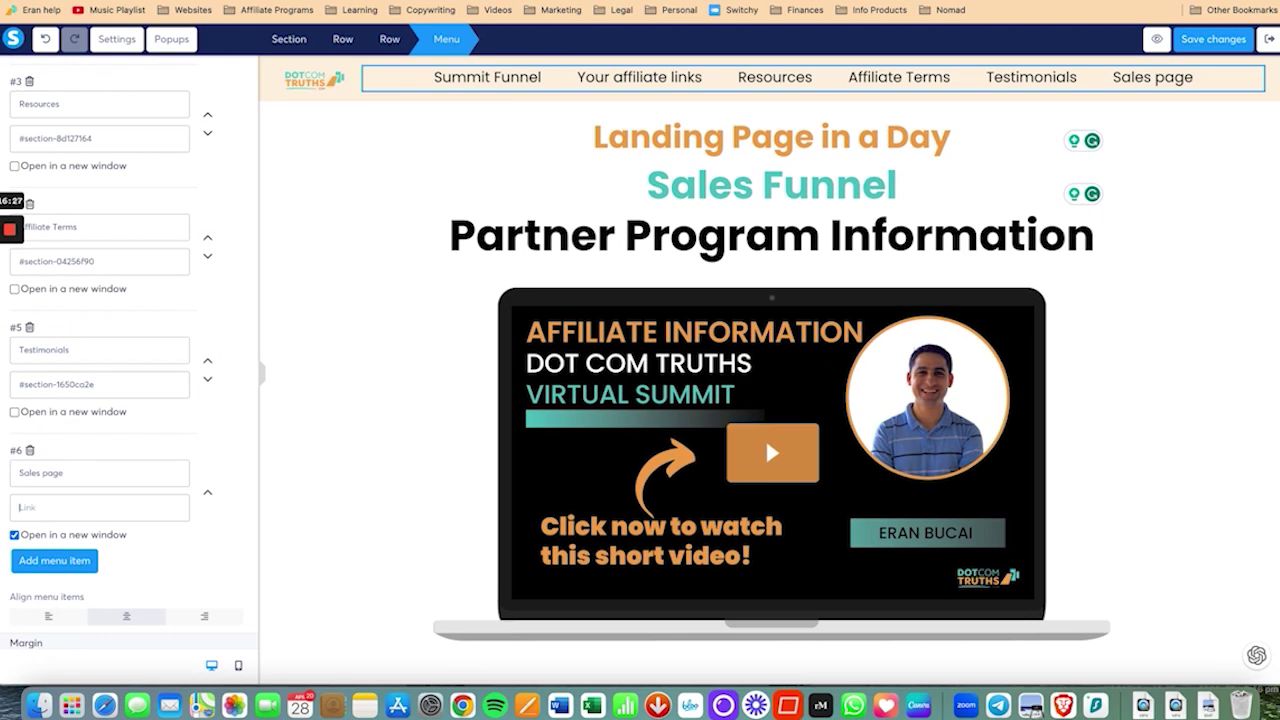
{"action": "key", "text": "super+t"}
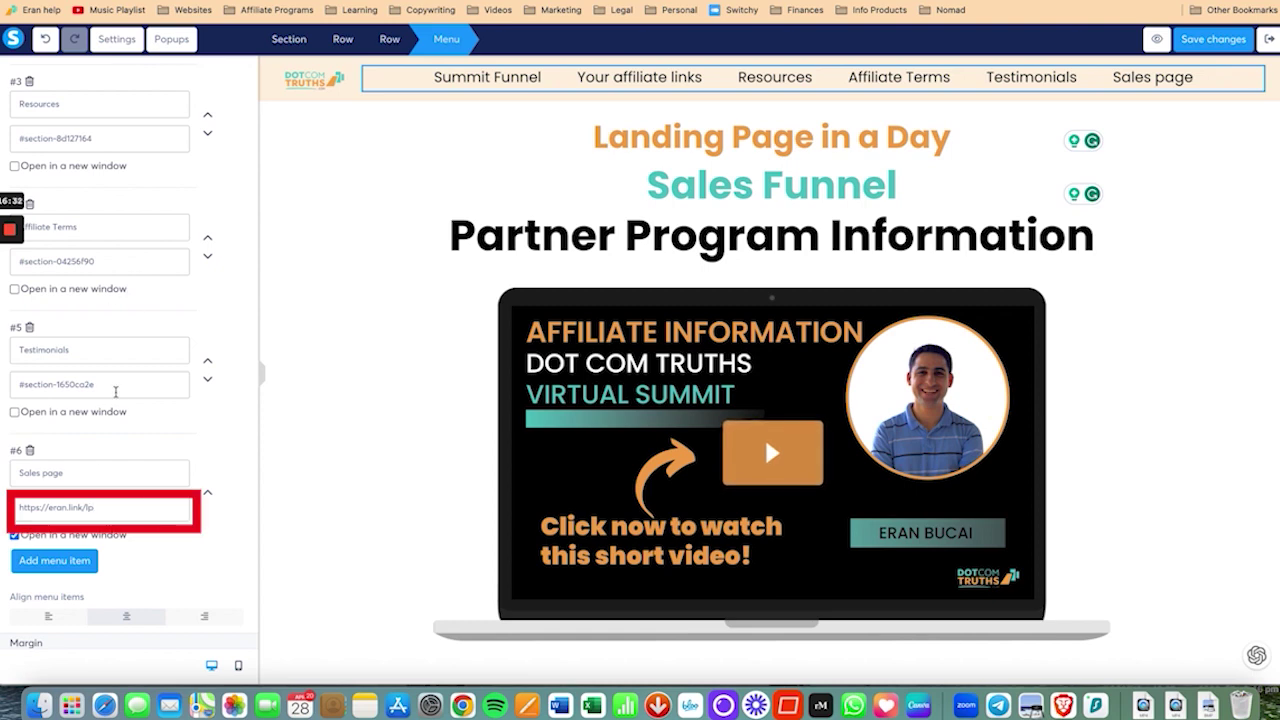
{"action": "left_click", "coordinate": [1218, 42]}
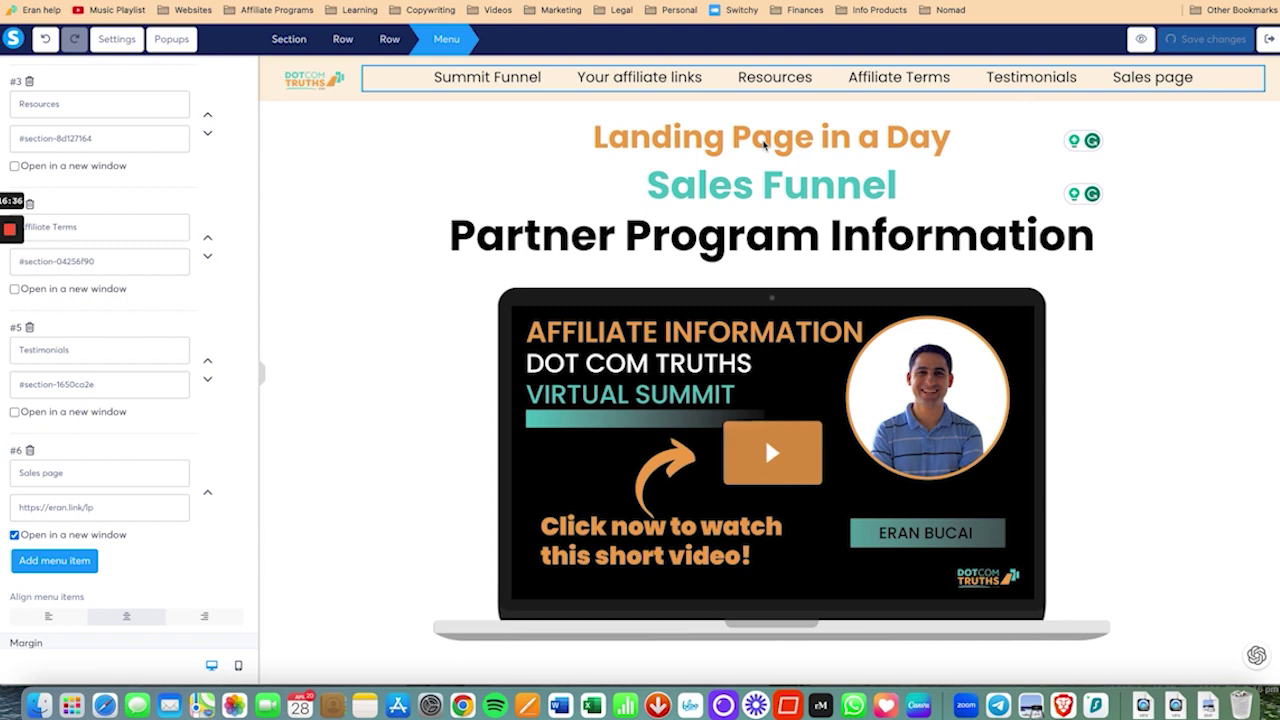
Step: Set the Landing Page in a Day heading to font size 64 and change 'Partner' to 'Affiliate' in the headline
{"action": "left_click", "coordinate": [764, 144]}
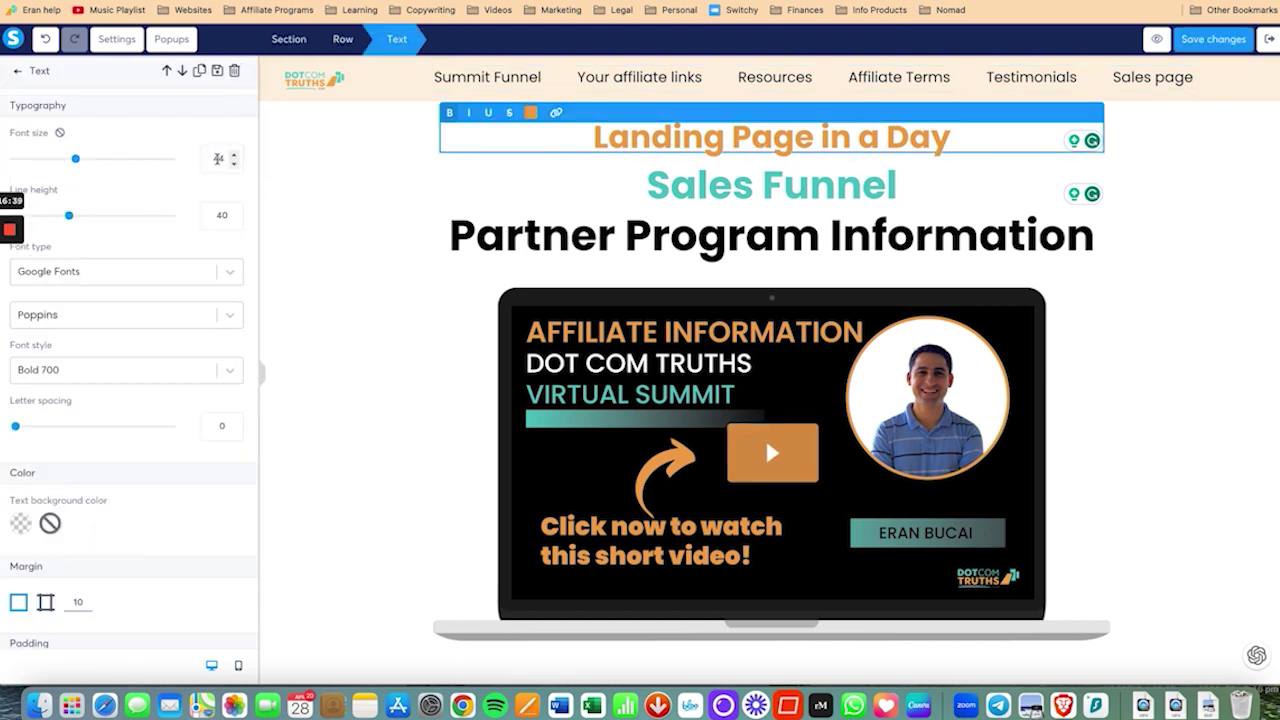
{"action": "double_click", "coordinate": [218, 158]}
{"action": "type", "text": "64"}
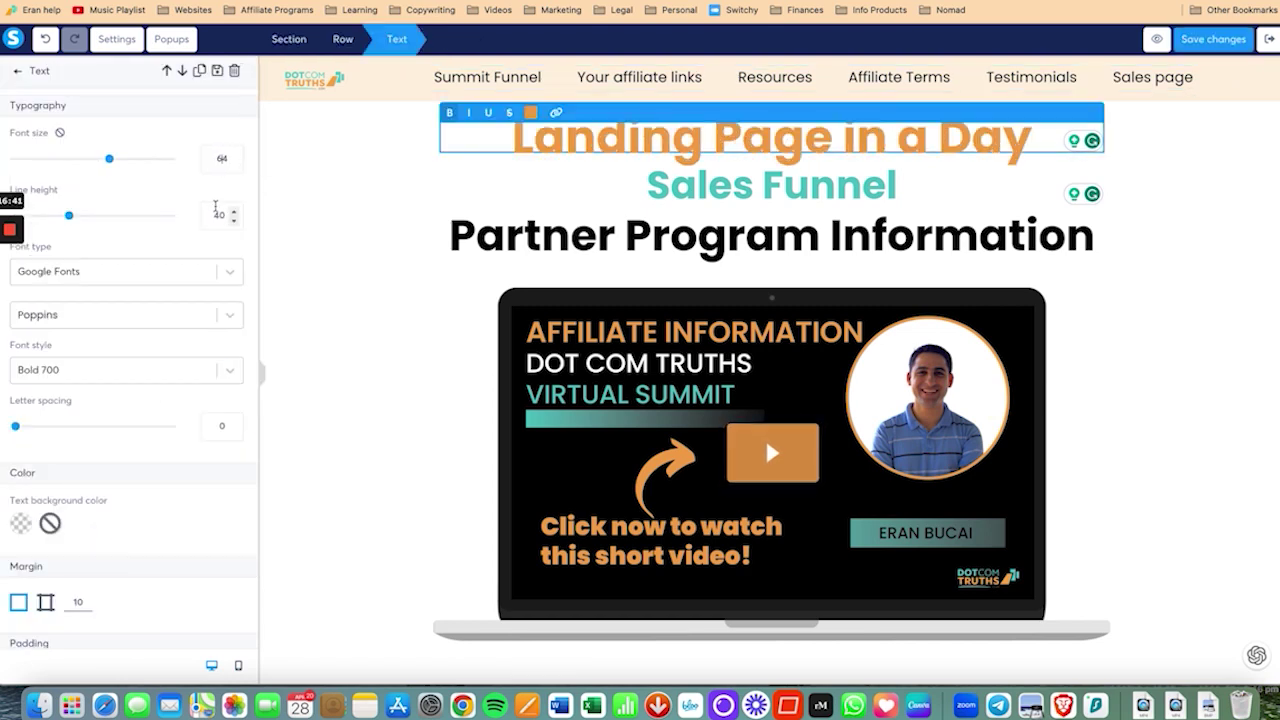
{"action": "left_click", "coordinate": [842, 240]}
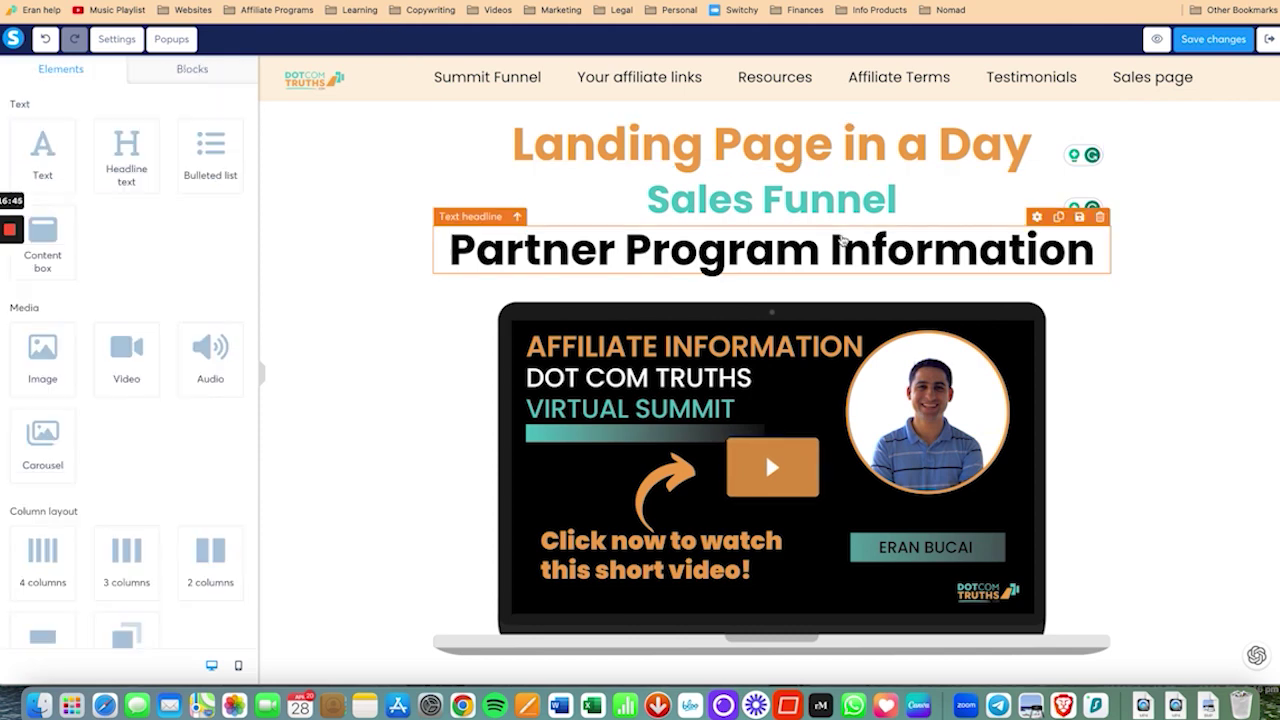
{"action": "double_click", "coordinate": [530, 249]}
{"action": "type", "text": "Affiliate"}
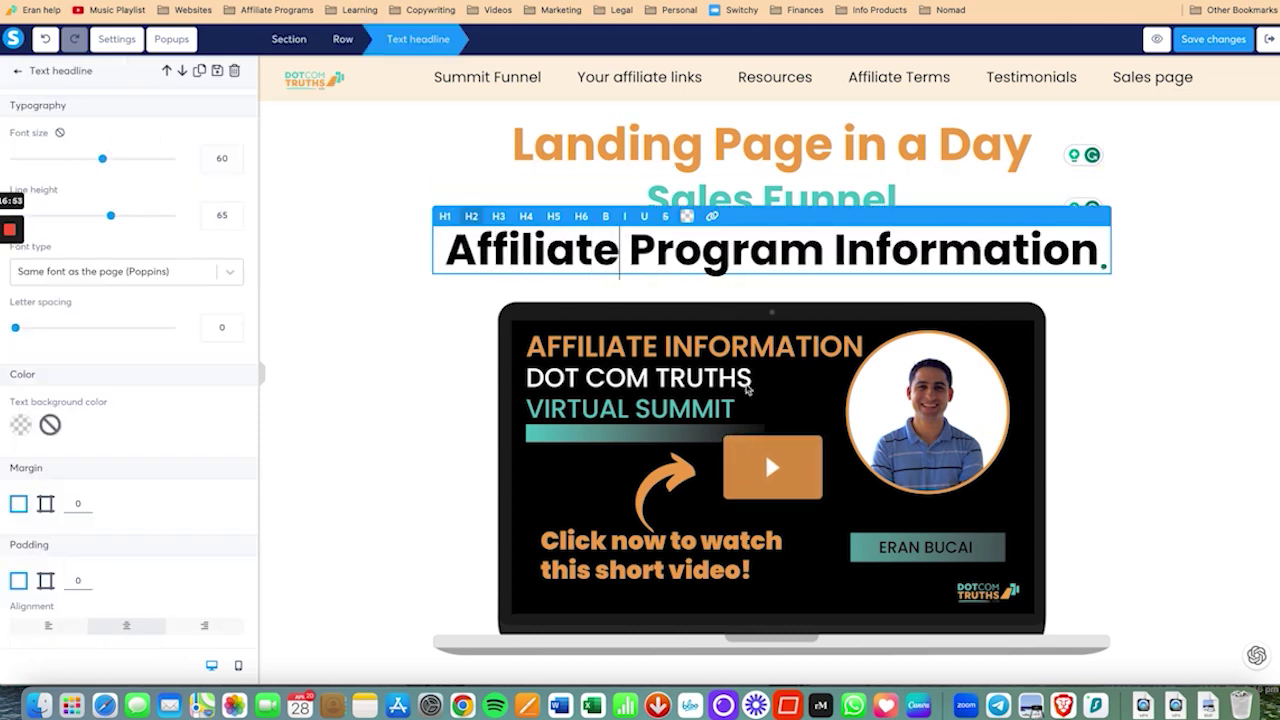
Step: Delete the affiliate video element, confirm the deletion, and save the page
{"action": "left_click", "coordinate": [746, 390]}
{"action": "left_click", "coordinate": [1100, 292]}
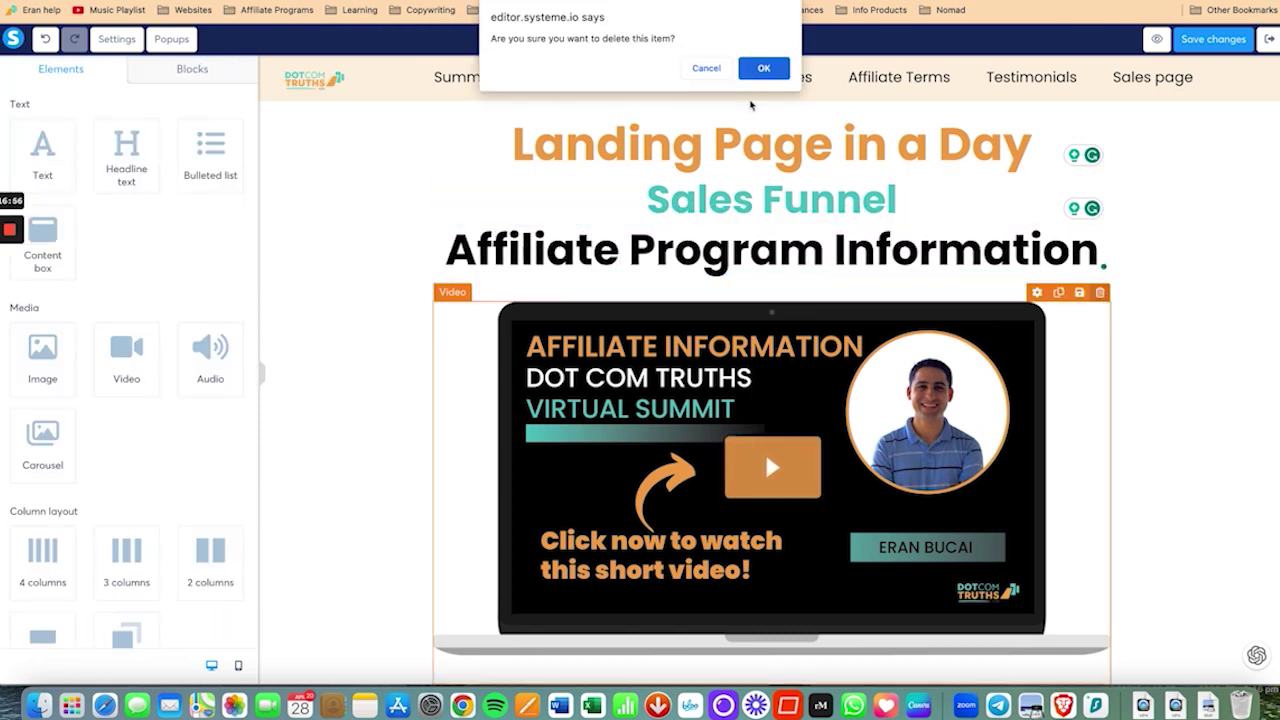
{"action": "left_click", "coordinate": [763, 68]}
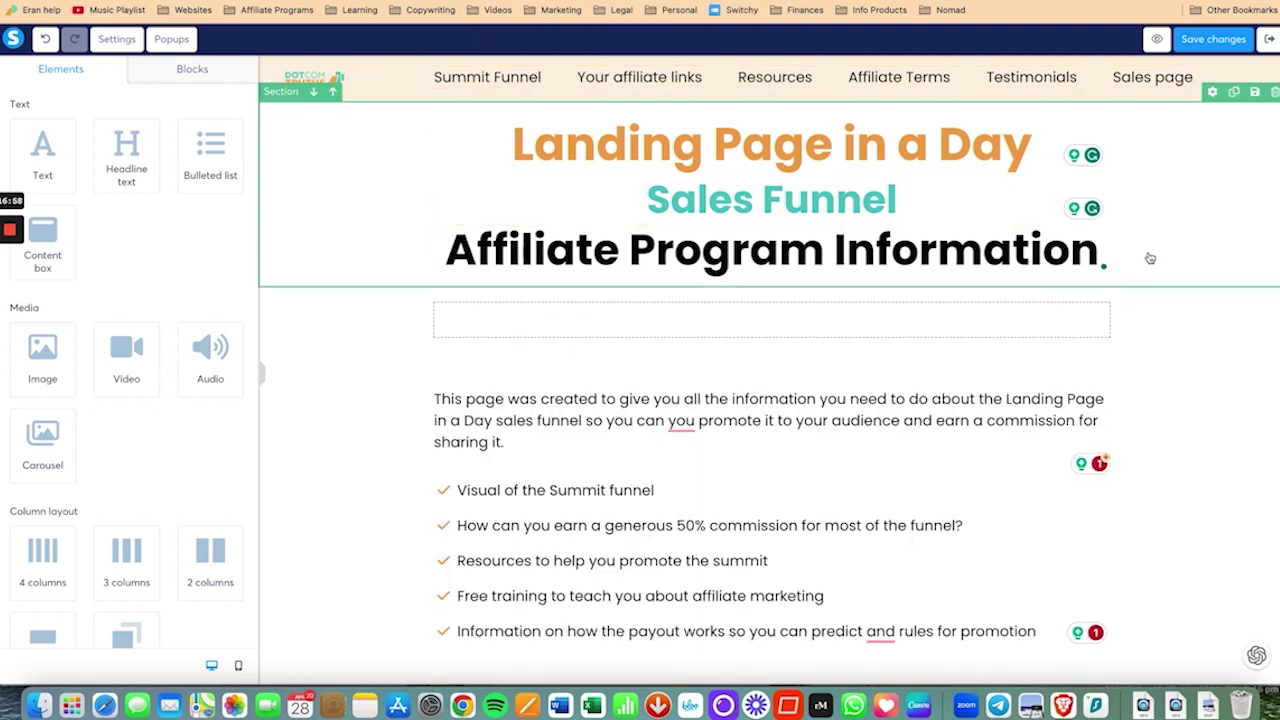
{"action": "left_click", "coordinate": [1222, 39]}
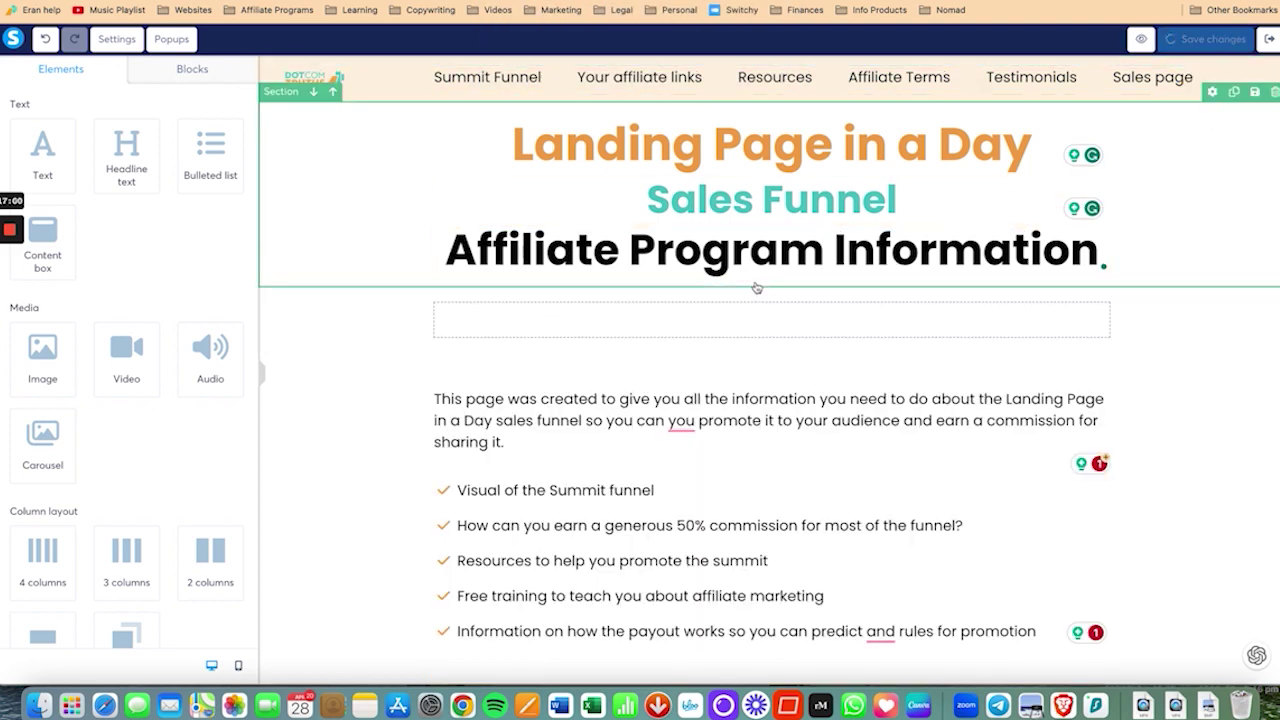
{"action": "left_click", "coordinate": [714, 310]}
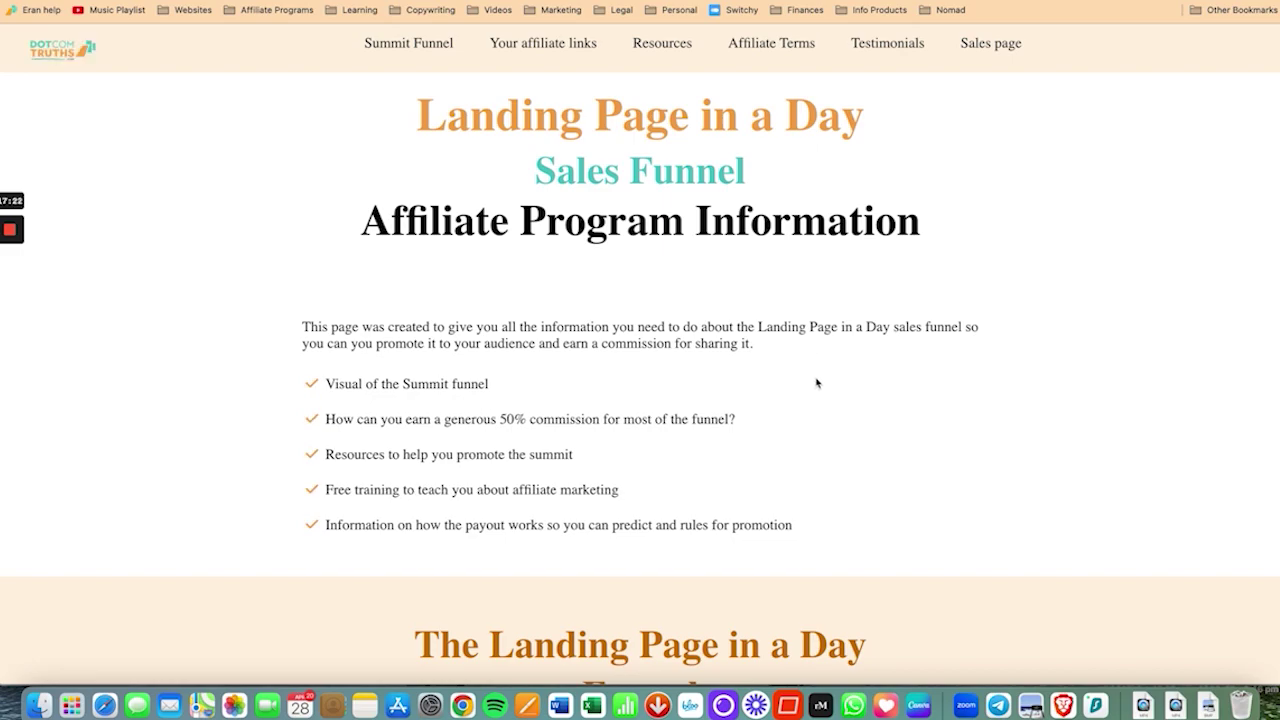
Step: On the live page, test the podcast link and each menu jump: testimonials, Terms, Resources, affiliate links, funnel
{"action": "scroll", "coordinate": [816, 383], "scroll_direction": "down", "scroll_amount": 15}
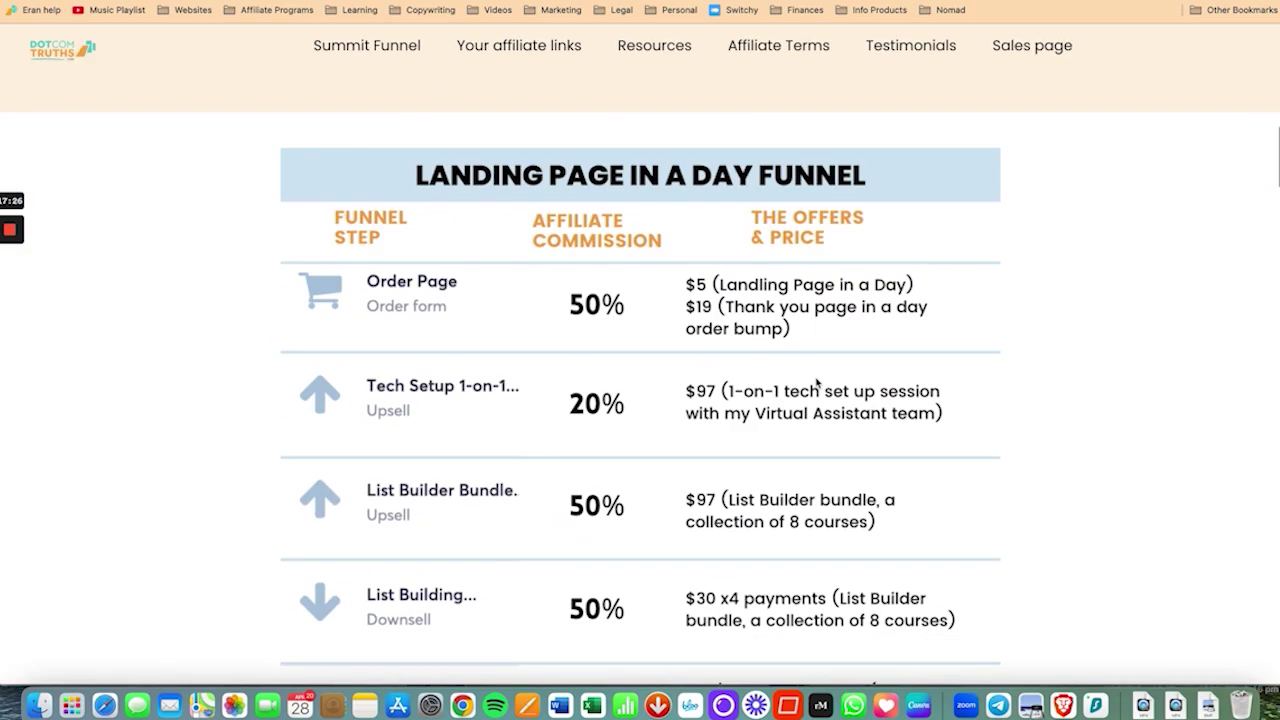
{"action": "scroll", "coordinate": [816, 383], "scroll_direction": "down", "scroll_amount": 20}
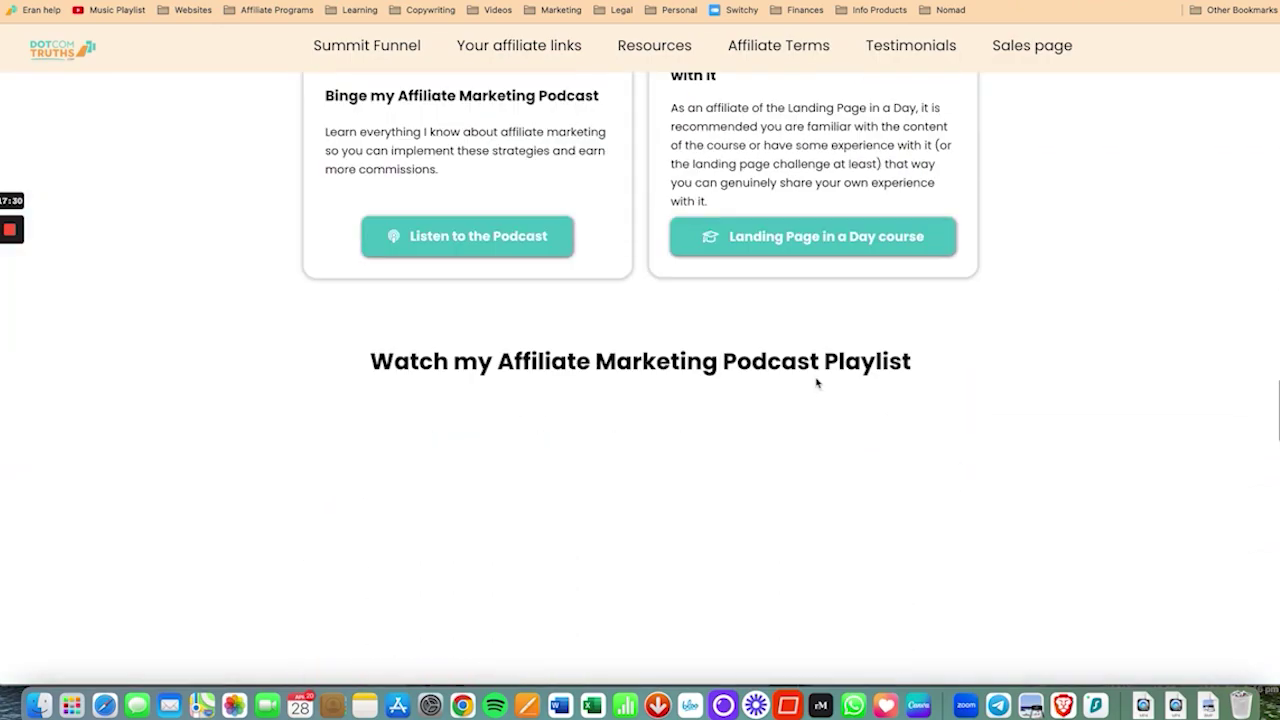
{"action": "left_click", "coordinate": [519, 238]}
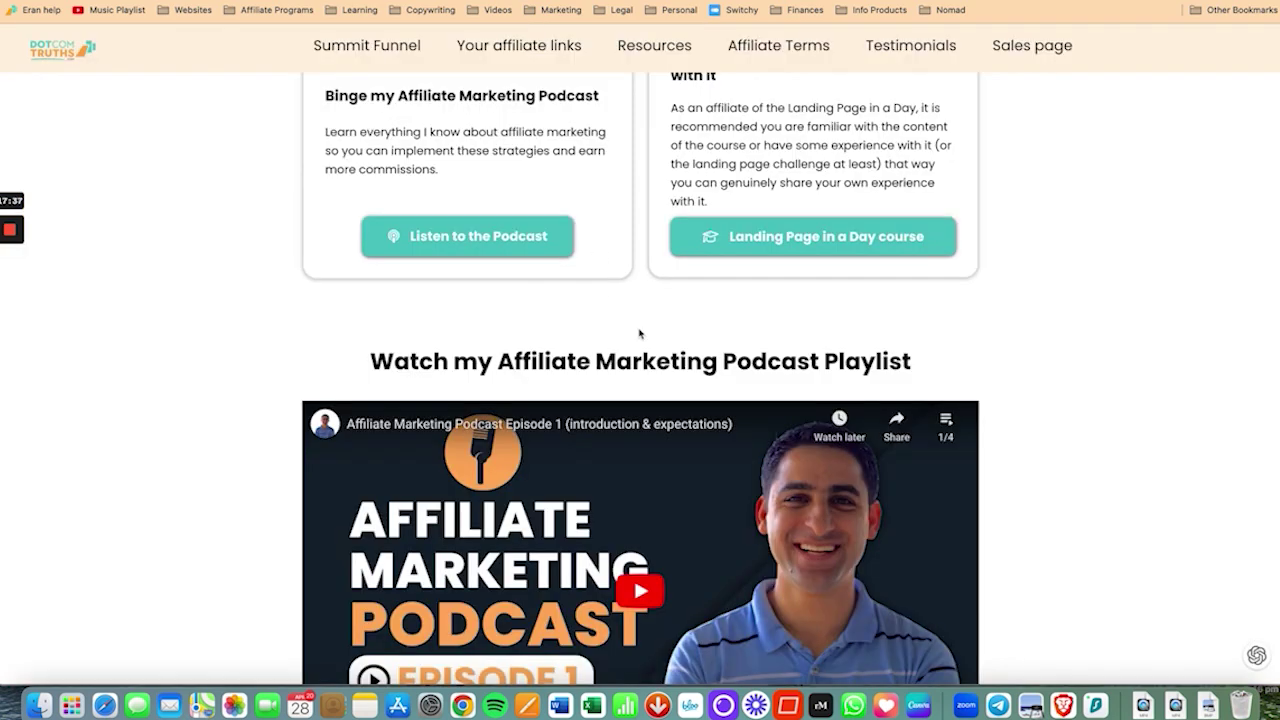
{"action": "scroll", "coordinate": [640, 331], "scroll_direction": "down", "scroll_amount": 20}
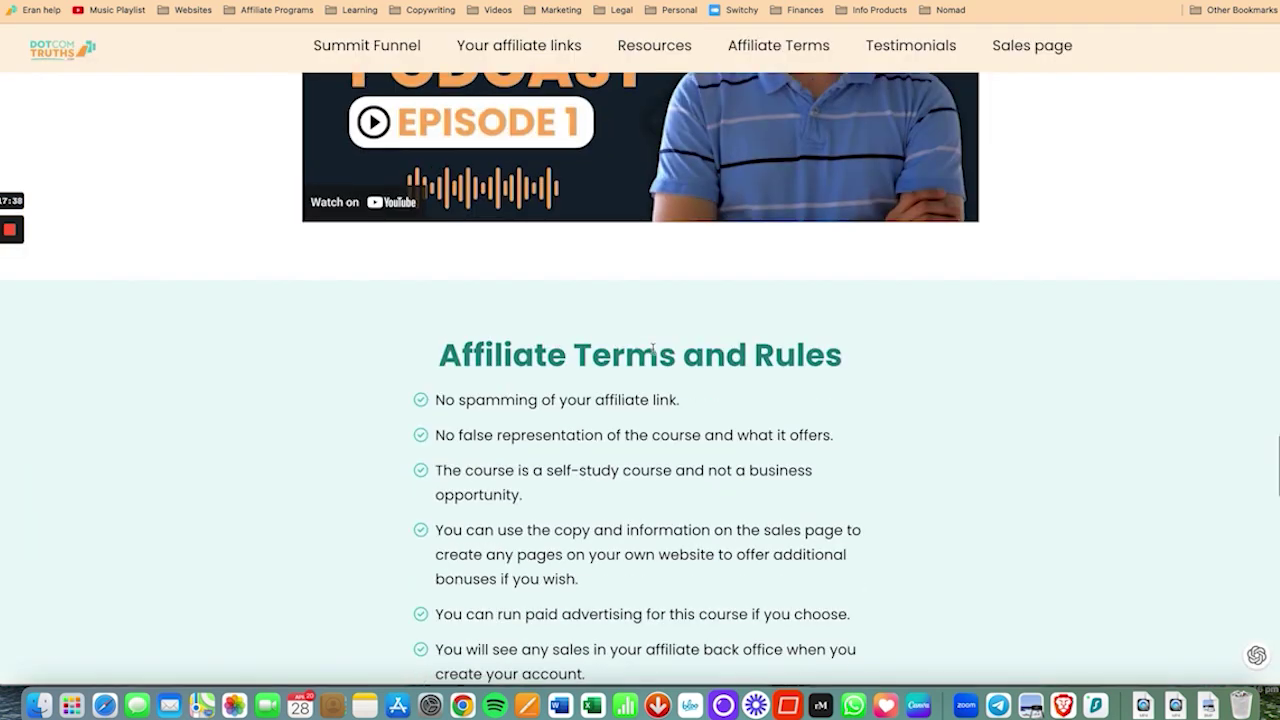
{"action": "scroll", "coordinate": [654, 353], "scroll_direction": "up", "scroll_amount": 20}
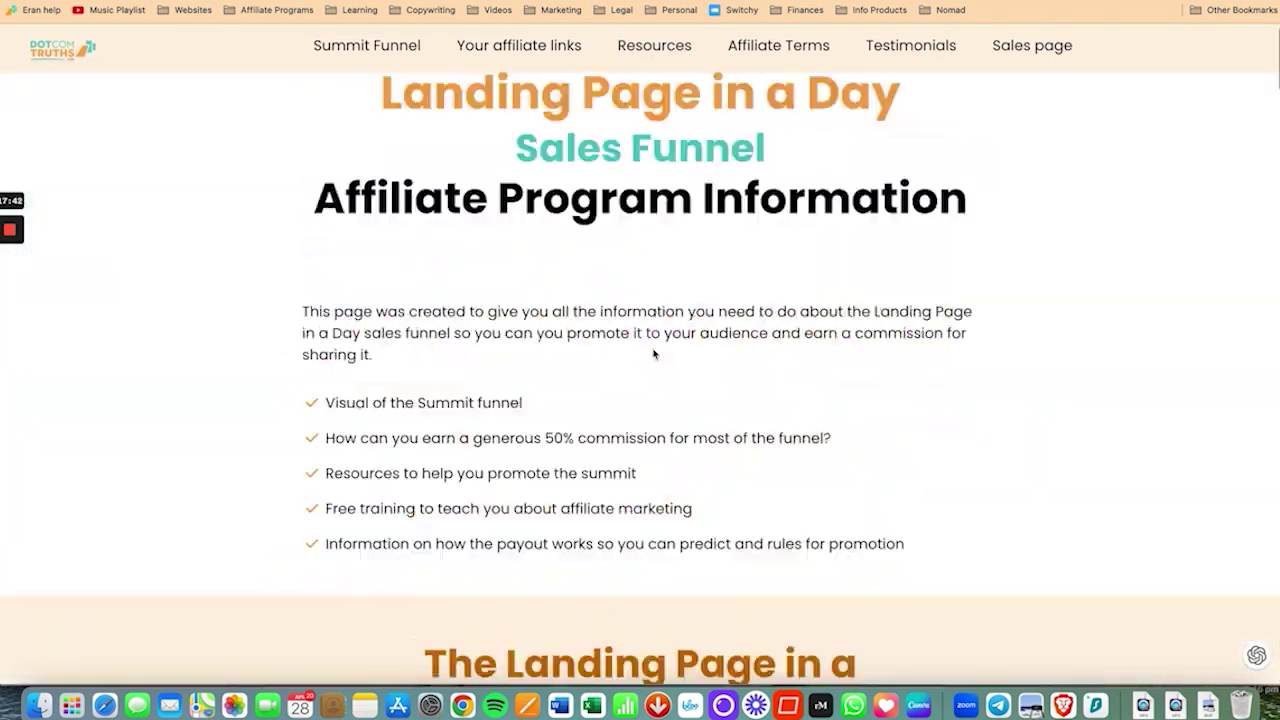
{"action": "left_click", "coordinate": [913, 47]}
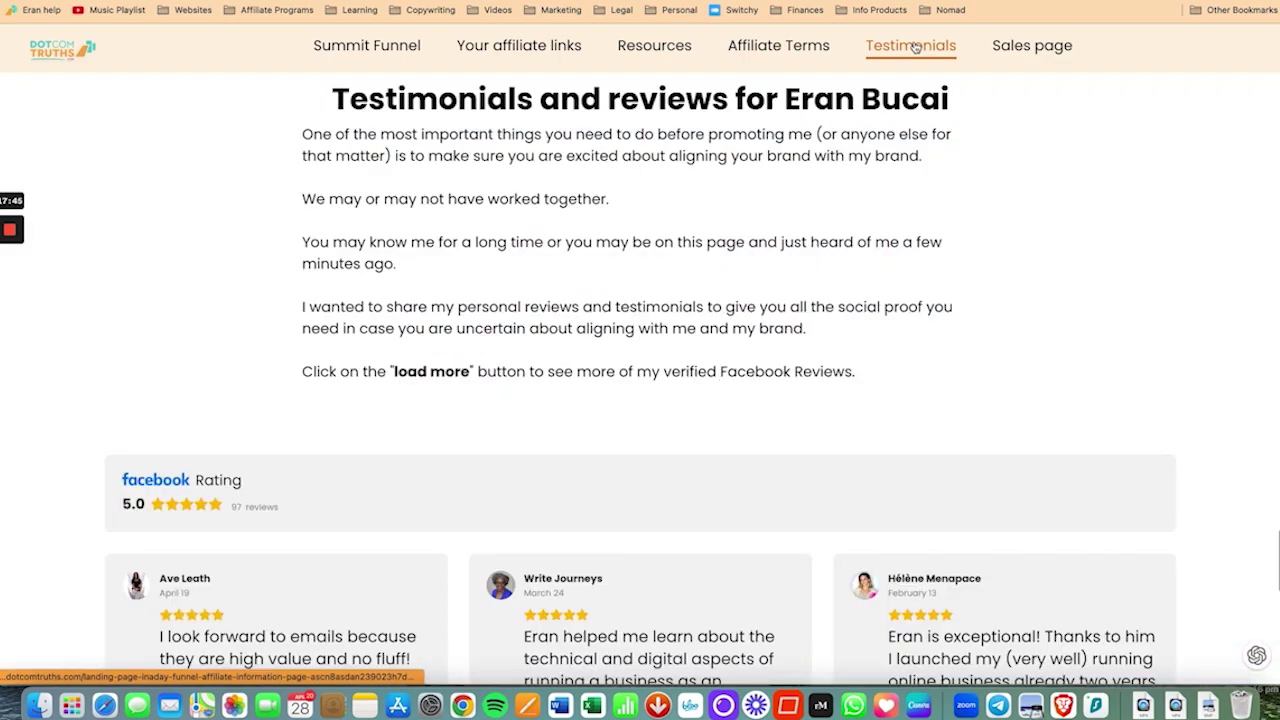
{"action": "left_click", "coordinate": [790, 50]}
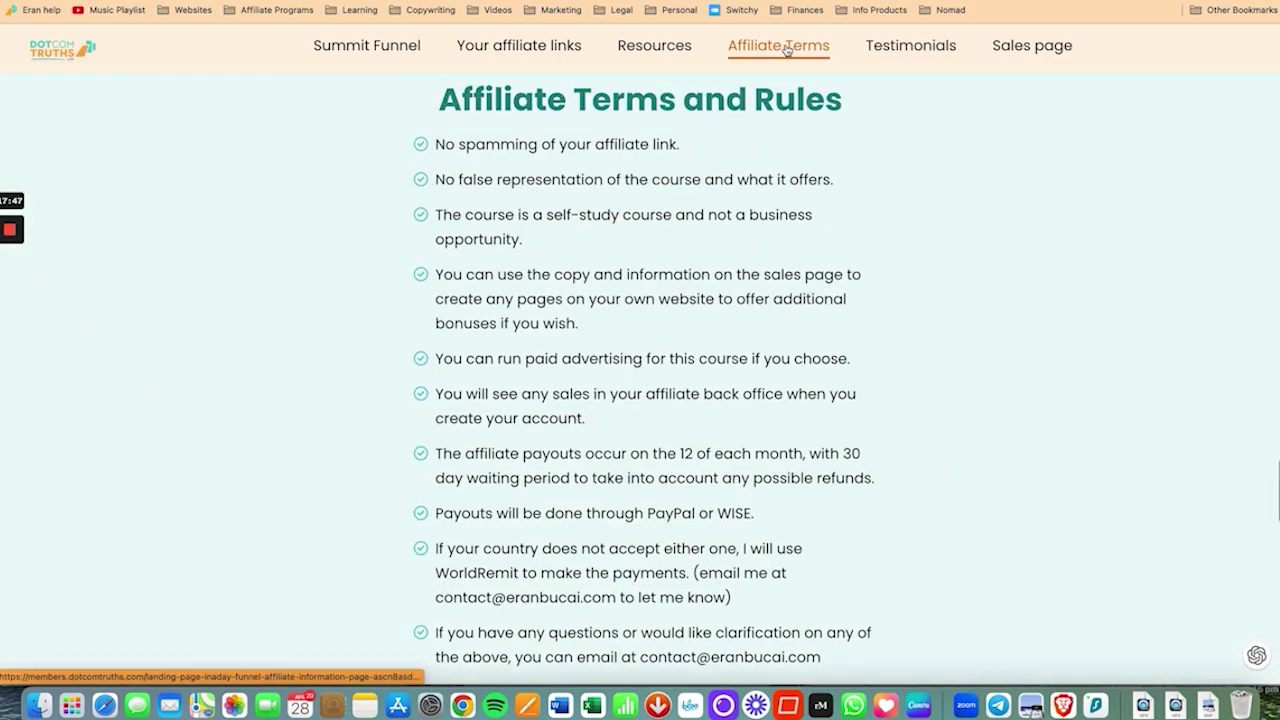
{"action": "left_click", "coordinate": [685, 55]}
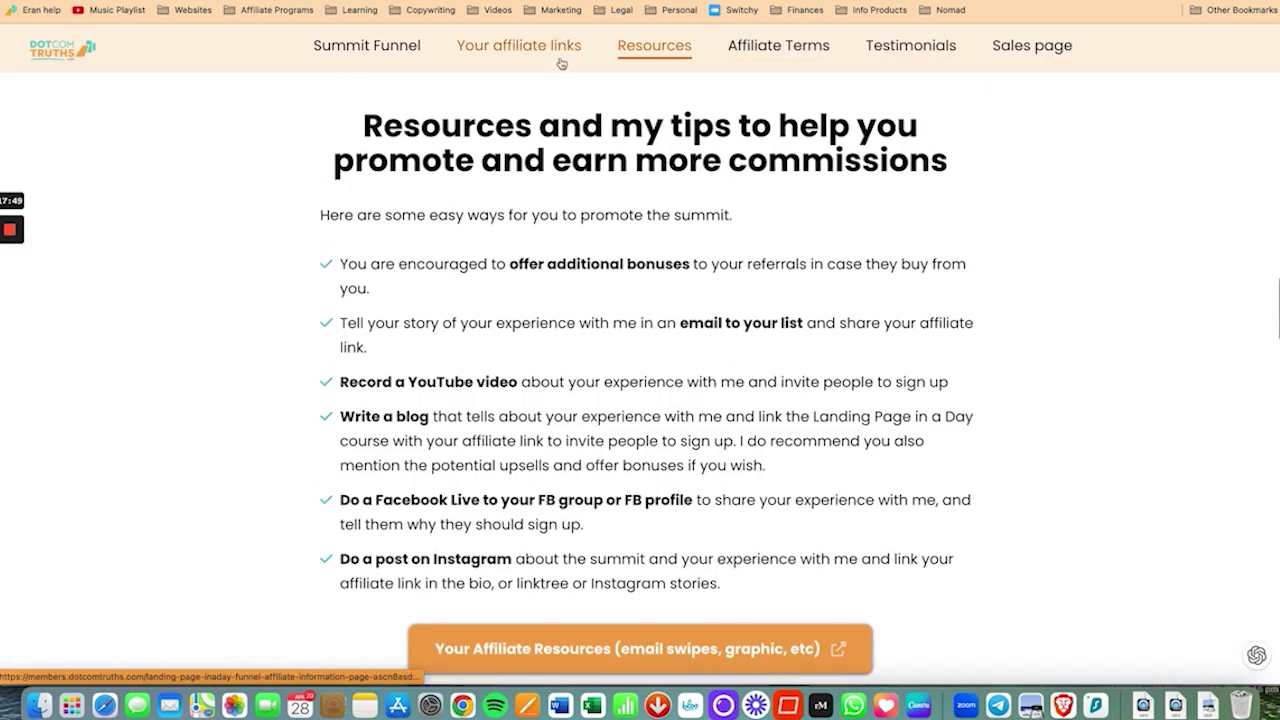
{"action": "left_click", "coordinate": [543, 55]}
{"action": "left_click", "coordinate": [381, 50]}
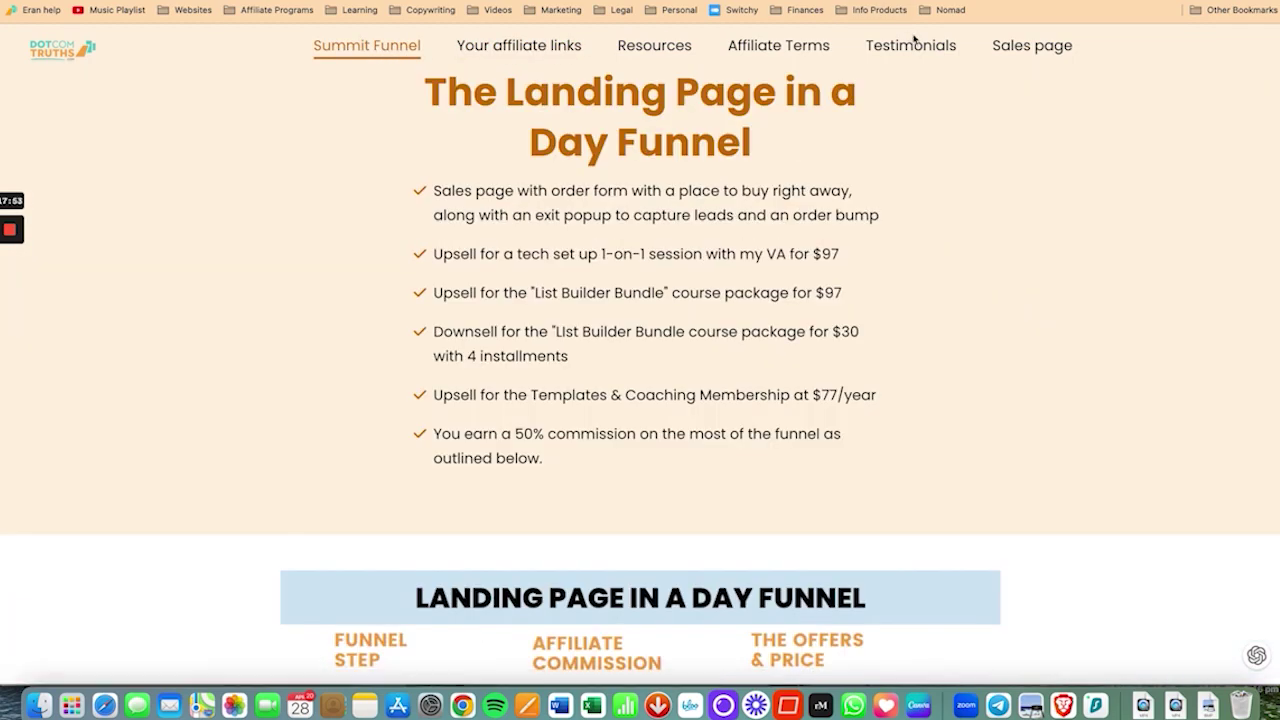
{"action": "scroll", "coordinate": [410, 160], "scroll_direction": "up", "scroll_amount": 6}
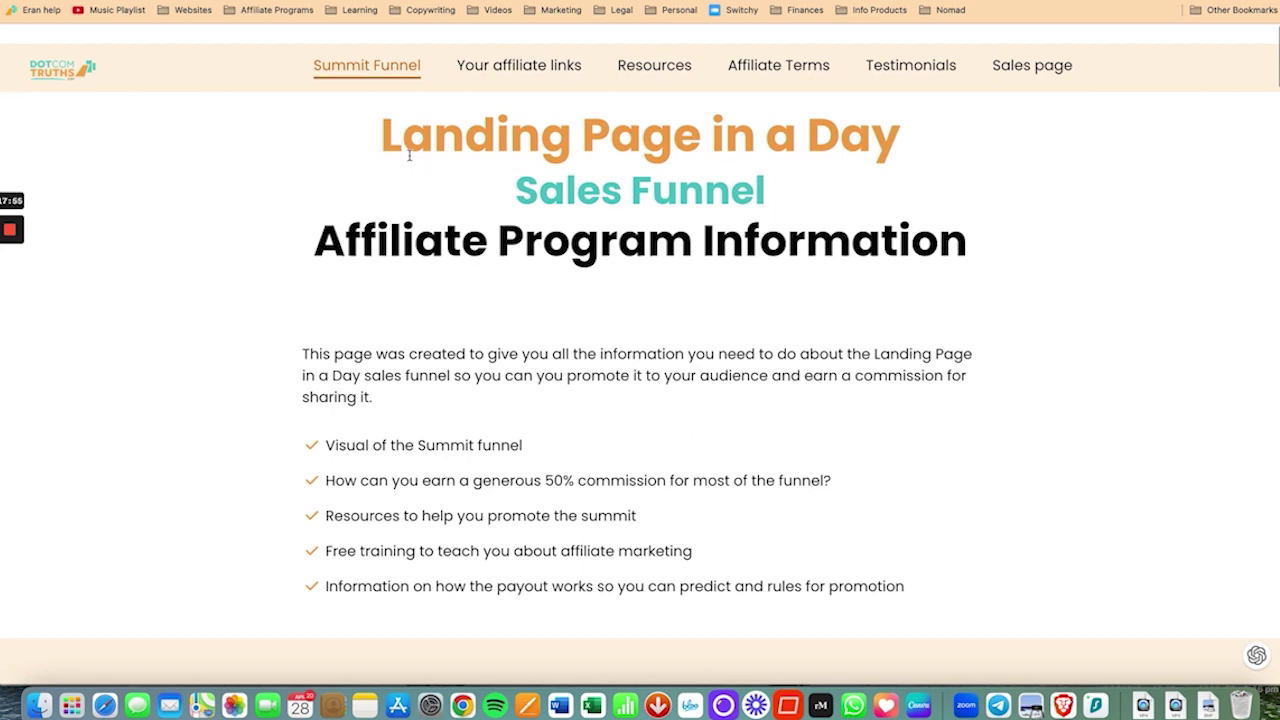
Step: Switch back to the editor tab and save the page changes
{"action": "key", "text": "ctrl+Tab"}
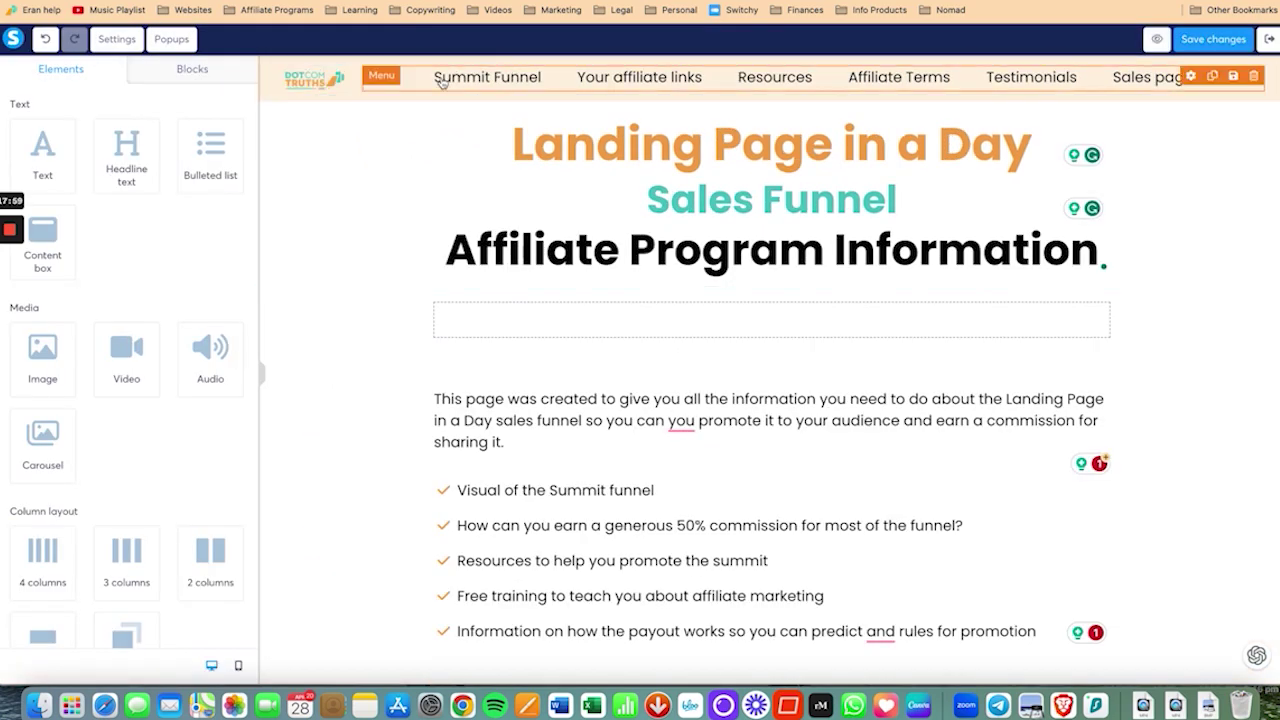
{"action": "key", "text": "ctrl+shift+Tab"}
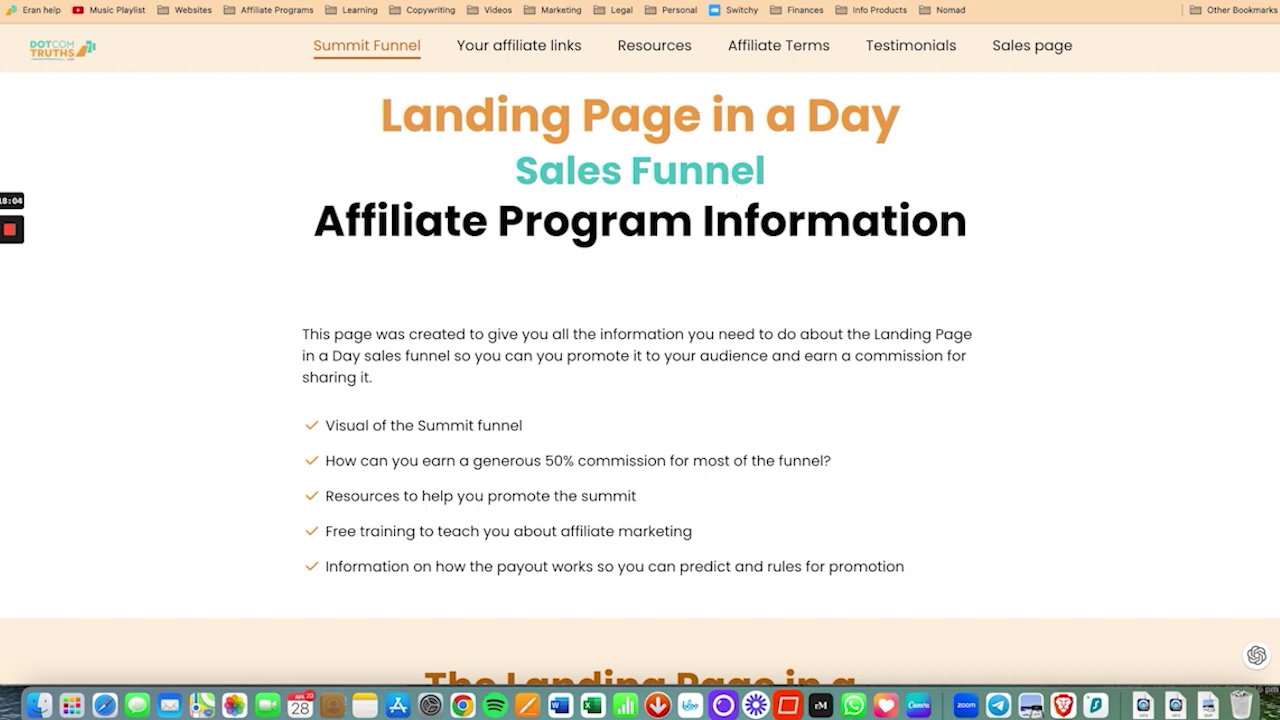
{"action": "key", "text": "ctrl+shift+Tab"}
{"action": "key", "text": "ctrl+shift+Tab"}
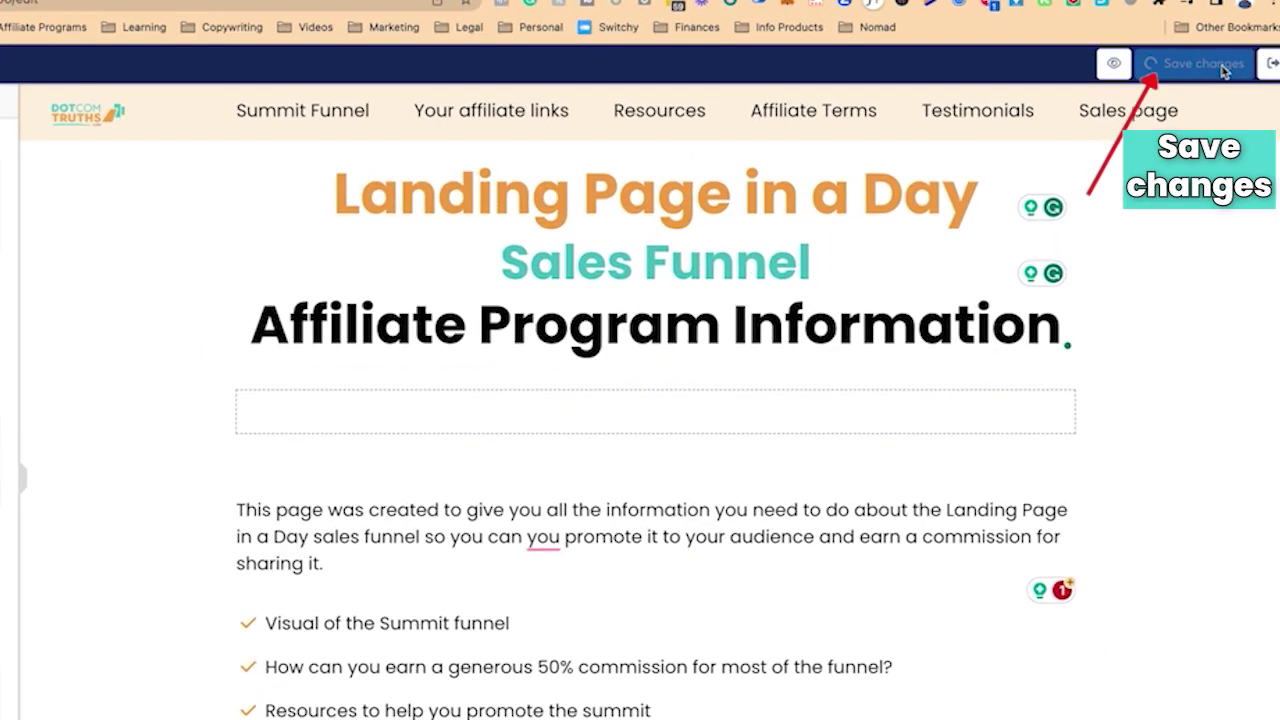
{"action": "left_click", "coordinate": [1230, 45]}
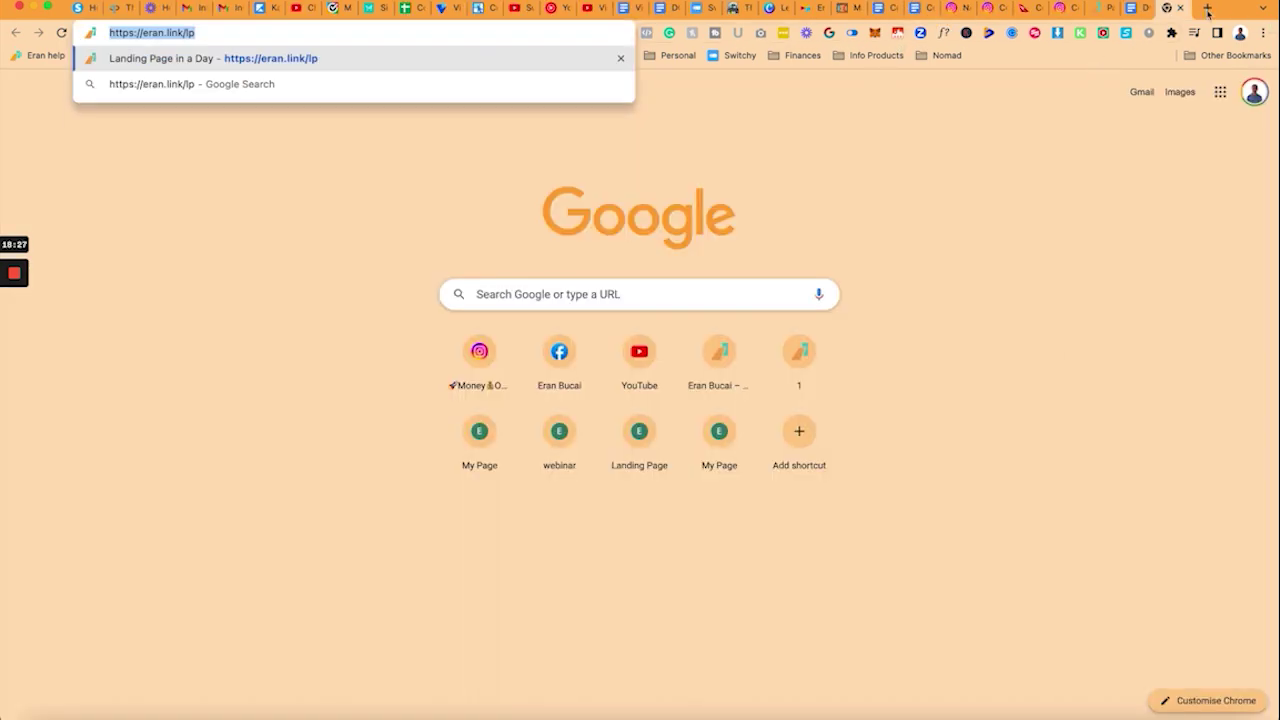
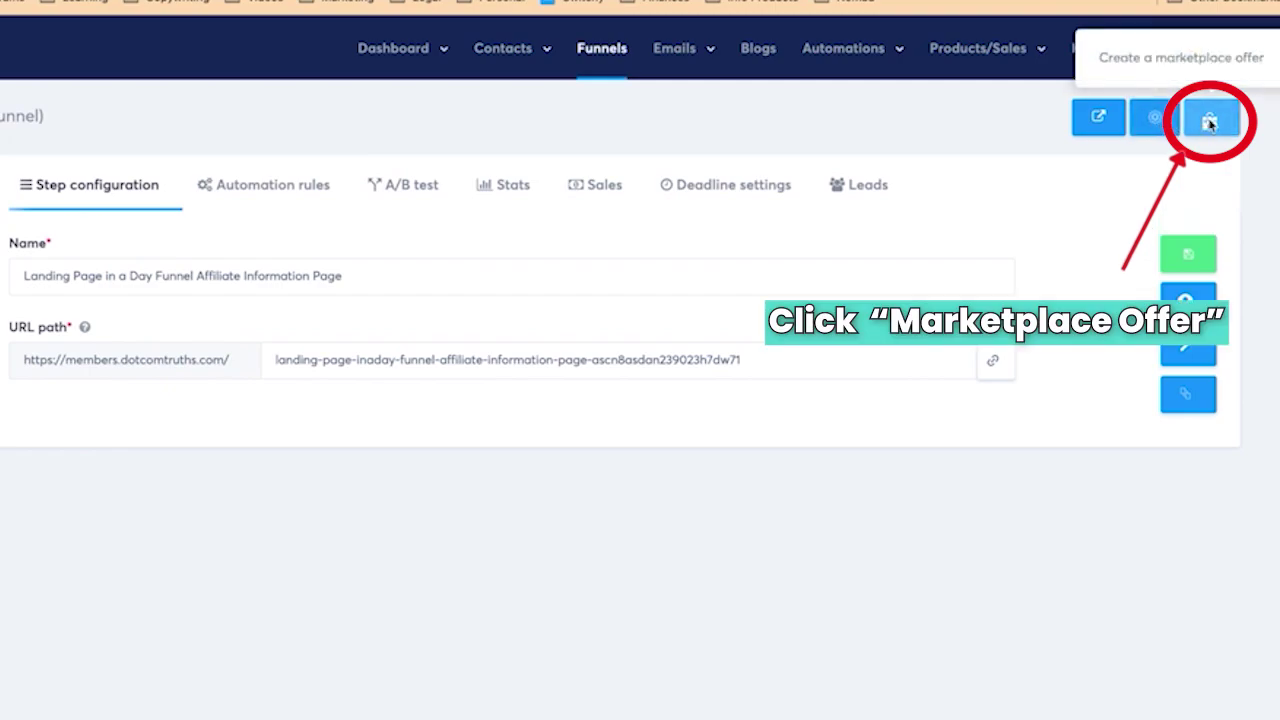
Step: Load the funnel step page, start a Marketplace offer, and upload the 'landing page in a day thumbnail' image
{"action": "left_click", "coordinate": [1209, 121]}
{"action": "scroll", "coordinate": [603, 460], "scroll_direction": "down", "scroll_amount": 1}
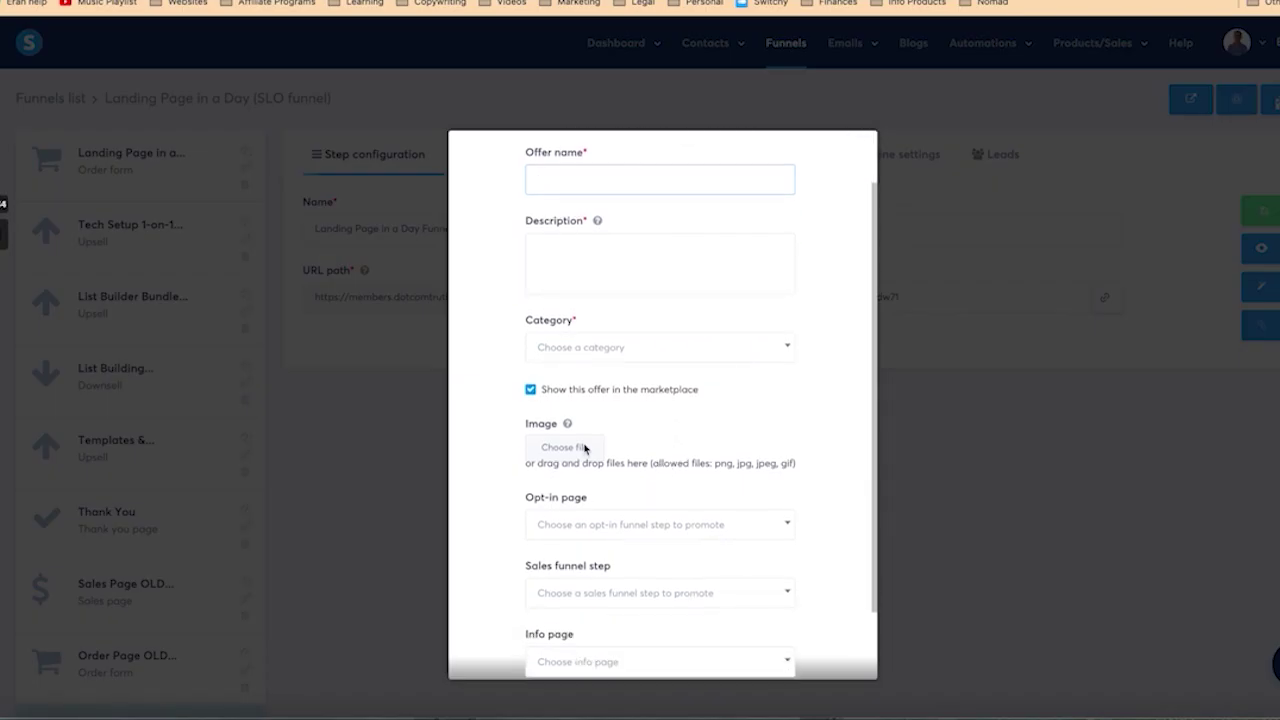
{"action": "left_click", "coordinate": [585, 449]}
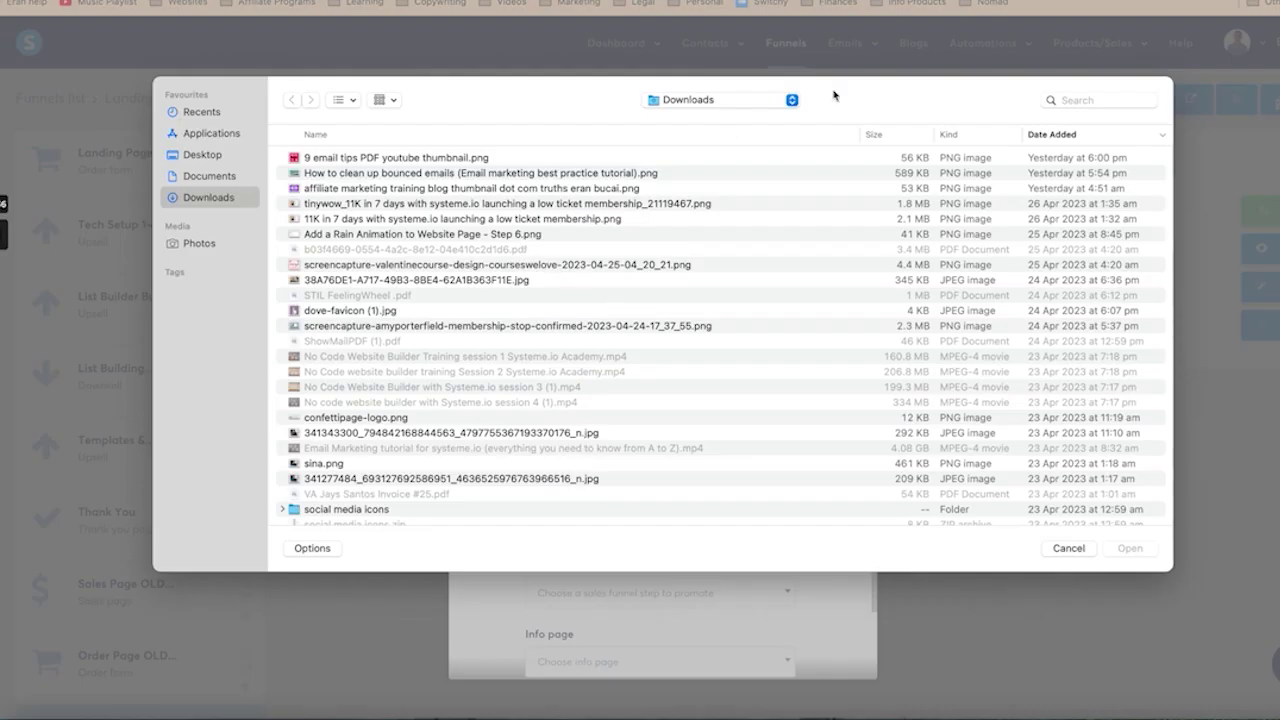
{"action": "left_click", "coordinate": [1076, 100]}
{"action": "type", "text": "landing p"}
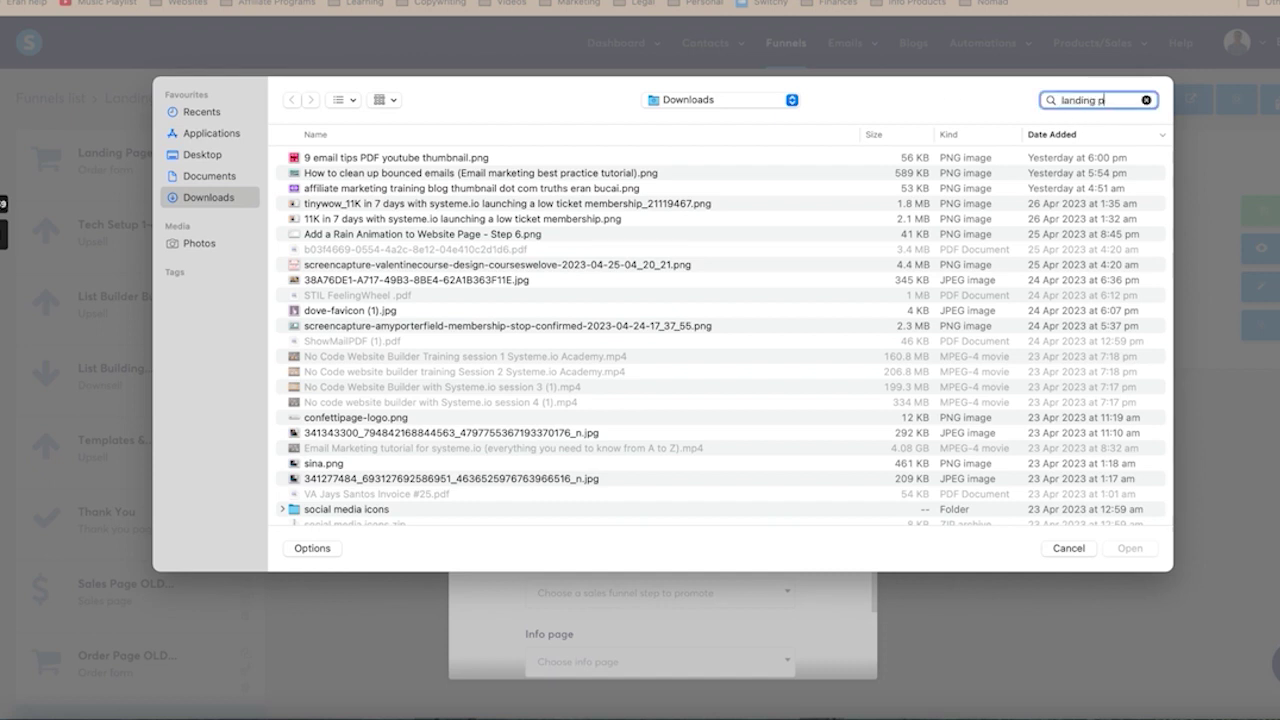
{"action": "type", "text": "age in a day thumbnail"}
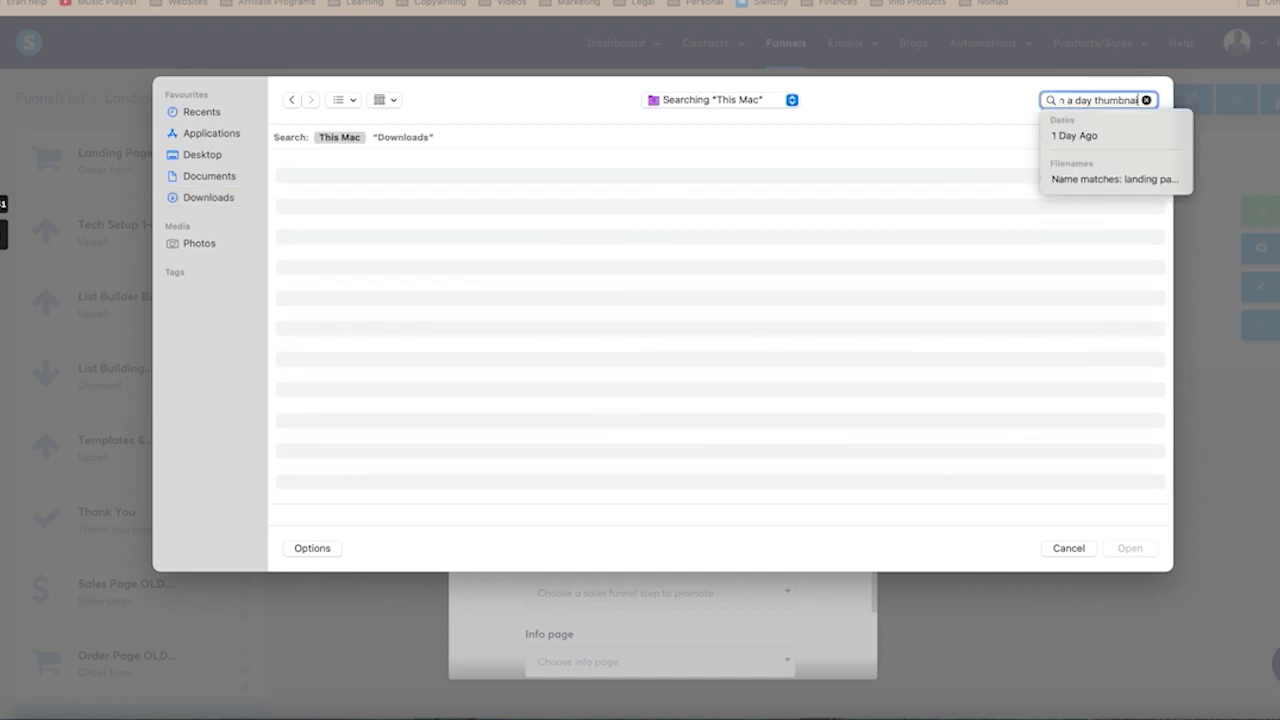
{"action": "key", "text": "Return"}
{"action": "left_click", "coordinate": [446, 184]}
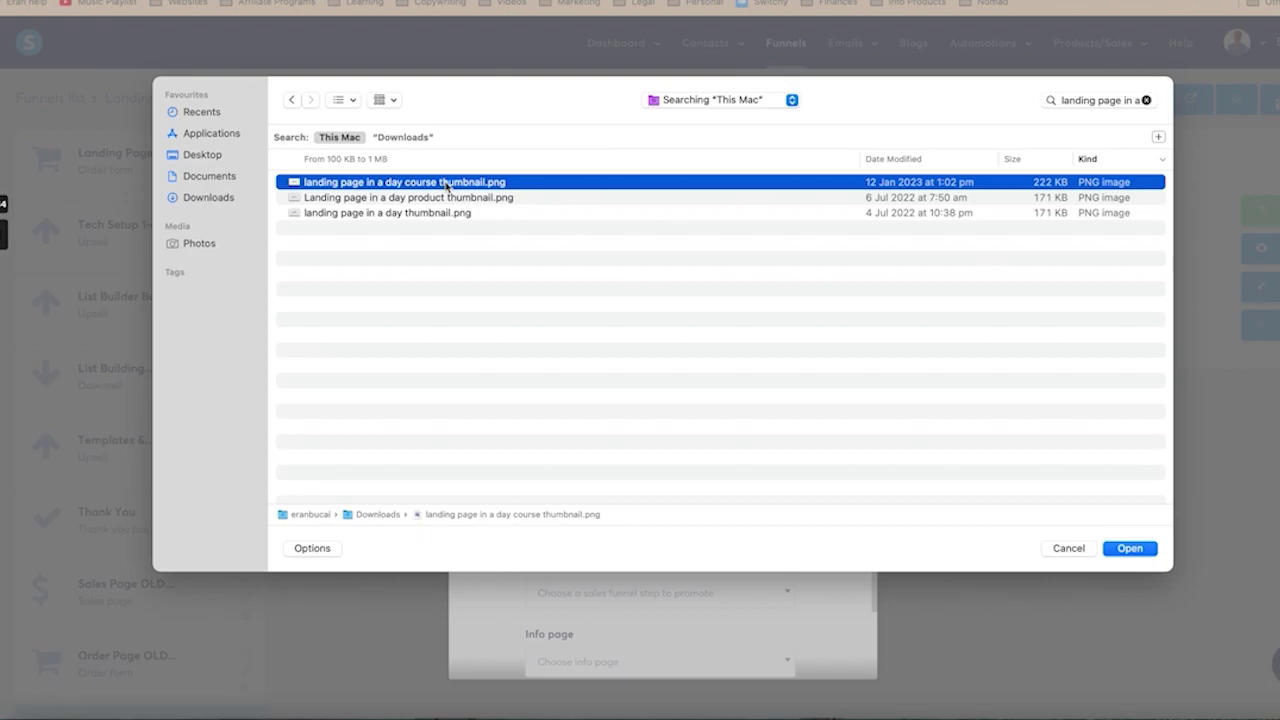
{"action": "double_click", "coordinate": [446, 184]}
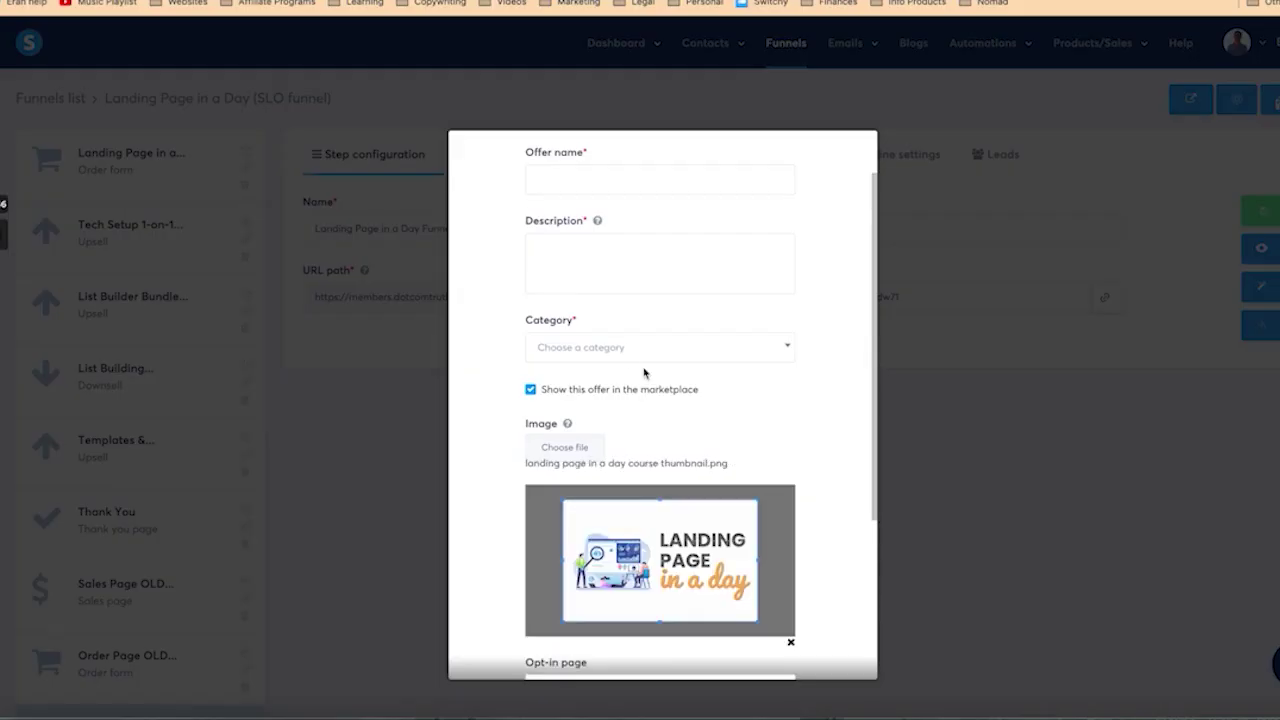
Step: Replace the offer image with Product Mock ups, found by searching 'landing page in a day'
{"action": "left_click", "coordinate": [791, 646]}
{"action": "left_click", "coordinate": [564, 447]}
{"action": "left_click", "coordinate": [1080, 100]}
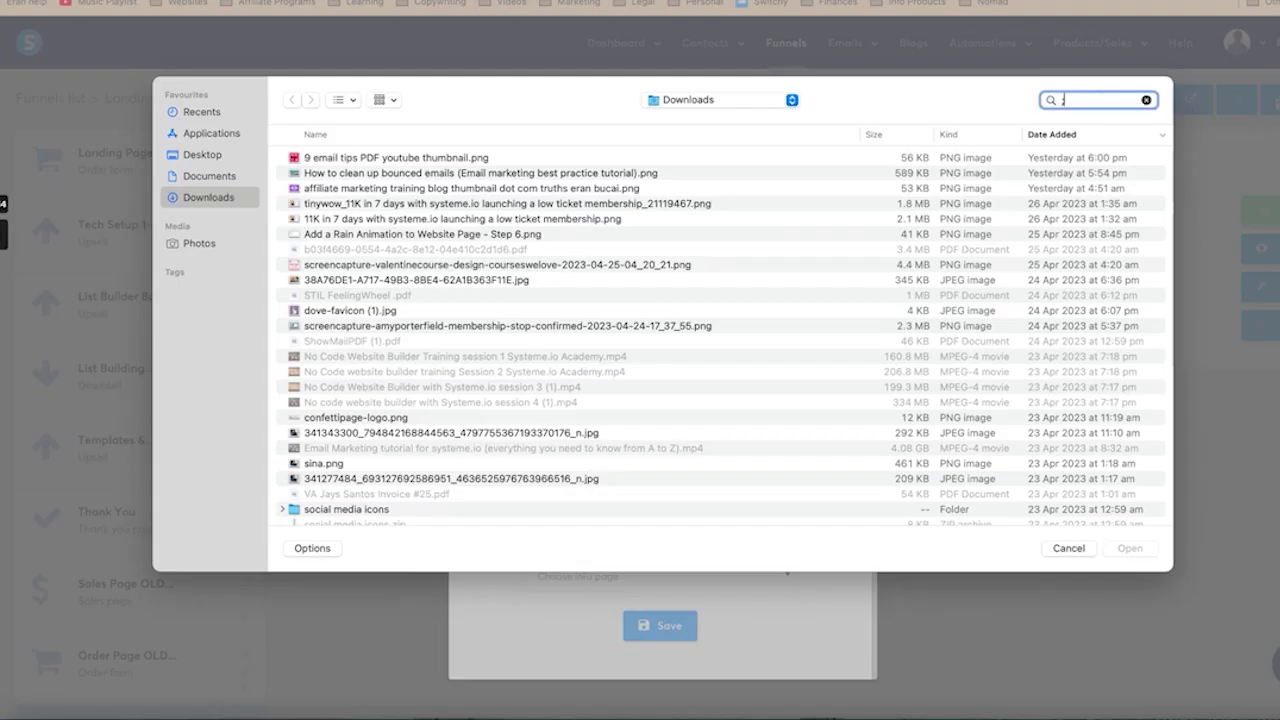
{"action": "type", "text": "landing page un"}
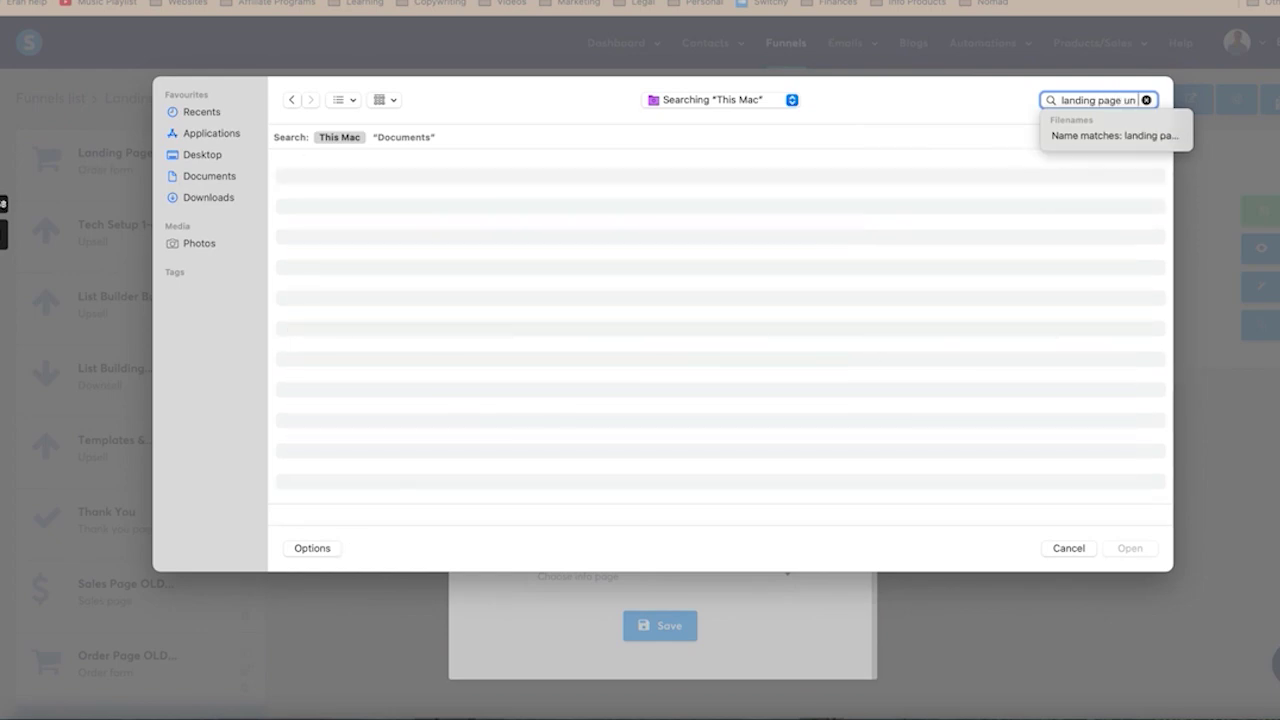
{"action": "key", "text": "BackSpace"}
{"action": "type", "text": "in a day"}
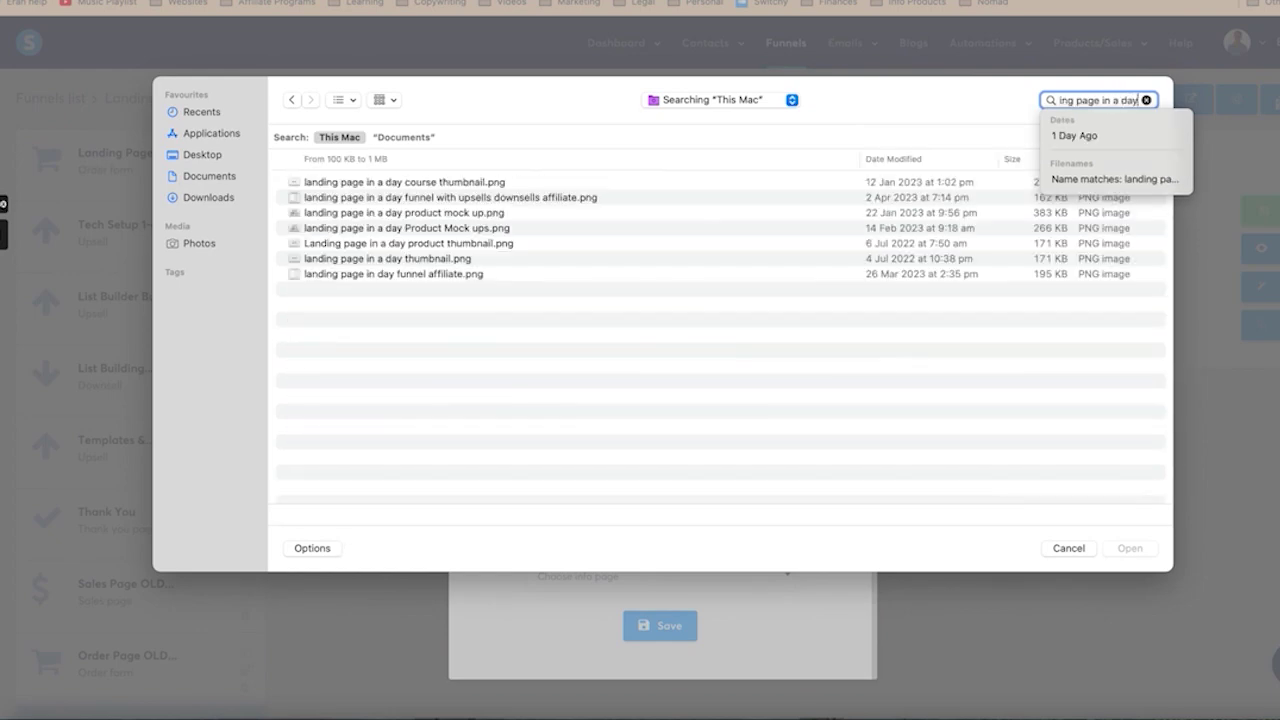
{"action": "left_click", "coordinate": [470, 230]}
{"action": "double_click", "coordinate": [470, 230]}
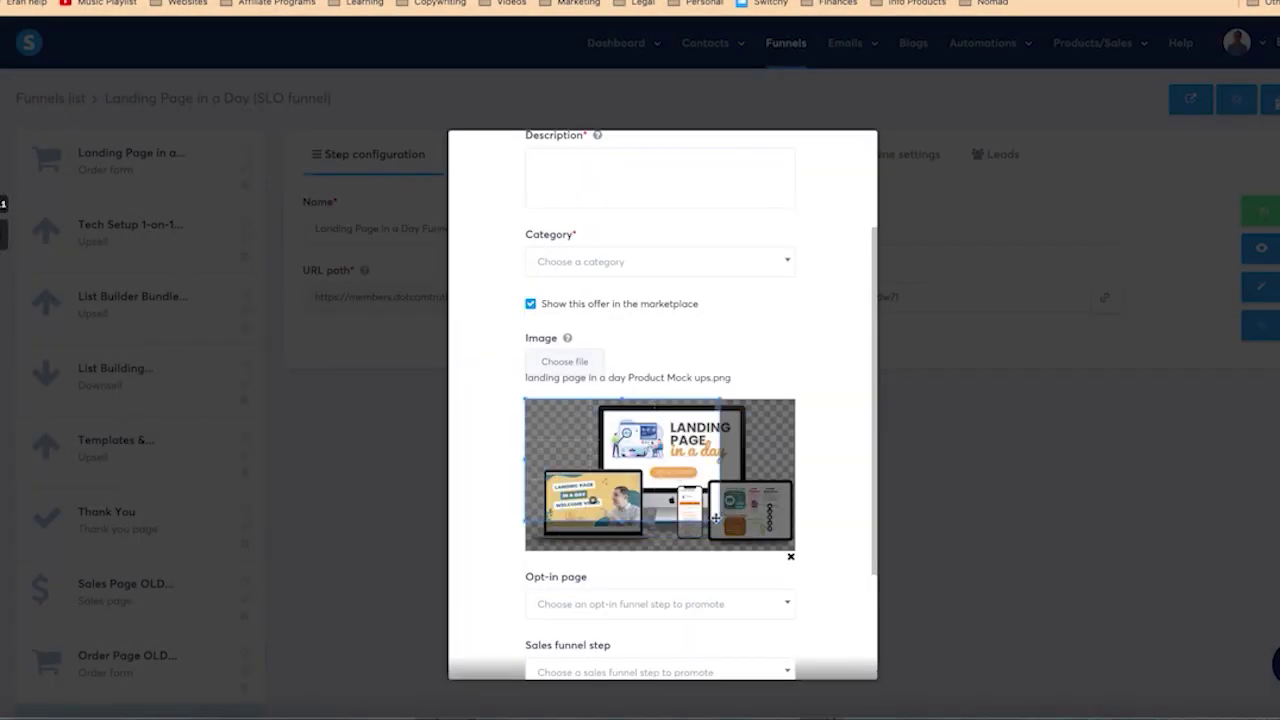
Step: Choose the affiliate information page as the offer's Info page
{"action": "scroll", "coordinate": [683, 509], "scroll_direction": "down", "scroll_amount": 3}
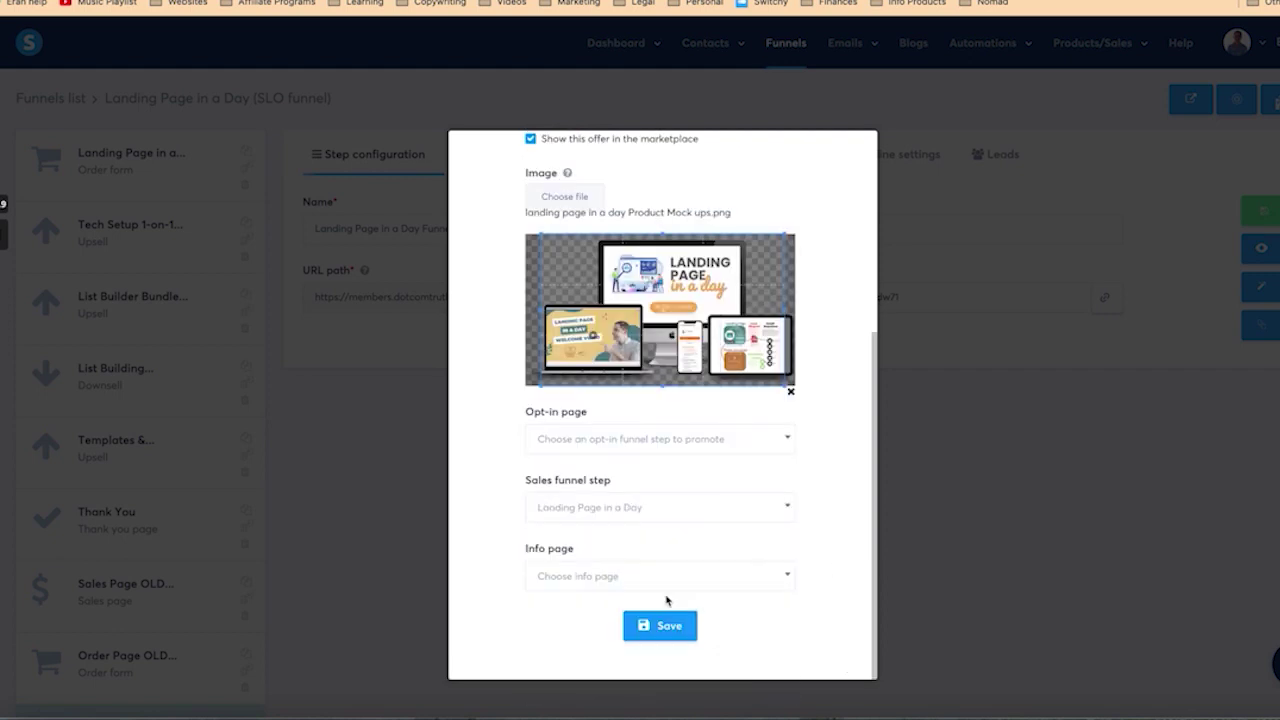
{"action": "left_click", "coordinate": [768, 579]}
{"action": "left_click", "coordinate": [728, 629]}
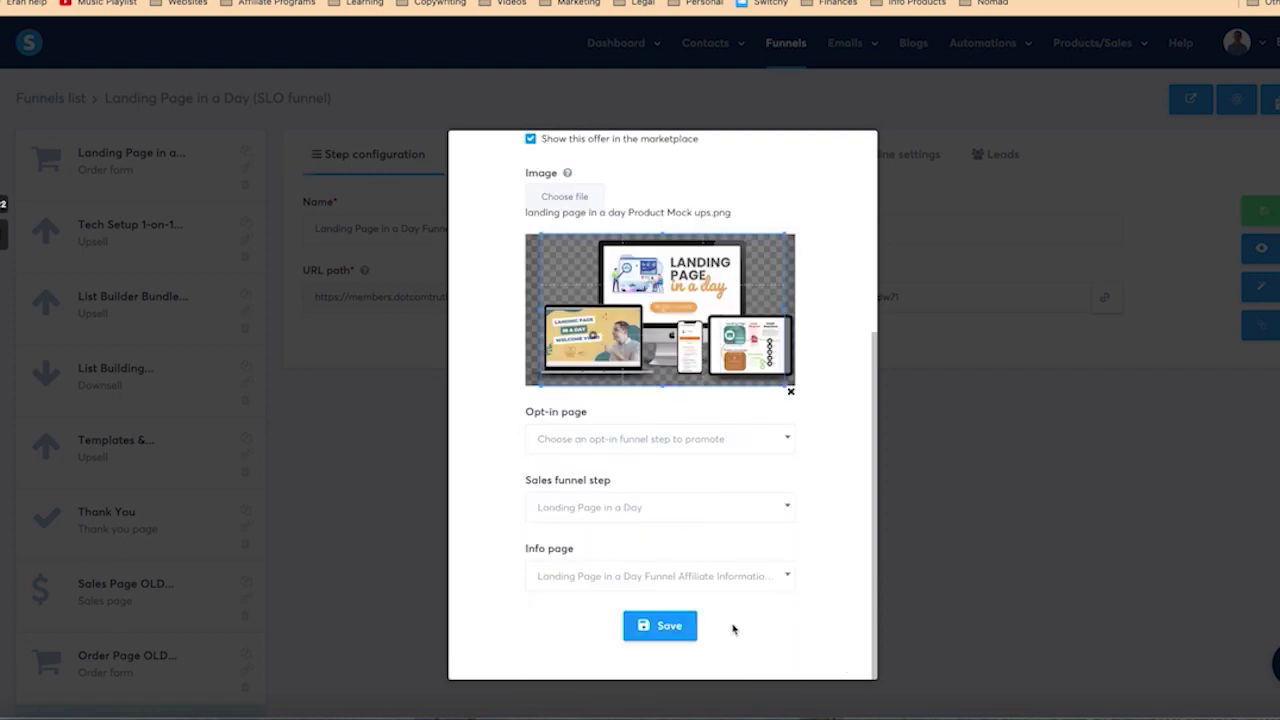
{"action": "scroll", "coordinate": [793, 531], "scroll_direction": "up", "scroll_amount": 5}
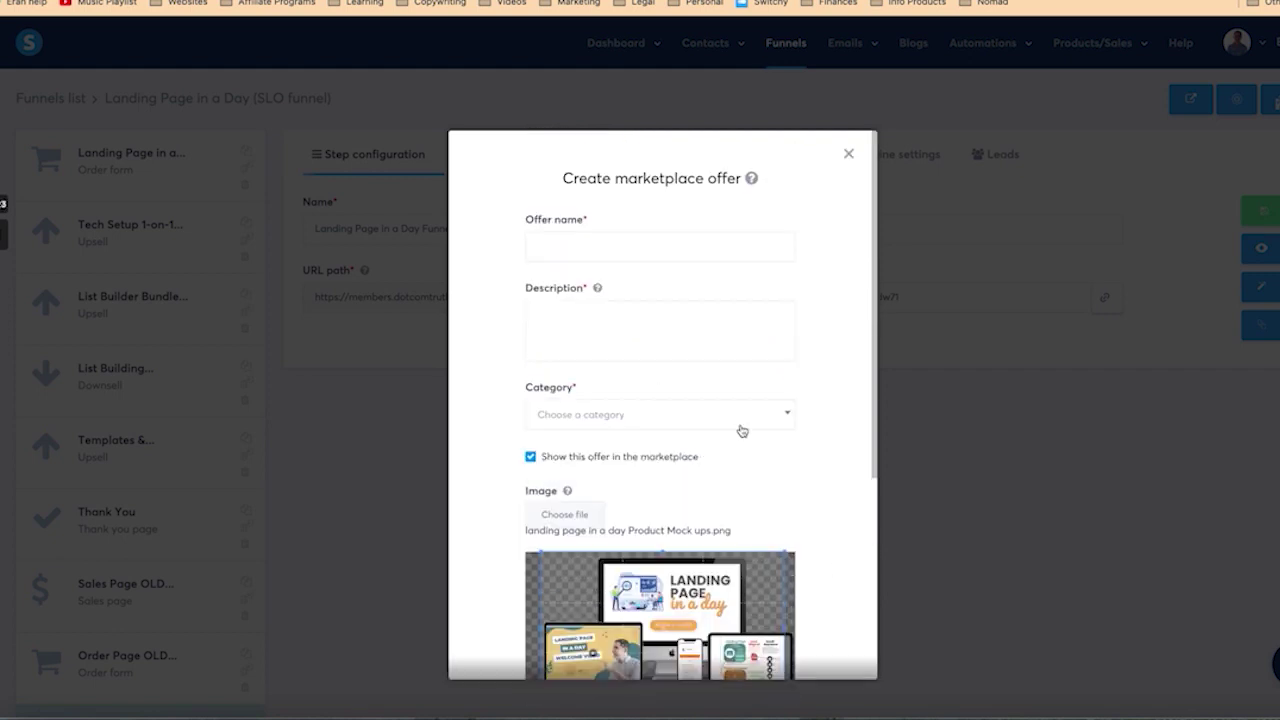
Step: Set the offer category to Infoproducts with the subcategory Money
{"action": "left_click", "coordinate": [612, 421]}
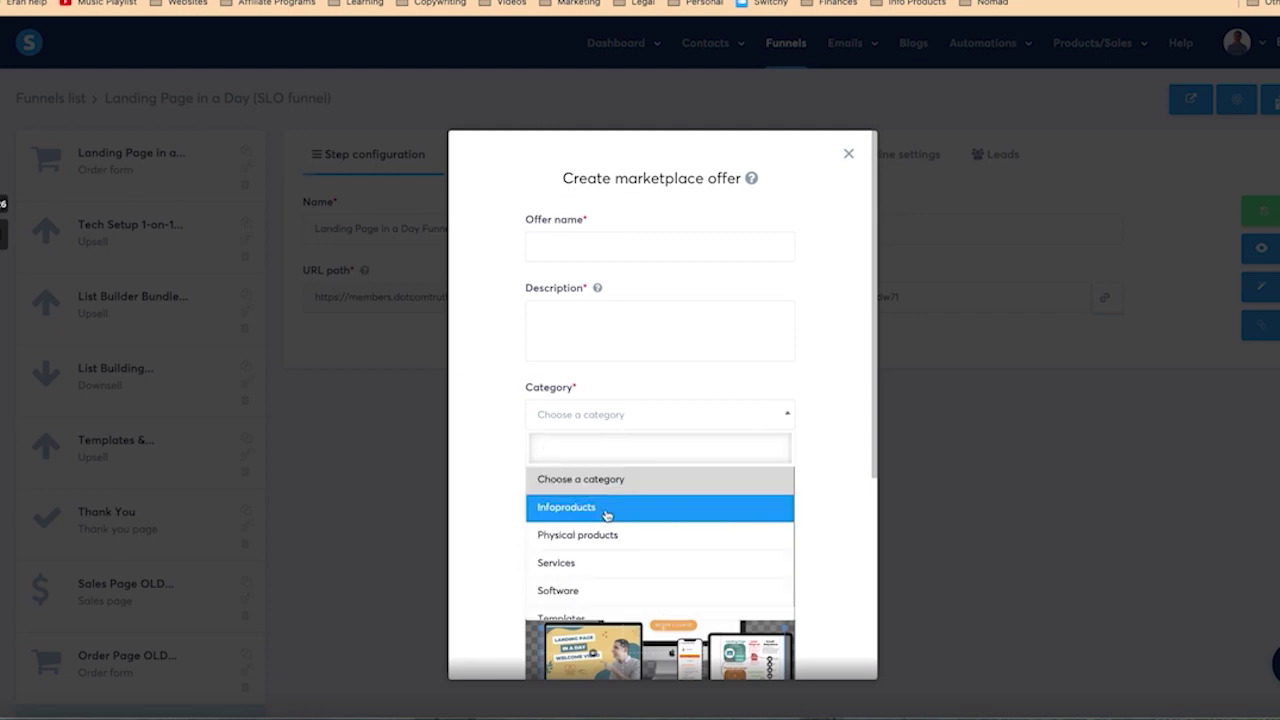
{"action": "scroll", "coordinate": [605, 516], "scroll_direction": "down", "scroll_amount": 1}
{"action": "left_click", "coordinate": [606, 495]}
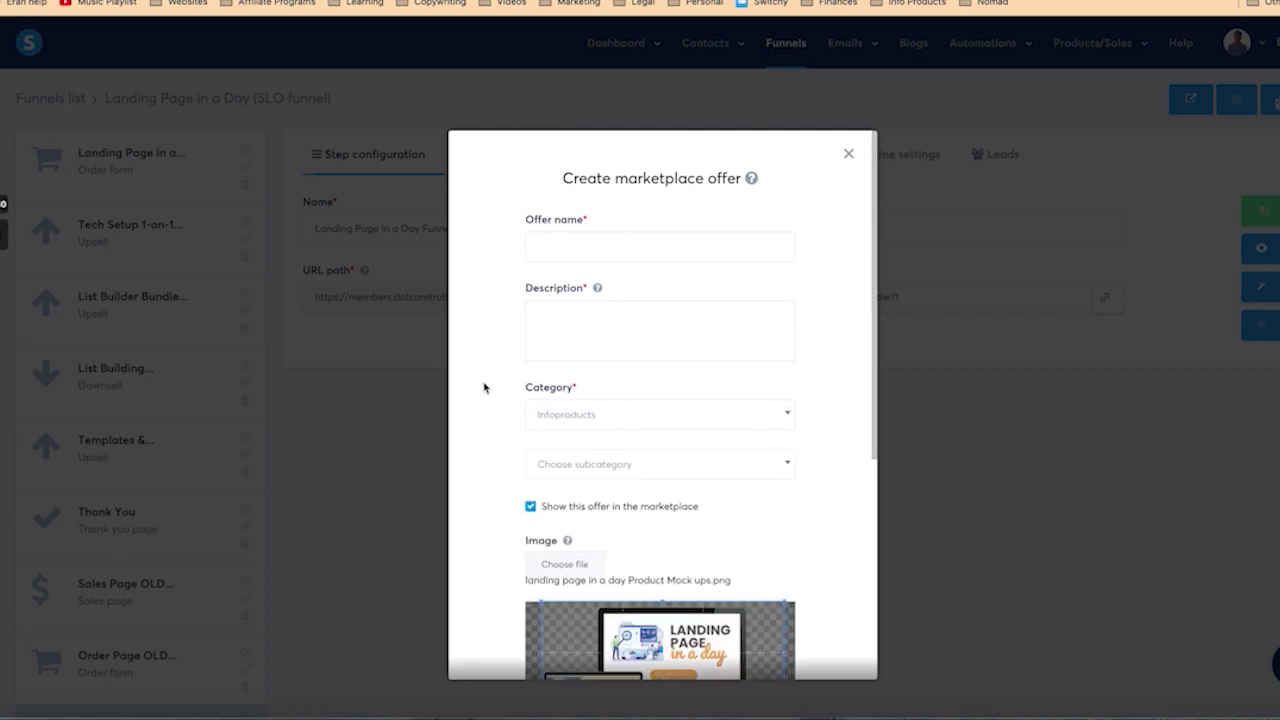
{"action": "left_click", "coordinate": [600, 464]}
{"action": "left_click", "coordinate": [600, 556]}
Step: Name the offer 'Landing Page in a Day course (with upsells & downsells)'
{"action": "left_click", "coordinate": [575, 249]}
{"action": "type", "text": "Landing"}
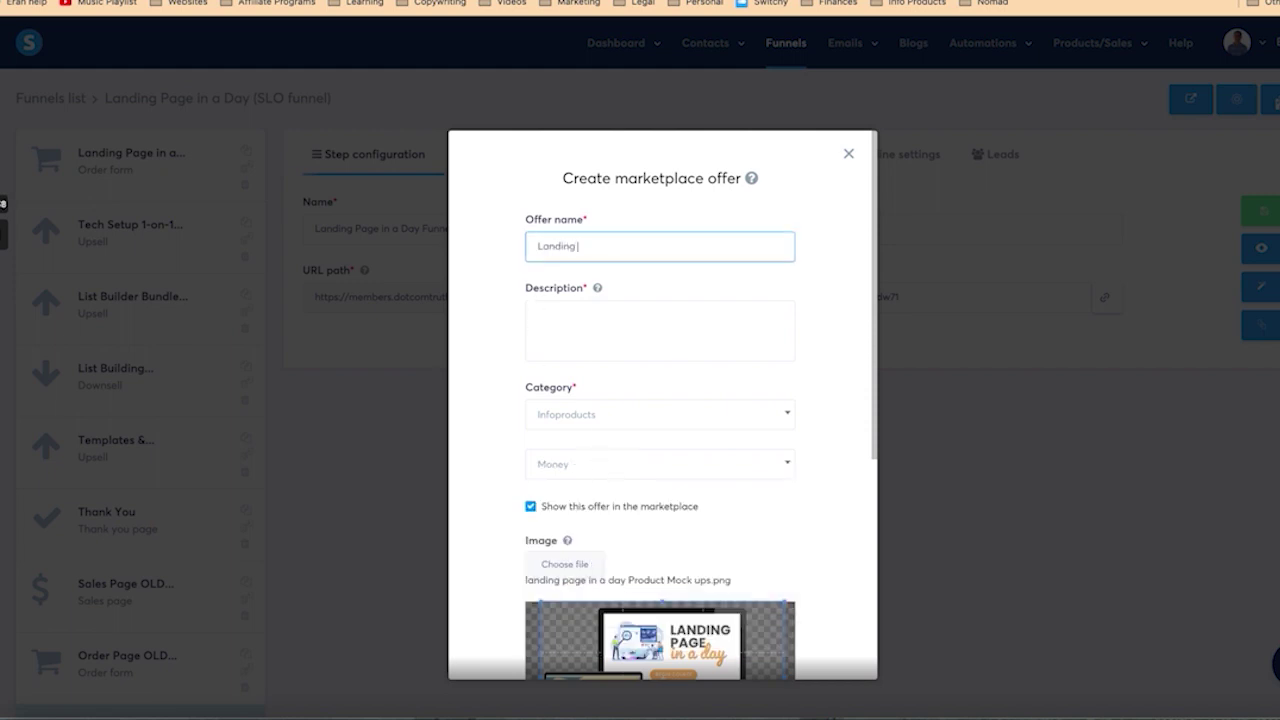
{"action": "type", "text": " Page in a Day cours"}
{"action": "type", "text": "e and"}
{"action": "key", "text": "BackSpace"}
{"action": "key", "text": "BackSpace"}
{"action": "key", "text": "BackSpace"}
{"action": "type", "text": "(with upsells"}
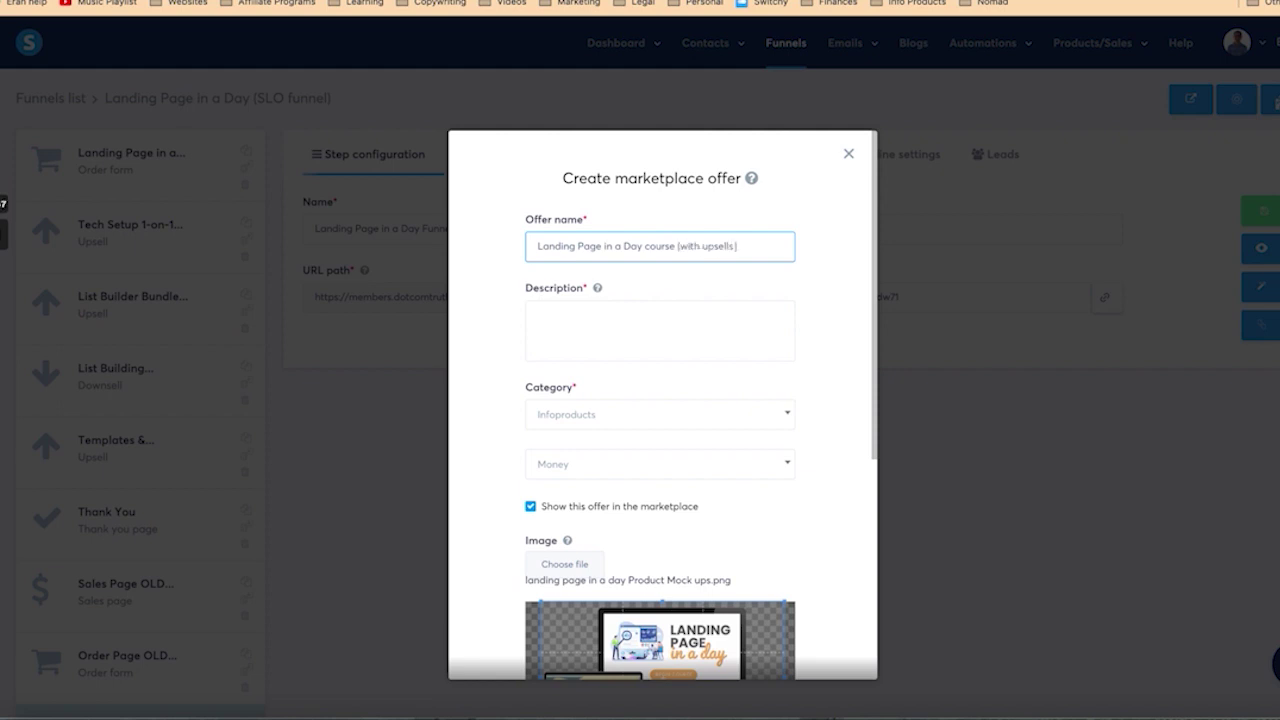
{"action": "type", "text": " & downsells)"}
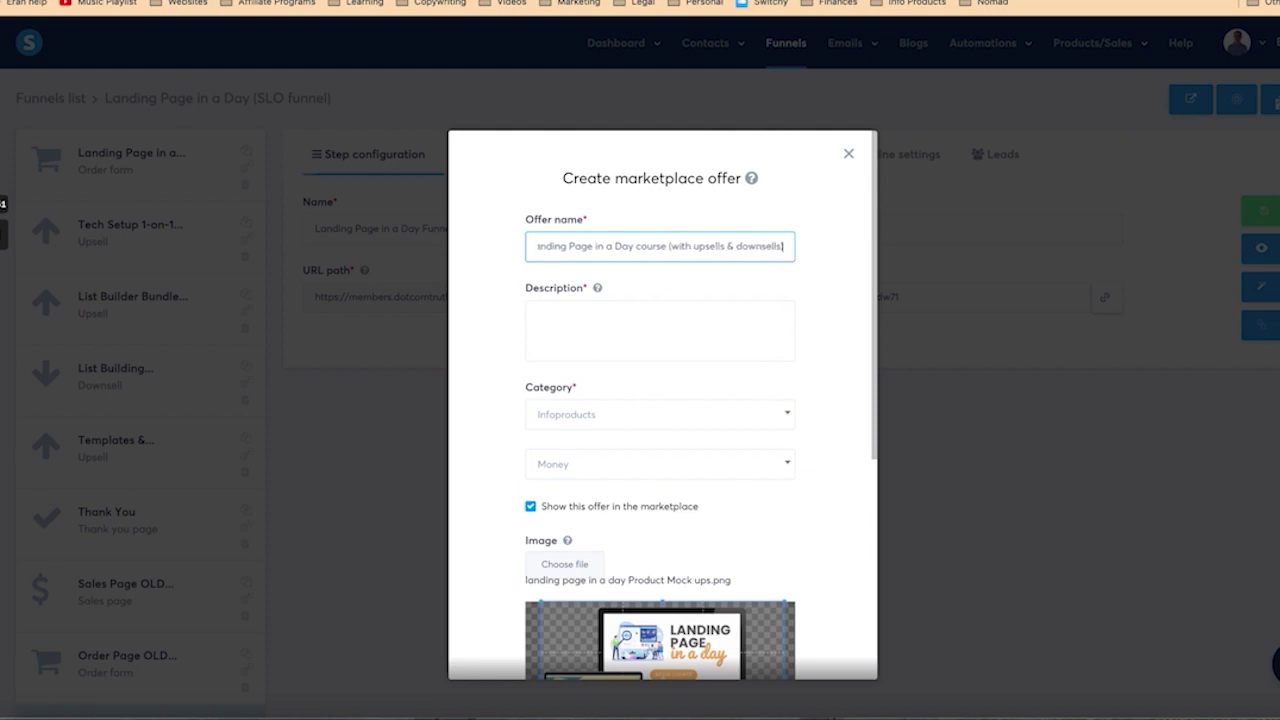
Step: Begin the description: the course is a short, practical set of templates to launch landing pages
{"action": "key", "text": "Tab"}
{"action": "type", "text": "The Landign "}
{"action": "type", "text": "Page in a"}
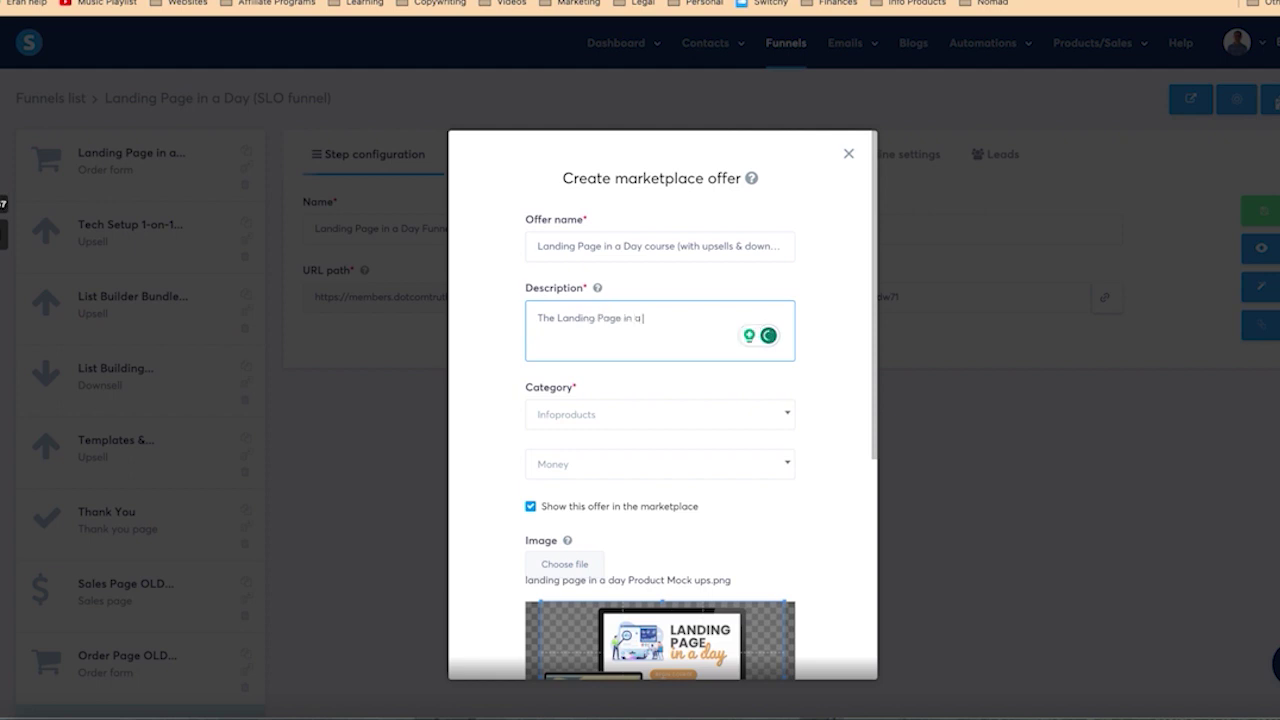
{"action": "type", "text": " Day course is a short and practical small course alongside templats"}
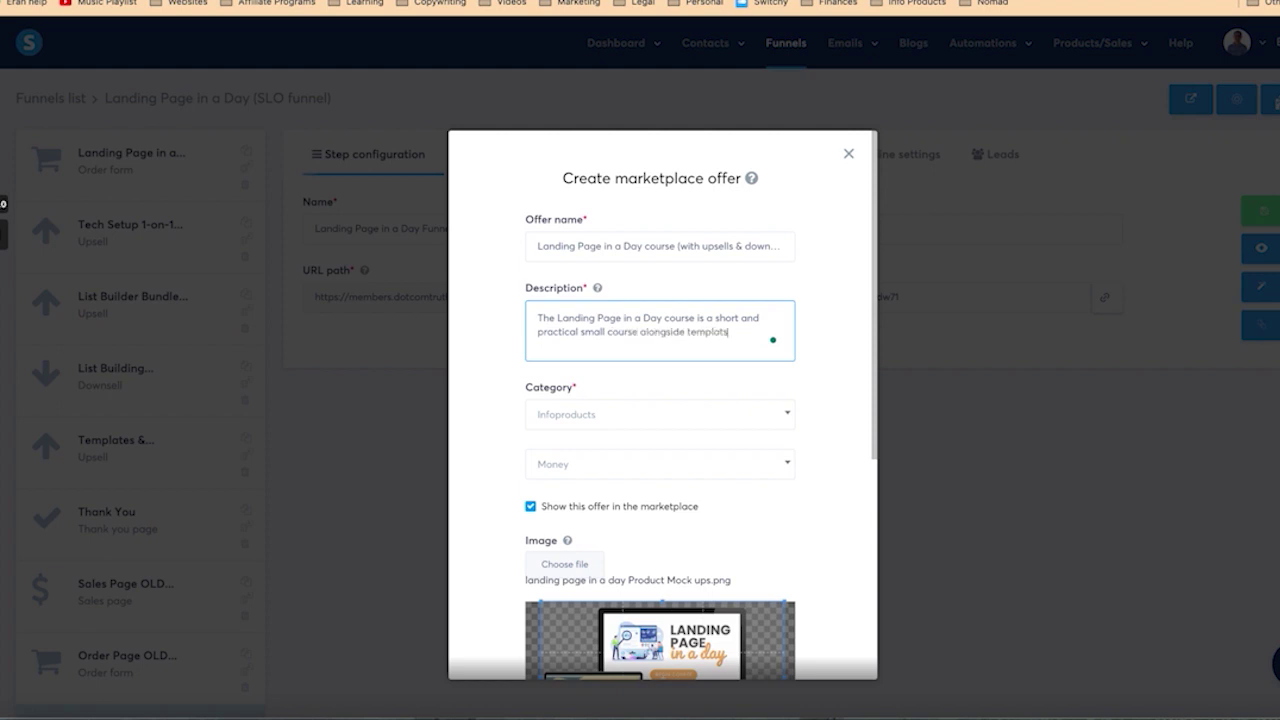
{"action": "key", "text": "BackSpace"}
{"action": "type", "text": "es to help someone launch"}
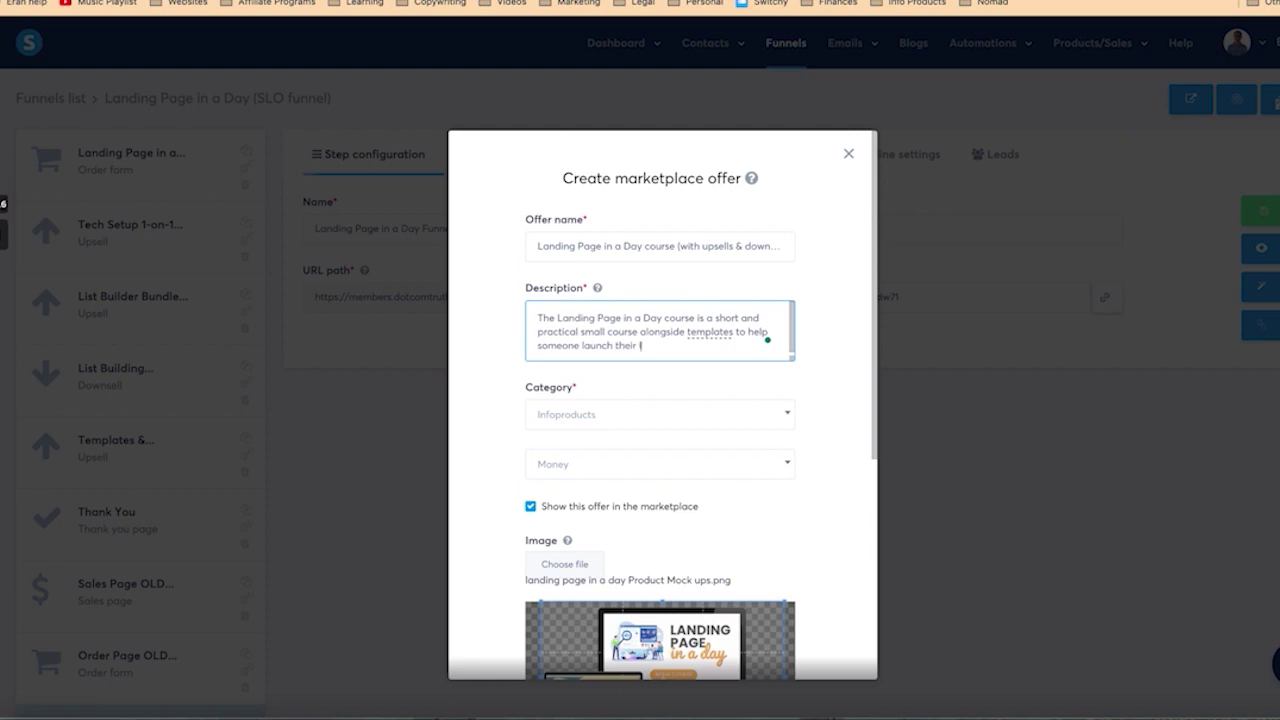
{"action": "type", "text": " their landing page with ea"}
Step: End the opening sentence with 'speed.' and add paragraphs on reviews and cold-traffic conversion
{"action": "key", "text": "BackSpace"}
{"action": "type", "text": "speed."}
{"action": "key", "text": "Return"}
{"action": "key", "text": "Return"}
{"action": "type", "text": "The course has"}
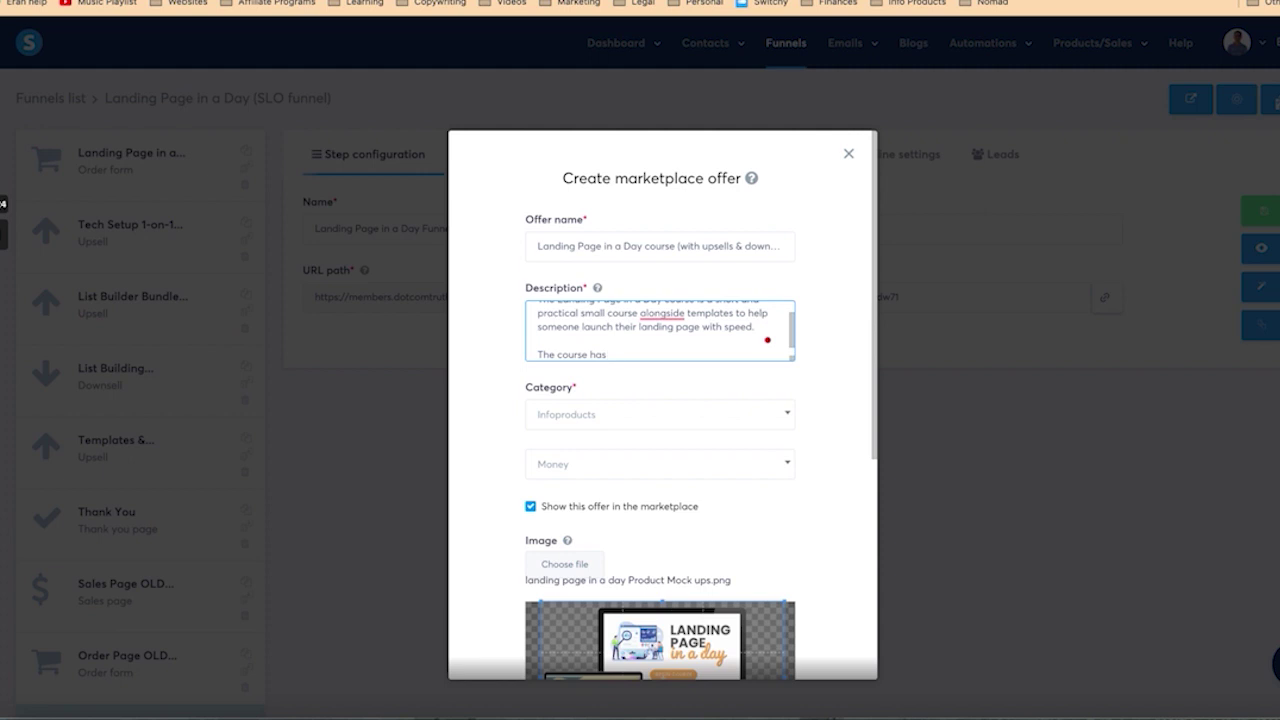
{"action": "type", "text": " excellent reviews and testimonials o"}
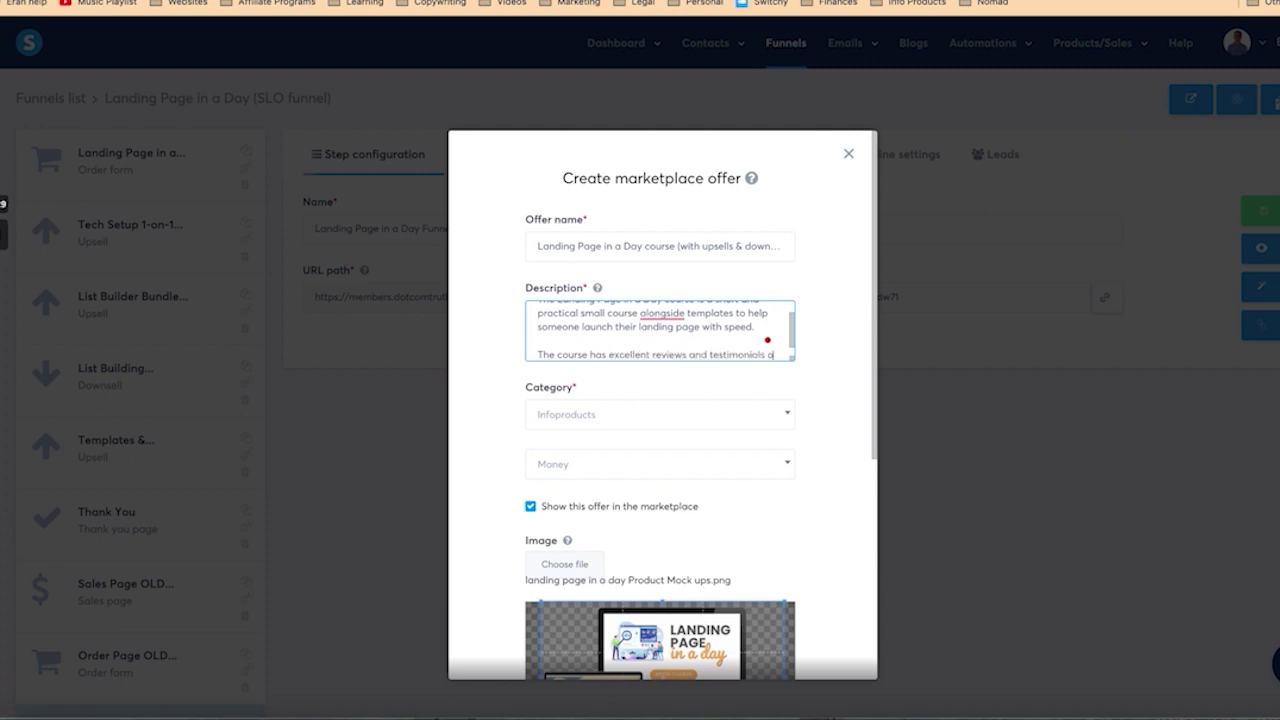
{"action": "type", "text": "f people having gotten results from it alread"}
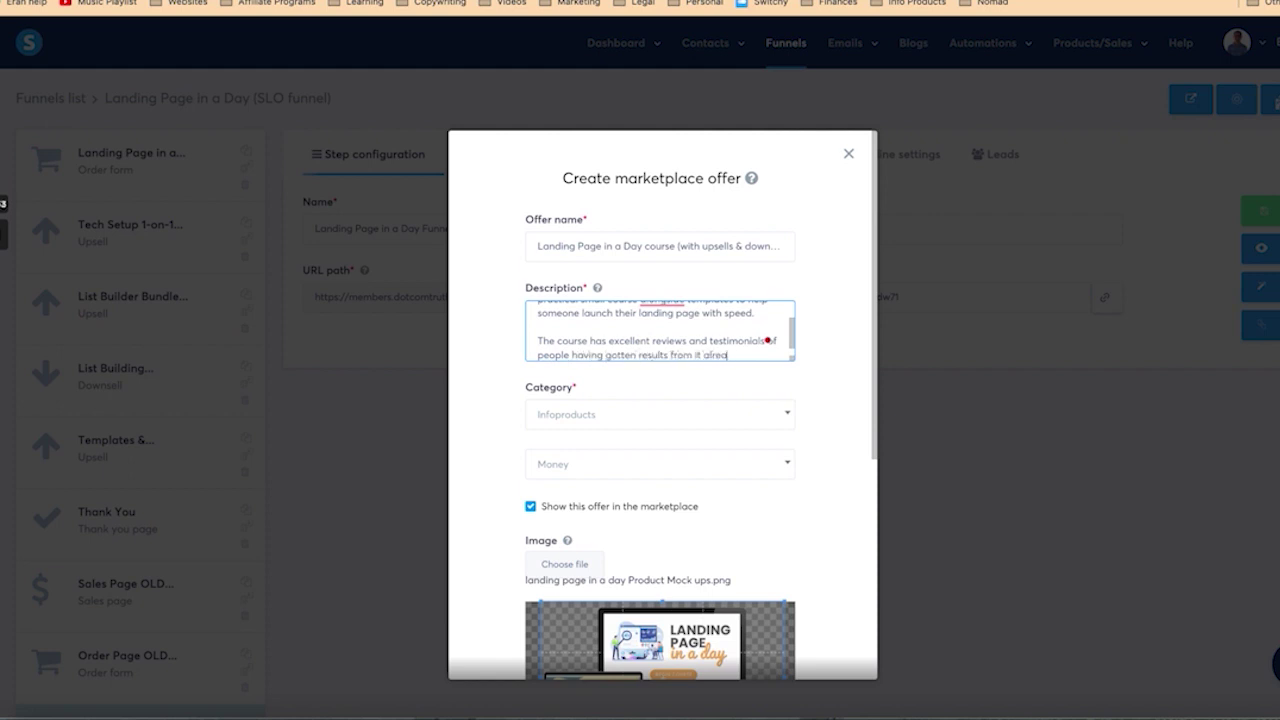
{"action": "type", "text": "y and is proven to conv"}
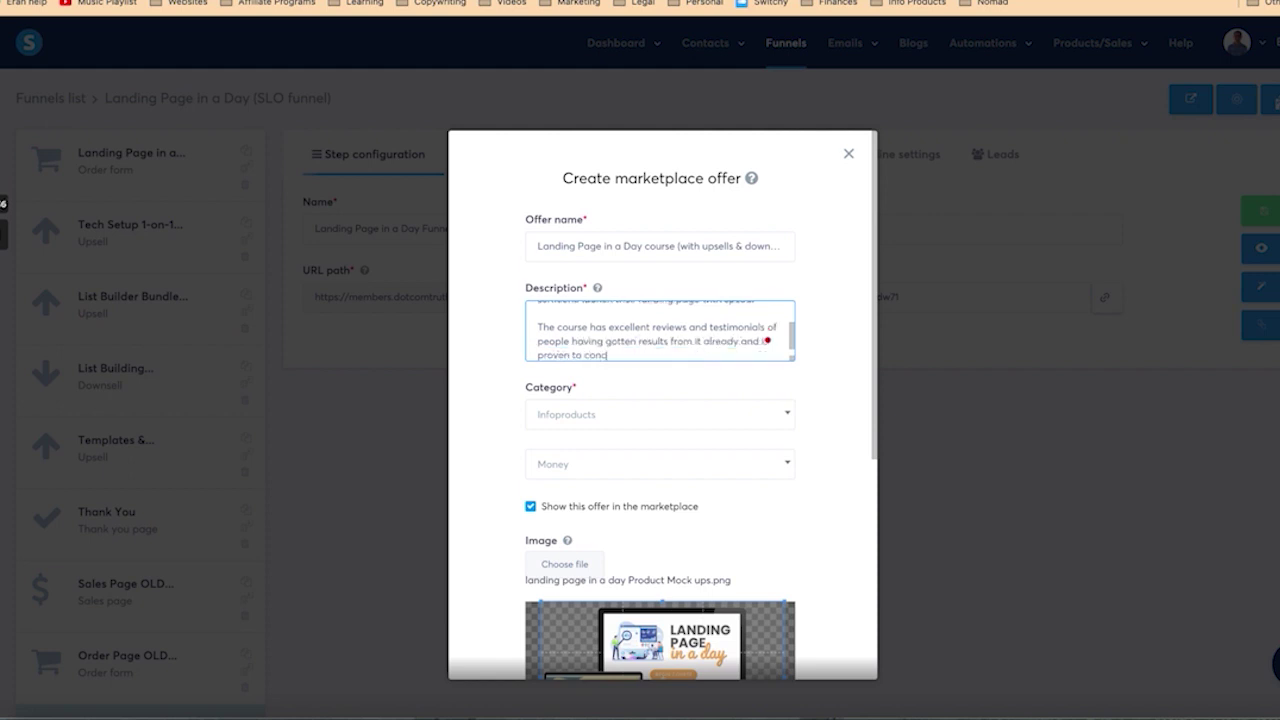
{"action": "key", "text": "BackSpace"}
{"action": "key", "text": "BackSpace"}
{"action": "key", "text": "BackSpace"}
{"action": "key", "text": "BackSpace"}
{"action": "key", "text": "BackSpace"}
{"action": "key", "text": "BackSpace"}
{"action": "key", "text": "BackSpace"}
{"action": "key", "text": "BackSpace"}
{"action": "key", "text": "BackSpace"}
{"action": "key", "text": "BackSpace"}
{"action": "key", "text": "BackSpace"}
{"action": "key", "text": "BackSpace"}
{"action": "key", "text": "BackSpace"}
{"action": "key", "text": "BackSpace"}
{"action": "key", "text": "BackSpace"}
{"action": "key", "text": "BackSpace"}
{"action": "type", "text": "."}
{"action": "key", "text": "Return"}
{"action": "key", "text": "Return"}
{"action": "type", "text": "The"}
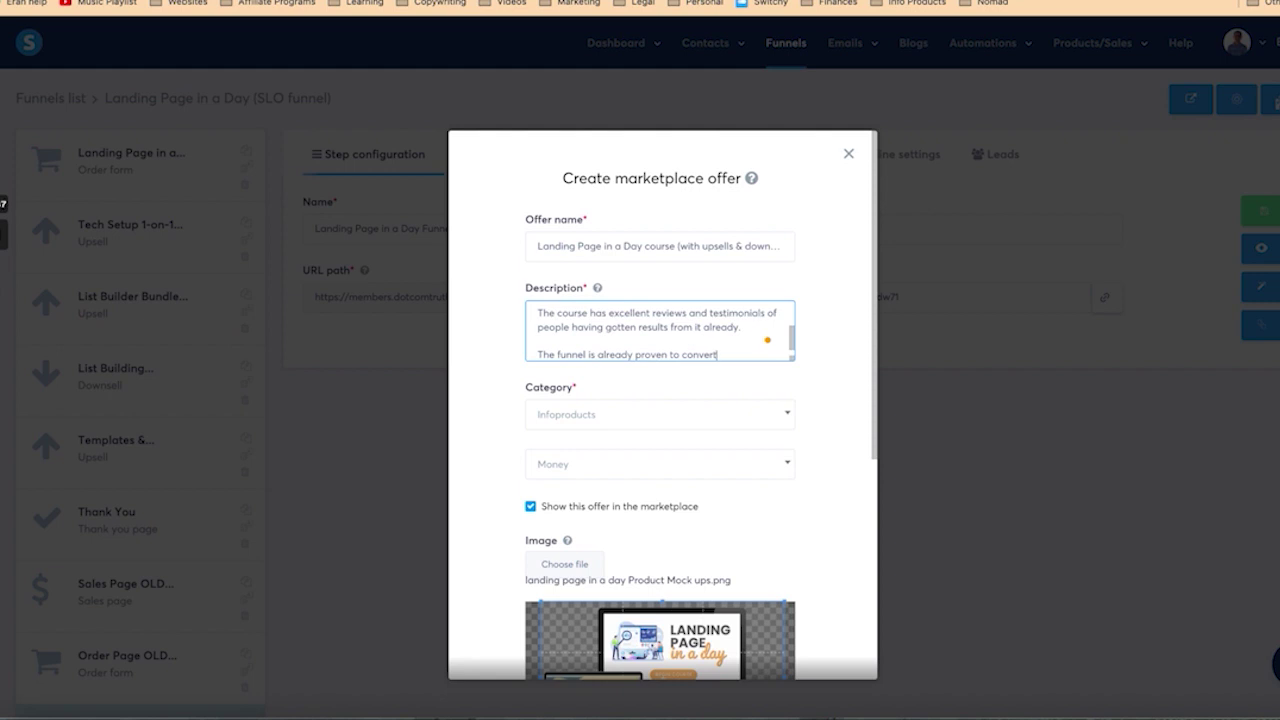
{"action": "type", "text": " to cold traffic (I run Facebook"}
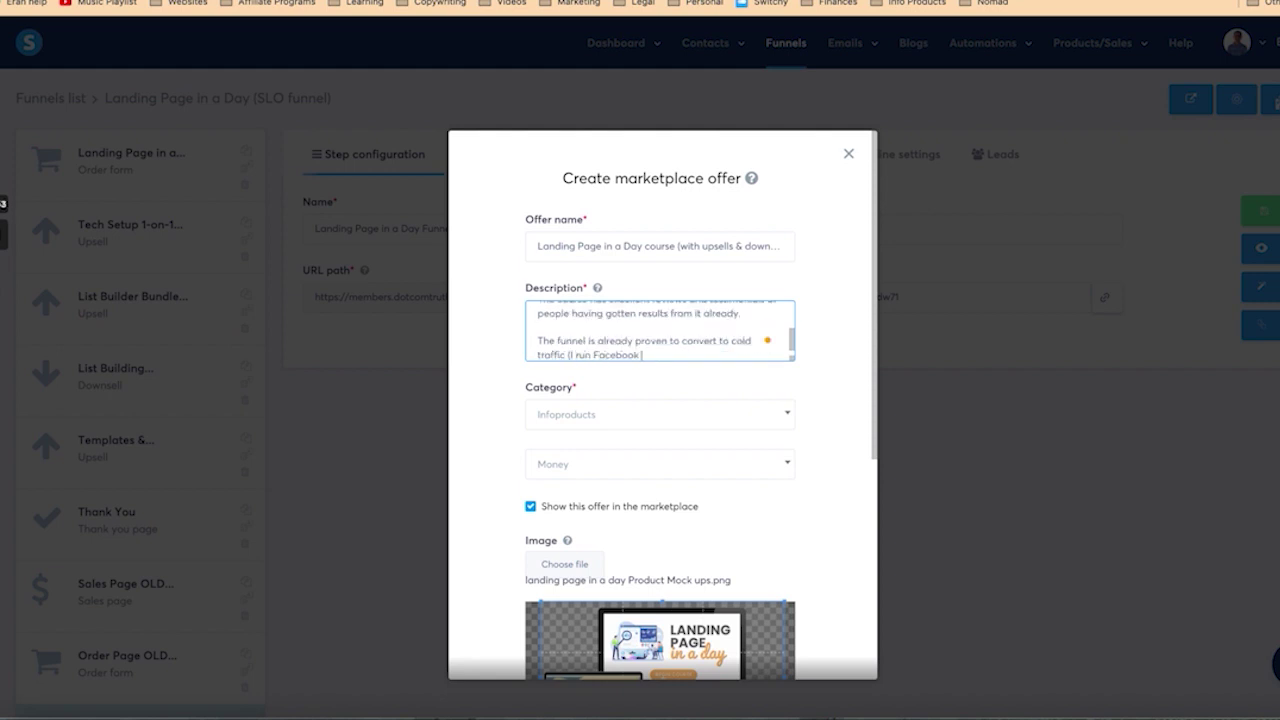
{"action": "type", "text": "ds directly to the sale page already) and y"}
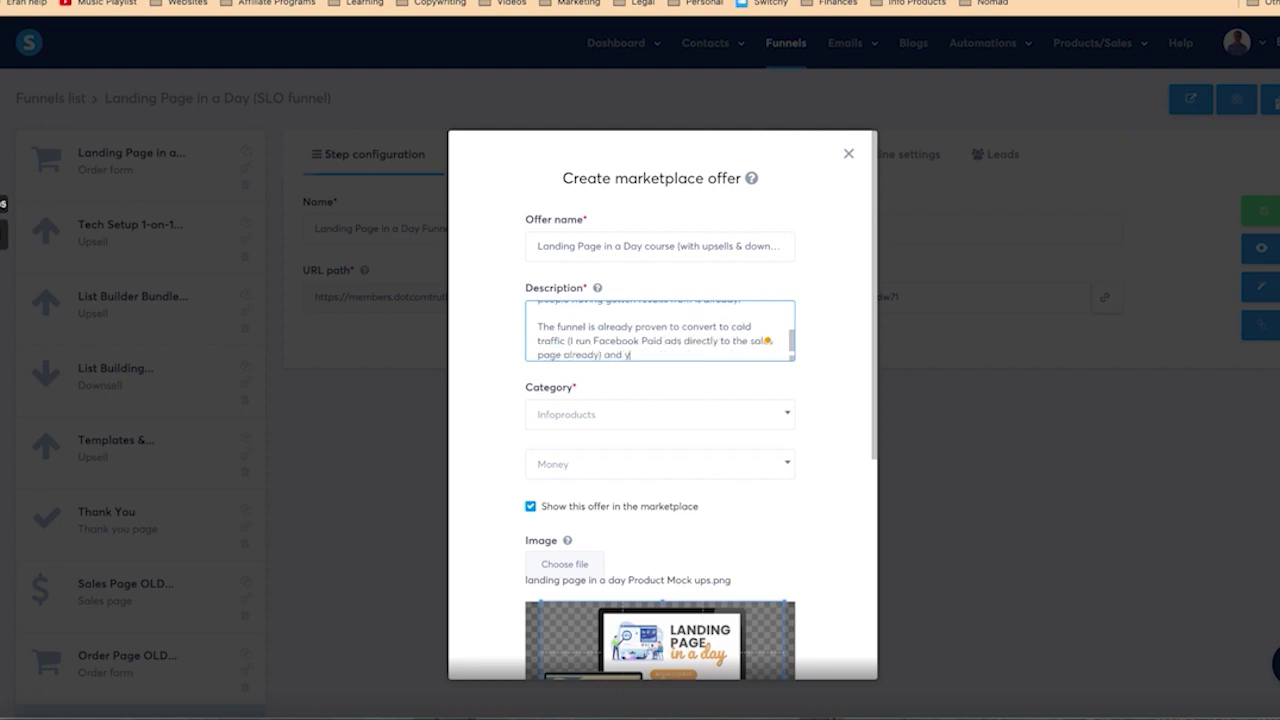
{"action": "type", "text": "ou can be sure that your referrals will not only get"}
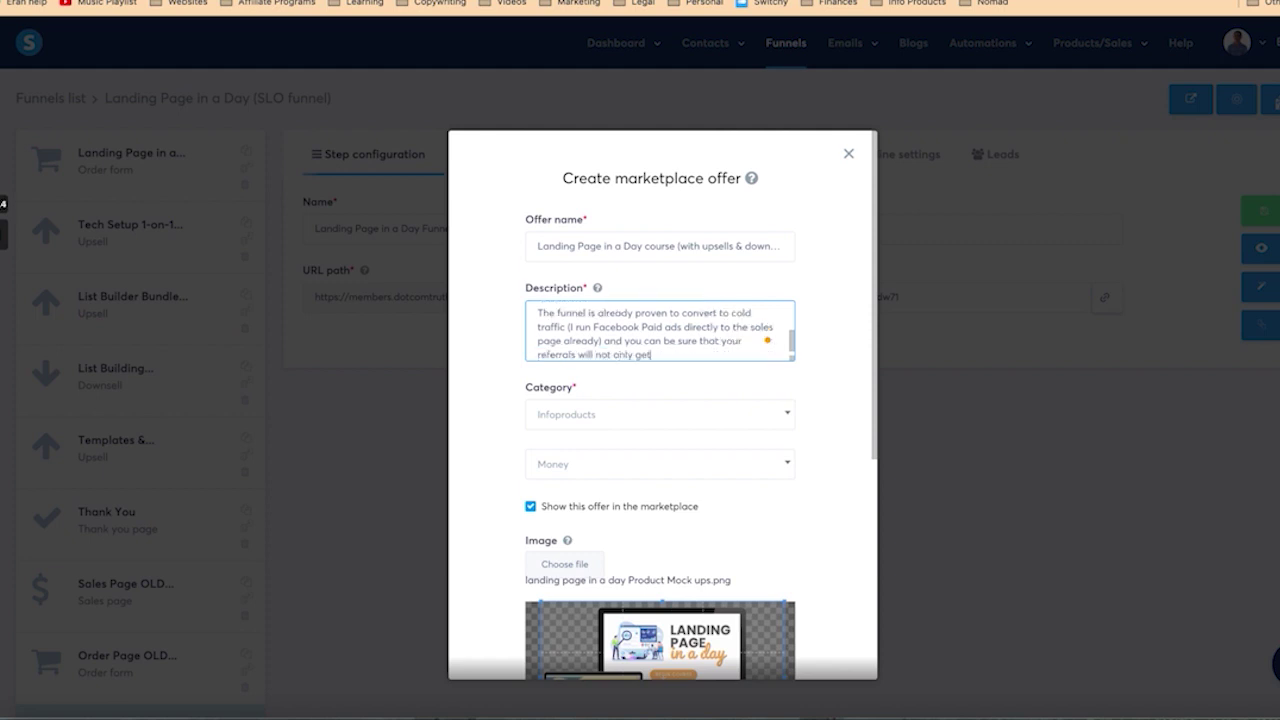
{"action": "type", "text": " great value for money but al"}
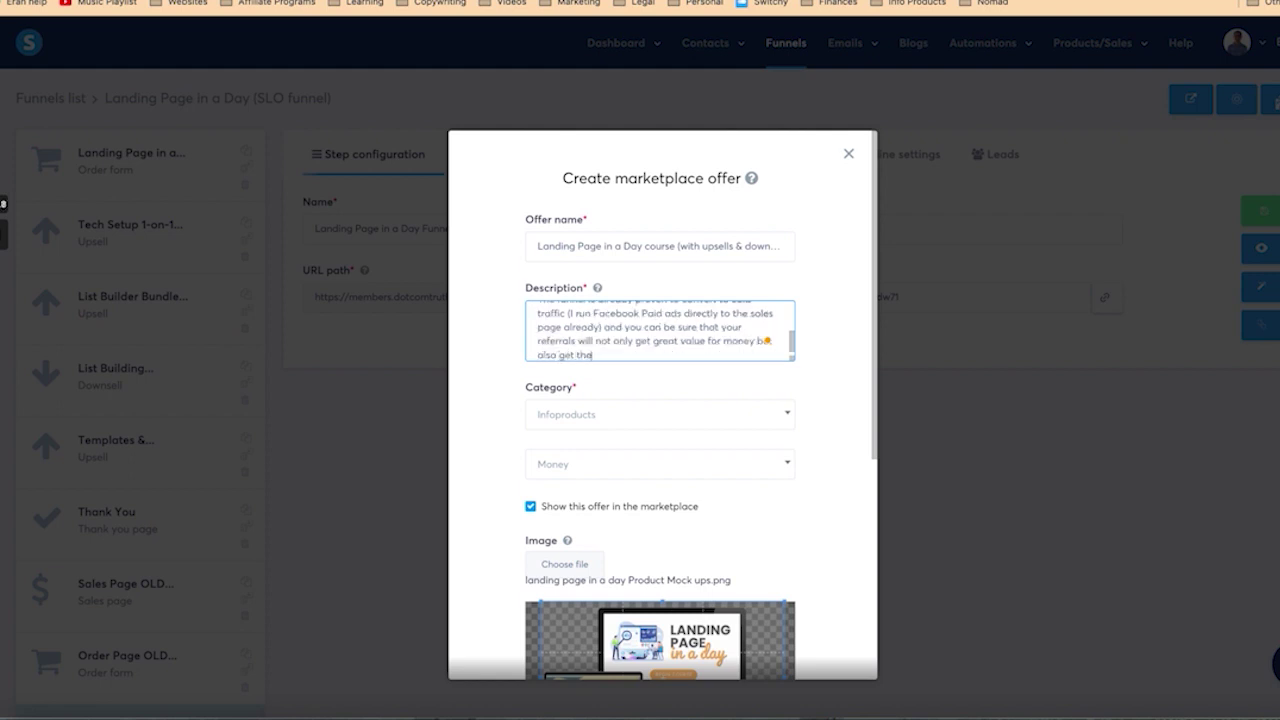
{"action": "type", "text": "so get the results they expect."}
Step: Start the funnel steps list: $5 course, $19 order bump, OTO (upsell 1) at $97
{"action": "key", "text": "Return"}
{"action": "key", "text": "Return"}
{"action": "type", "text": "The funnel has multi"}
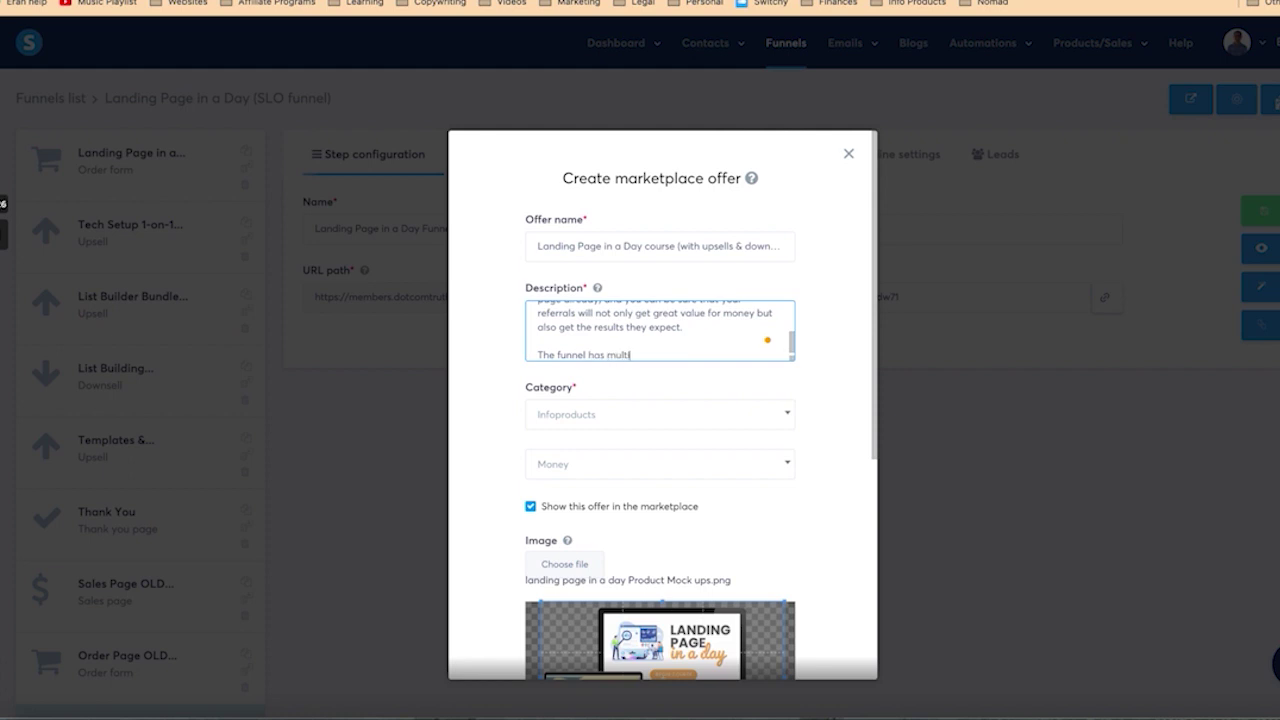
{"action": "type", "text": "ple steps:"}
{"action": "key", "text": "Return"}
{"action": "key", "text": "Return"}
{"action": "type", "text": "$5 cour"}
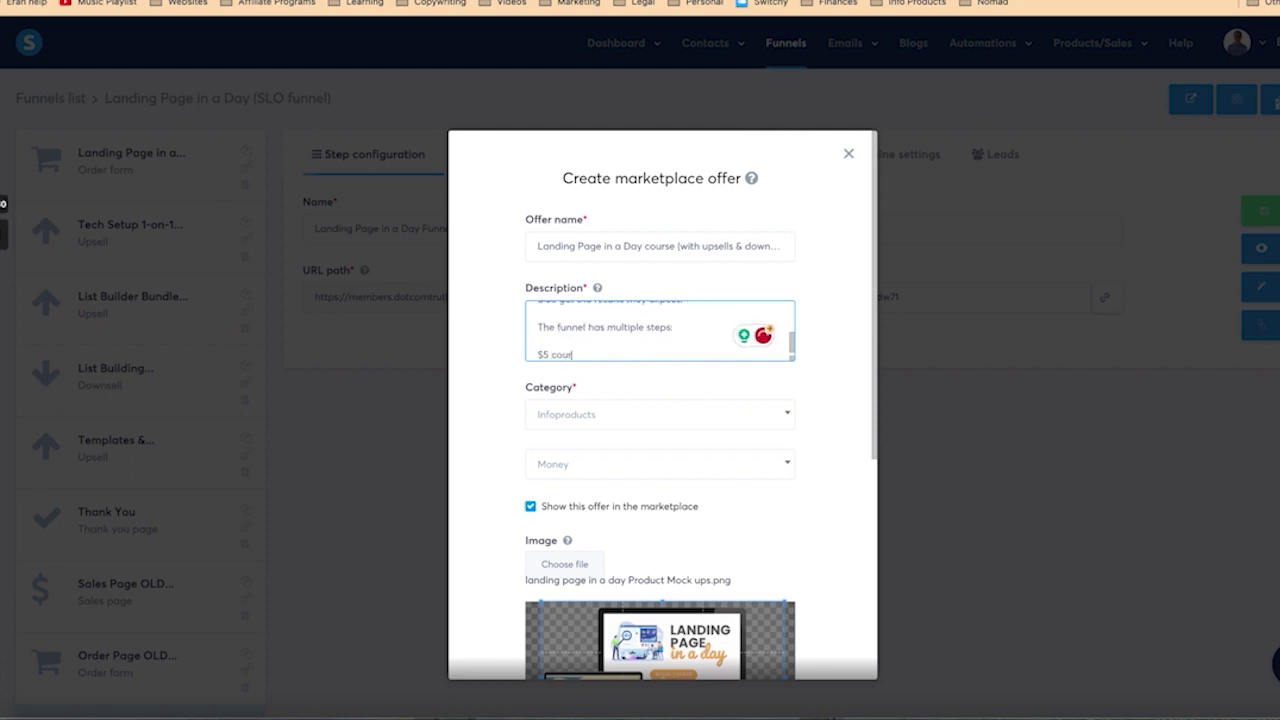
{"action": "type", "text": "se"}
{"action": "key", "text": "Return"}
{"action": "type", "text": "$19 order"}
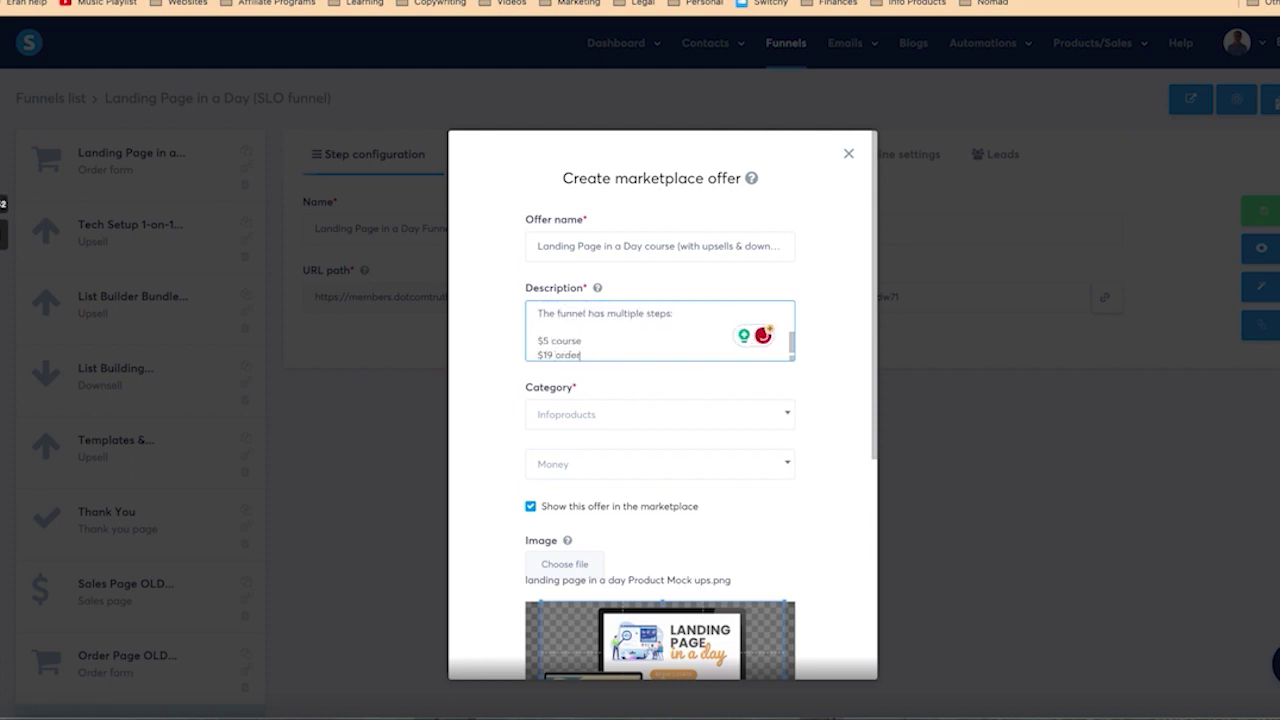
{"action": "type", "text": " bump"}
{"action": "key", "text": "Return"}
{"action": "type", "text": "OTO (upsell 1) at"}
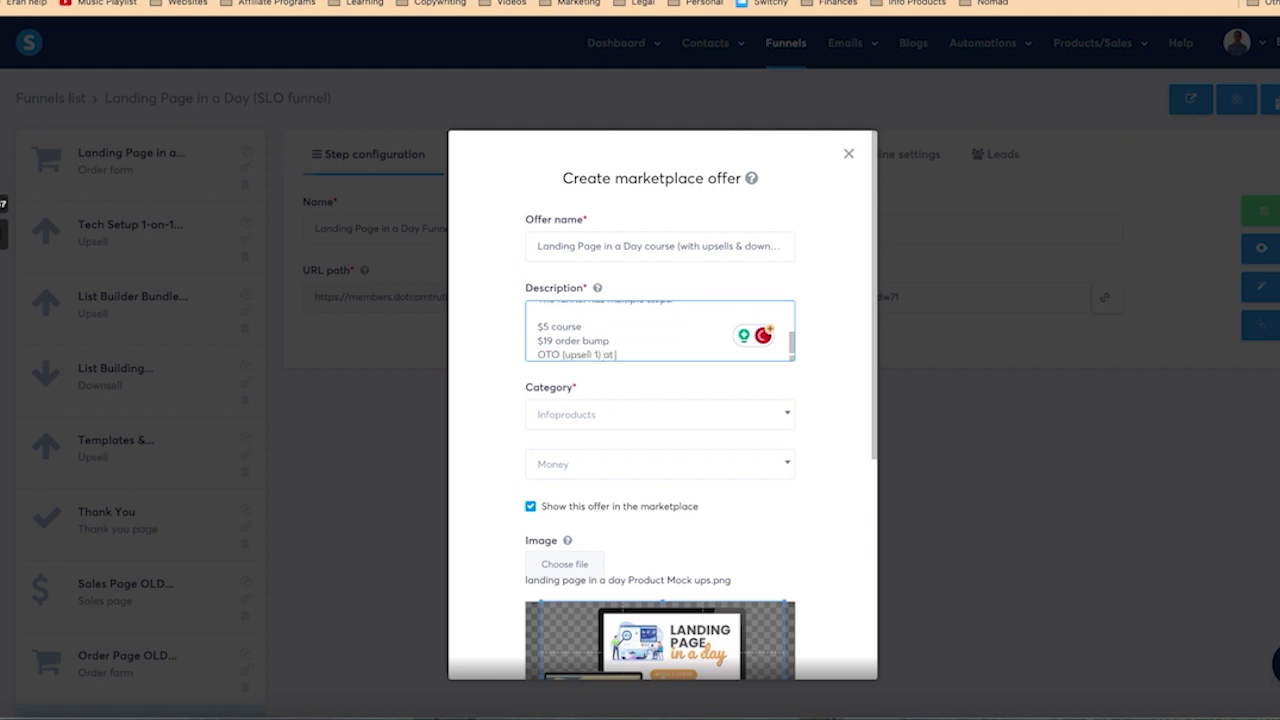
{"action": "type", "text": " $97"}
{"action": "key", "text": "Return"}
Step: Add OTO2, the $30 x4 downsell and OTO 3 at $77/year, and fix the OTO1 label
{"action": "type", "text": "OOT"}
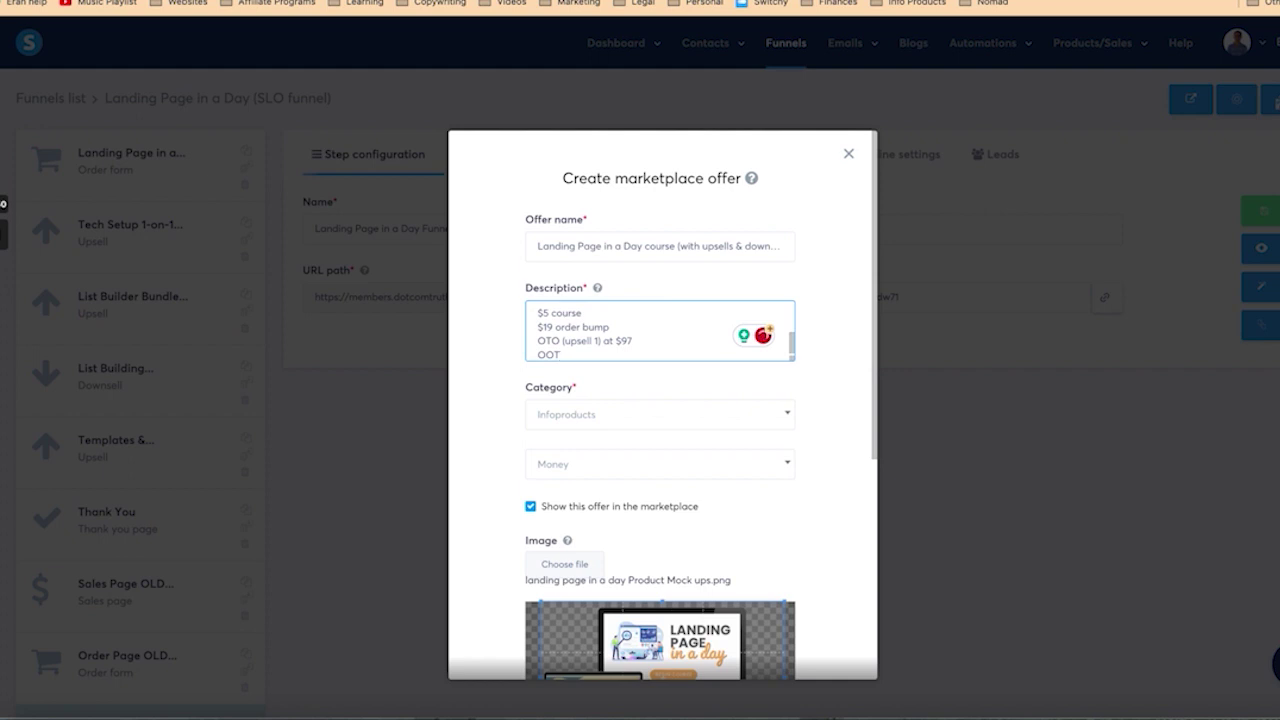
{"action": "left_click", "coordinate": [559, 341]}
{"action": "type", "text": "1"}
{"action": "left_click", "coordinate": [561, 355]}
{"action": "key", "text": "BackSpace"}
{"action": "key", "text": "BackSpace"}
{"action": "type", "text": "TO2 (upsell 2) at $97"}
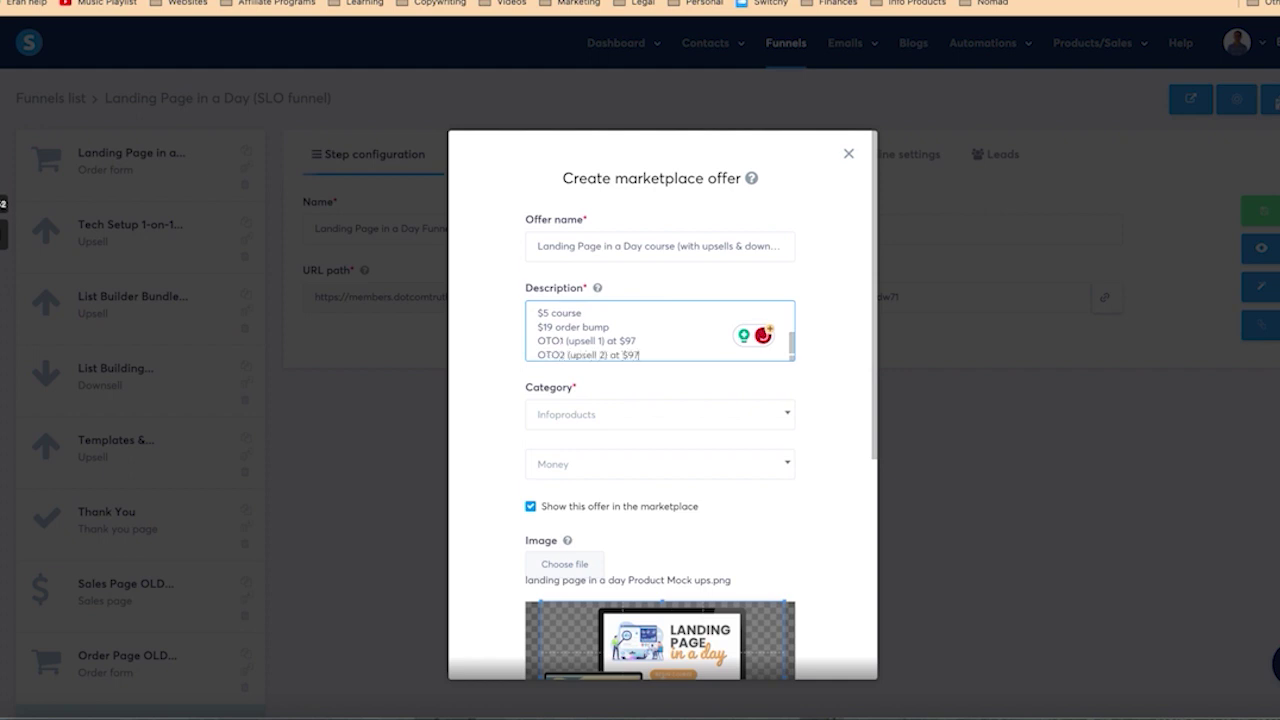
{"action": "key", "text": "Return"}
{"action": "type", "text": "Downsell at $30 x"}
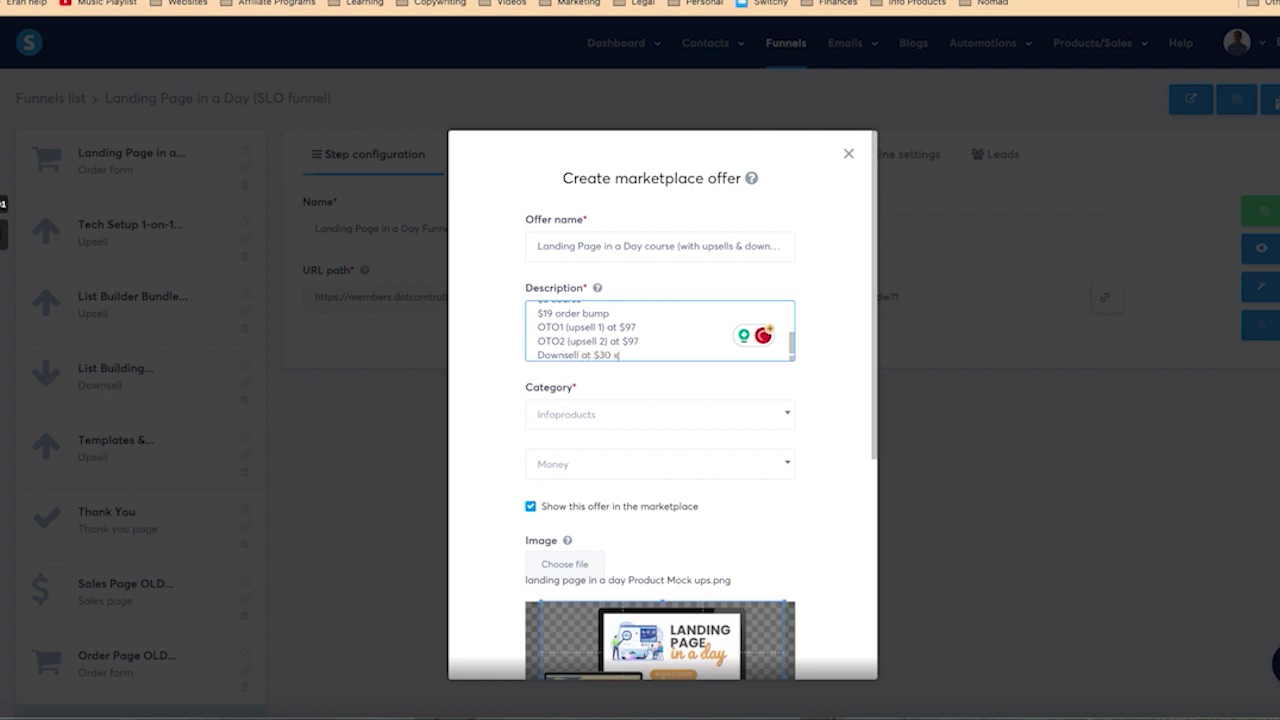
{"action": "type", "text": "4 payment plan"}
{"action": "key", "text": "Return"}
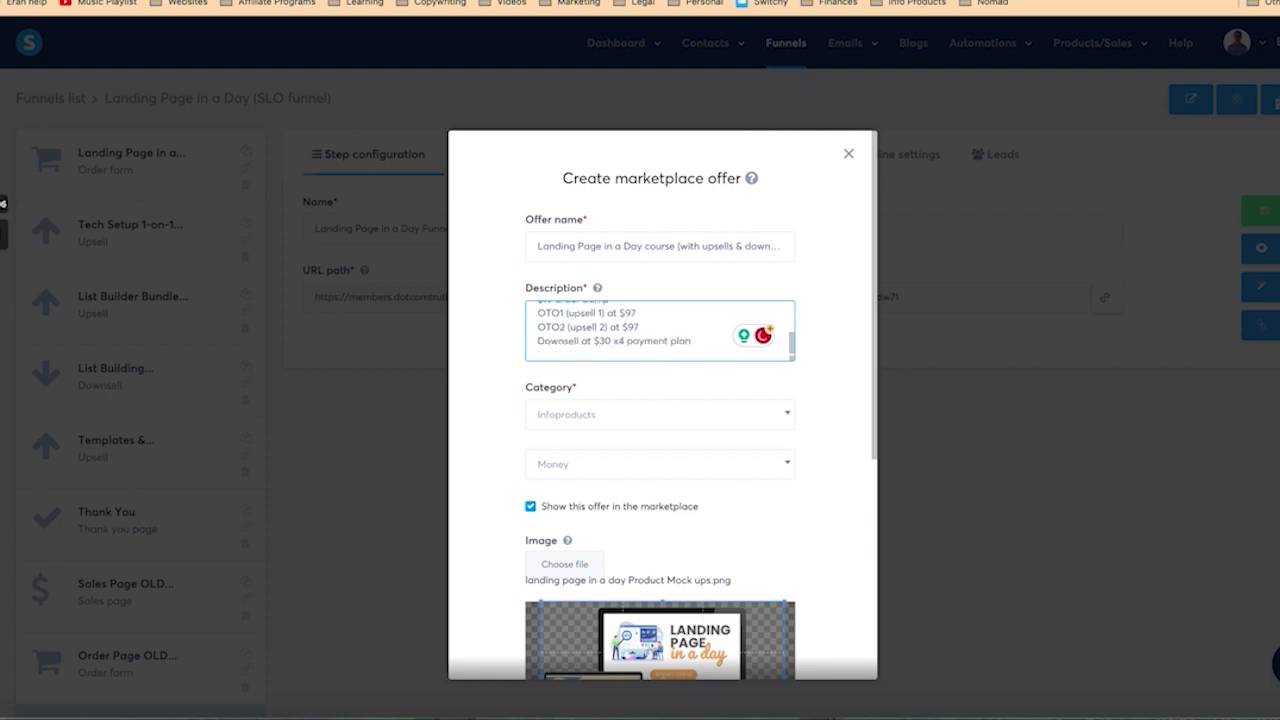
{"action": "type", "text": "Upsel"}
{"action": "type", "text": "OTO 3 (u"}
{"action": "type", "text": "psell 3) at $77ye"}
{"action": "key", "text": "BackSpace"}
{"action": "key", "text": "BackSpace"}
{"action": "type", "text": "/year recurrin"}
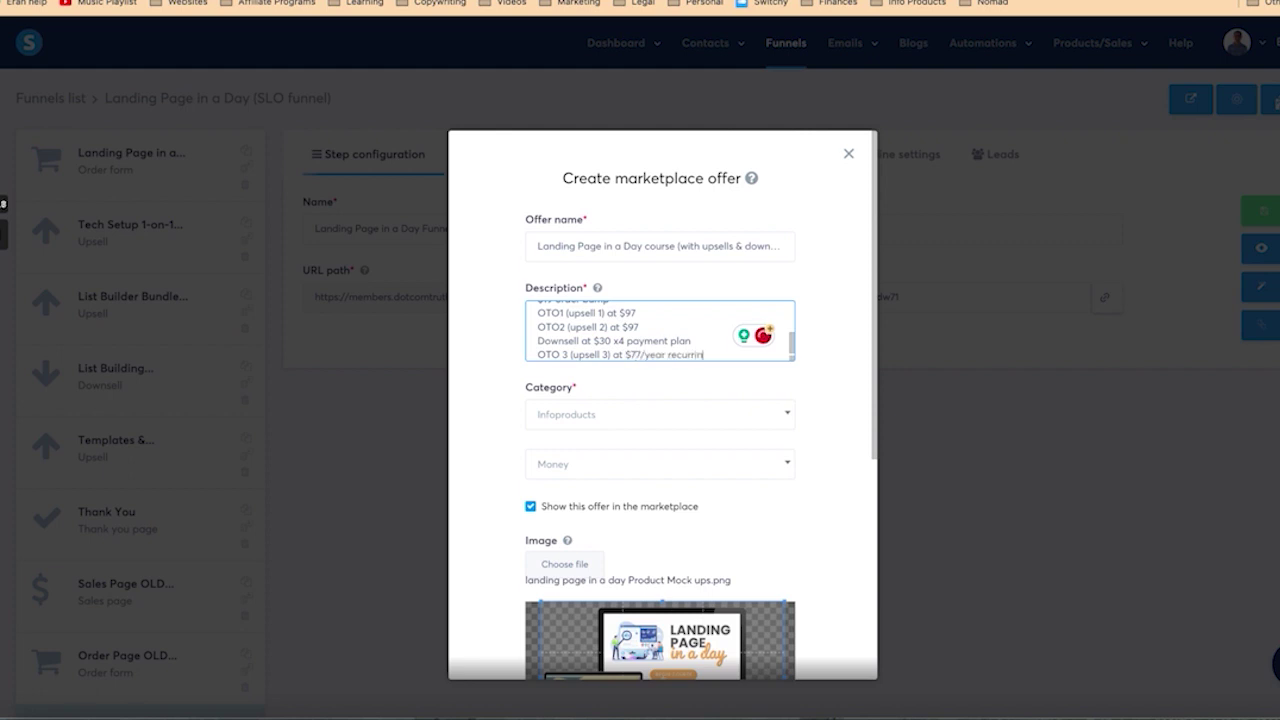
{"action": "type", "text": "g subscription"}
Step: Add the terms: 50% commission on the entire funnel except OTO1 at 20%
{"action": "key", "text": "Return"}
{"action": "key", "text": "Return"}
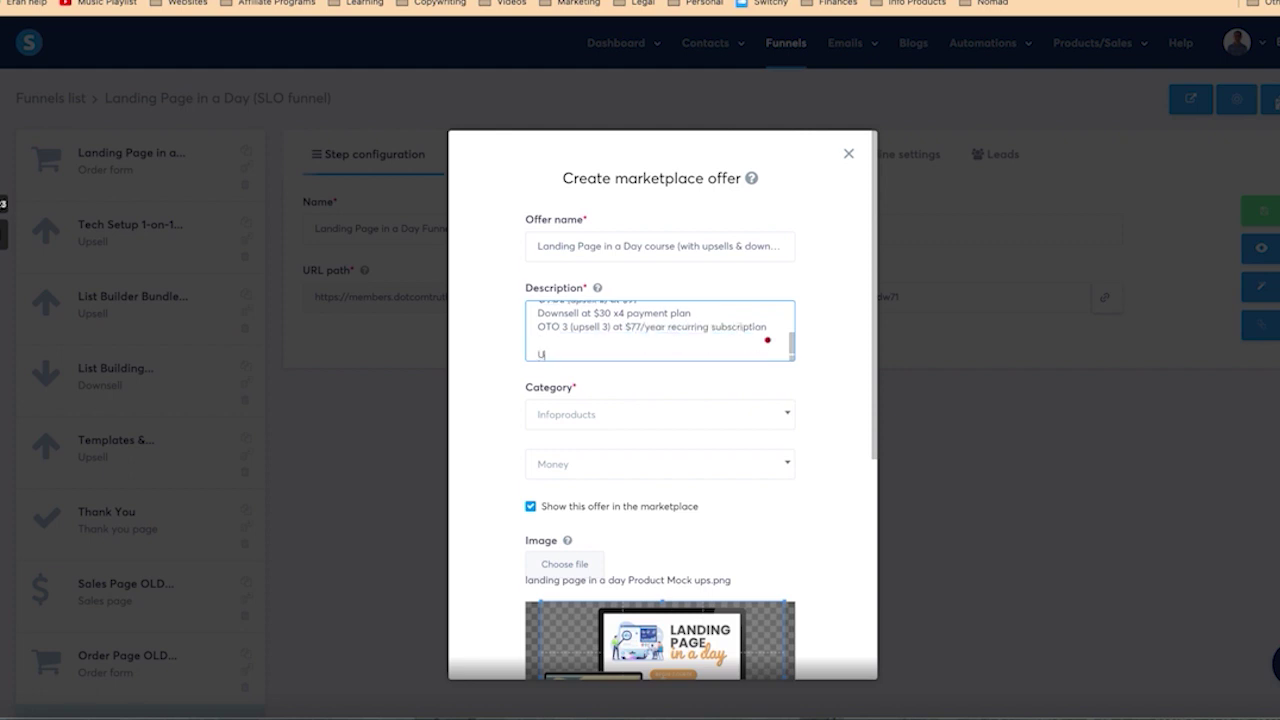
{"action": "type", "text": "You get 4"}
{"action": "key", "text": "BackSpace"}
{"action": "type", "text": "50% commission on the the entire"}
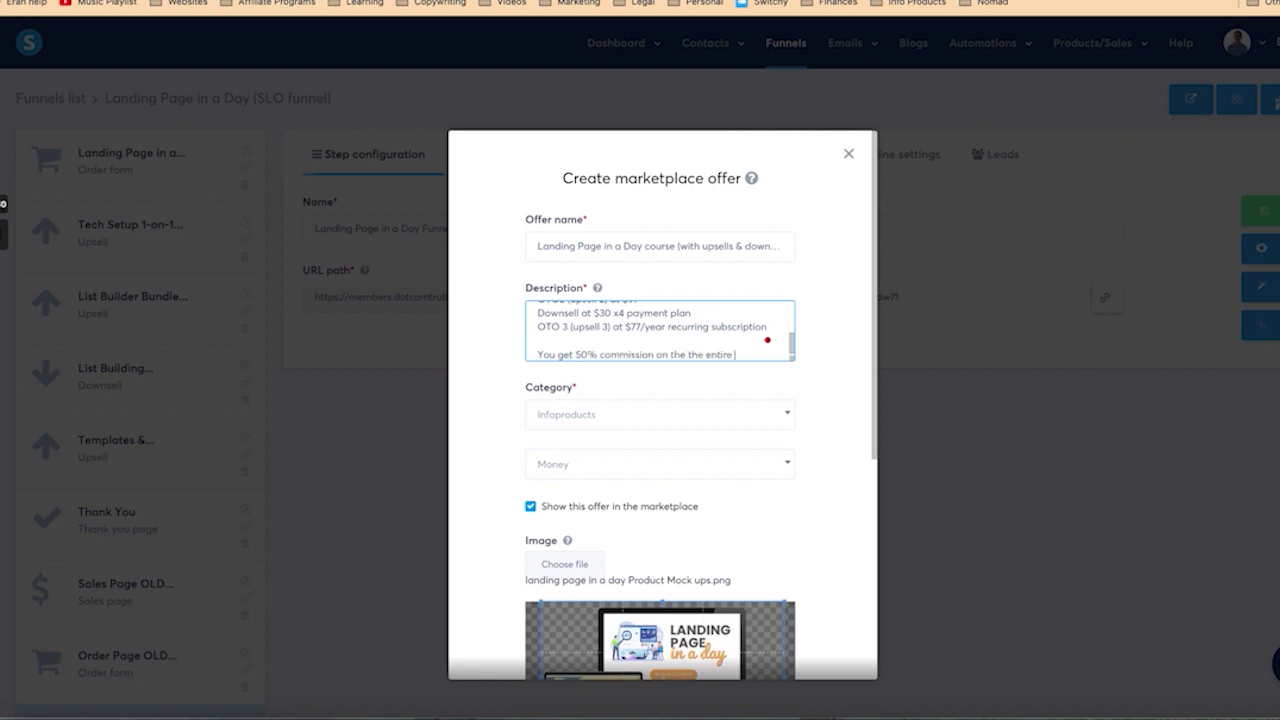
{"action": "type", "text": " funnel except f"}
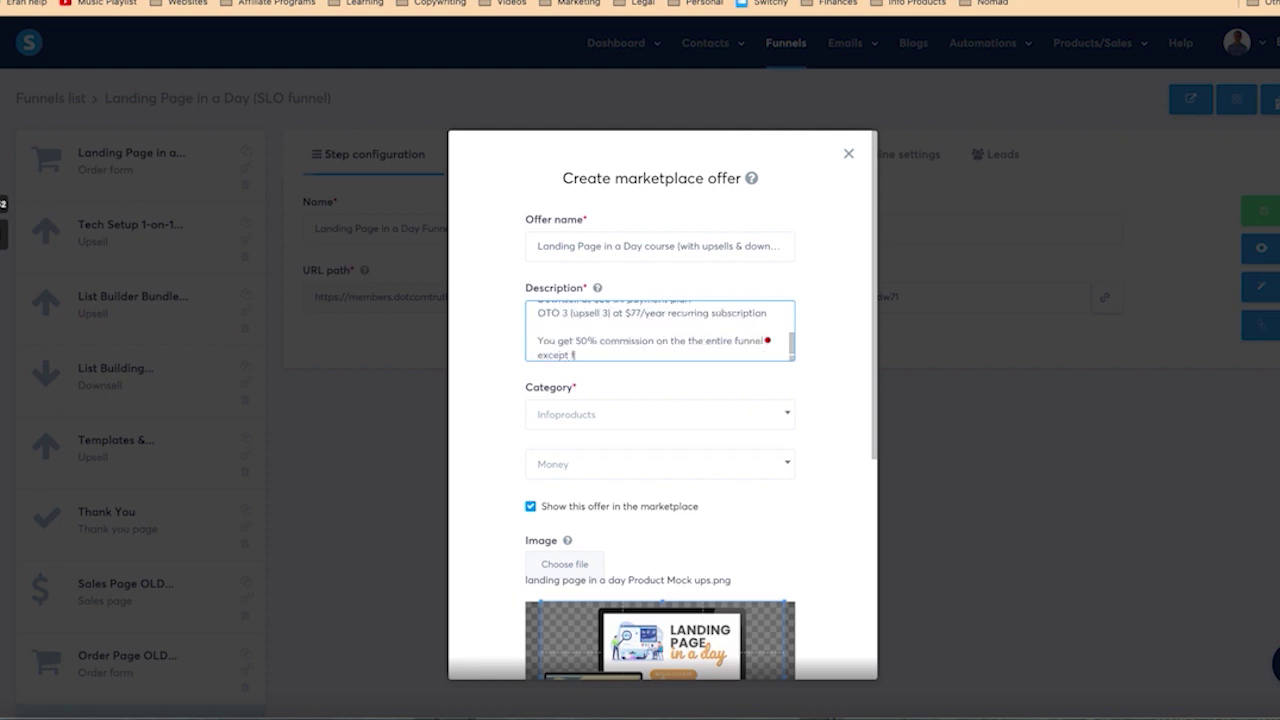
{"action": "type", "text": "or OTO1 which is 20% commission (as"}
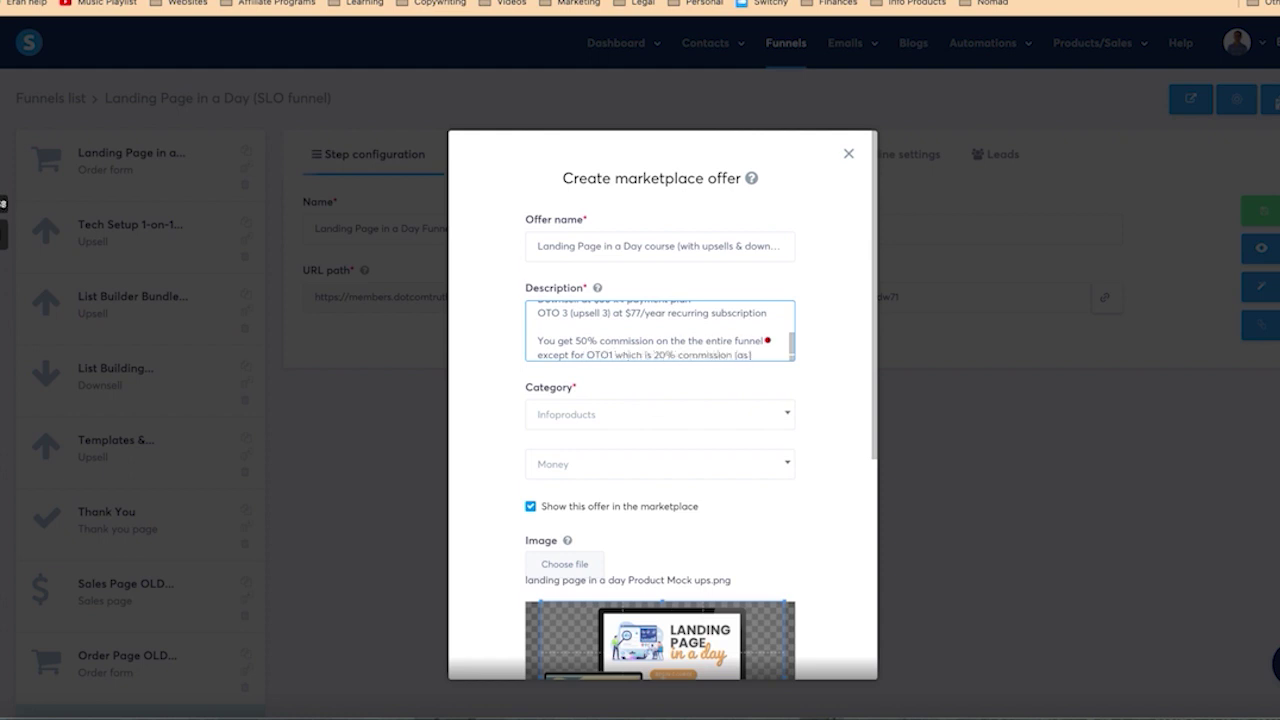
{"action": "type", "text": " this is a service with overheads, i.e. a"}
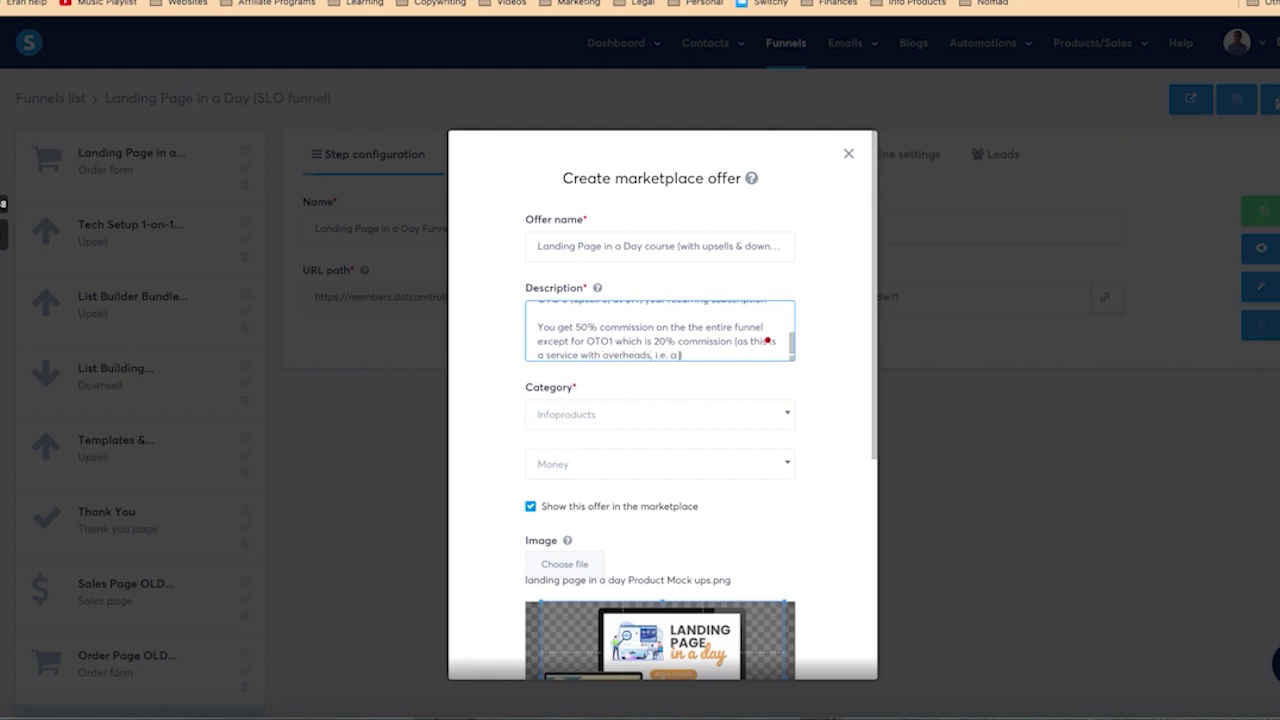
{"action": "type", "text": " Zoom call with my tech support te"}
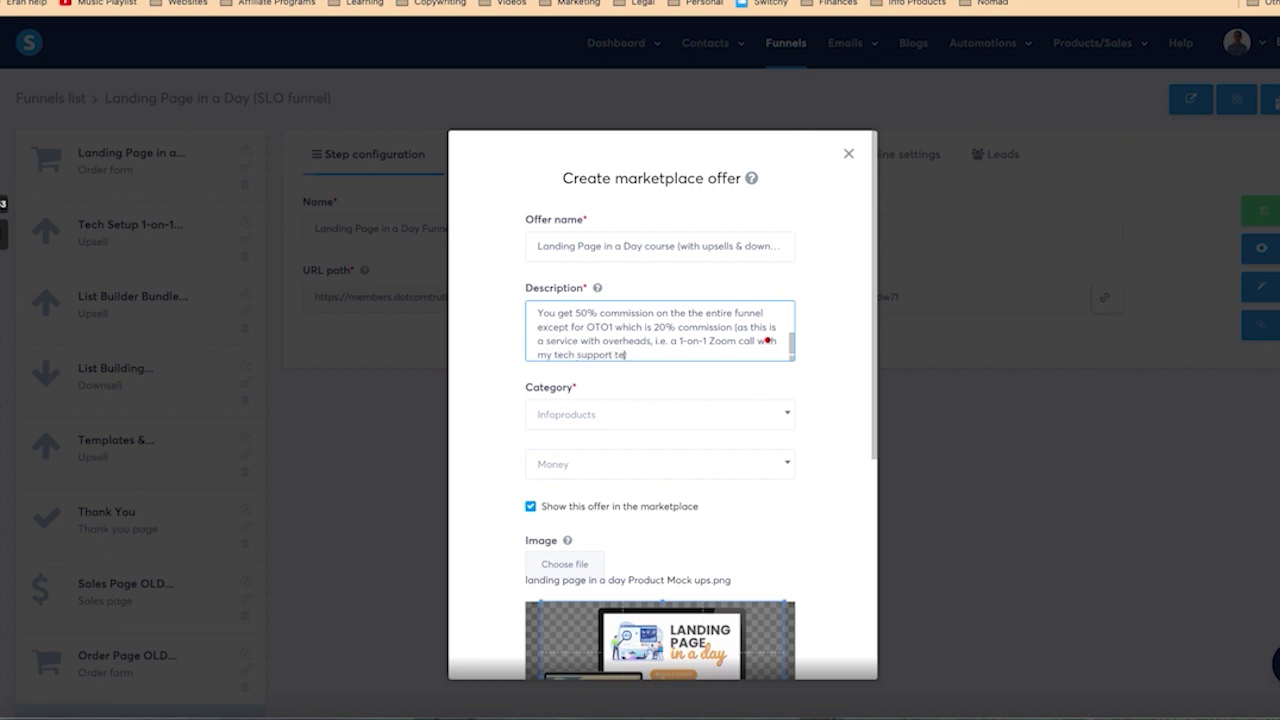
{"action": "type", "text": "am)."}
Step: Add the info-page pointer and a closing invitation for questions, then enlarge the description box
{"action": "key", "text": "Return"}
{"action": "key", "text": "Return"}
{"action": "type", "text": "you can"}
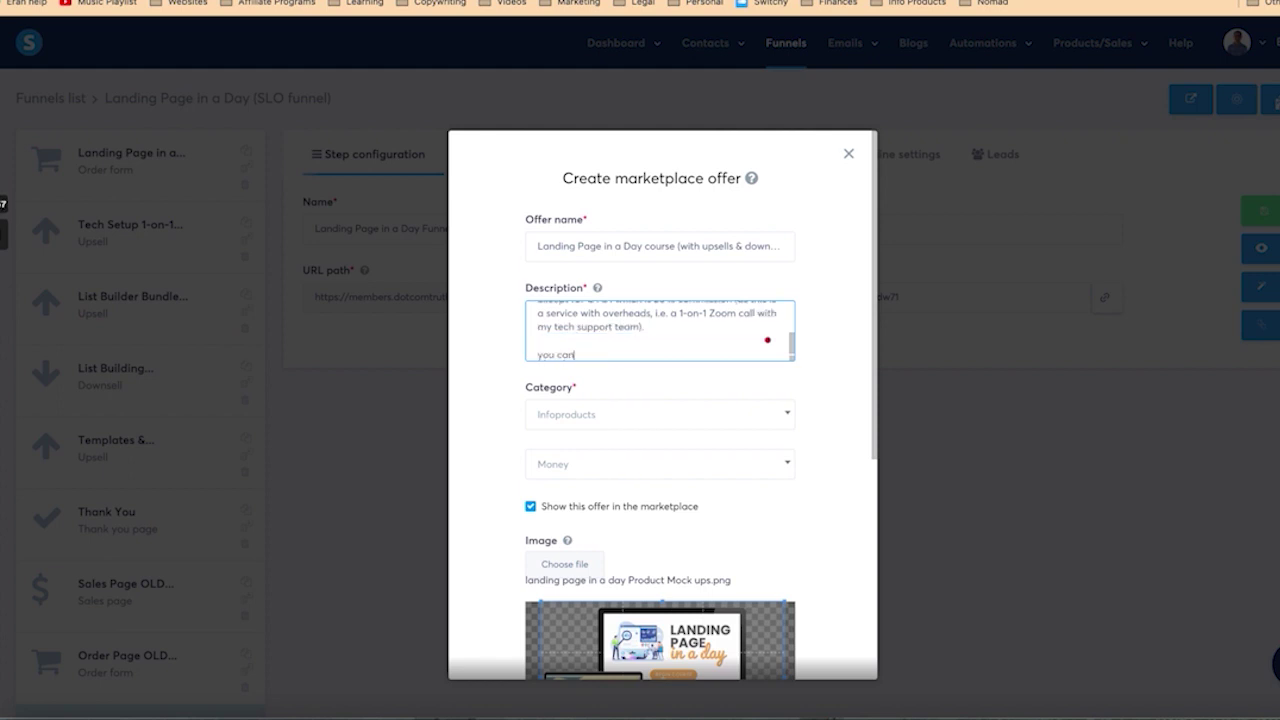
{"action": "key", "text": "BackSpace"}
{"action": "key", "text": "BackSpace"}
{"action": "key", "text": "BackSpace"}
{"action": "key", "text": "BackSpace"}
{"action": "key", "text": "BackSpace"}
{"action": "key", "text": "BackSpace"}
{"action": "key", "text": "BackSpace"}
{"action": "type", "text": "You can read all the information of the"}
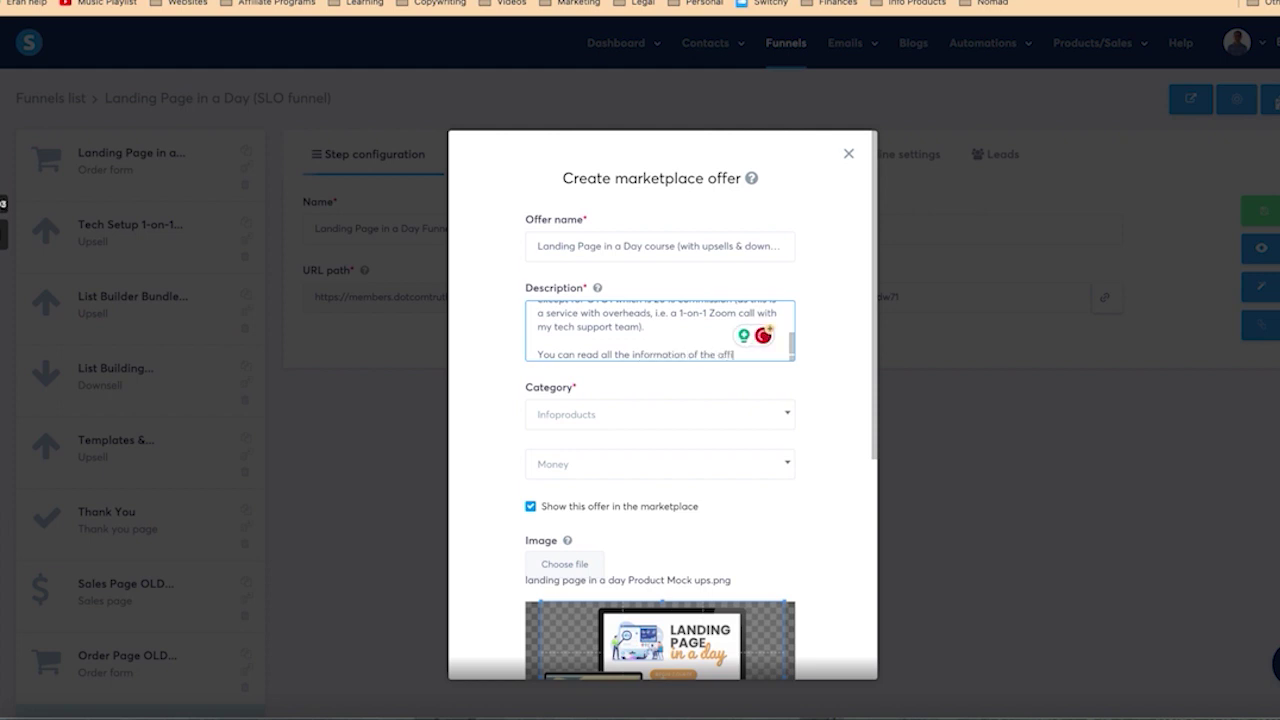
{"action": "type", "text": " affiliate program for this fun"}
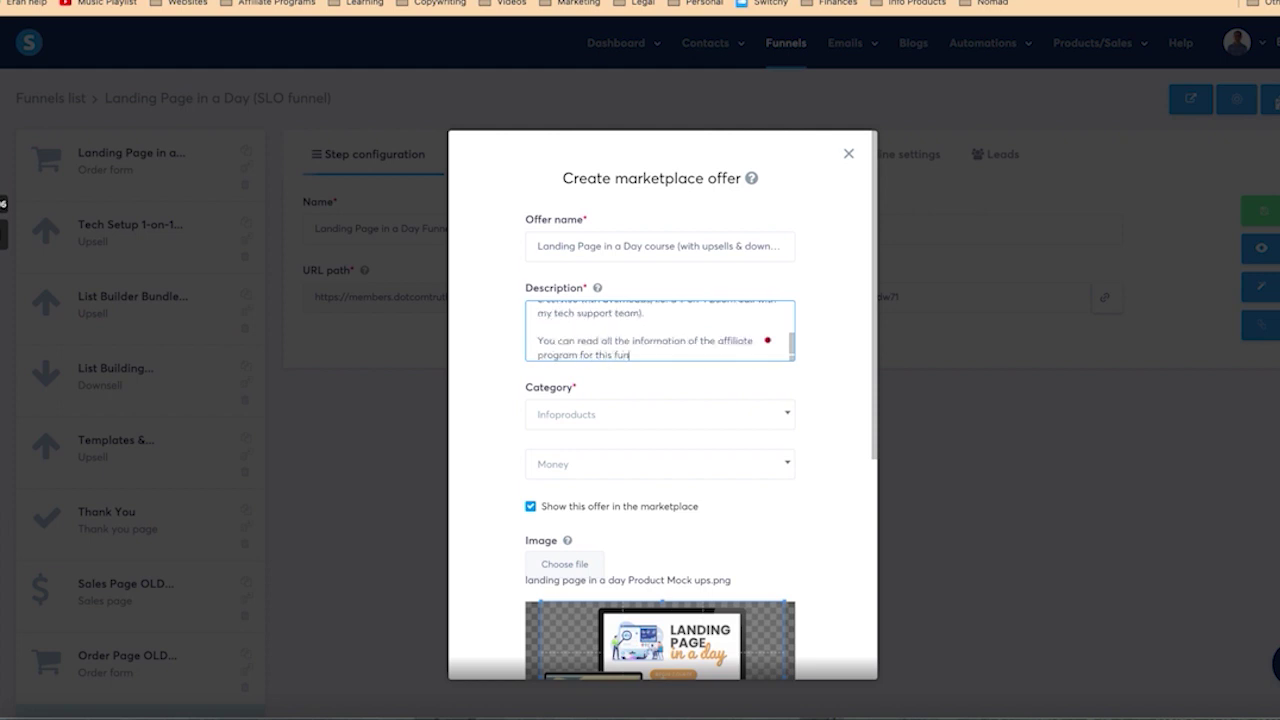
{"action": "type", "text": "nel in the information page an which"}
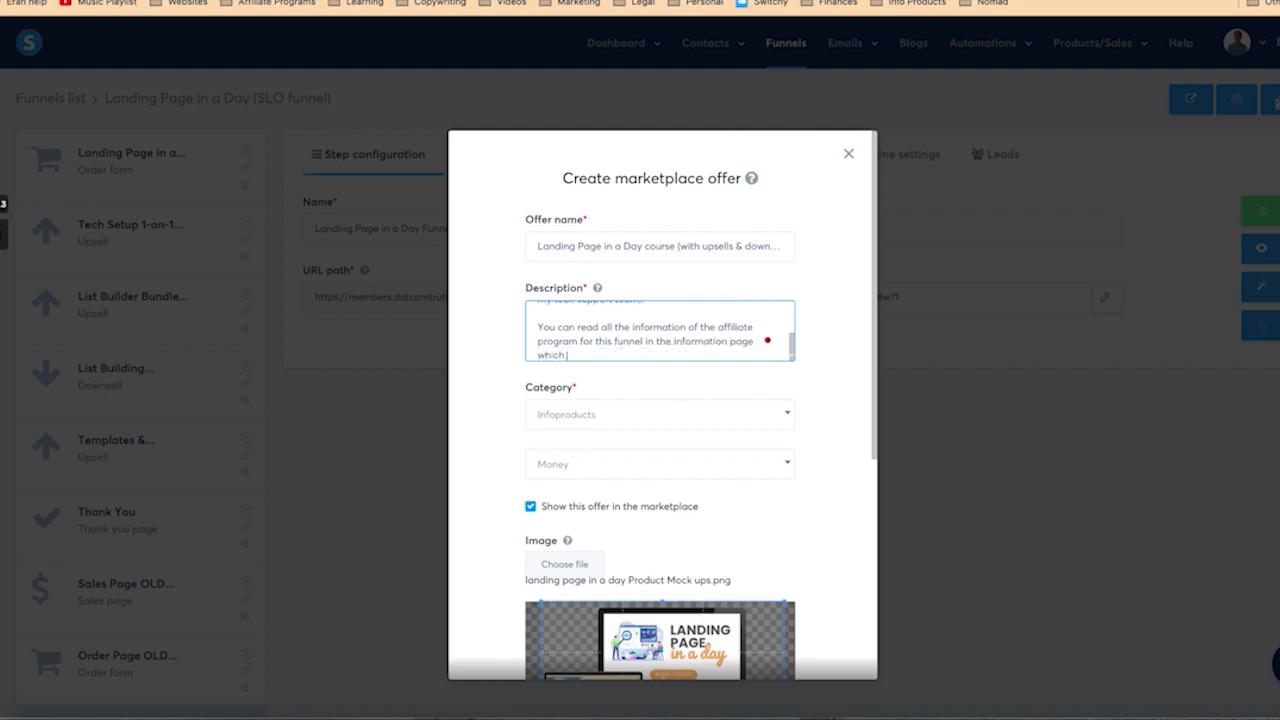
{"action": "type", "text": " gives all the details you need to know about why"}
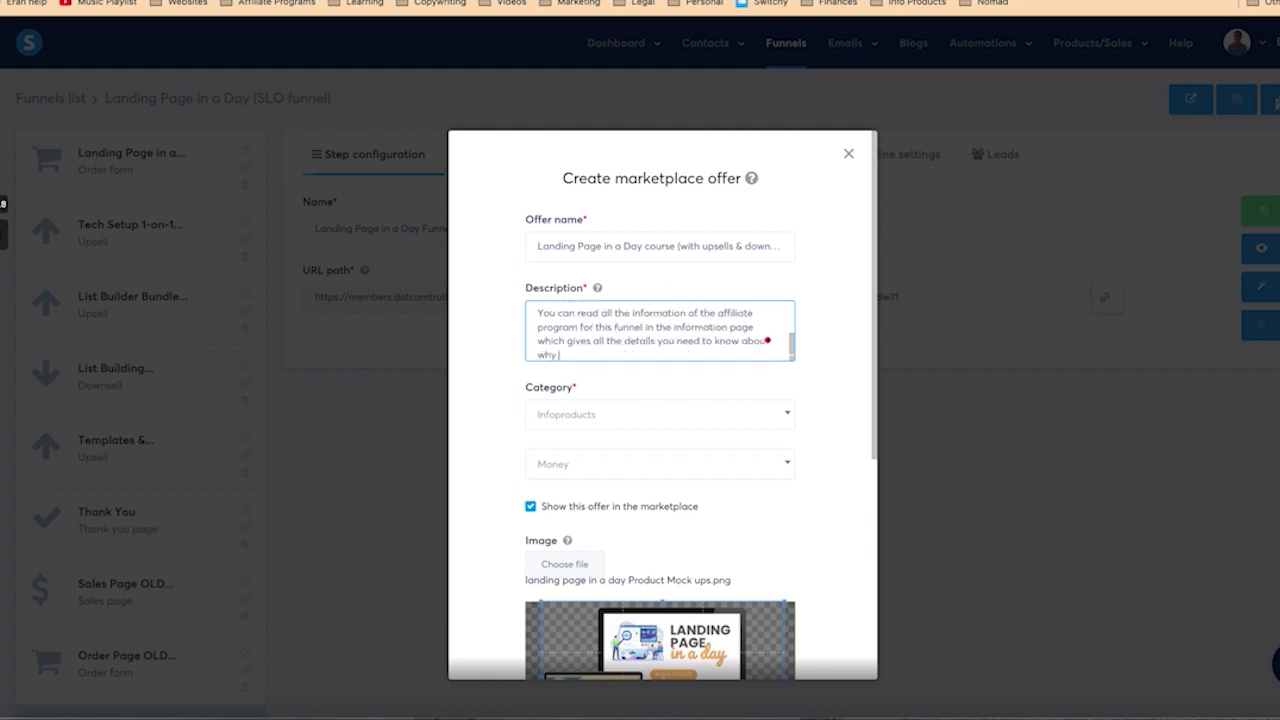
{"action": "type", "text": " you should promote it and why your au"}
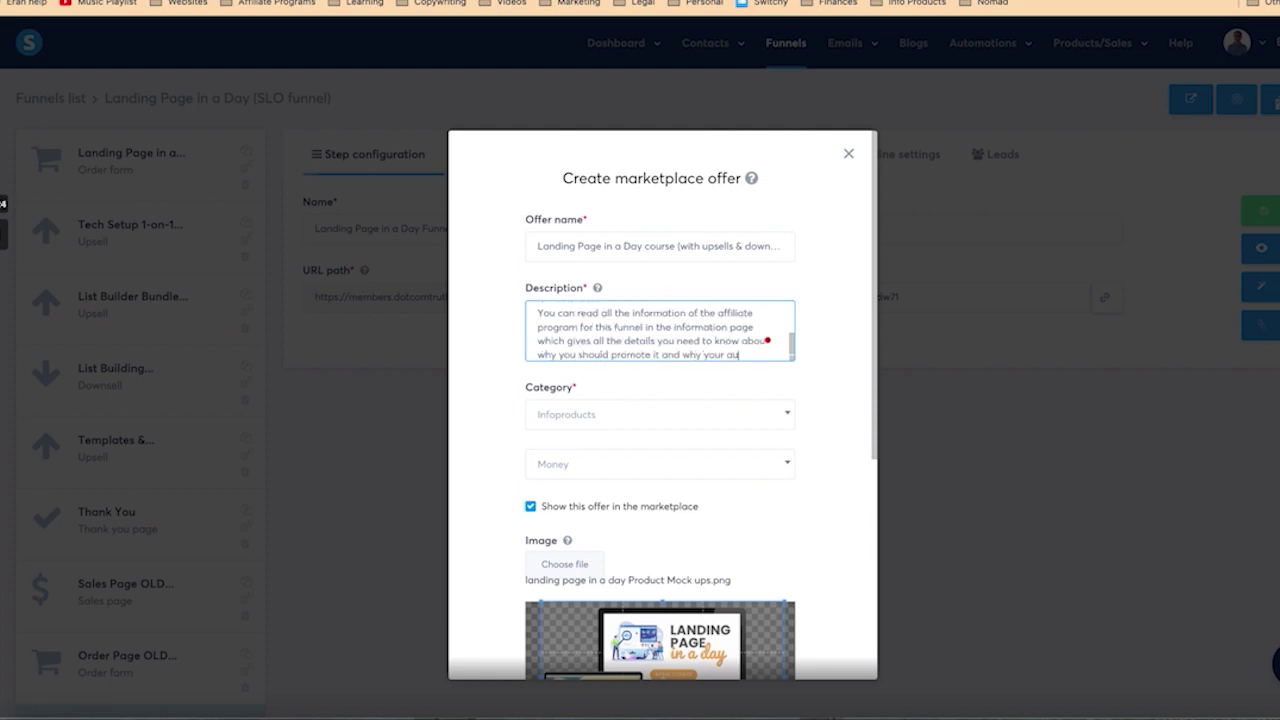
{"action": "type", "text": "dience wil"}
{"action": "type", "text": "l love it"}
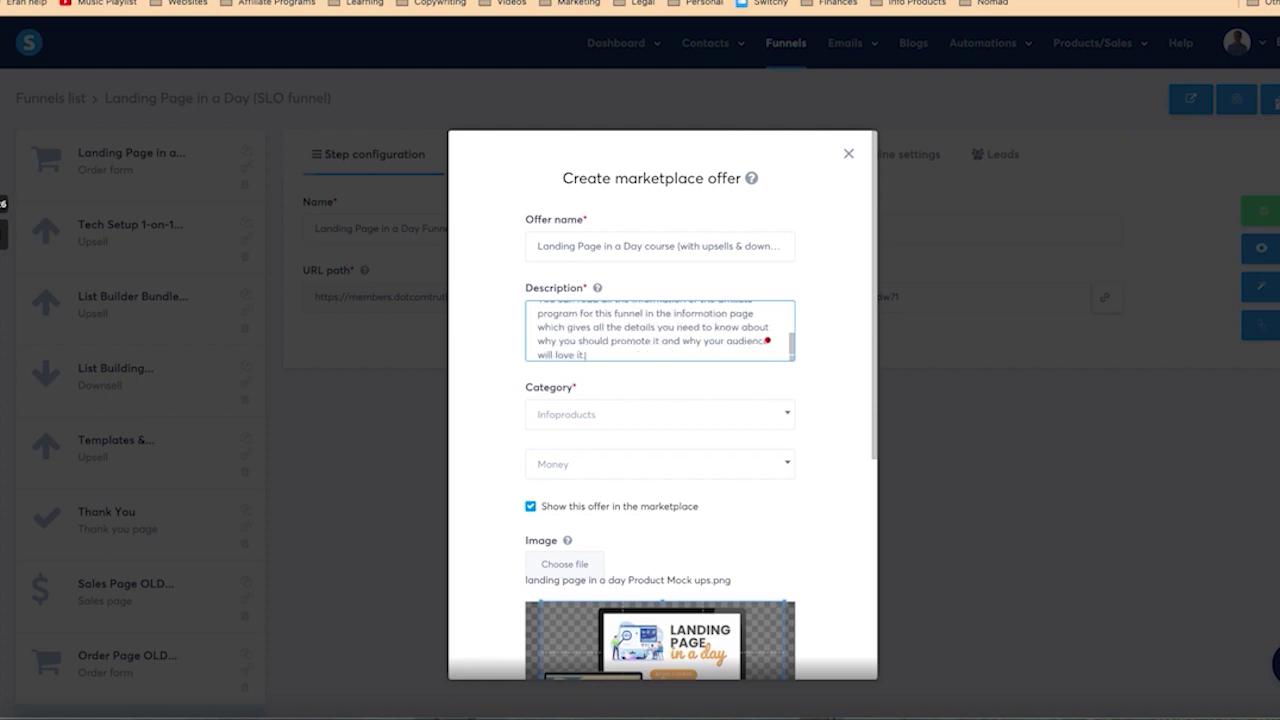
{"action": "type", "text": "."}
{"action": "key", "text": "Return"}
{"action": "key", "text": "Return"}
{"action": "type", "text": "I welcome any q"}
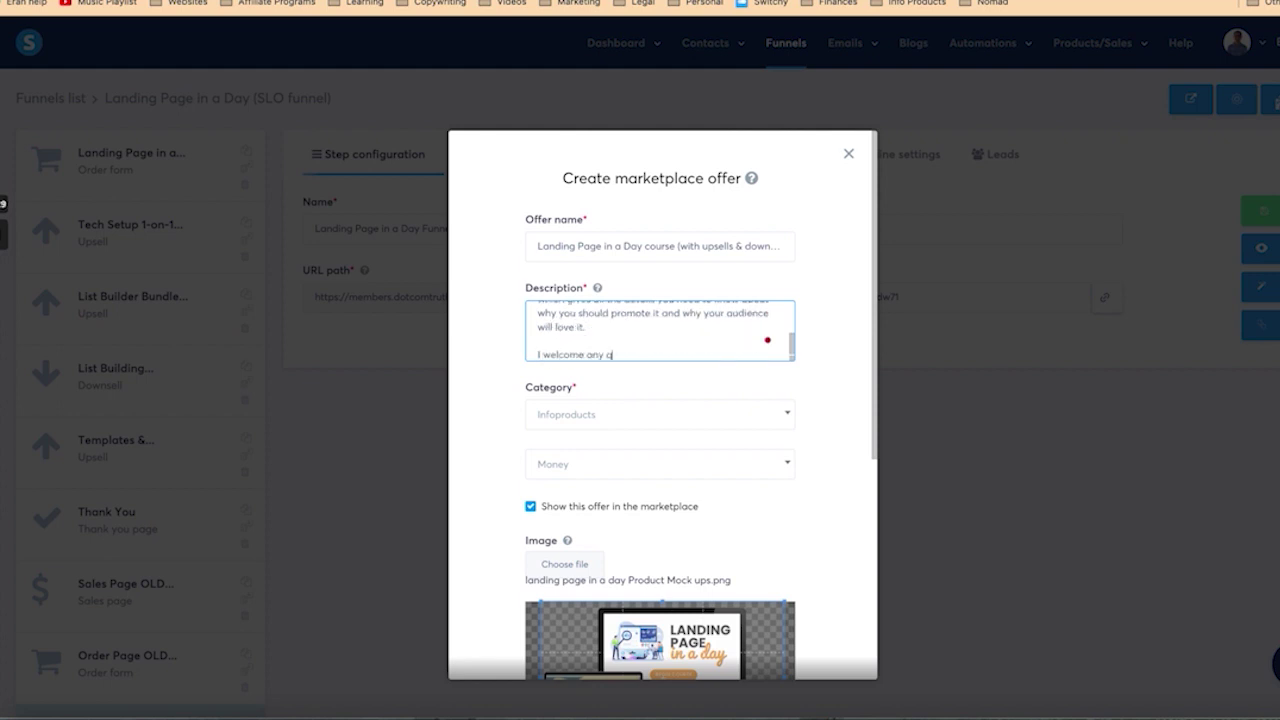
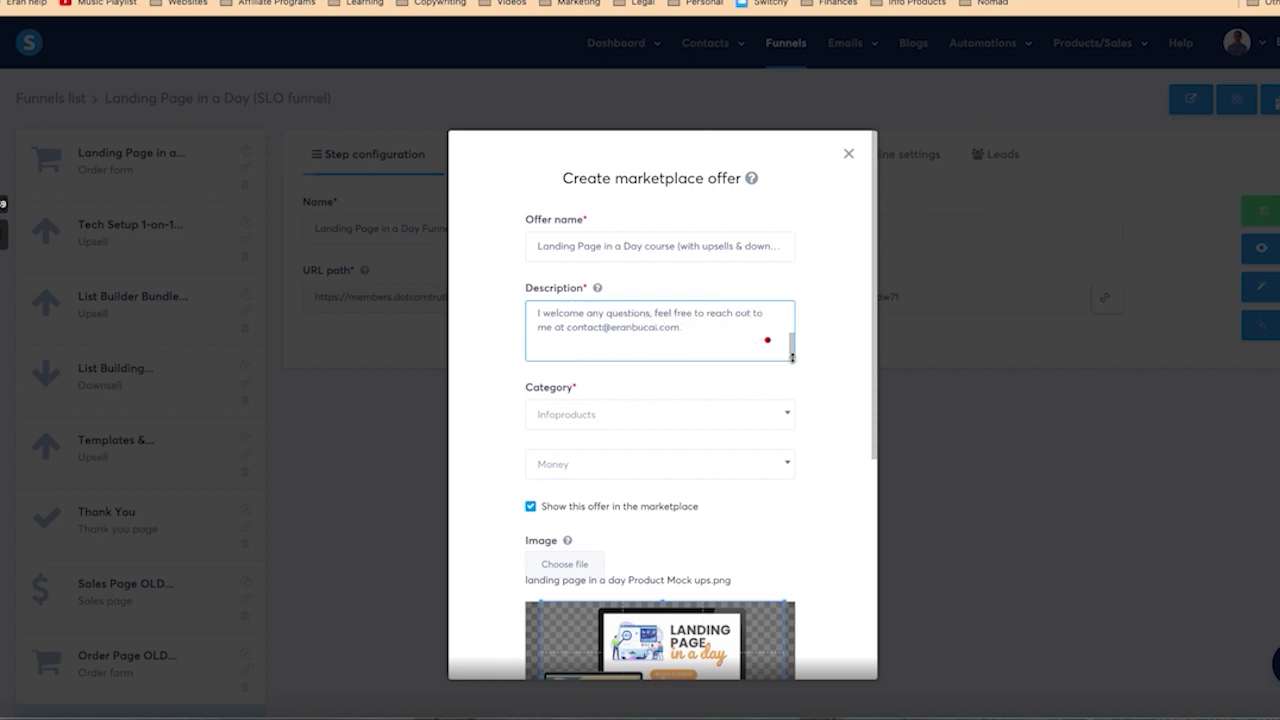
{"action": "left_click_drag", "start_coordinate": [792, 358], "coordinate": [792, 650]}
Step: Review the finished description and save the new marketplace offer
{"action": "scroll", "coordinate": [767, 606], "scroll_direction": "up", "scroll_amount": 3}
{"action": "scroll", "coordinate": [767, 631], "scroll_direction": "down", "scroll_amount": 3}
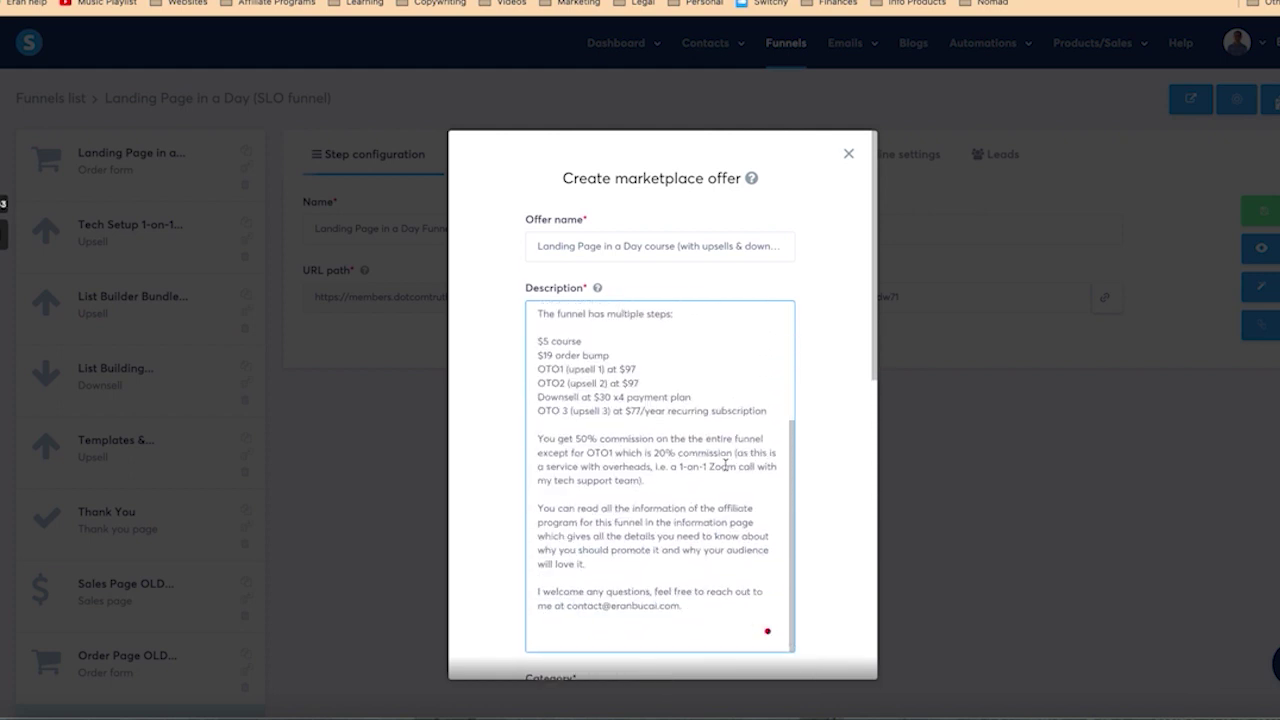
{"action": "scroll", "coordinate": [725, 466], "scroll_direction": "down", "scroll_amount": 4}
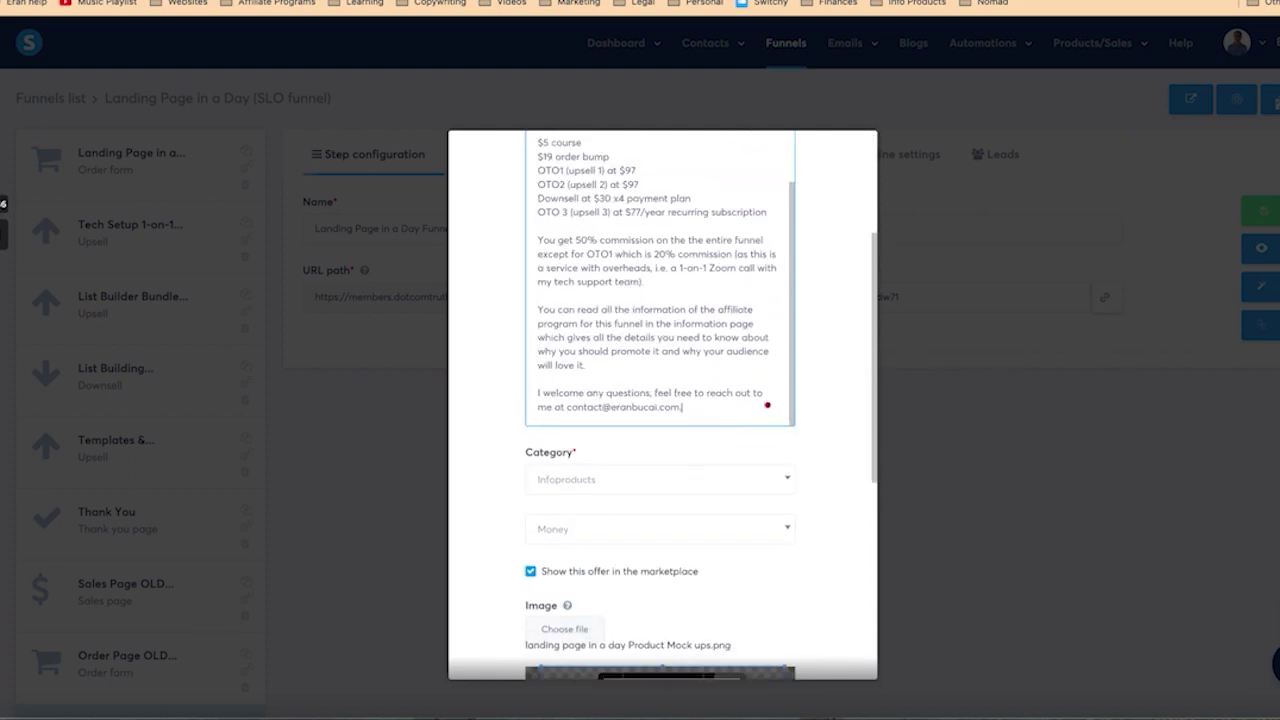
{"action": "key", "text": "ctrl+a"}
{"action": "scroll", "coordinate": [810, 453], "scroll_direction": "down", "scroll_amount": 5}
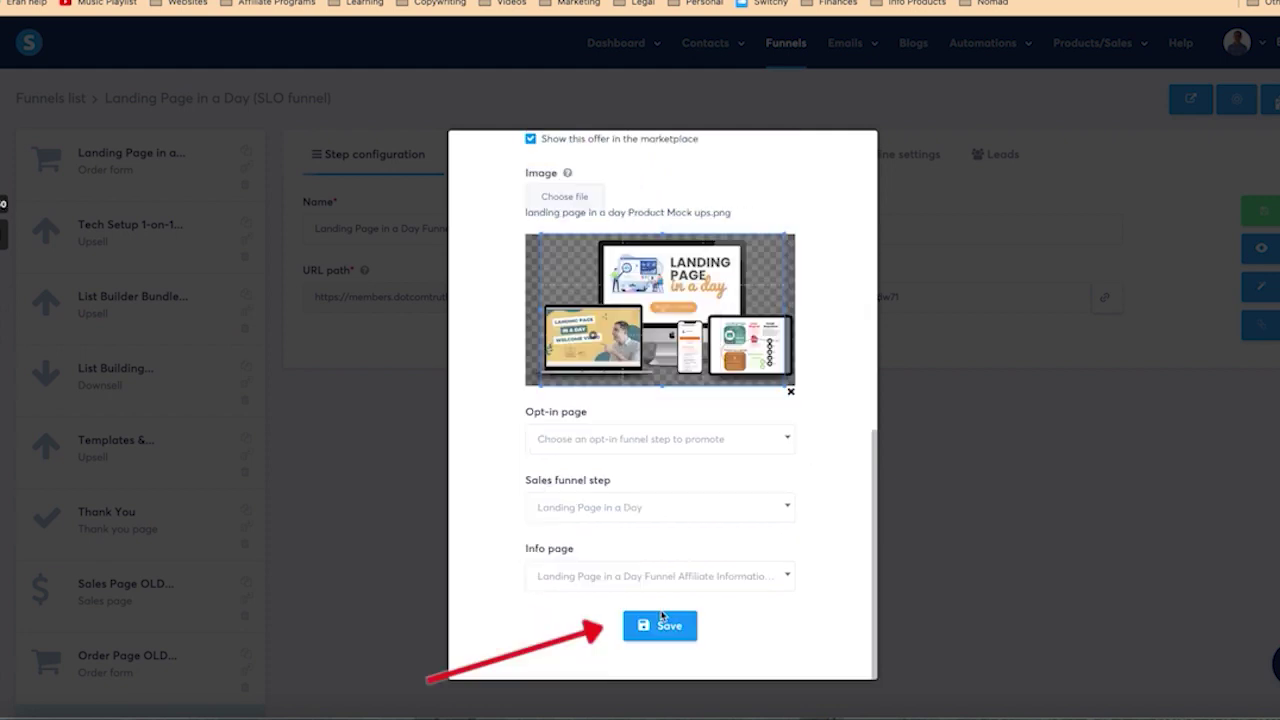
{"action": "left_click", "coordinate": [657, 623]}
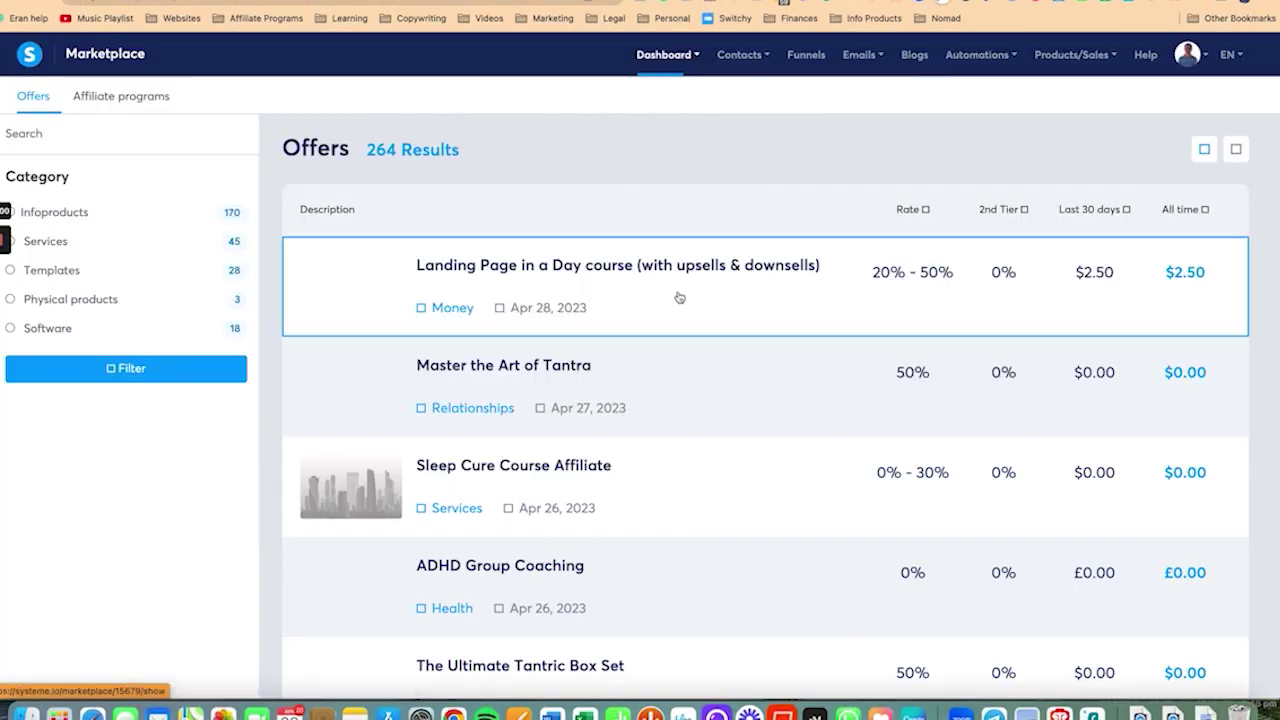
Step: Open the Landing Page in a Day course offer and check its 20%–50% commission and description
{"action": "left_click", "coordinate": [677, 294]}
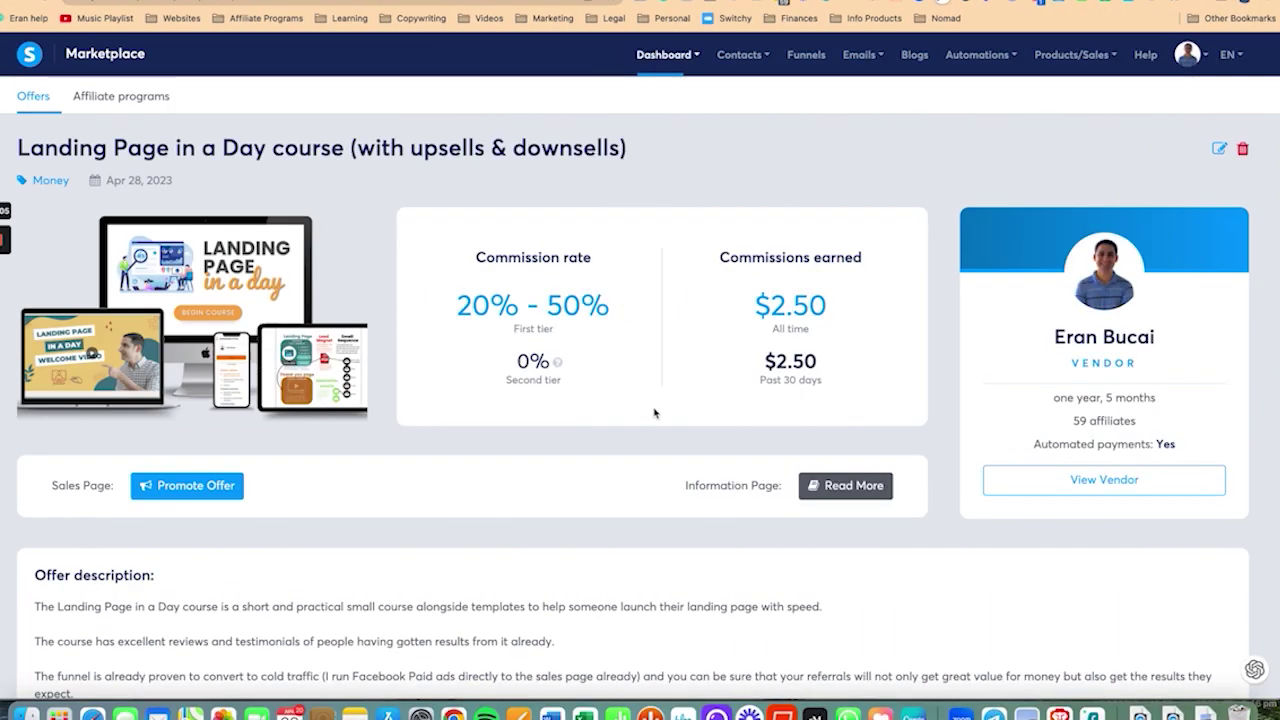
{"action": "scroll", "coordinate": [654, 413], "scroll_direction": "down", "scroll_amount": 3}
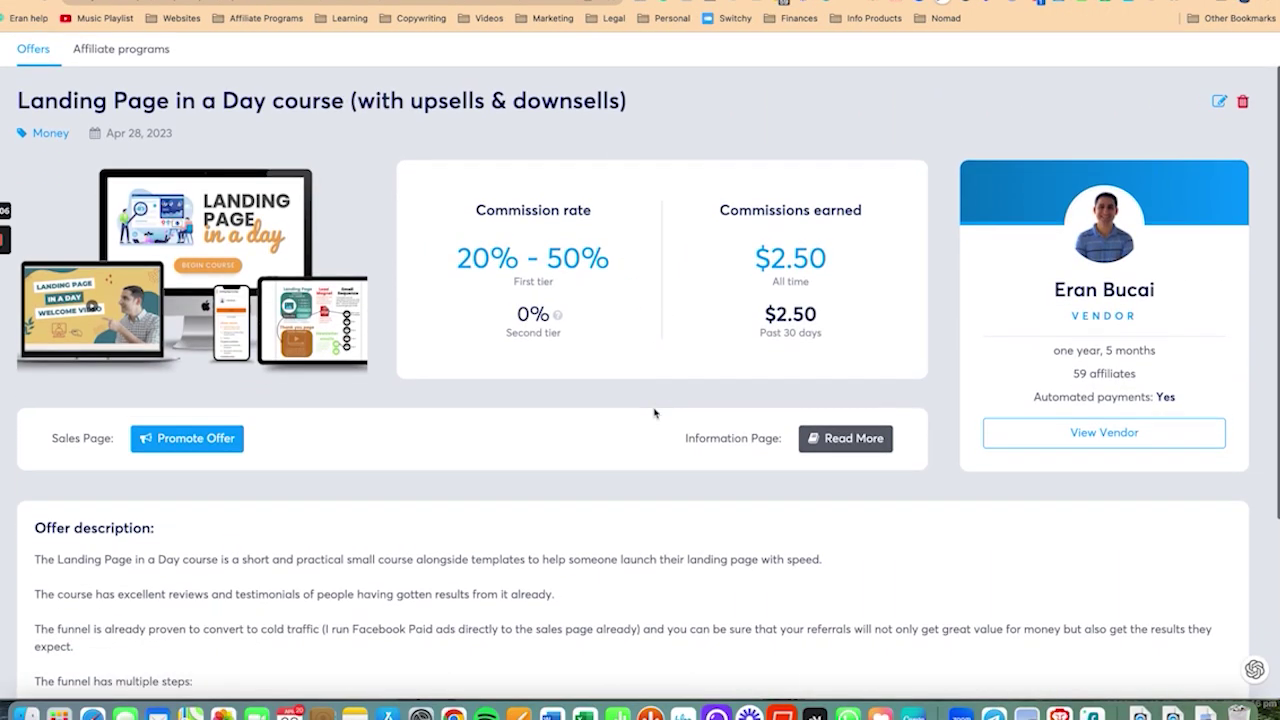
{"action": "scroll", "coordinate": [654, 414], "scroll_direction": "up", "scroll_amount": 3}
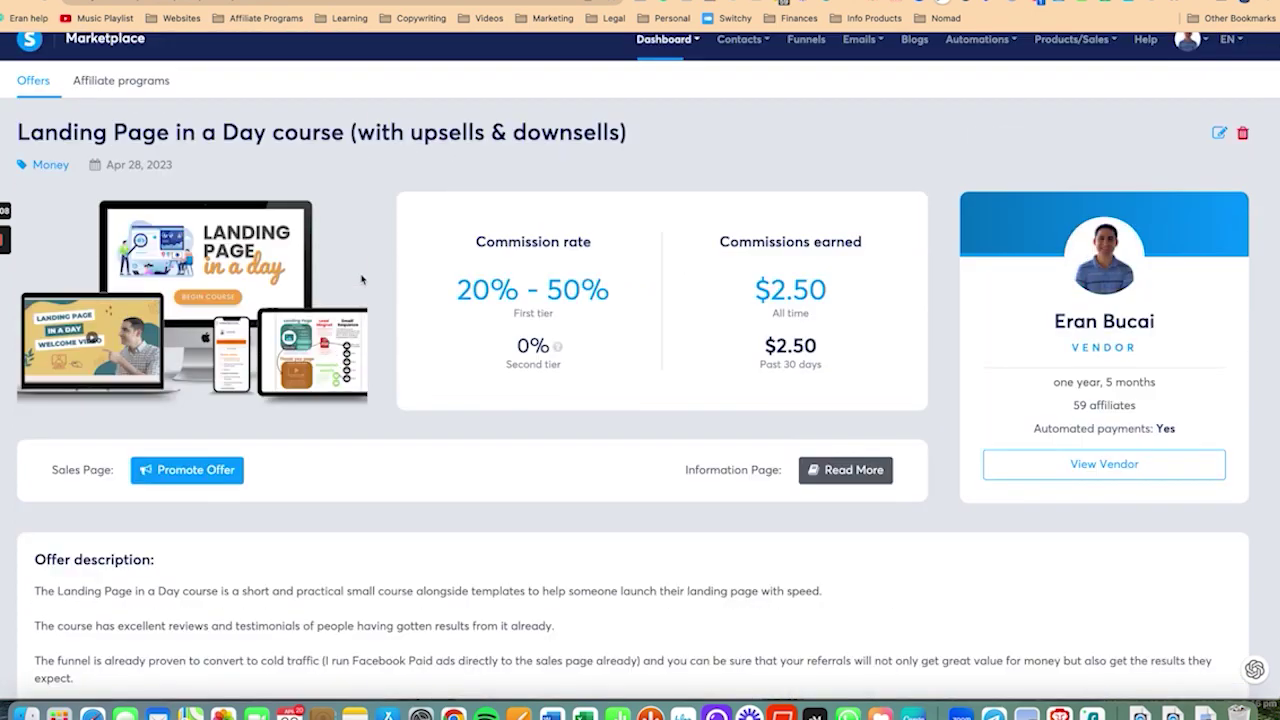
{"action": "scroll", "coordinate": [630, 471], "scroll_direction": "down", "scroll_amount": 3}
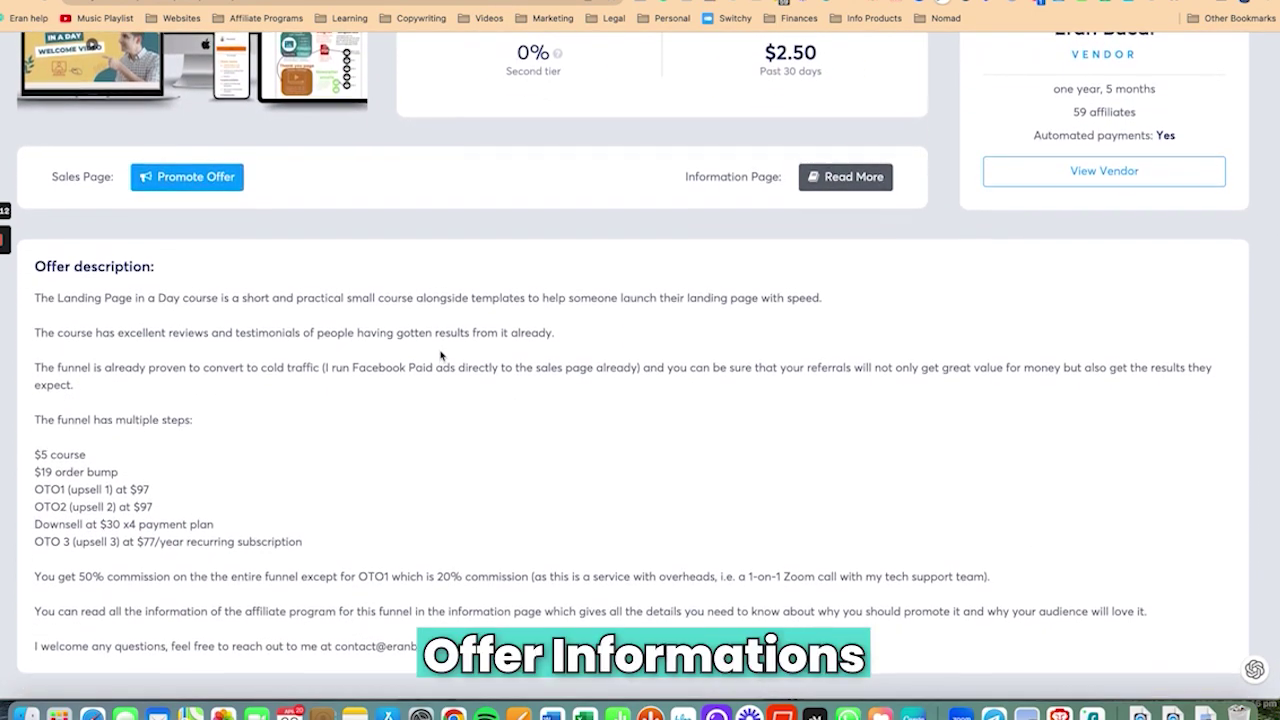
{"action": "scroll", "coordinate": [551, 393], "scroll_direction": "up", "scroll_amount": 1}
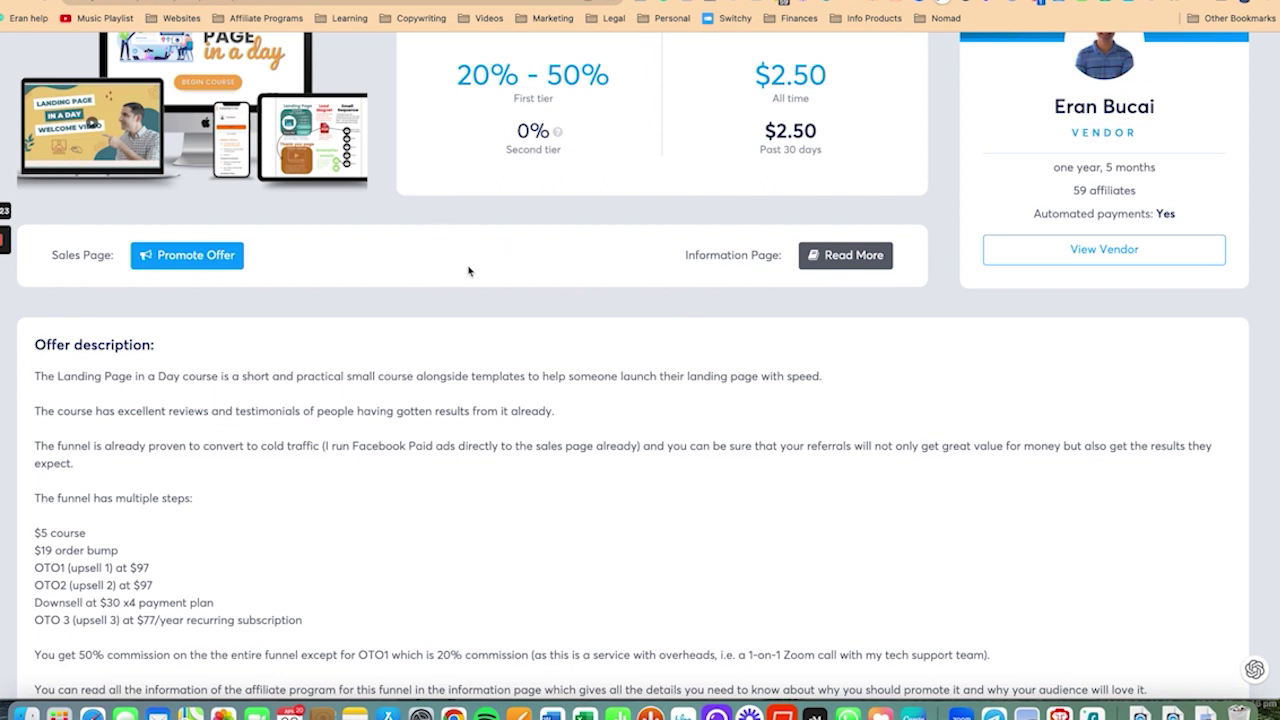
{"action": "scroll", "coordinate": [469, 271], "scroll_direction": "up", "scroll_amount": 5}
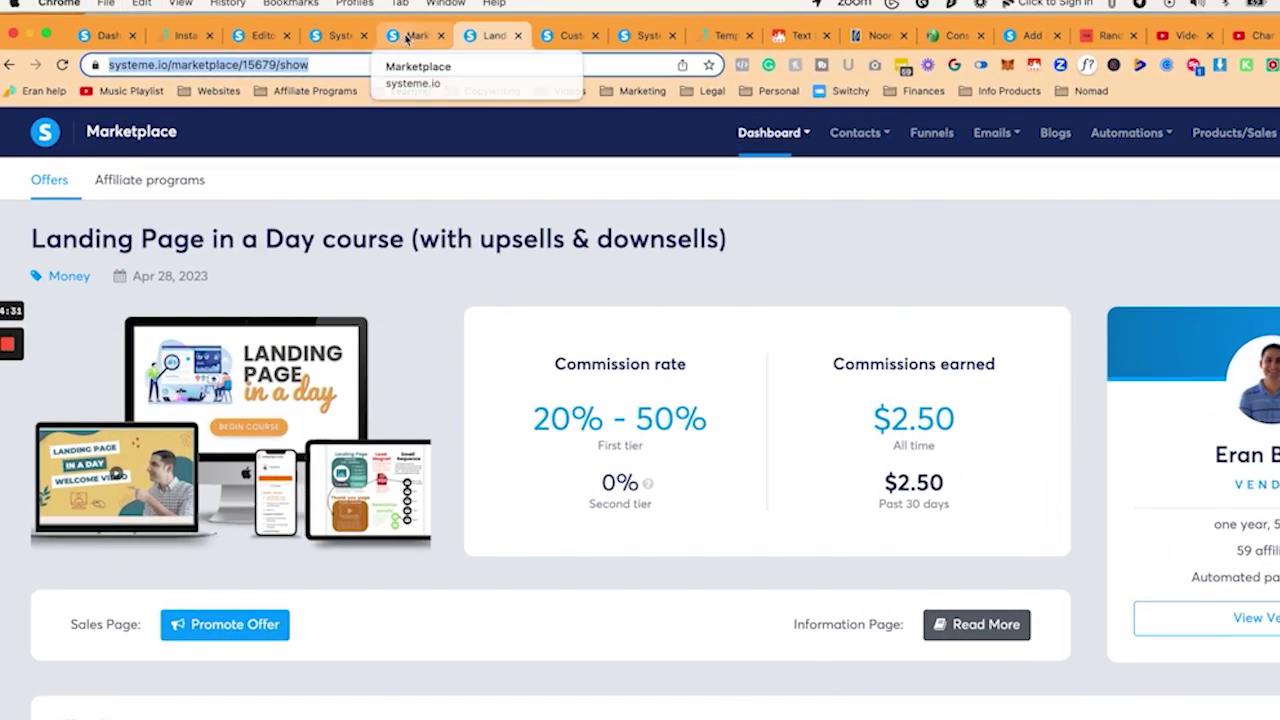
{"action": "left_click", "coordinate": [340, 40]}
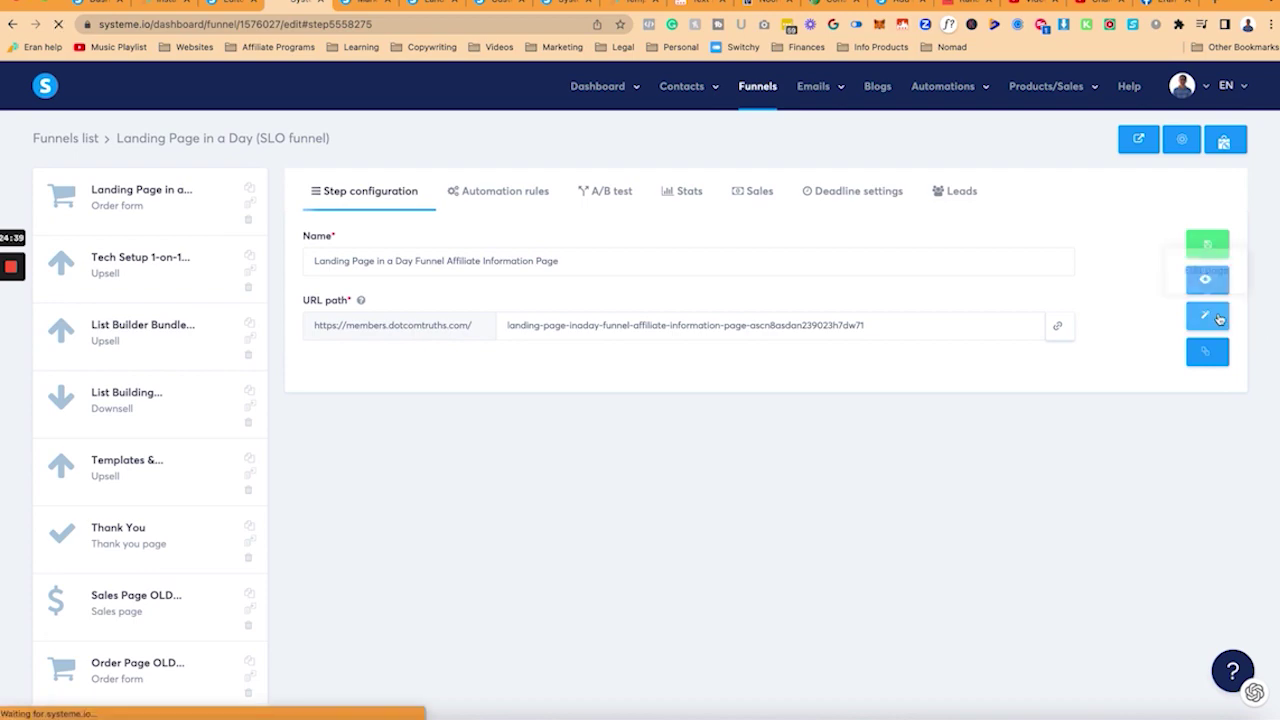
{"action": "left_click", "coordinate": [1207, 315]}
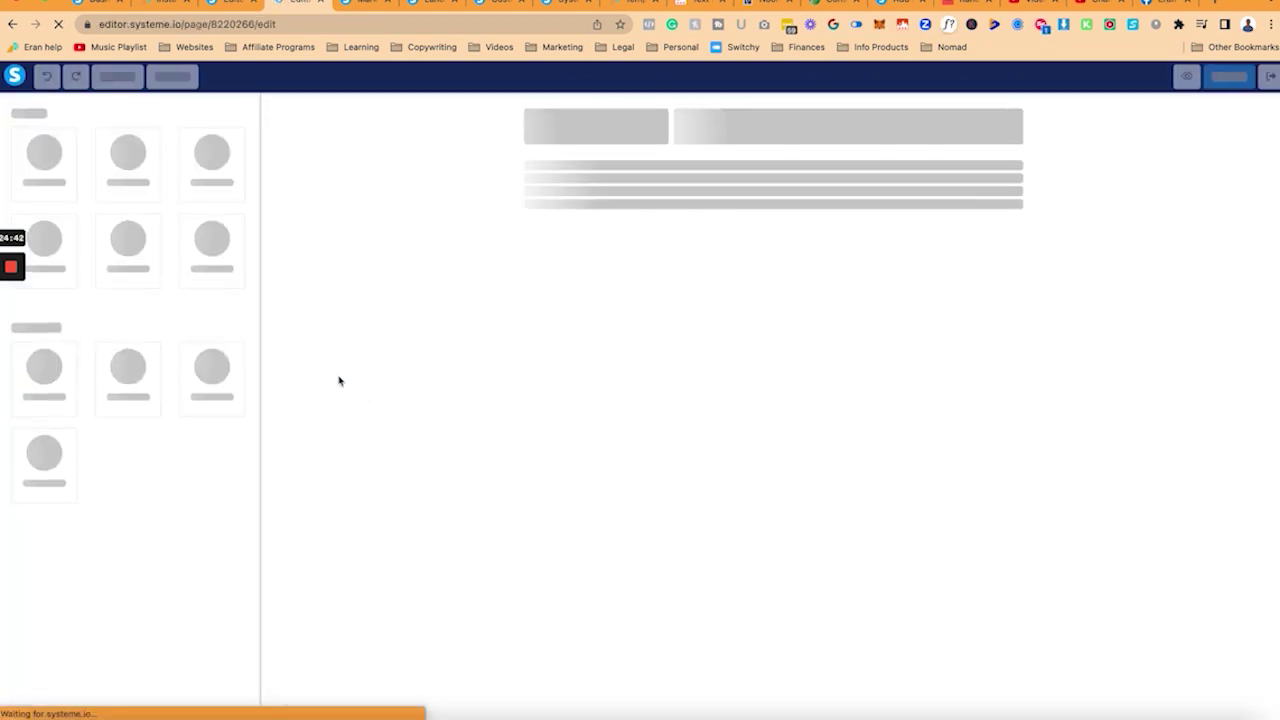
{"action": "scroll", "coordinate": [590, 447], "scroll_direction": "down", "scroll_amount": 15}
{"action": "scroll", "coordinate": [592, 447], "scroll_direction": "down", "scroll_amount": 5}
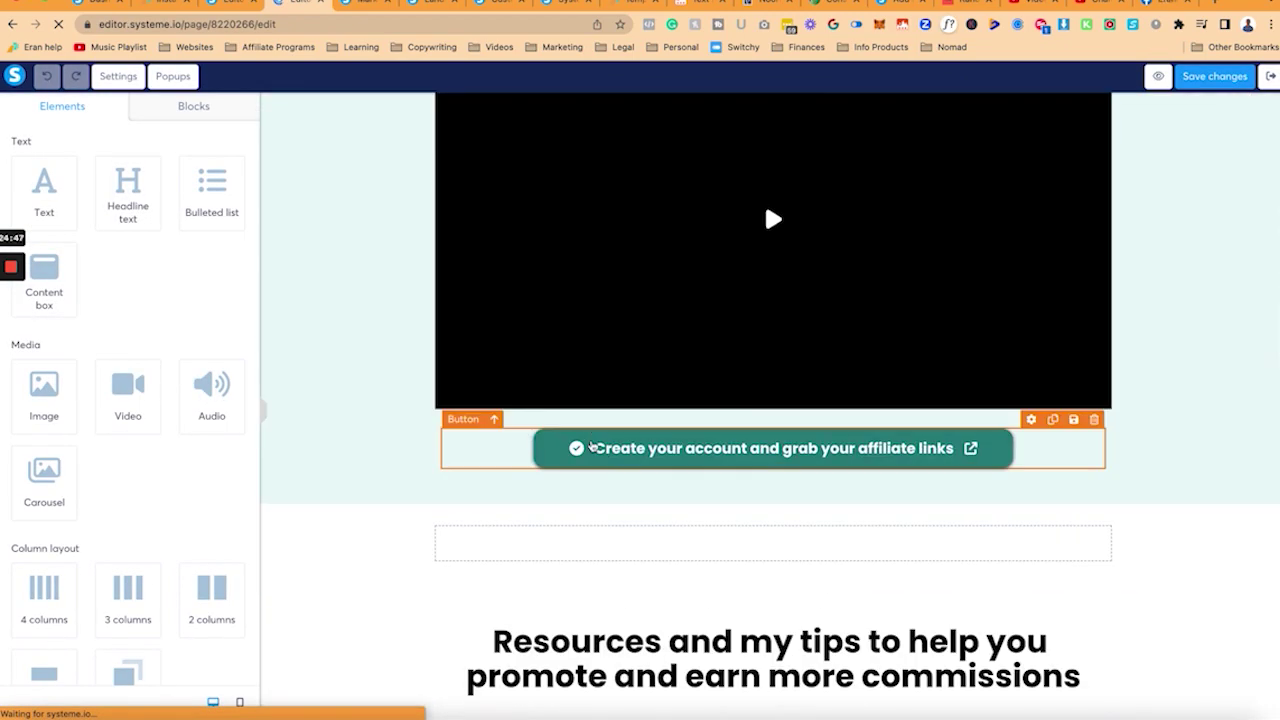
{"action": "left_click", "coordinate": [592, 448]}
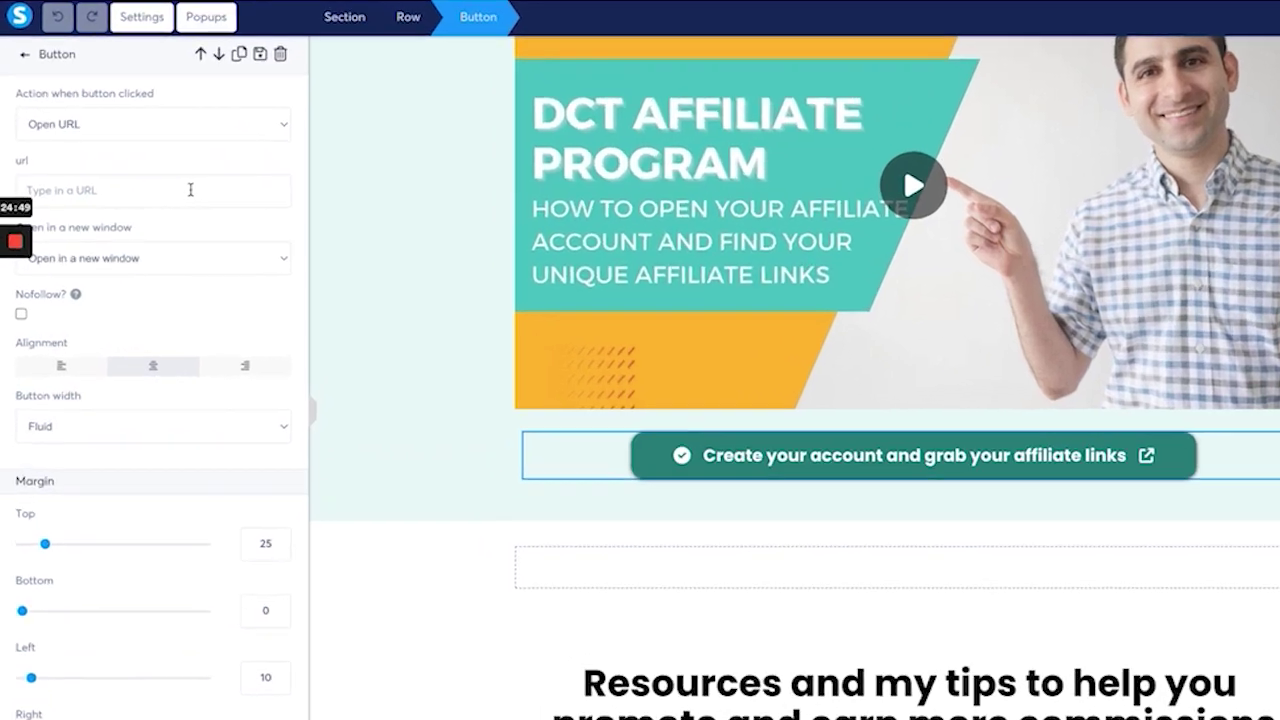
{"action": "left_click", "coordinate": [164, 222]}
{"action": "type", "text": "https://systeme.io/marketplace/15679/show"}
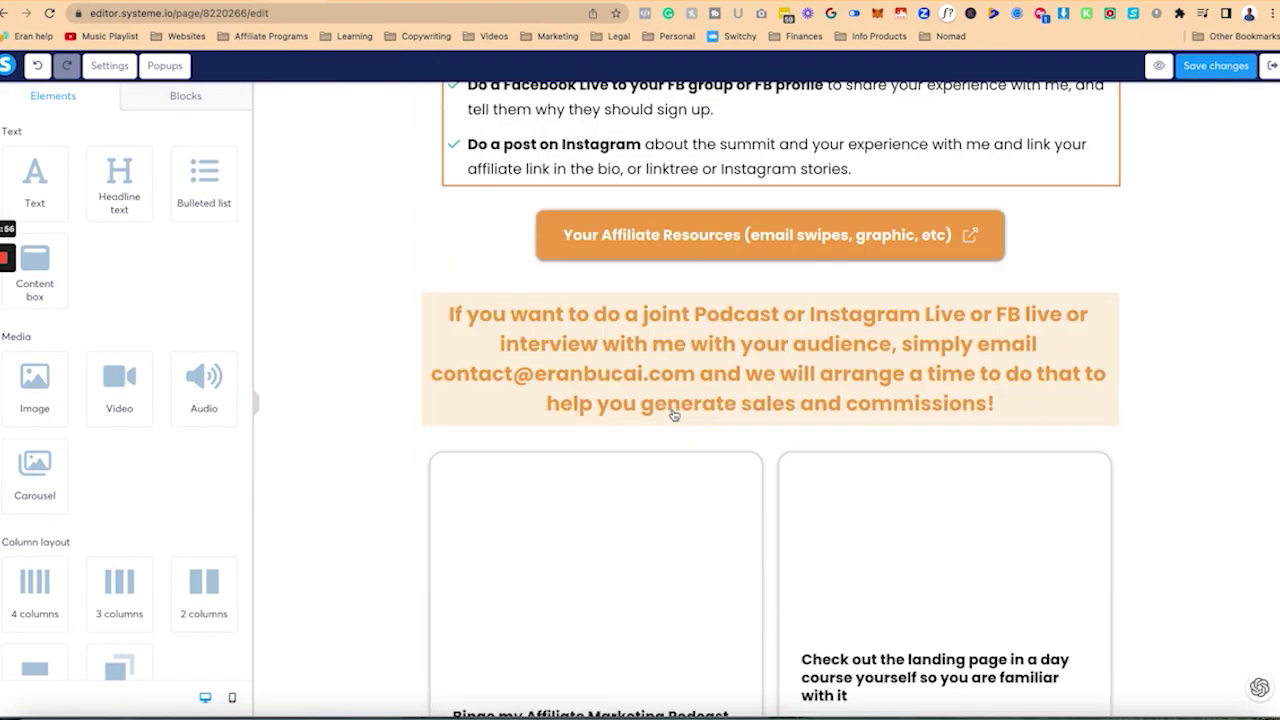
Step: Scroll through the affiliate page's sections in the editor, leaving the rules list
{"action": "scroll", "coordinate": [690, 410], "scroll_direction": "up", "scroll_amount": 2}
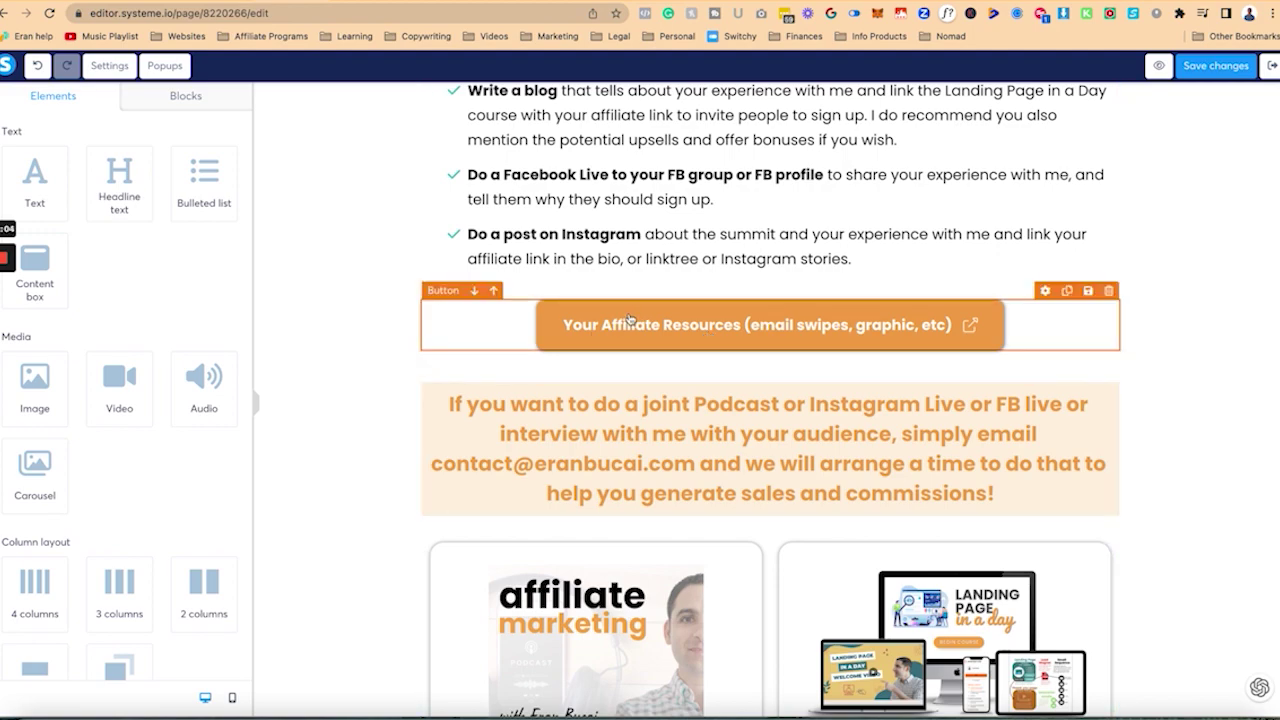
{"action": "scroll", "coordinate": [369, 243], "scroll_direction": "up", "scroll_amount": 5}
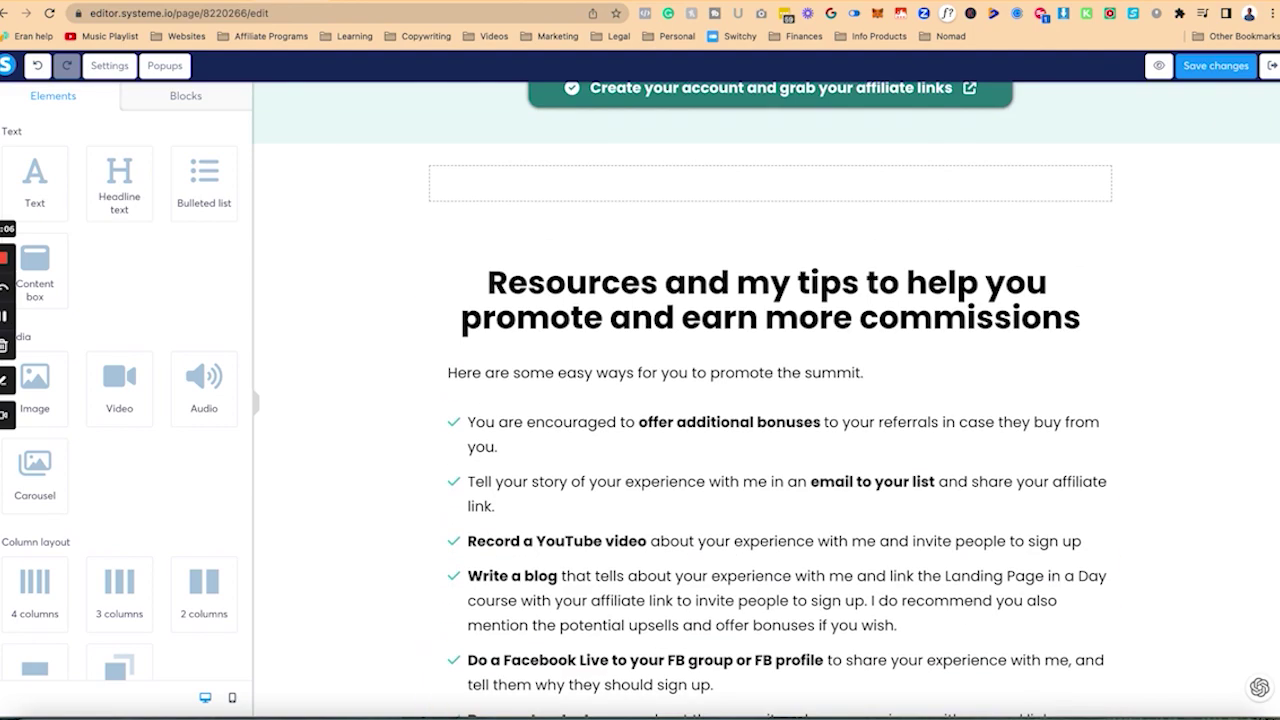
{"action": "scroll", "coordinate": [280, 363], "scroll_direction": "down", "scroll_amount": 2}
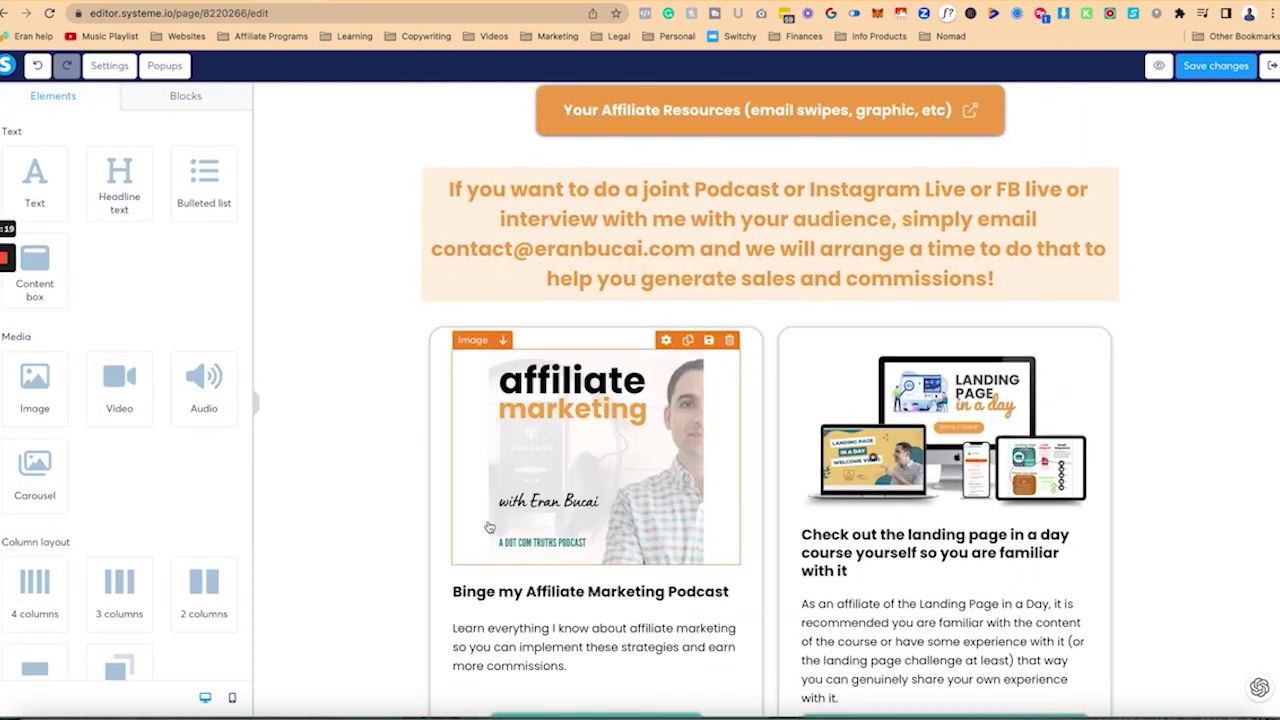
{"action": "scroll", "coordinate": [489, 527], "scroll_direction": "down", "scroll_amount": 6}
{"action": "scroll", "coordinate": [489, 527], "scroll_direction": "down", "scroll_amount": 7}
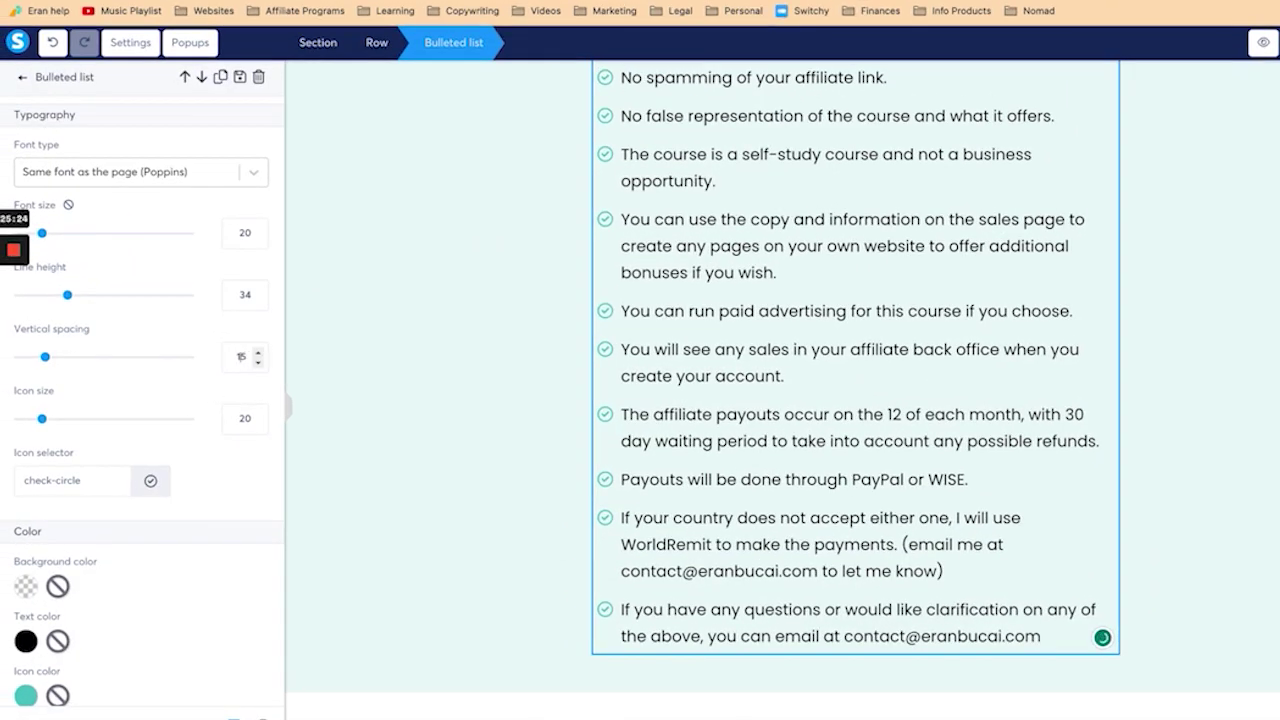
{"action": "left_click", "coordinate": [540, 426]}
{"action": "scroll", "coordinate": [540, 426], "scroll_direction": "down", "scroll_amount": 2}
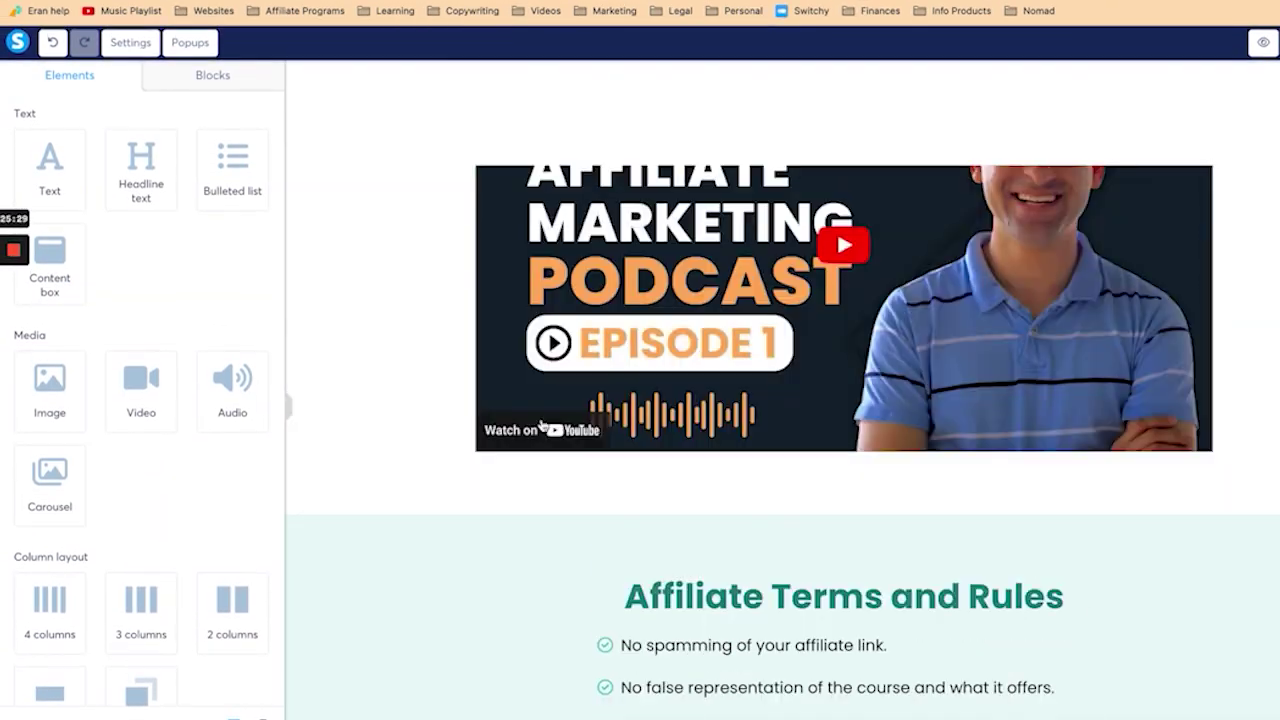
{"action": "scroll", "coordinate": [543, 426], "scroll_direction": "down", "scroll_amount": 10}
{"action": "scroll", "coordinate": [543, 426], "scroll_direction": "up", "scroll_amount": 3}
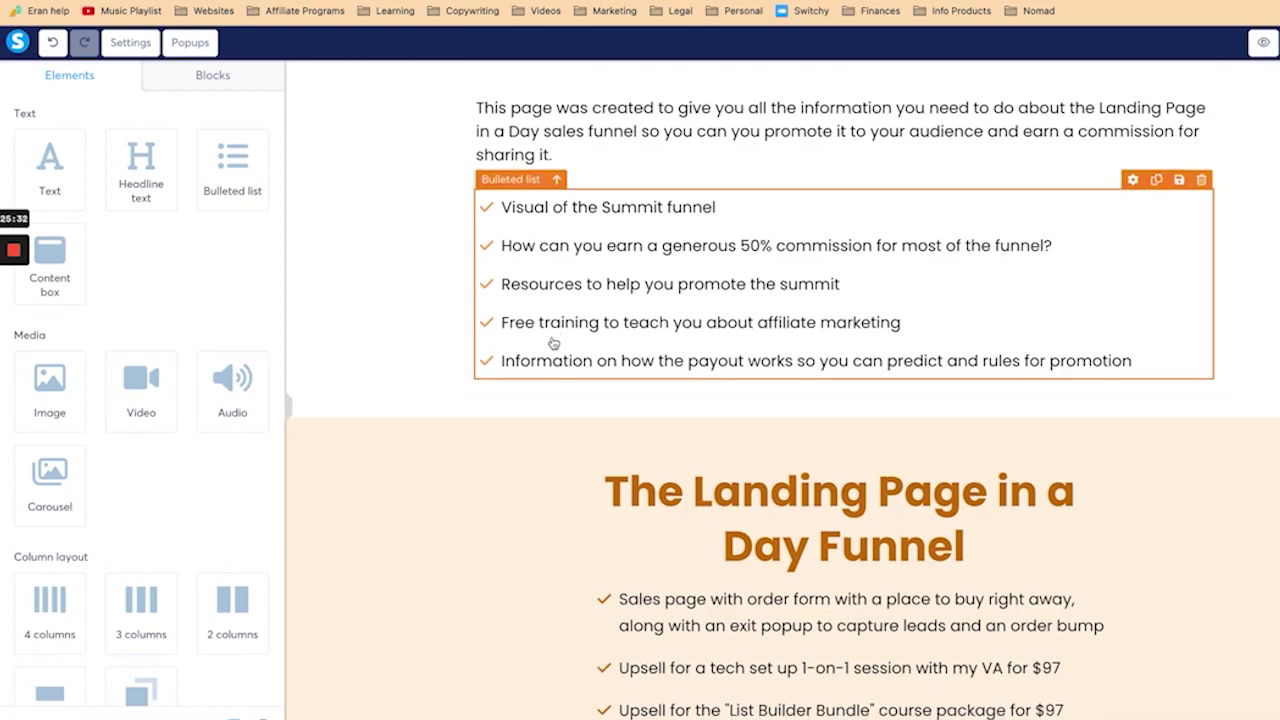
Step: Open the summary bullet list, then select the teal 'Sales Funnel' subheading for editing
{"action": "left_click", "coordinate": [745, 255]}
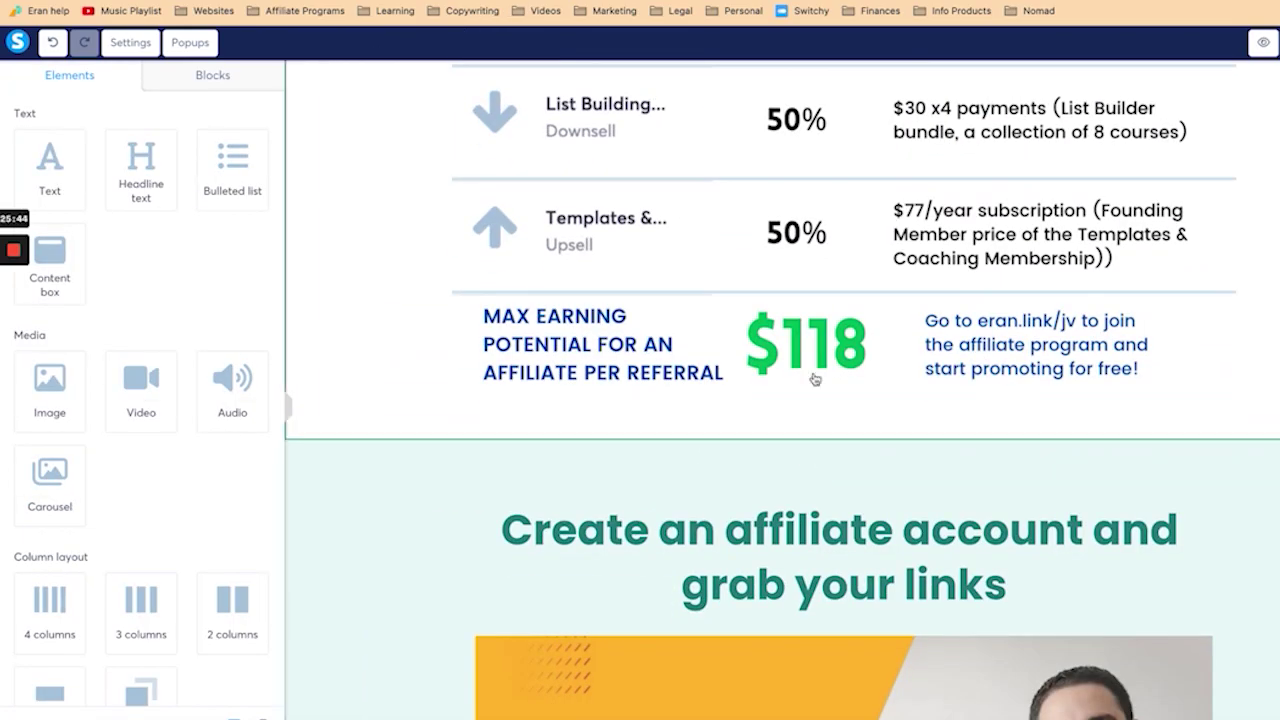
{"action": "scroll", "coordinate": [814, 365], "scroll_direction": "up", "scroll_amount": 10}
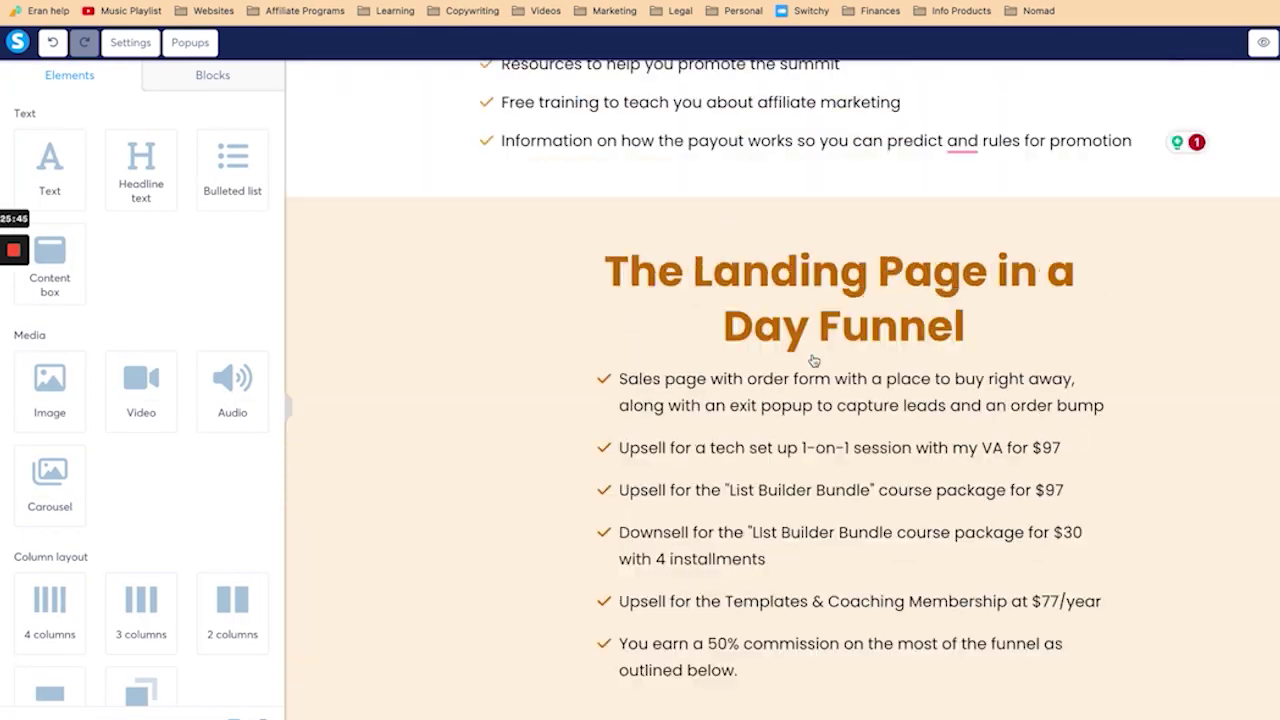
{"action": "scroll", "coordinate": [814, 361], "scroll_direction": "up", "scroll_amount": 5}
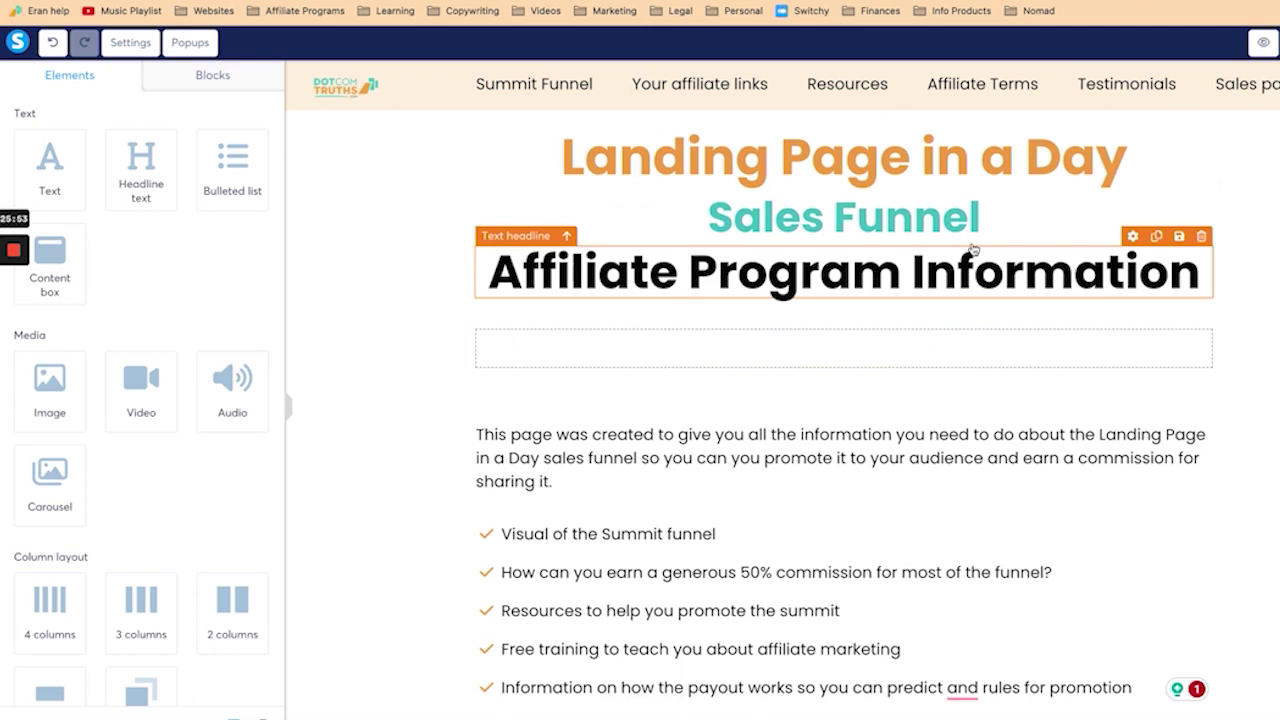
{"action": "left_click", "coordinate": [975, 215]}
Step: Add 'with earning potential of $118 per customer!' to the subheading and shrink its font to 44
{"action": "type", "text": "with earning potential of $118 per customer!"}
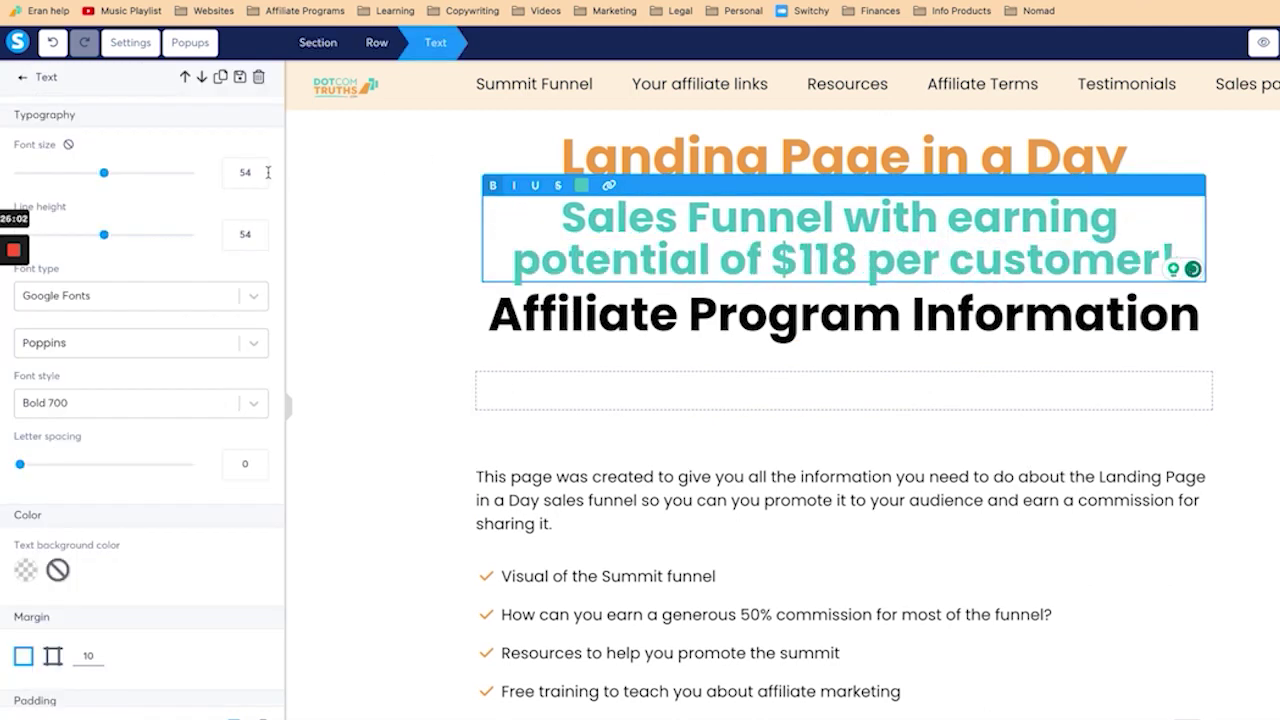
{"action": "left_click", "coordinate": [258, 177]}
{"action": "left_click", "coordinate": [258, 177]}
{"action": "left_click", "coordinate": [258, 177]}
{"action": "left_click", "coordinate": [258, 177]}
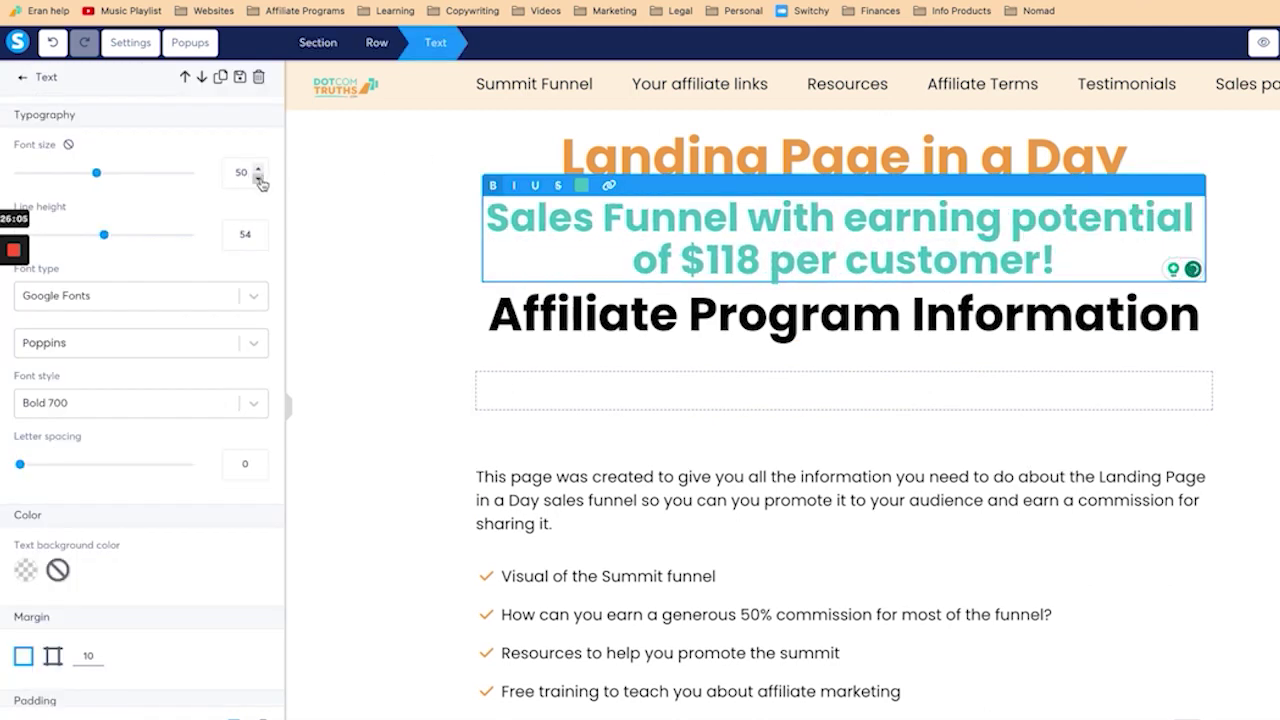
{"action": "left_click", "coordinate": [258, 177]}
{"action": "left_click", "coordinate": [258, 177]}
{"action": "left_click", "coordinate": [258, 177]}
{"action": "left_click", "coordinate": [258, 177]}
{"action": "left_click", "coordinate": [258, 177]}
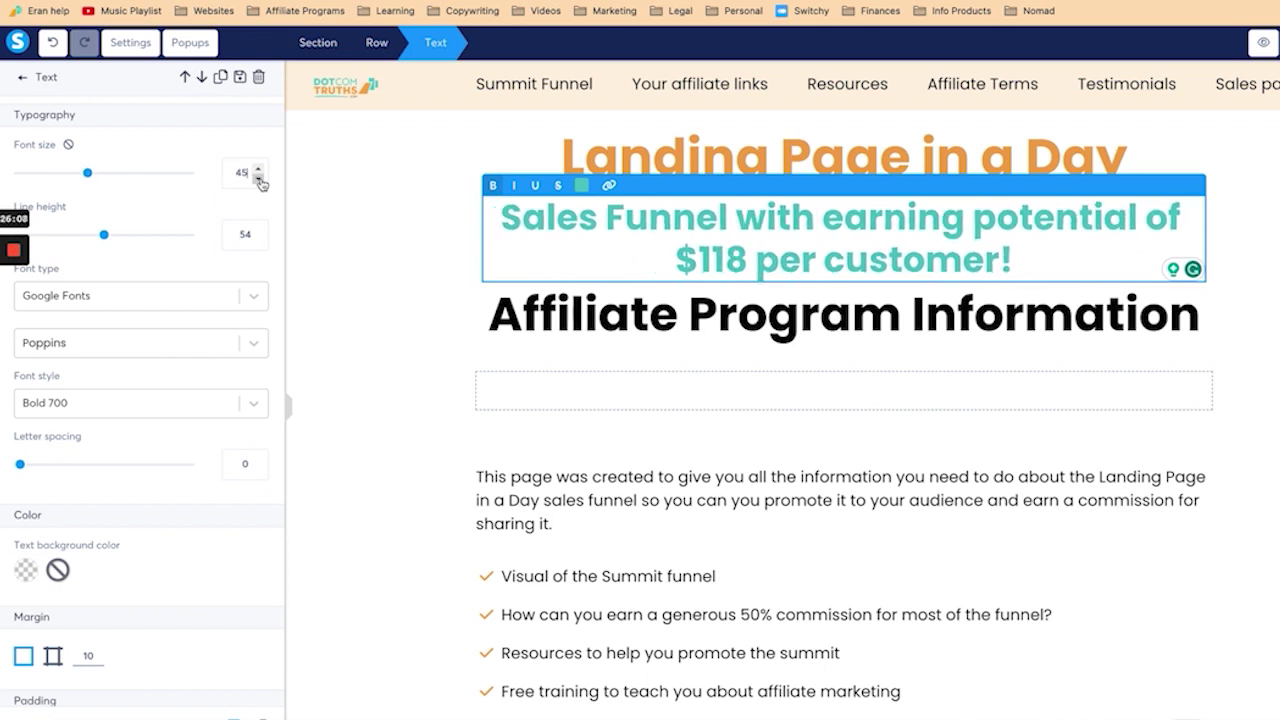
{"action": "left_click", "coordinate": [258, 178]}
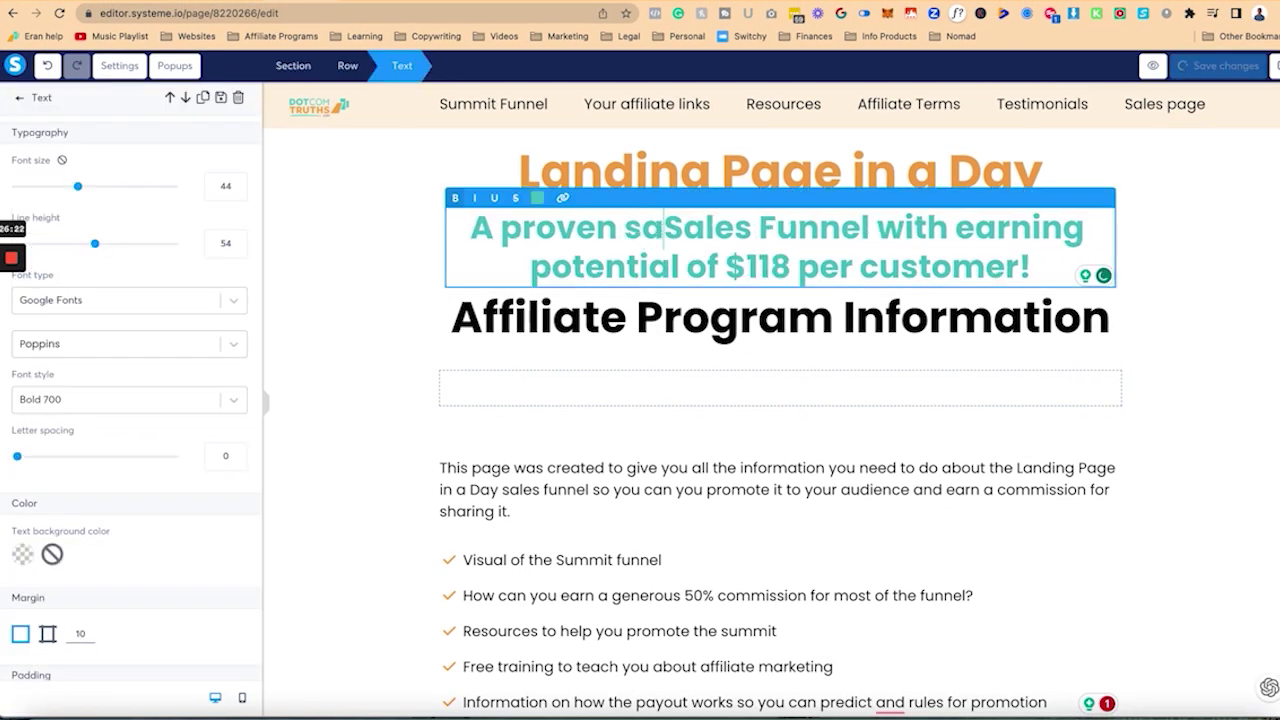
Step: Reword it to 'sales funnel that is converting on cold traffic with an…' and set font size 33
{"action": "type", "text": "les"}
{"action": "key", "text": "shift+Right"}
{"action": "key", "text": "shift+Right"}
{"action": "key", "text": "shift+Right"}
{"action": "key", "text": "shift+Right"}
{"action": "key", "text": "shift+Right"}
{"action": "key", "text": "shift+Right"}
{"action": "key", "text": "shift+Right"}
{"action": "key", "text": "shift+Right"}
{"action": "key", "text": "shift+Right"}
{"action": "key", "text": "shift+Right"}
{"action": "key", "text": "shift+Right"}
{"action": "key", "text": "shift+Right"}
{"action": "key", "text": "shift+Right"}
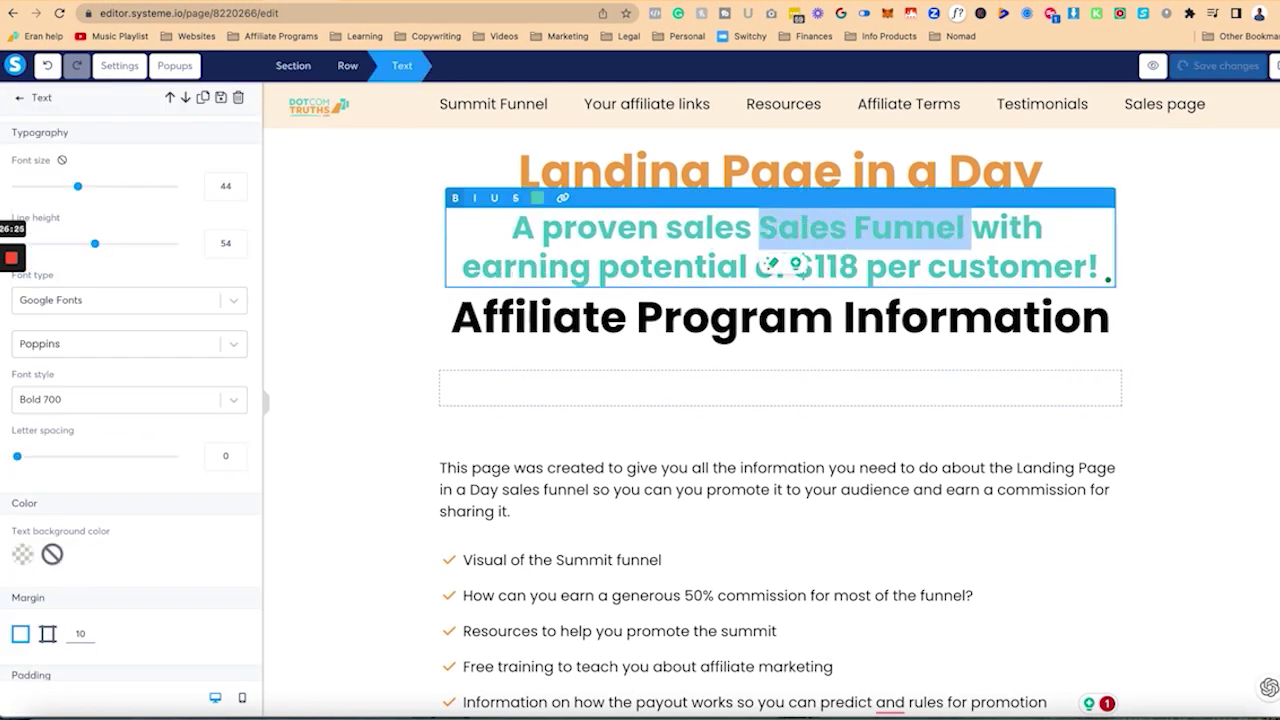
{"action": "key", "text": "BackSpace"}
{"action": "key", "text": "Left"}
{"action": "key", "text": "Left"}
{"action": "key", "text": "Left"}
{"action": "key", "text": "Left"}
{"action": "key", "text": "Left"}
{"action": "key", "text": "Left"}
{"action": "key", "text": "Right"}
{"action": "key", "text": "Right"}
{"action": "key", "text": "Right"}
{"action": "key", "text": "Right"}
{"action": "key", "text": "Right"}
{"action": "type", "text": "funnel that is converting on cold traffic"}
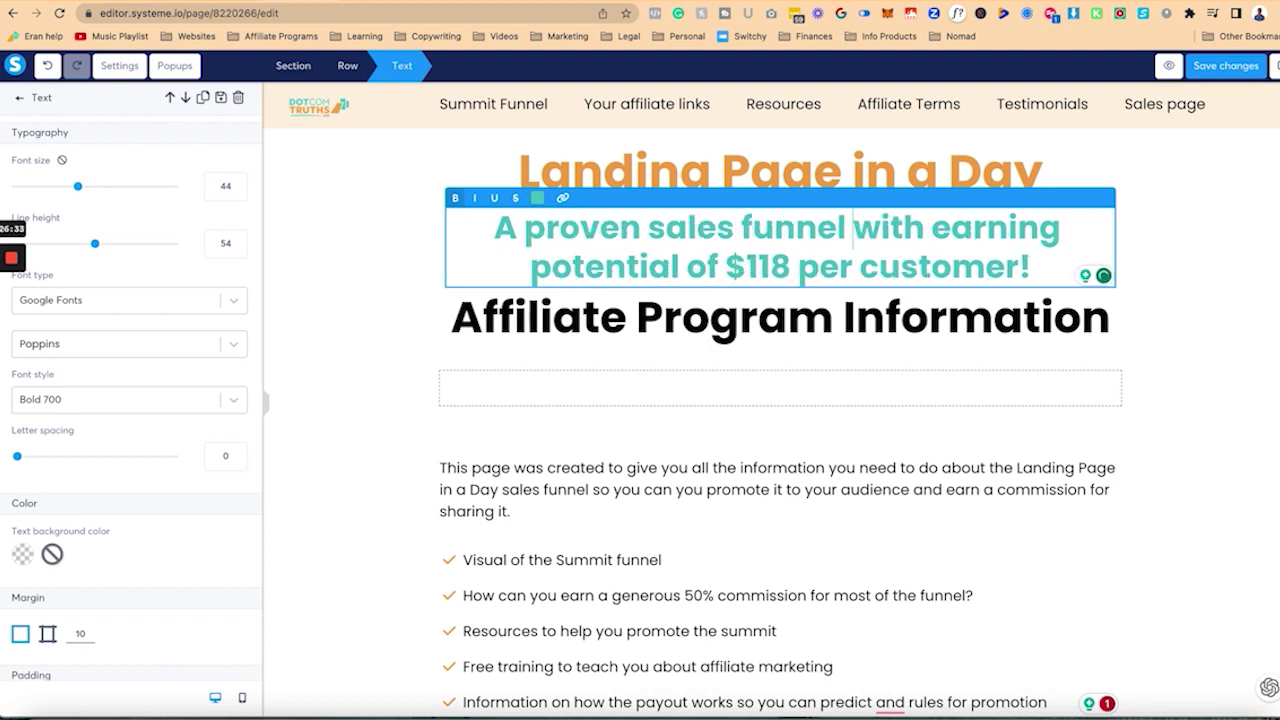
{"action": "key", "text": "Right"}
{"action": "key", "text": "Right"}
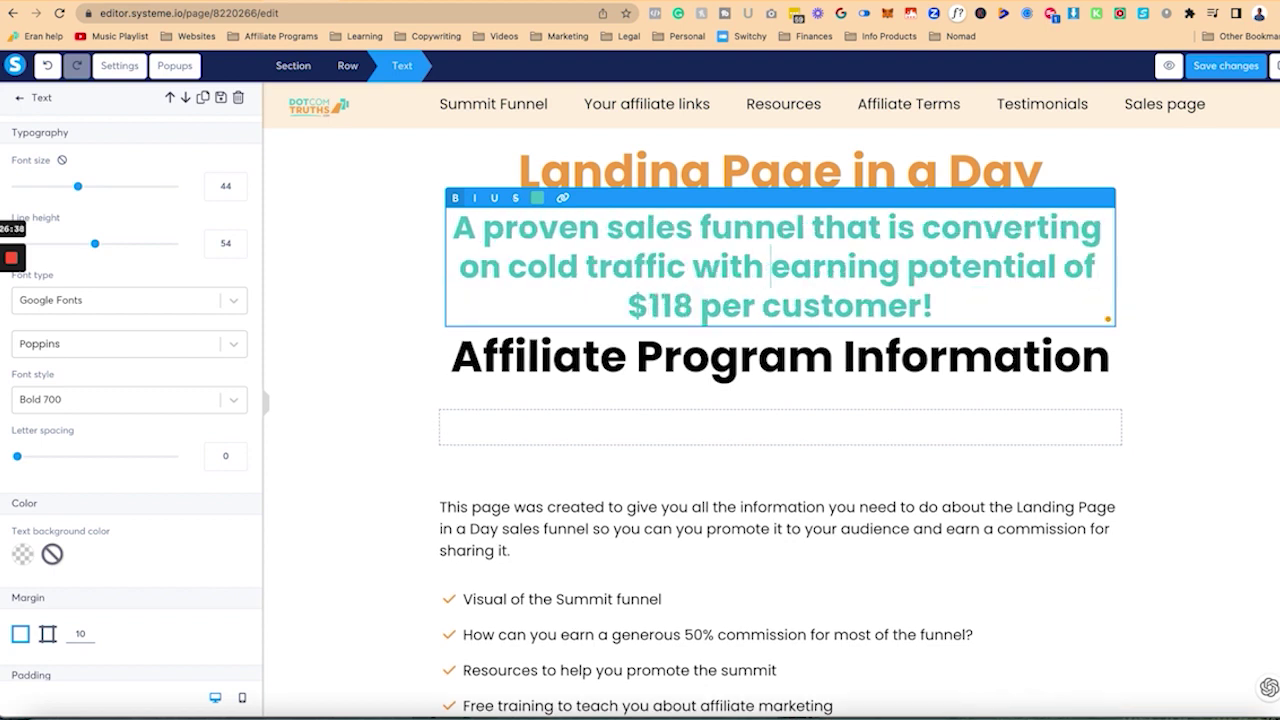
{"action": "type", "text": "an"}
{"action": "left_click", "coordinate": [237, 194]}
{"action": "left_click", "coordinate": [237, 194]}
{"action": "left_click", "coordinate": [237, 194]}
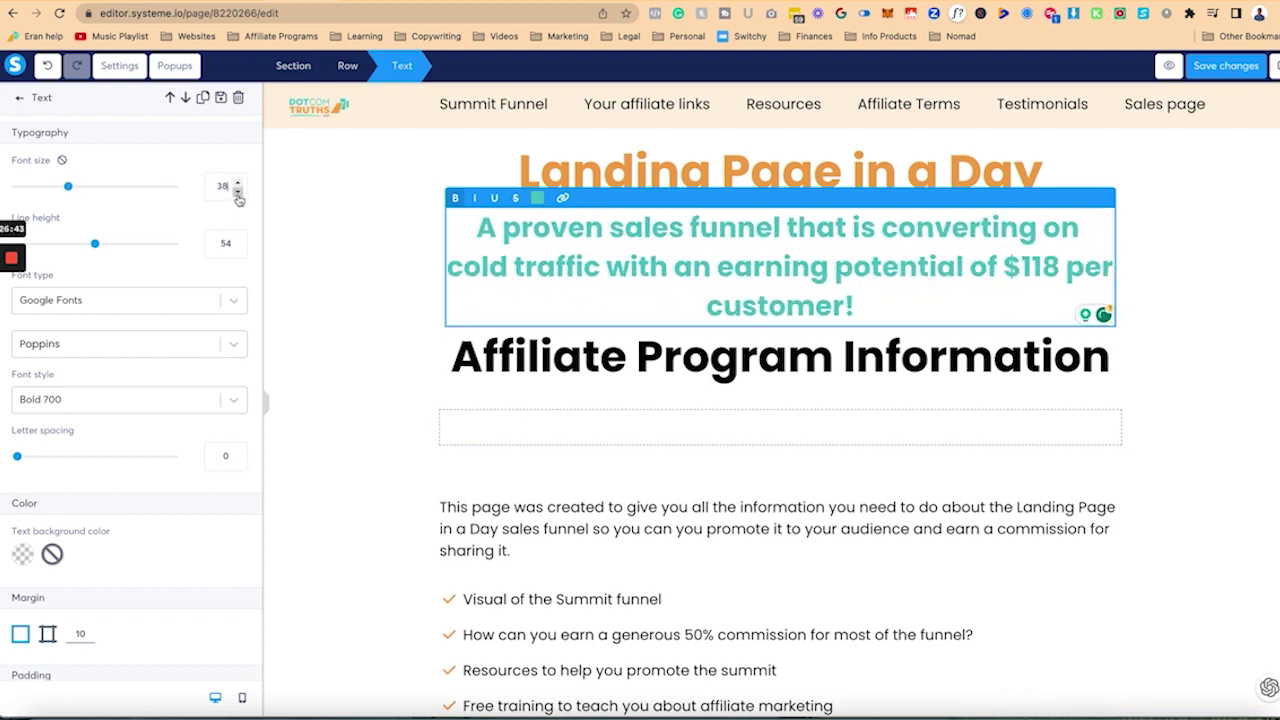
{"action": "left_click", "coordinate": [237, 194]}
{"action": "left_click", "coordinate": [237, 194]}
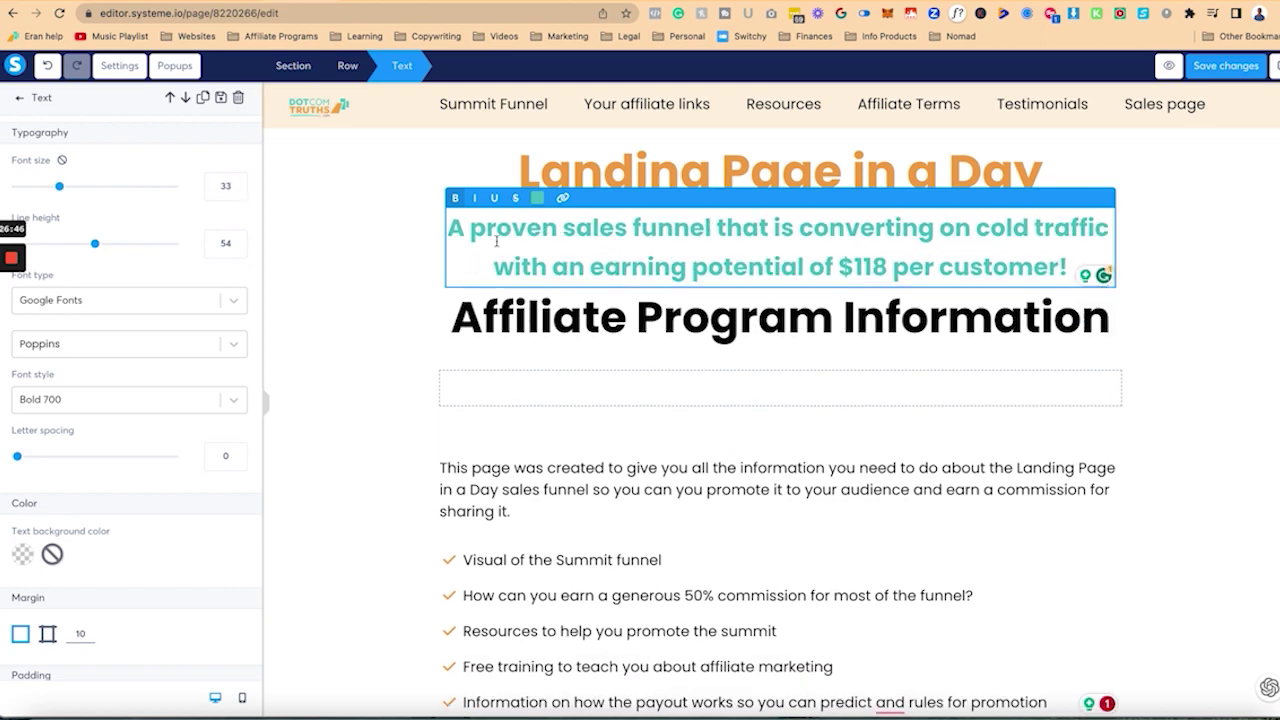
Step: Tighten the subheading's line height to 46 and save the page changes
{"action": "left_click", "coordinate": [237, 250]}
{"action": "left_click", "coordinate": [237, 250]}
{"action": "left_click", "coordinate": [237, 250]}
{"action": "left_click", "coordinate": [237, 250]}
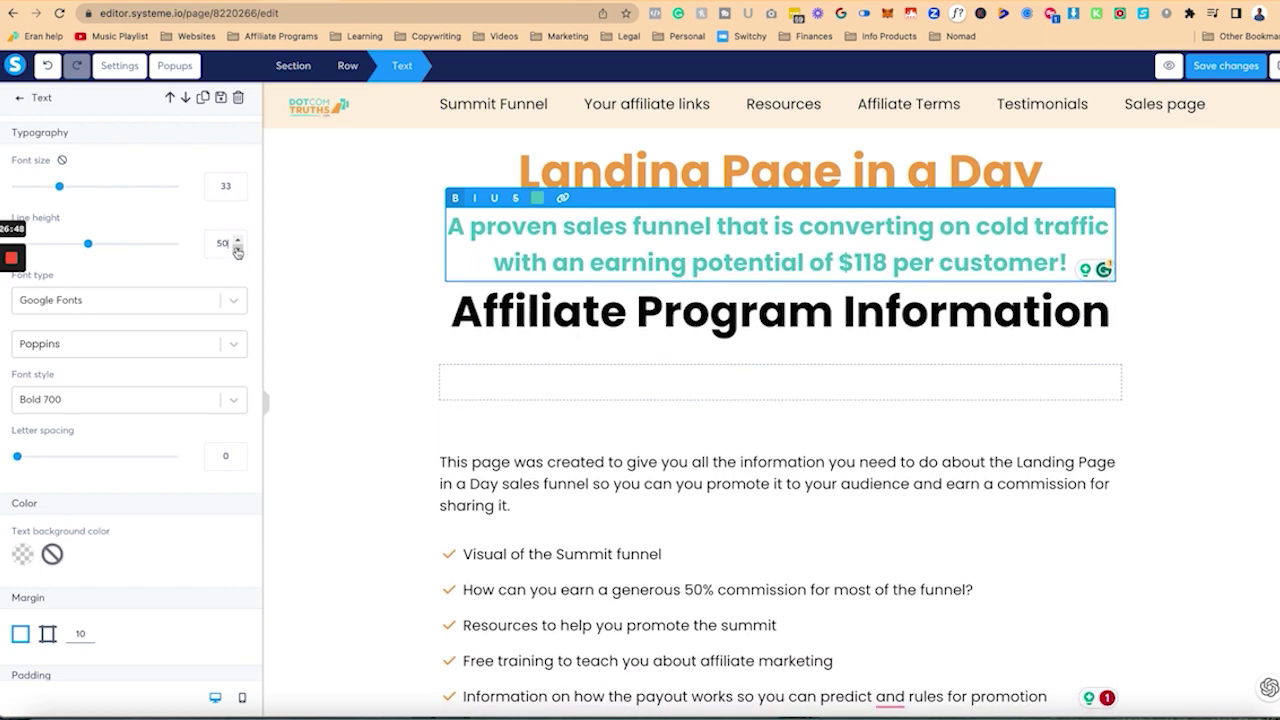
{"action": "left_click", "coordinate": [237, 250]}
{"action": "left_click", "coordinate": [237, 250]}
{"action": "left_click", "coordinate": [237, 250]}
{"action": "left_click", "coordinate": [237, 250]}
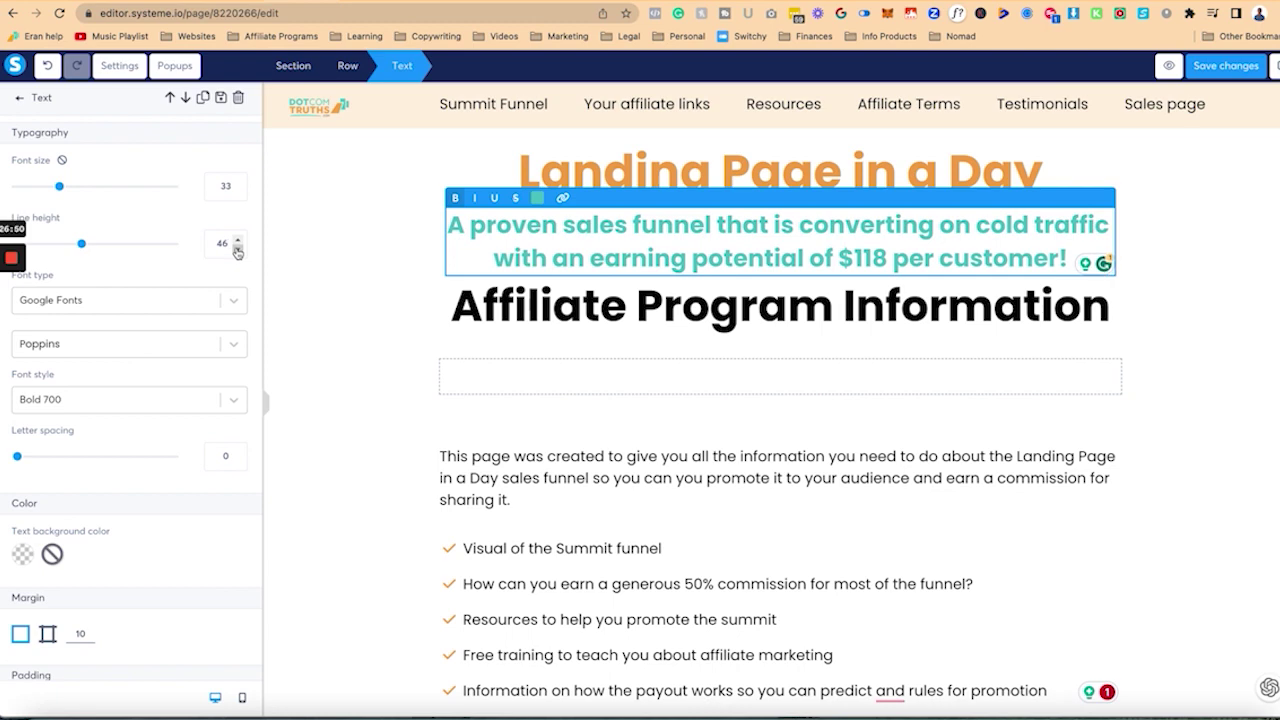
{"action": "left_click", "coordinate": [406, 294]}
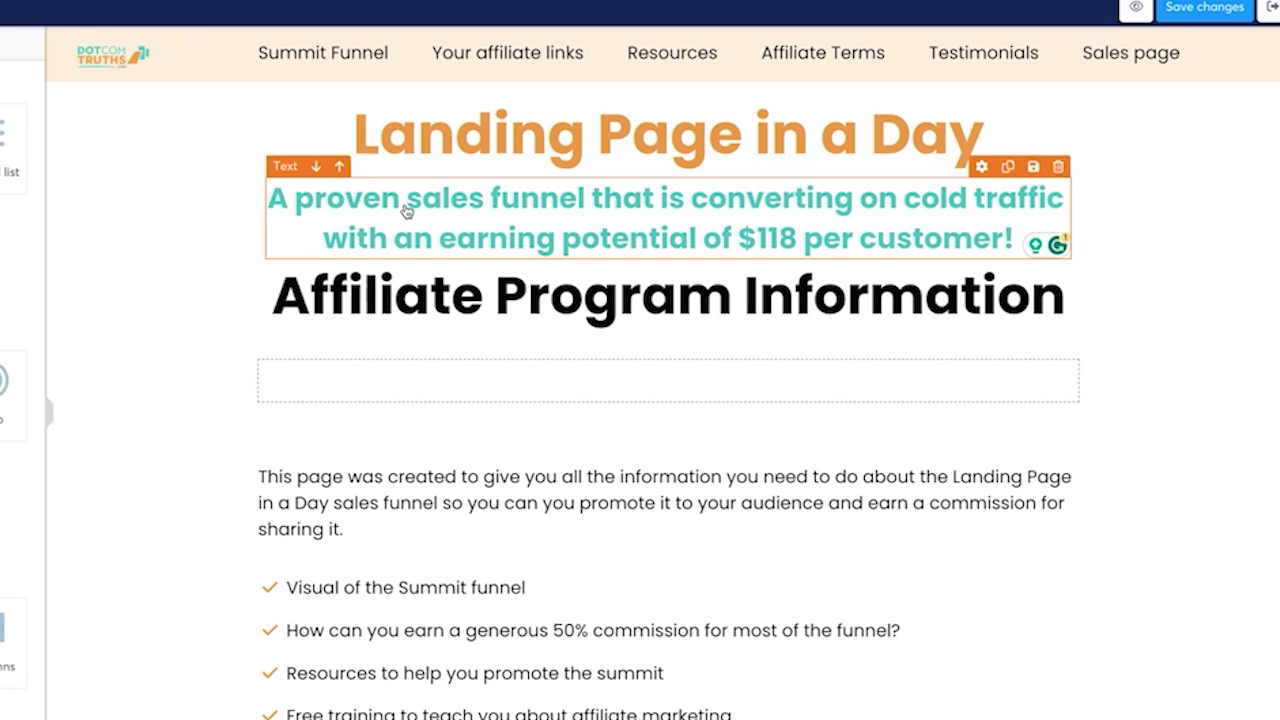
{"action": "left_click", "coordinate": [1228, 12]}
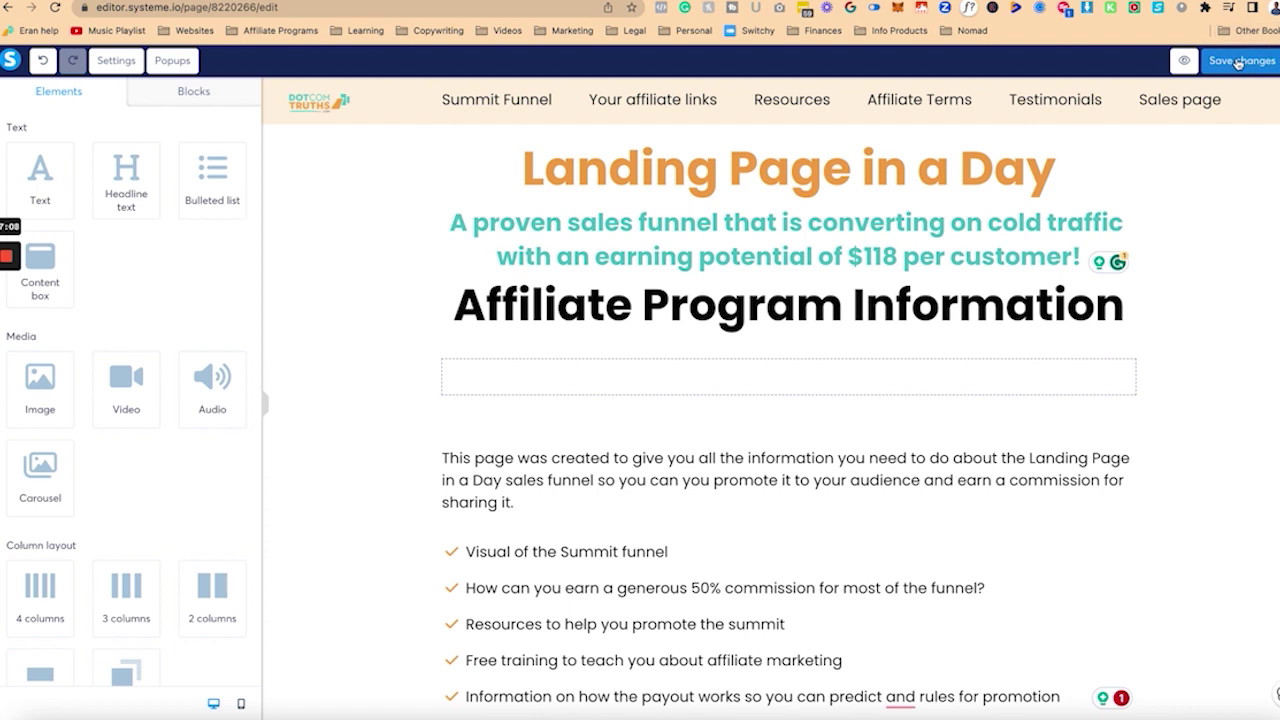
{"action": "left_click", "coordinate": [1240, 60]}
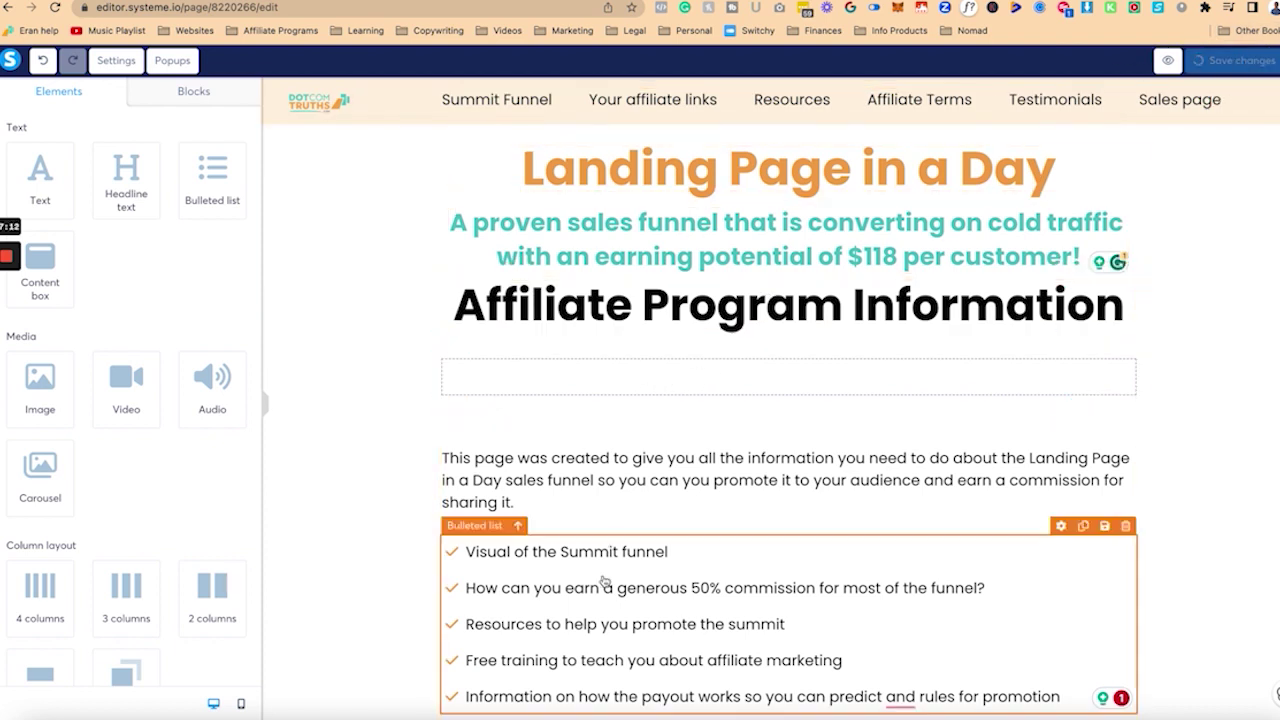
Step: Change the first bullet's 'Summit funnel' to 'the entire funnel structure, products and pricing'
{"action": "left_click", "coordinate": [560, 551]}
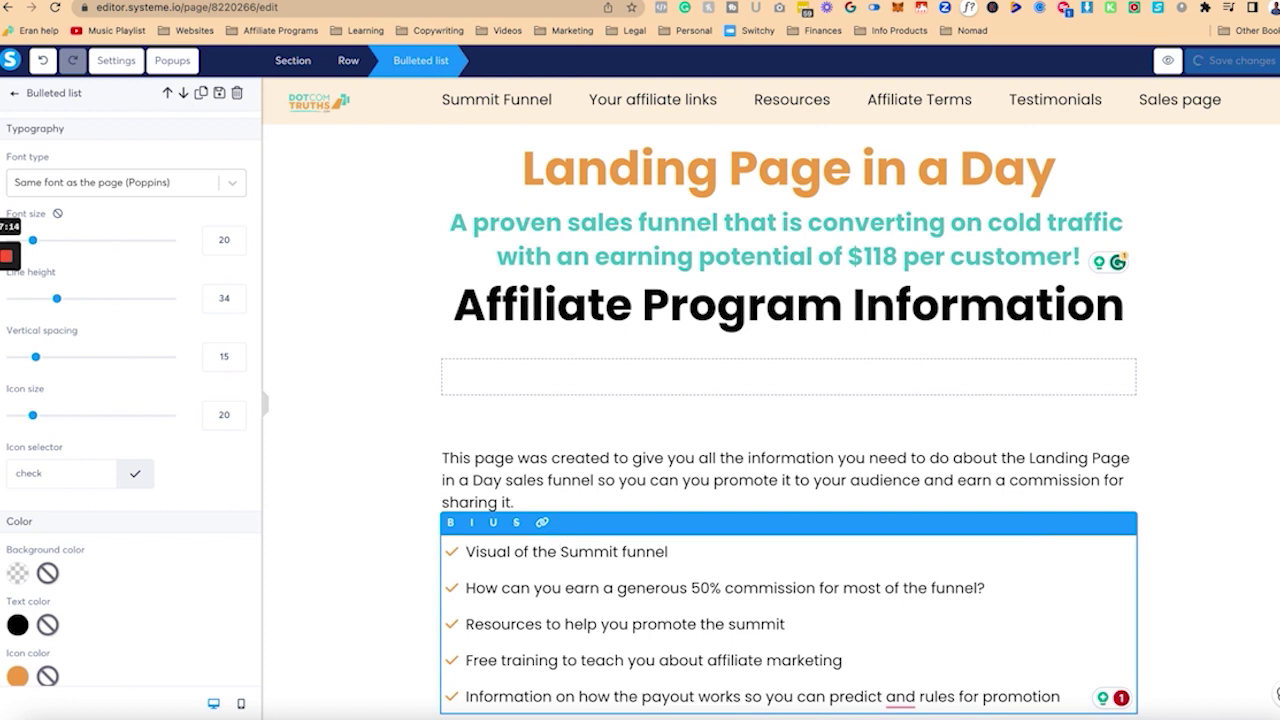
{"action": "type", "text": "Landing"}
{"action": "key", "text": "BackSpace"}
{"action": "key", "text": "BackSpace"}
{"action": "key", "text": "BackSpace"}
{"action": "key", "text": "BackSpace"}
{"action": "key", "text": "BackSpace"}
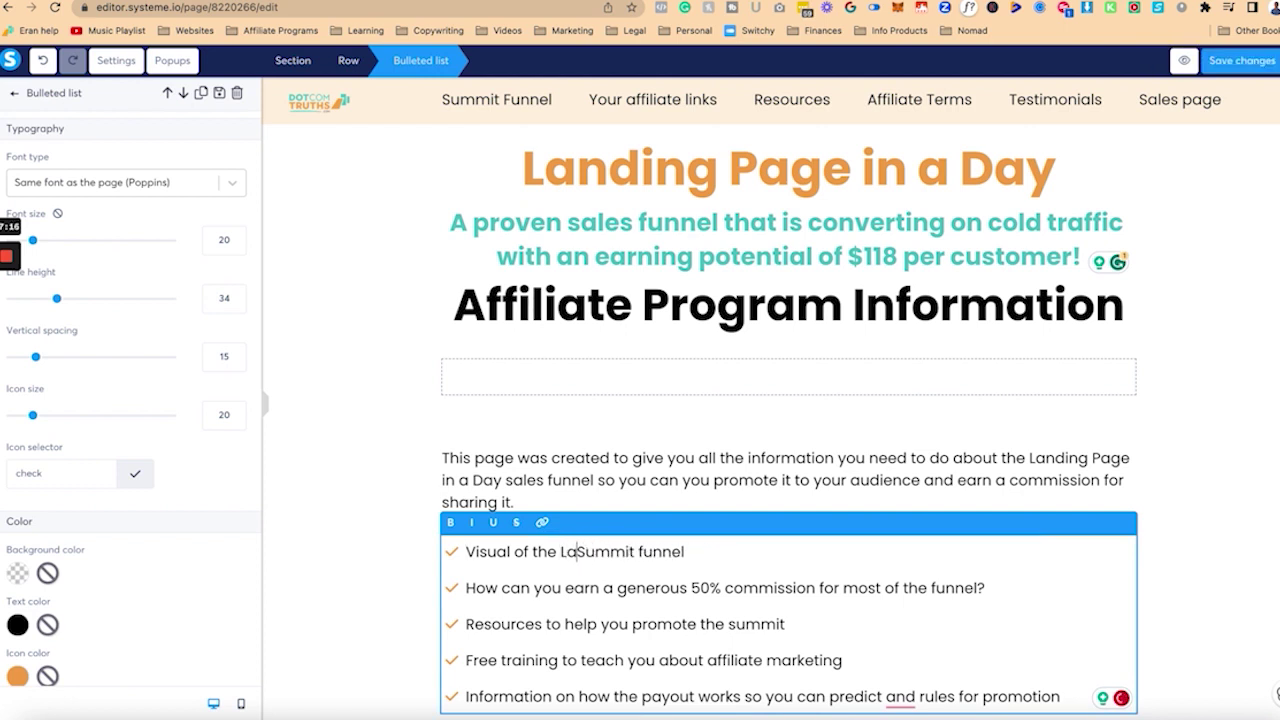
{"action": "key", "text": "BackSpace"}
{"action": "key", "text": "BackSpace"}
{"action": "type", "text": "the entire funnel and the"}
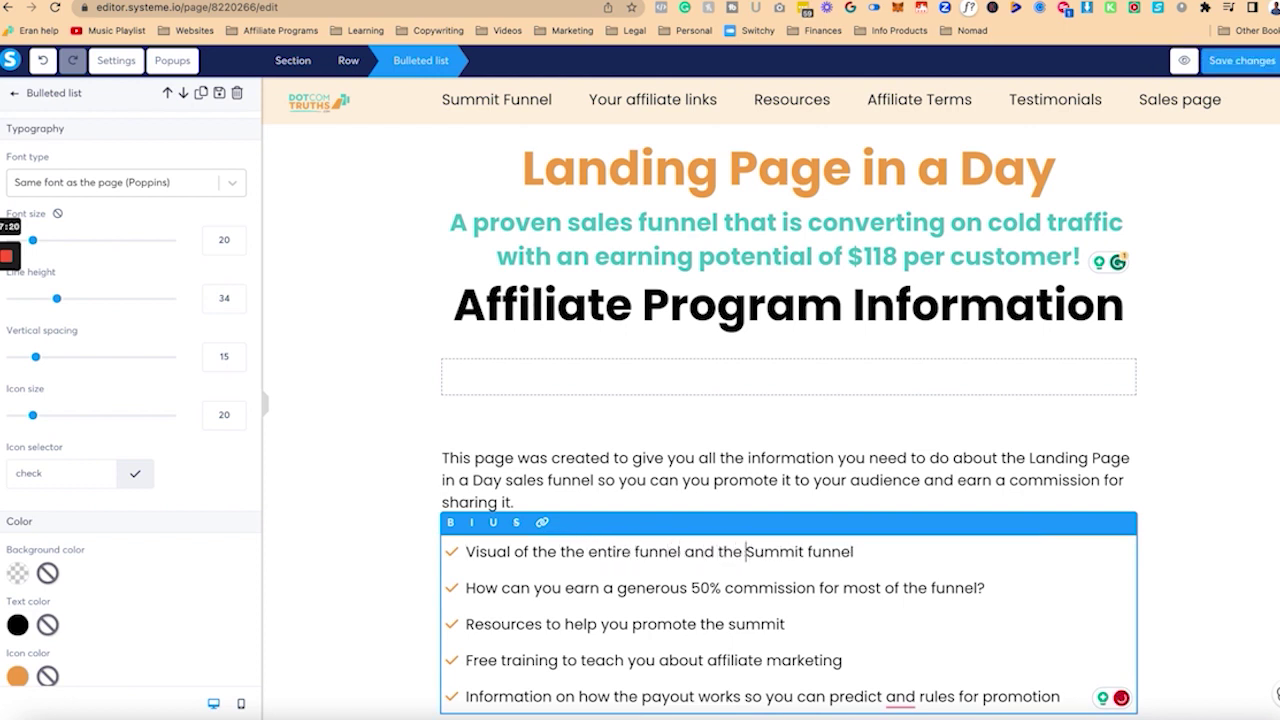
{"action": "key", "text": "BackSpace"}
{"action": "key", "text": "BackSpace"}
{"action": "key", "text": "BackSpace"}
{"action": "key", "text": "BackSpace"}
{"action": "key", "text": "BackSpace"}
{"action": "key", "text": "BackSpace"}
{"action": "key", "text": "BackSpace"}
{"action": "key", "text": "BackSpace"}
{"action": "key", "text": "Delete"}
{"action": "type", "text": "structur"}
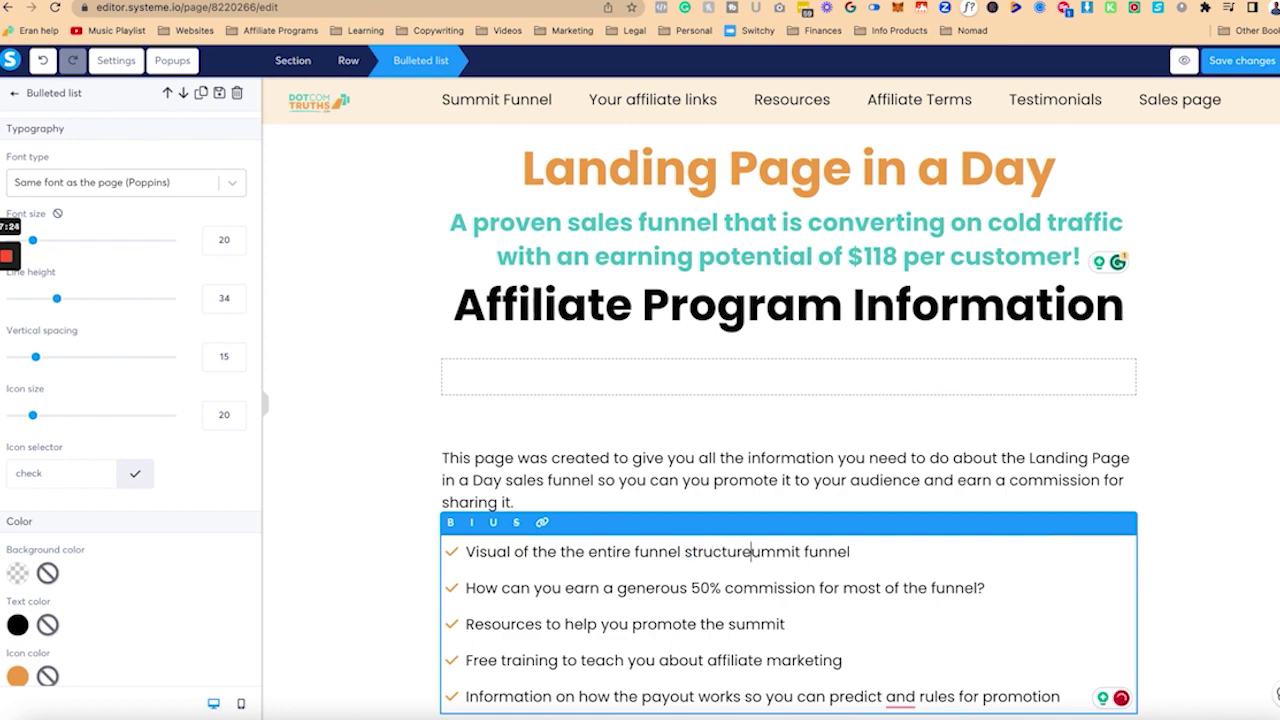
{"action": "type", "text": ", products and pricing"}
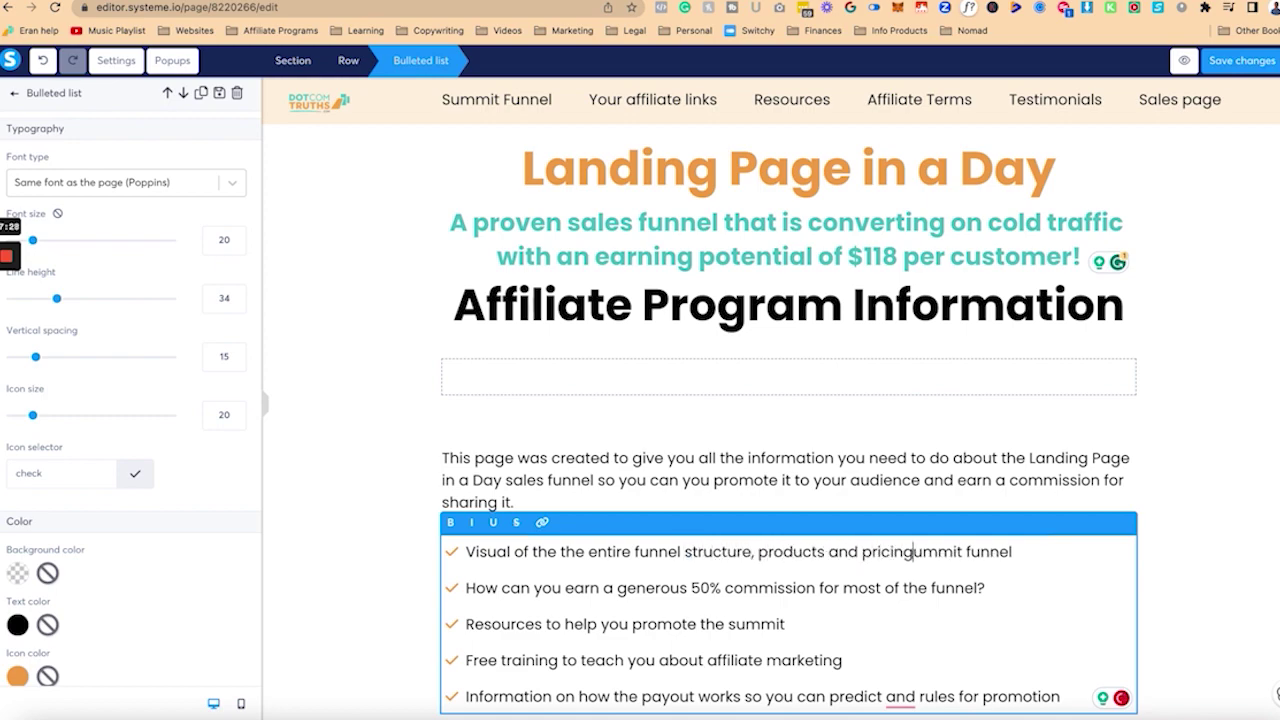
{"action": "key", "text": "Delete"}
{"action": "key", "text": "Delete"}
{"action": "key", "text": "Delete"}
{"action": "key", "text": "Delete"}
{"action": "key", "text": "Delete"}
{"action": "key", "text": "Delete"}
{"action": "key", "text": "Delete"}
{"action": "key", "text": "Delete"}
{"action": "key", "text": "Delete"}
{"action": "key", "text": "Delete"}
{"action": "key", "text": "Delete"}
{"action": "key", "text": "Delete"}
{"action": "key", "text": "Escape"}
Step: Select '$118 per customer!' in the teal subheadline and bring up the text colour choices
{"action": "scroll", "coordinate": [757, 529], "scroll_direction": "down", "scroll_amount": 5}
{"action": "scroll", "coordinate": [866, 420], "scroll_direction": "up", "scroll_amount": 5}
{"action": "left_click", "coordinate": [940, 245]}
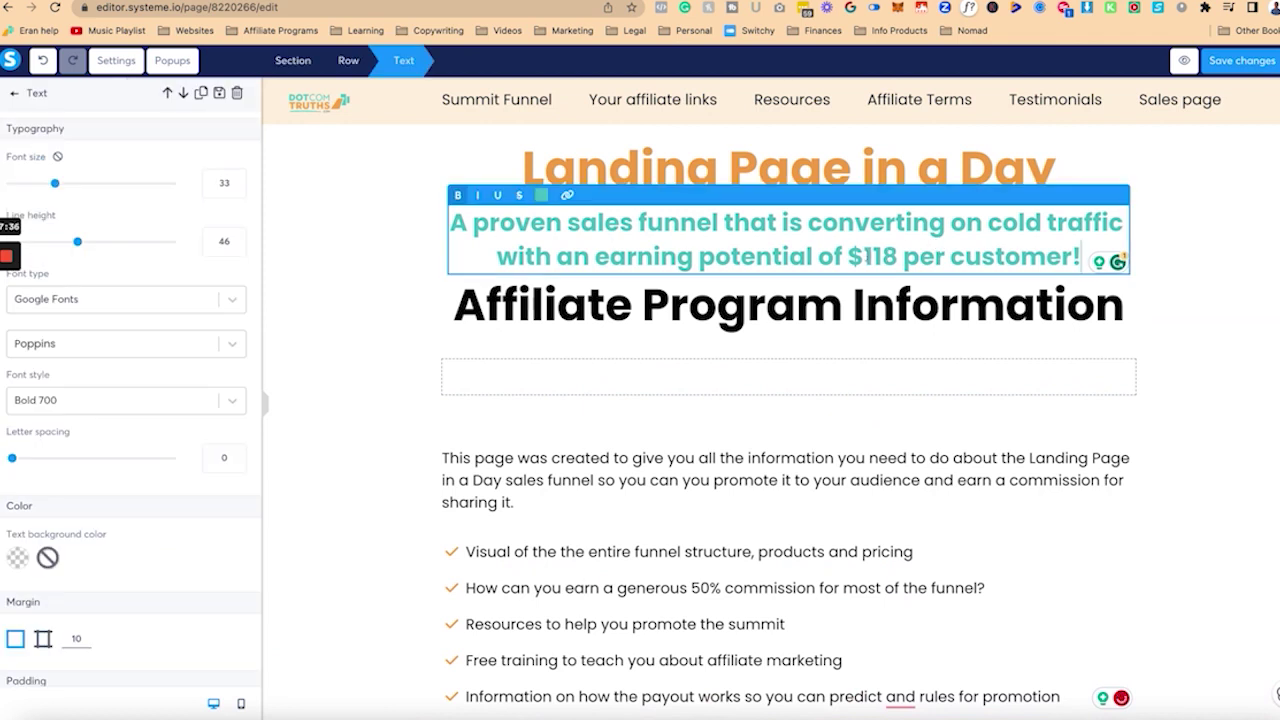
{"action": "key", "text": "shift+End"}
{"action": "key", "text": "Right"}
{"action": "key", "text": "shift+Right"}
{"action": "key", "text": "shift+Right"}
{"action": "key", "text": "shift+Right"}
{"action": "key", "text": "shift+Right"}
{"action": "key", "text": "shift+End"}
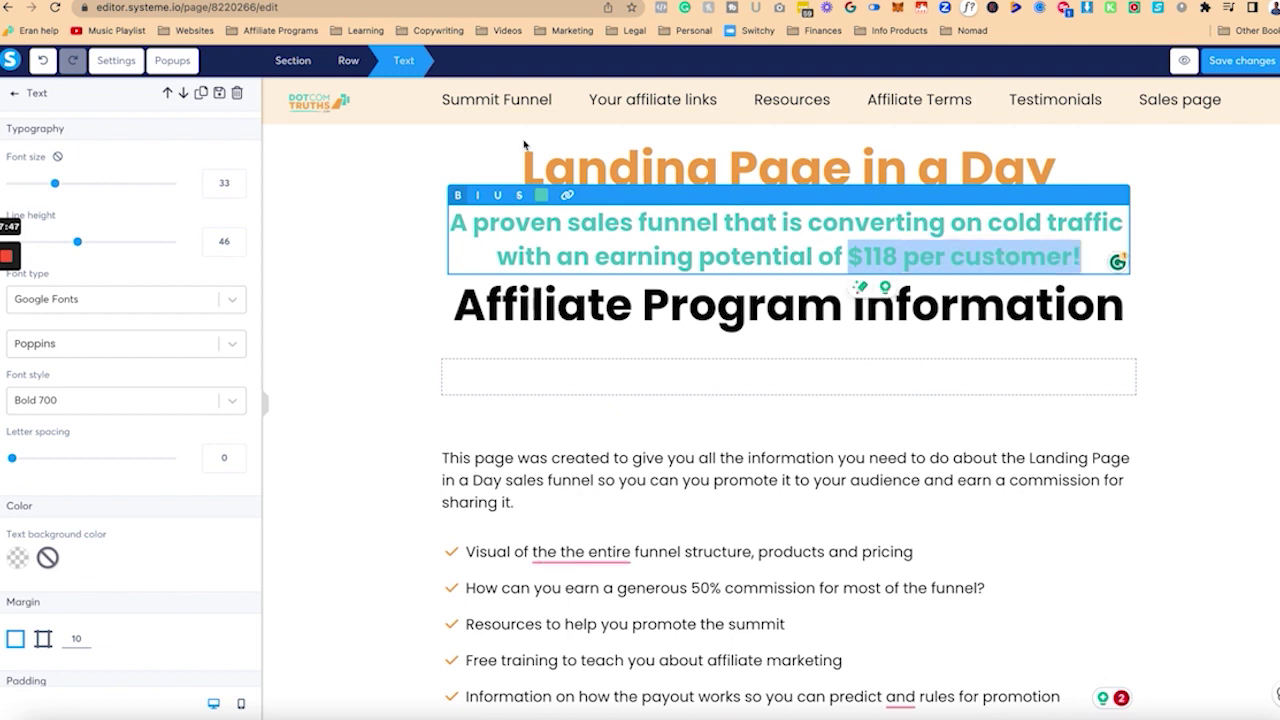
{"action": "left_click", "coordinate": [541, 195]}
Step: Colour the phrase '$118 per customer!' teal using hex 50C6C3 to match the subheadline
{"action": "left_click", "coordinate": [625, 405]}
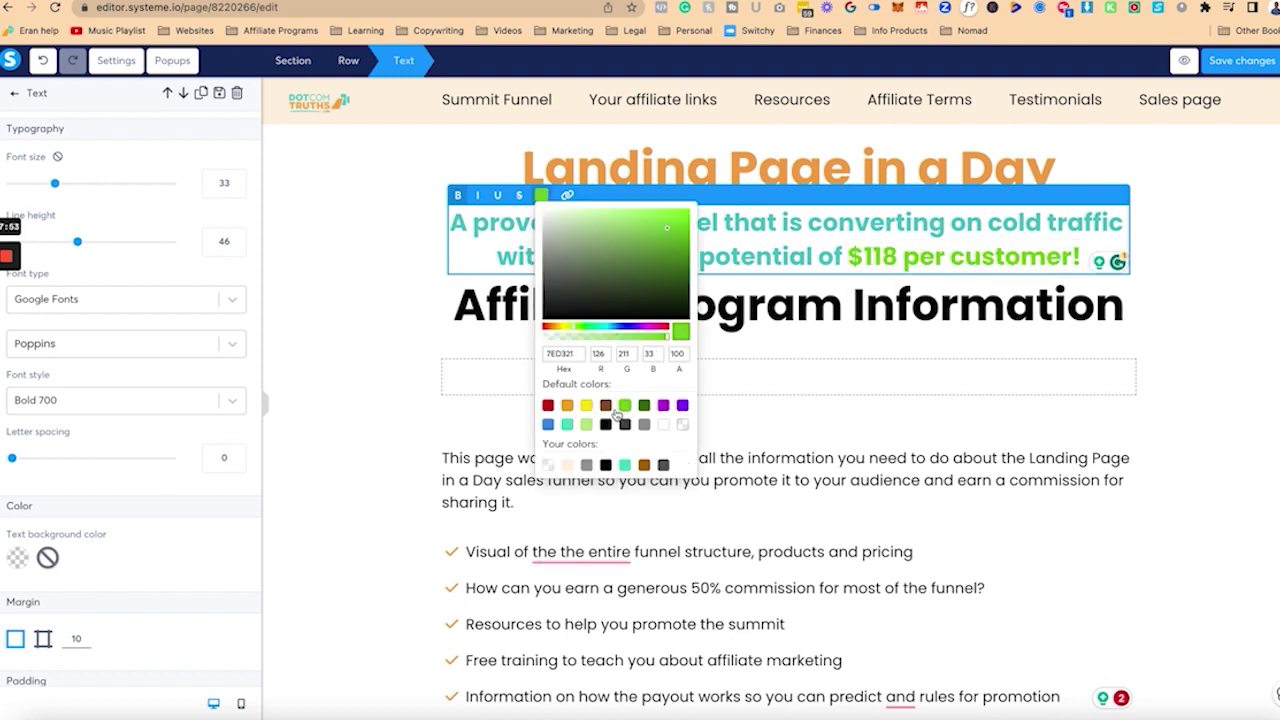
{"action": "left_click", "coordinate": [541, 195]}
{"action": "key", "text": "ctrl+a"}
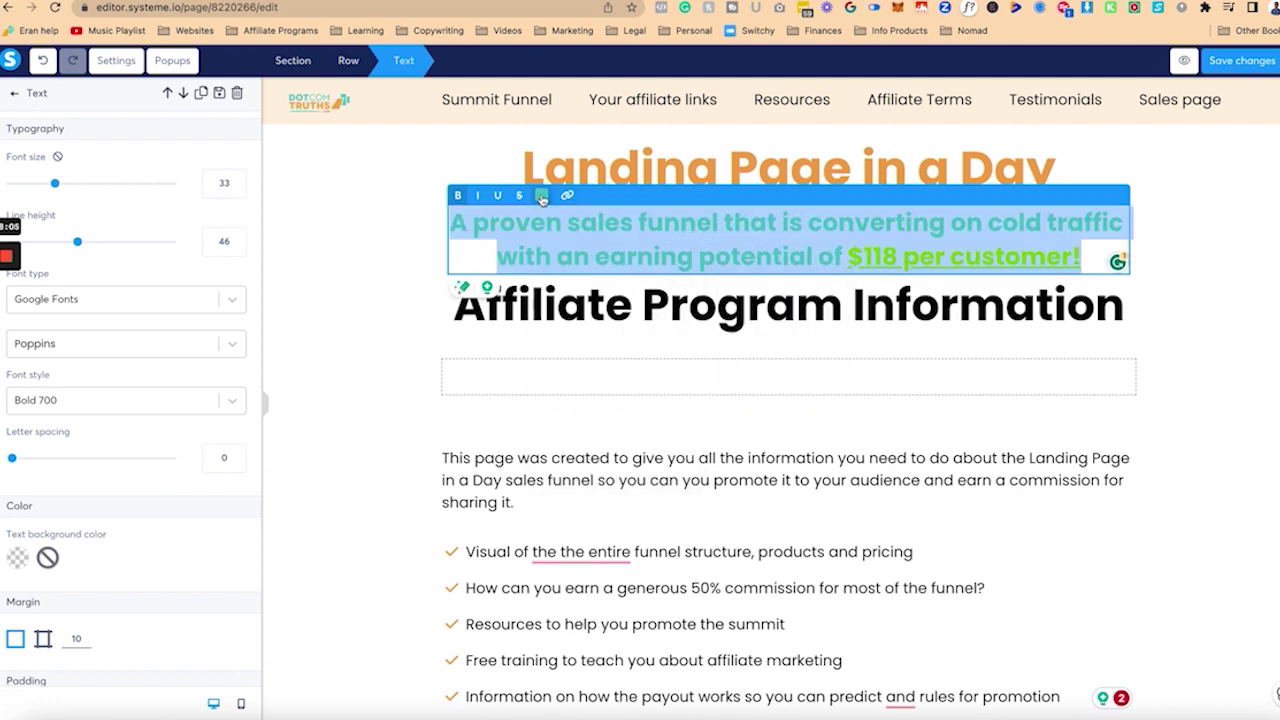
{"action": "left_click", "coordinate": [541, 195]}
{"action": "left_click", "coordinate": [842, 256]}
{"action": "key", "text": "shift+End"}
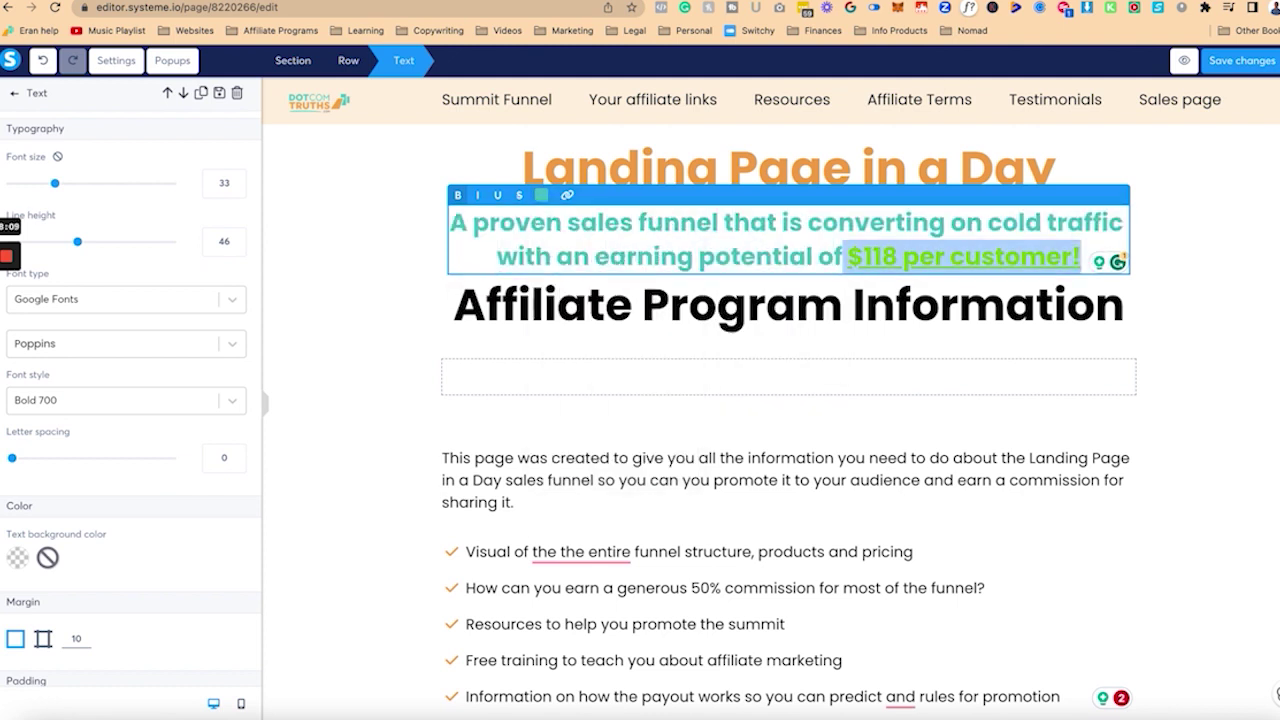
{"action": "left_click", "coordinate": [542, 196]}
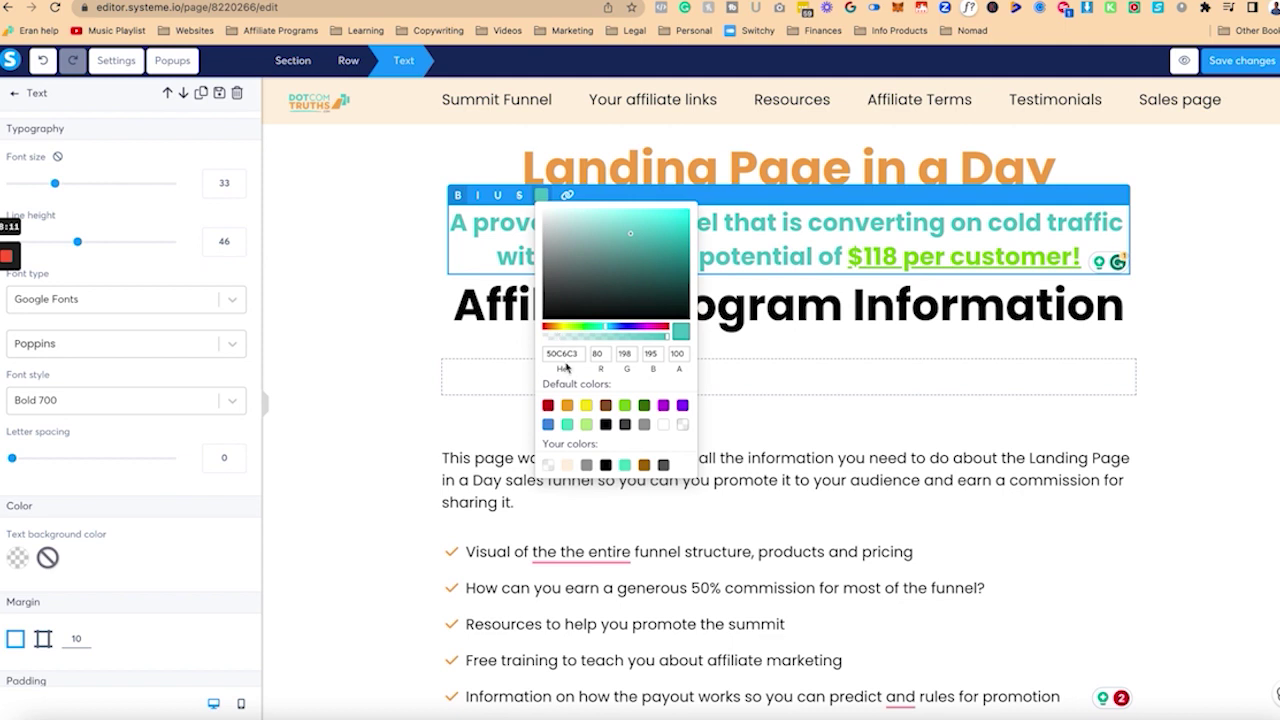
{"action": "left_click", "coordinate": [565, 358]}
{"action": "key", "text": "Return"}
{"action": "left_click", "coordinate": [542, 196]}
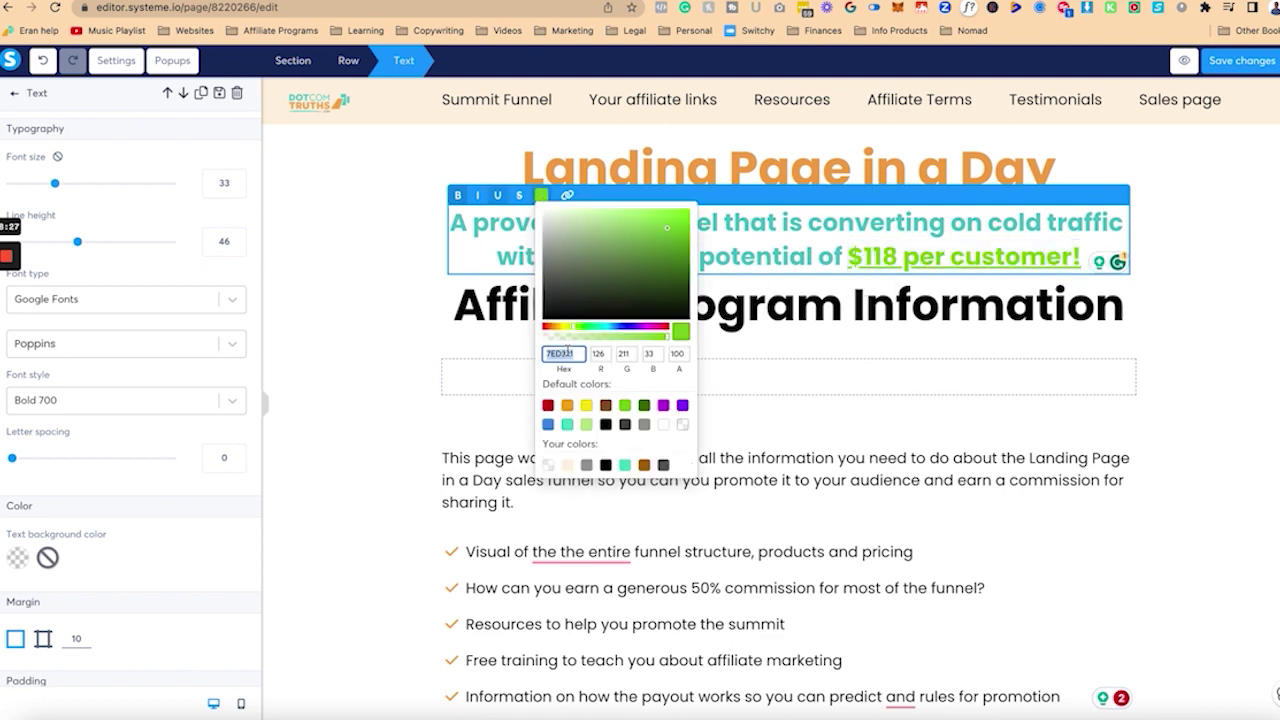
{"action": "left_click", "coordinate": [482, 350]}
Step: Save the page changes and check the recoloured '$118 per customer!' phrase
{"action": "left_click", "coordinate": [1212, 285]}
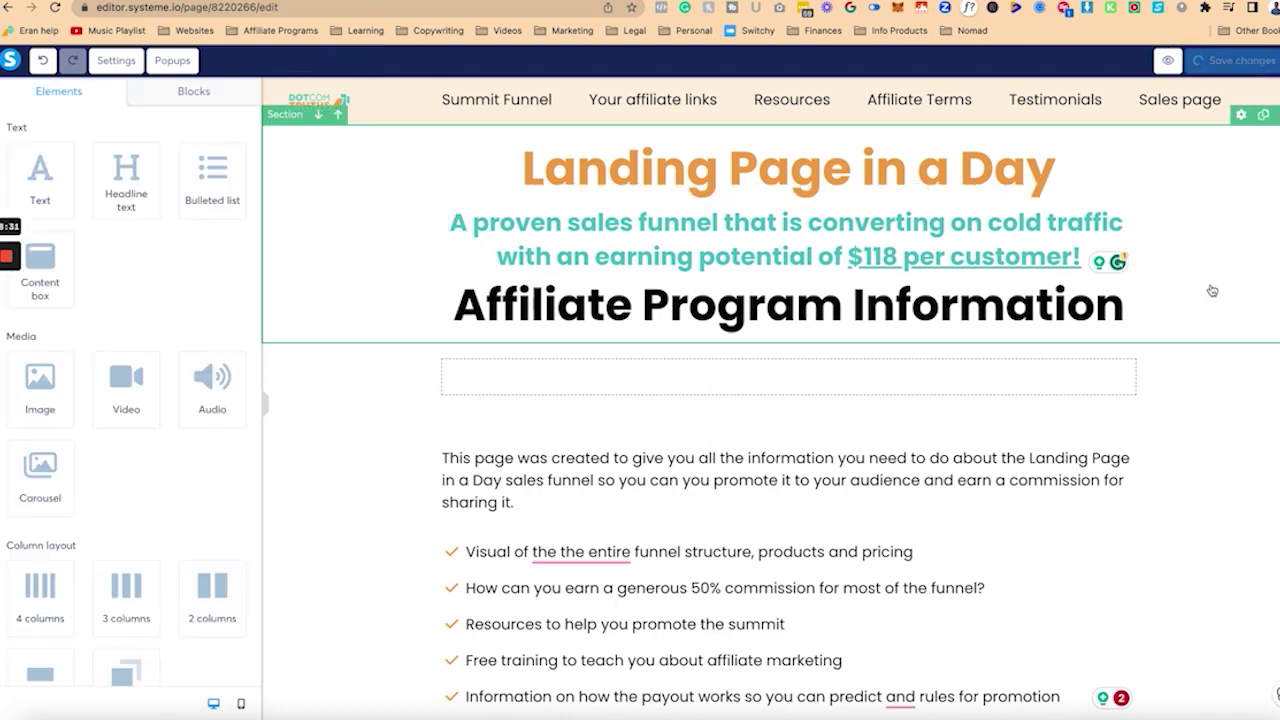
{"action": "left_click", "coordinate": [960, 259]}
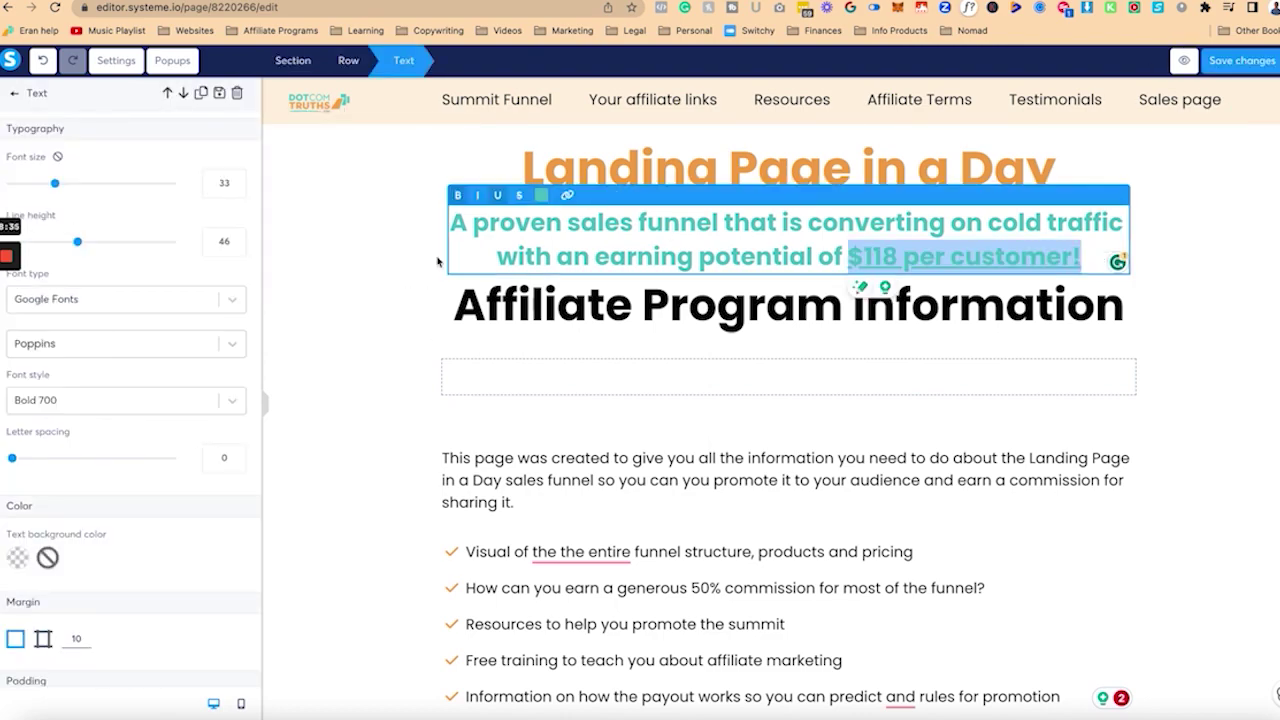
{"action": "left_click", "coordinate": [437, 262]}
{"action": "scroll", "coordinate": [414, 329], "scroll_direction": "down", "scroll_amount": 6}
{"action": "scroll", "coordinate": [414, 329], "scroll_direction": "up", "scroll_amount": 3}
Step: Remove the doubled 'the' from the first bullet and save the page
{"action": "left_click", "coordinate": [587, 232]}
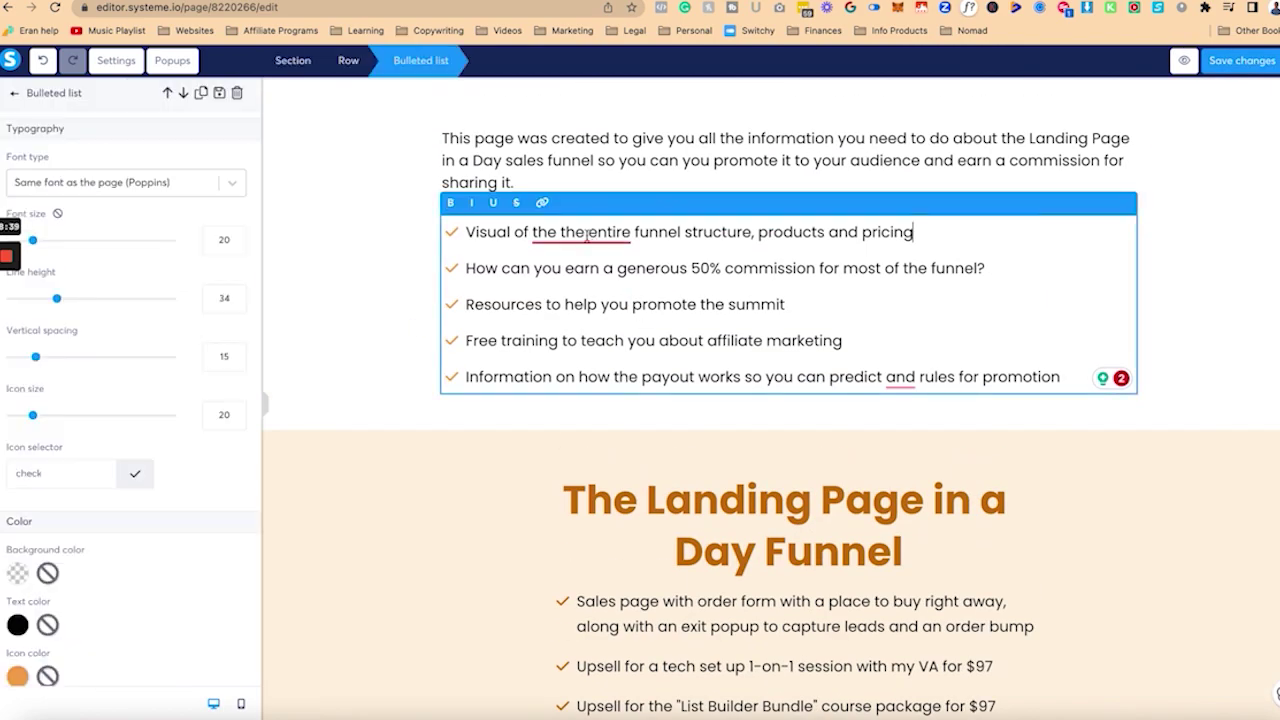
{"action": "left_click", "coordinate": [587, 232]}
{"action": "key", "text": "BackSpace"}
{"action": "key", "text": "BackSpace"}
{"action": "key", "text": "BackSpace"}
{"action": "left_click", "coordinate": [1240, 70]}
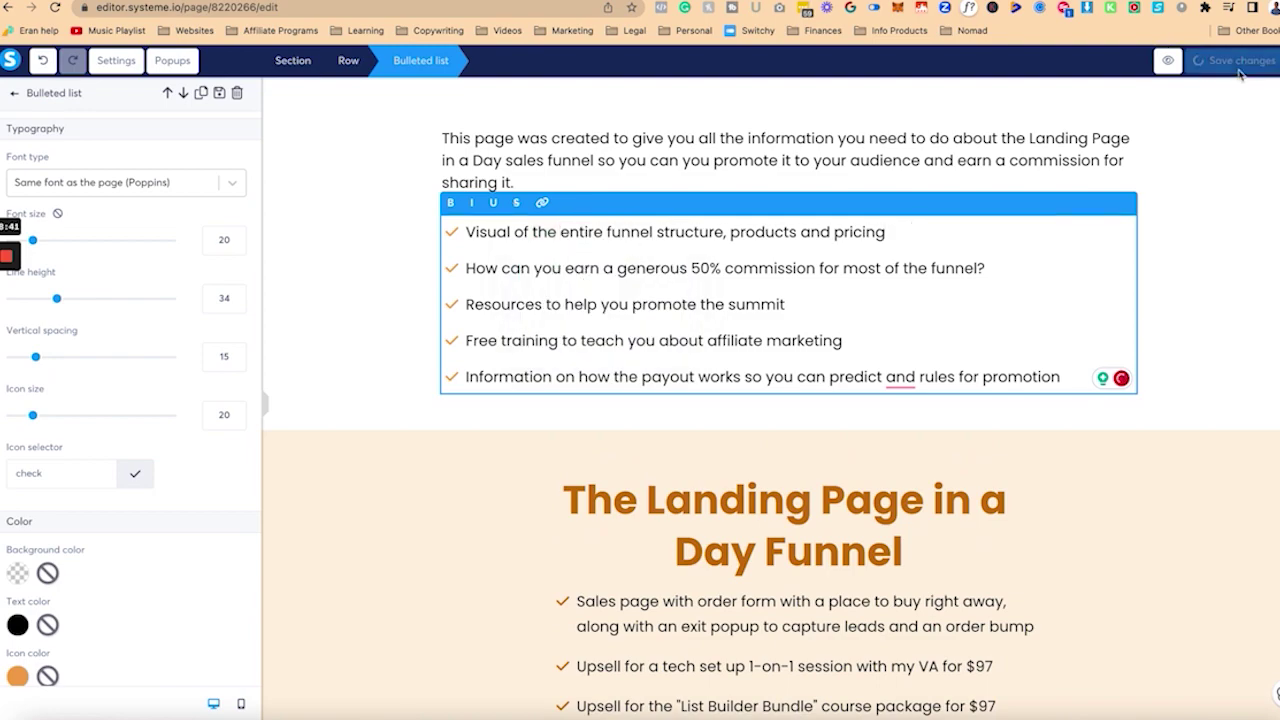
{"action": "left_click", "coordinate": [1187, 181]}
Step: Rename the first menu item from 'Summit Funnel' to 'Sales Funnel' and save
{"action": "scroll", "coordinate": [530, 268], "scroll_direction": "up", "scroll_amount": 3}
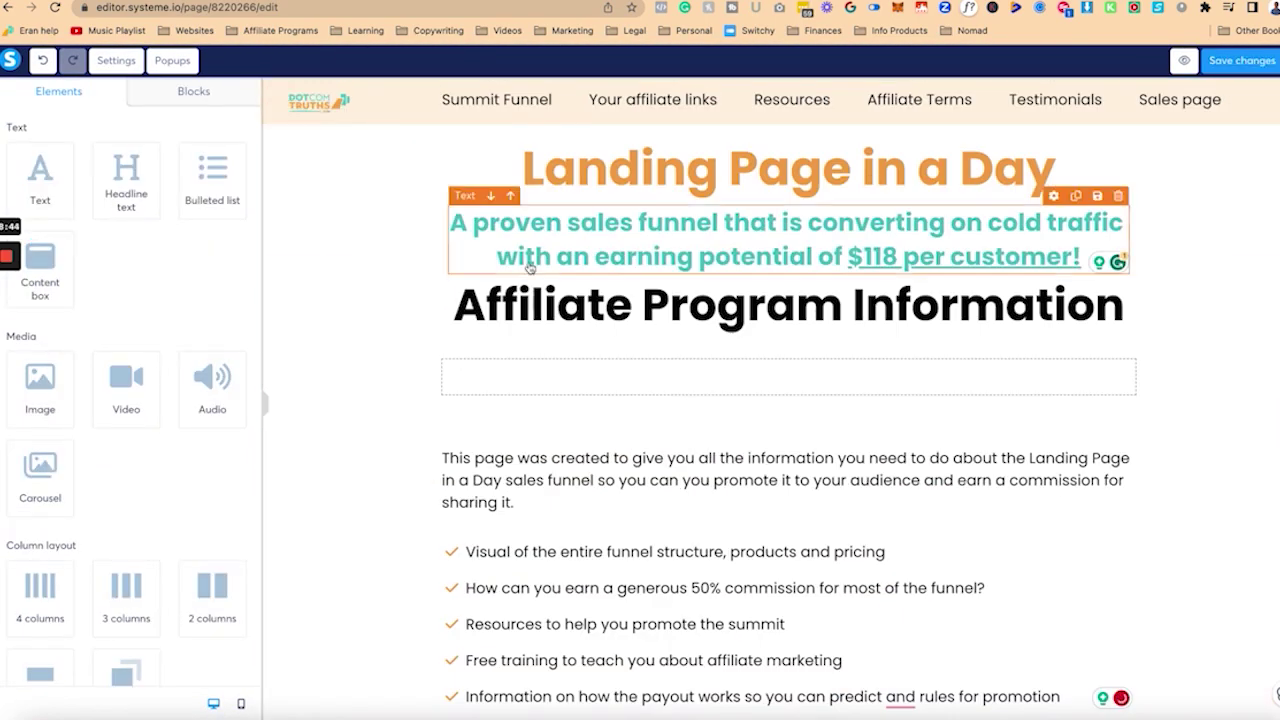
{"action": "scroll", "coordinate": [530, 268], "scroll_direction": "down", "scroll_amount": 5}
{"action": "scroll", "coordinate": [524, 220], "scroll_direction": "up", "scroll_amount": 5}
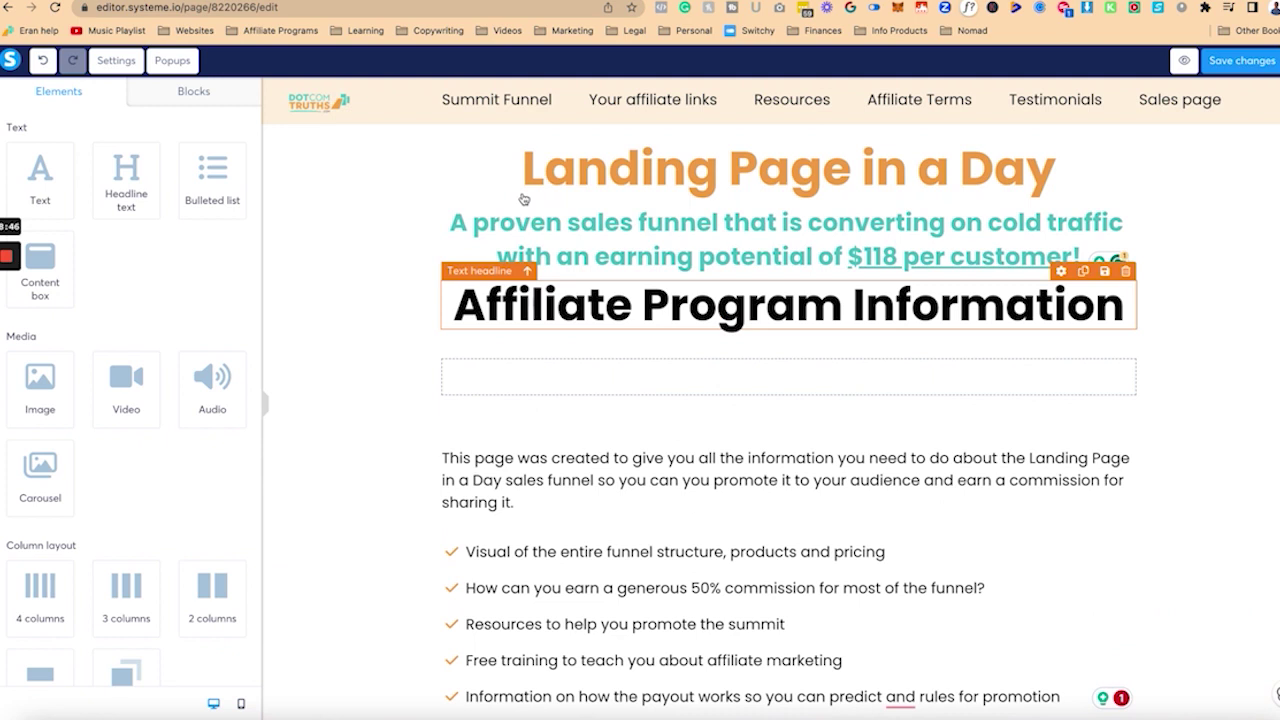
{"action": "left_click", "coordinate": [512, 104]}
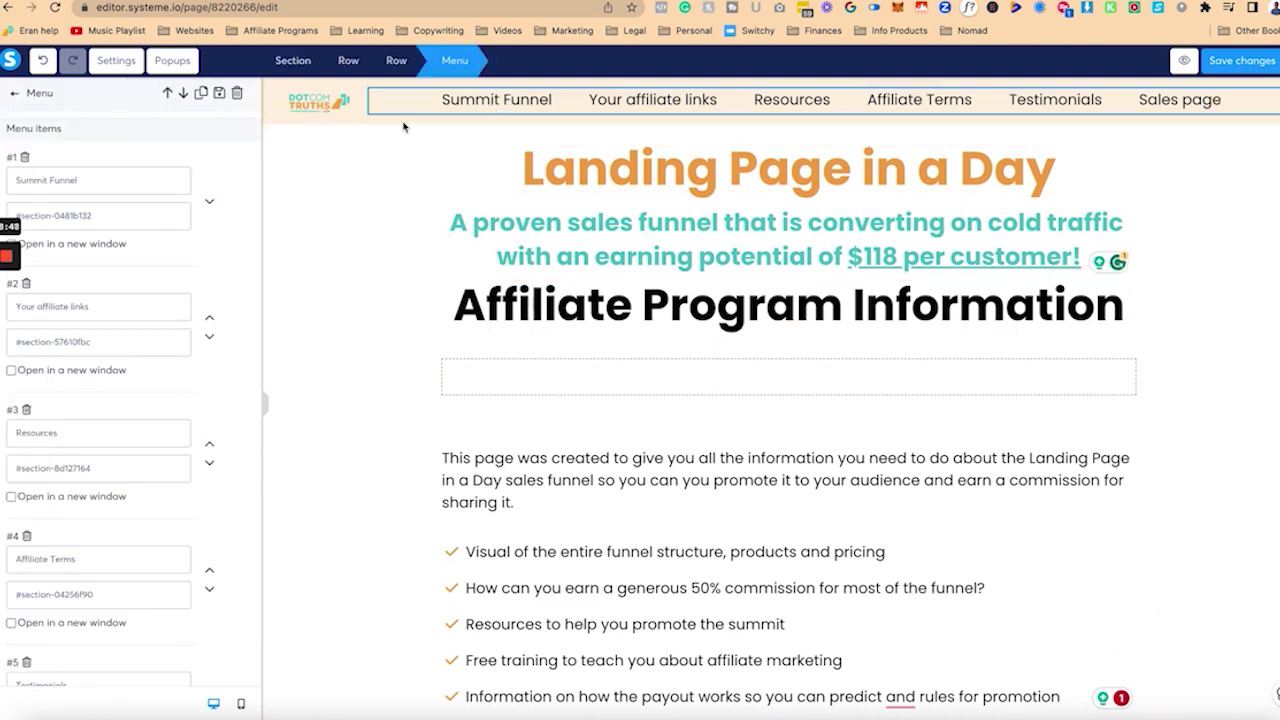
{"action": "double_click", "coordinate": [38, 178]}
{"action": "key", "text": "BackSpace"}
{"action": "type", "text": "Sales"}
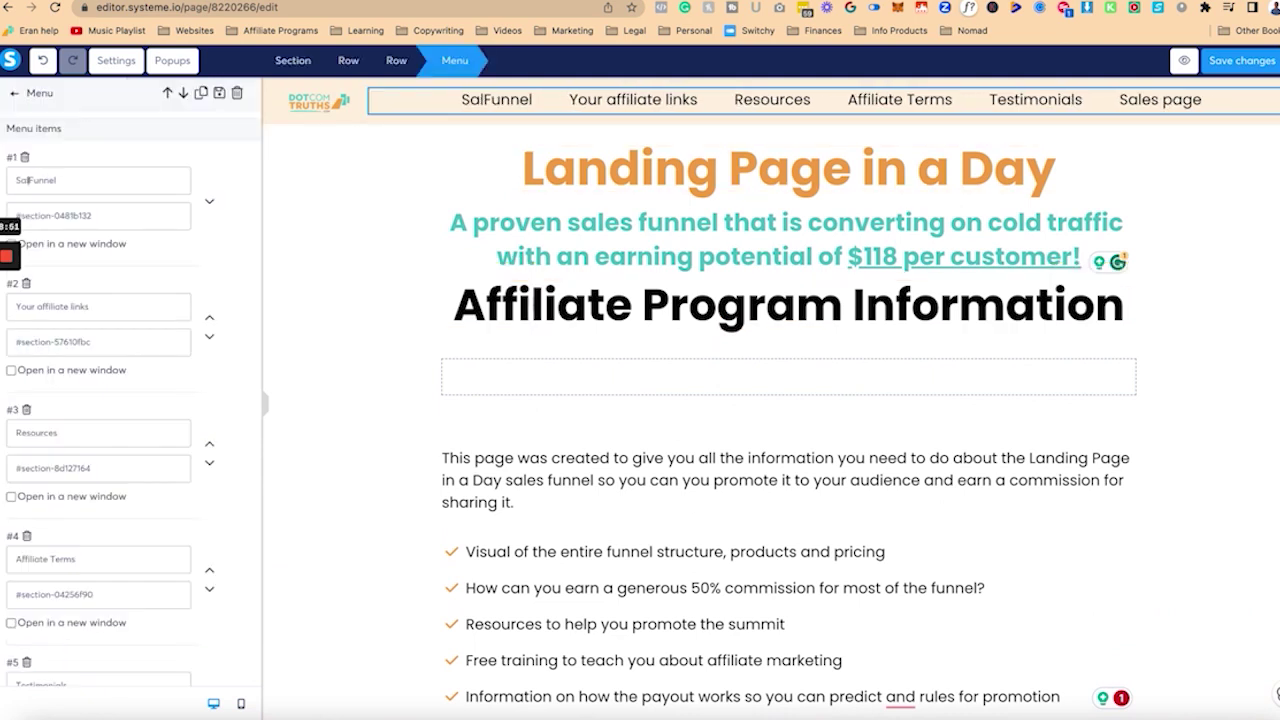
{"action": "left_click", "coordinate": [1242, 62]}
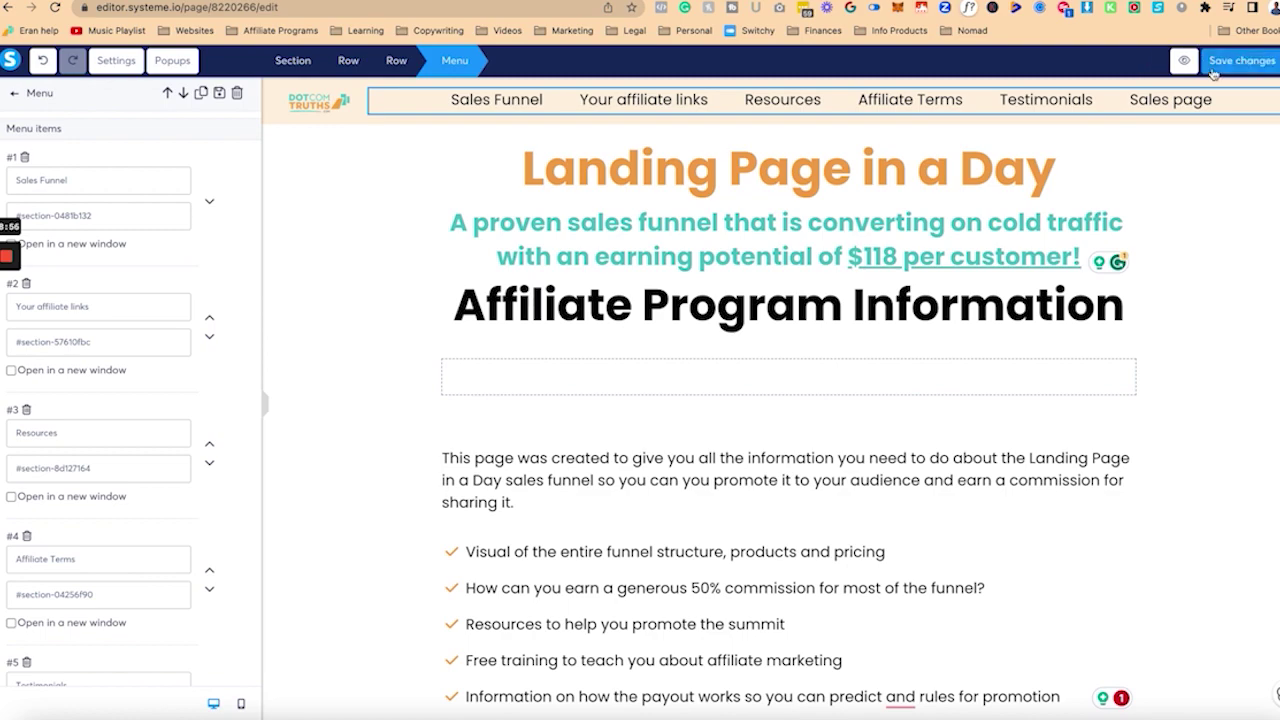
{"action": "left_click", "coordinate": [700, 290]}
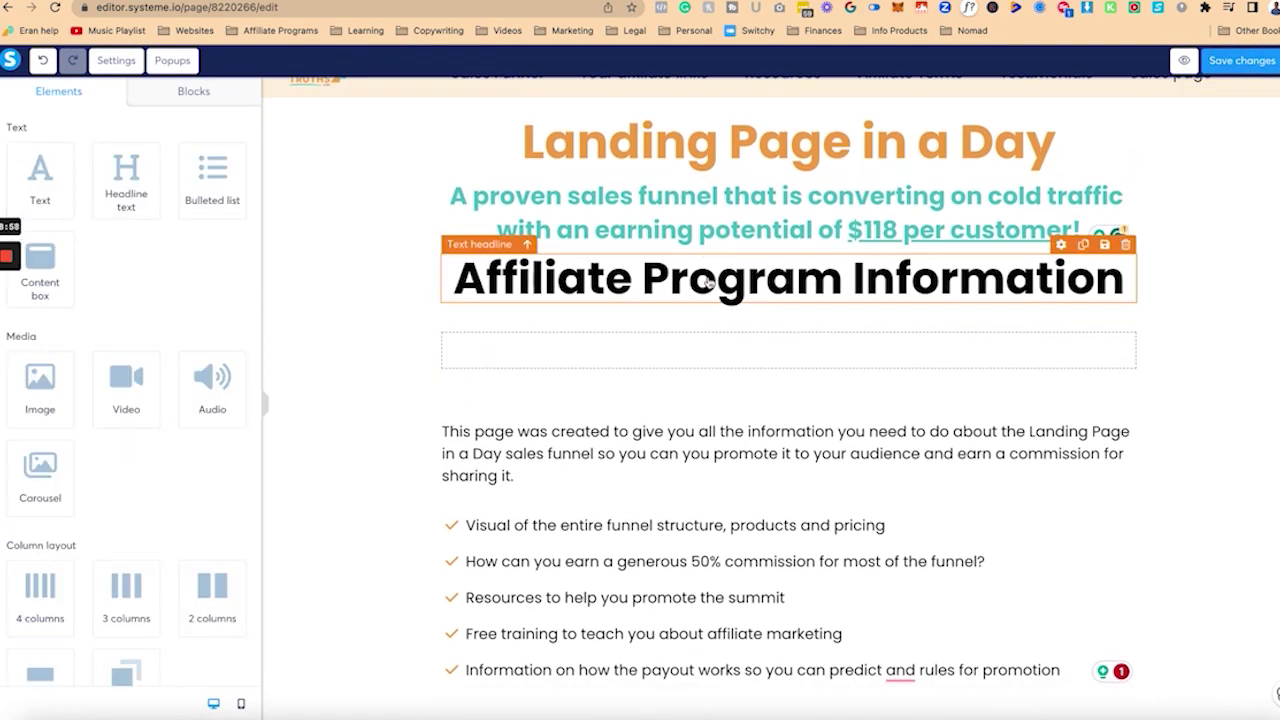
Step: Scroll through the page and select the funnel earnings table image
{"action": "scroll", "coordinate": [709, 283], "scroll_direction": "down", "scroll_amount": 10}
{"action": "scroll", "coordinate": [709, 283], "scroll_direction": "down", "scroll_amount": 5}
{"action": "scroll", "coordinate": [600, 380], "scroll_direction": "up", "scroll_amount": 2}
{"action": "left_click", "coordinate": [550, 413]}
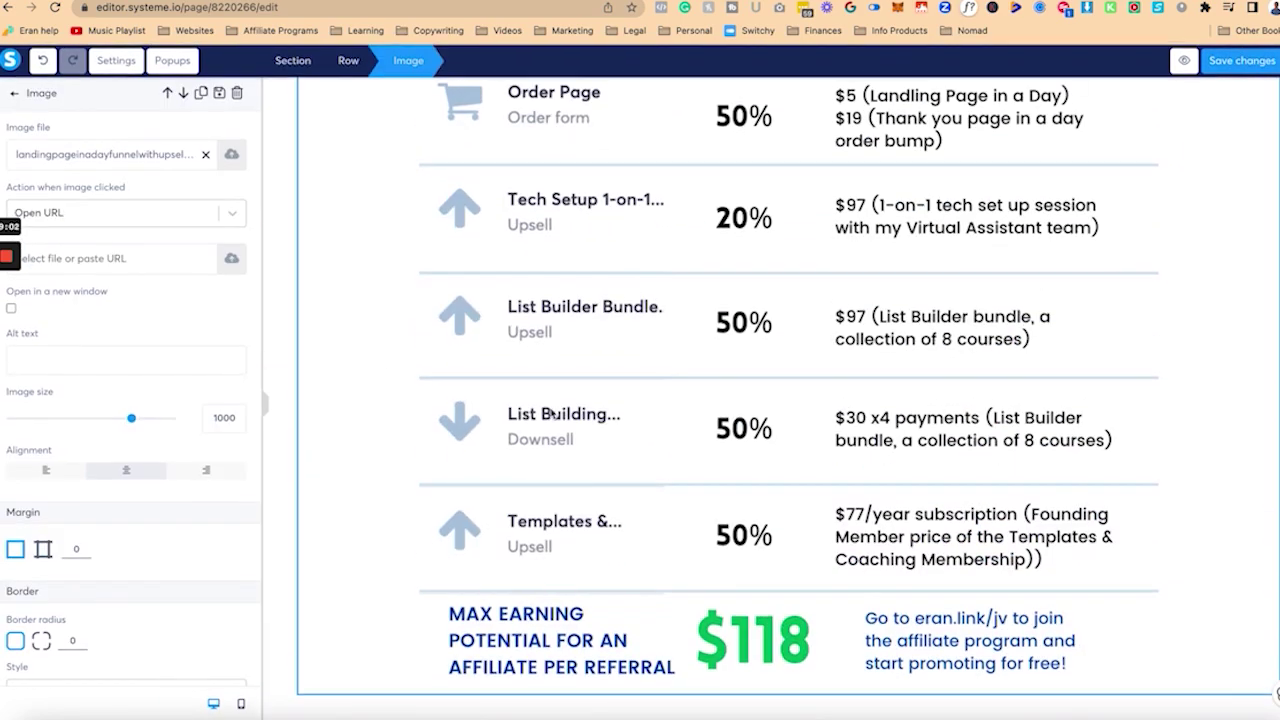
{"action": "scroll", "coordinate": [550, 413], "scroll_direction": "down", "scroll_amount": 5}
{"action": "scroll", "coordinate": [550, 413], "scroll_direction": "down", "scroll_amount": 15}
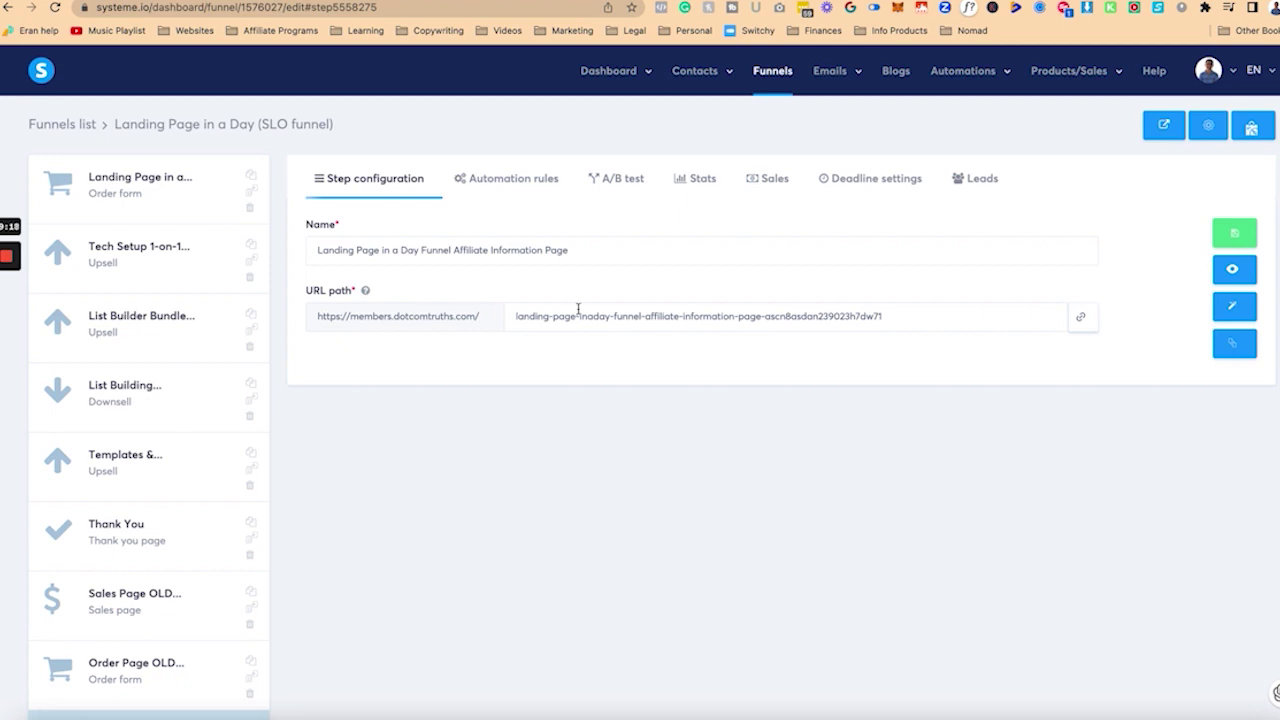
{"action": "scroll", "coordinate": [616, 402], "scroll_direction": "down", "scroll_amount": 3}
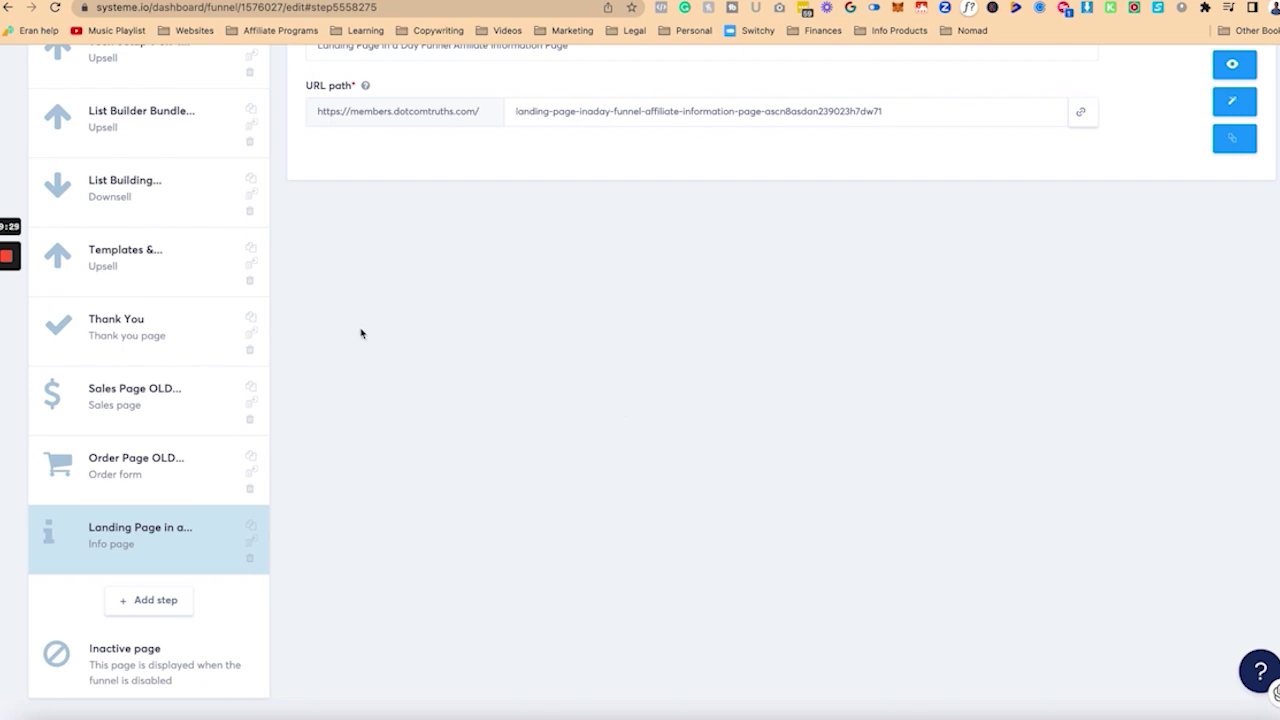
{"action": "scroll", "coordinate": [497, 381], "scroll_direction": "up", "scroll_amount": 1}
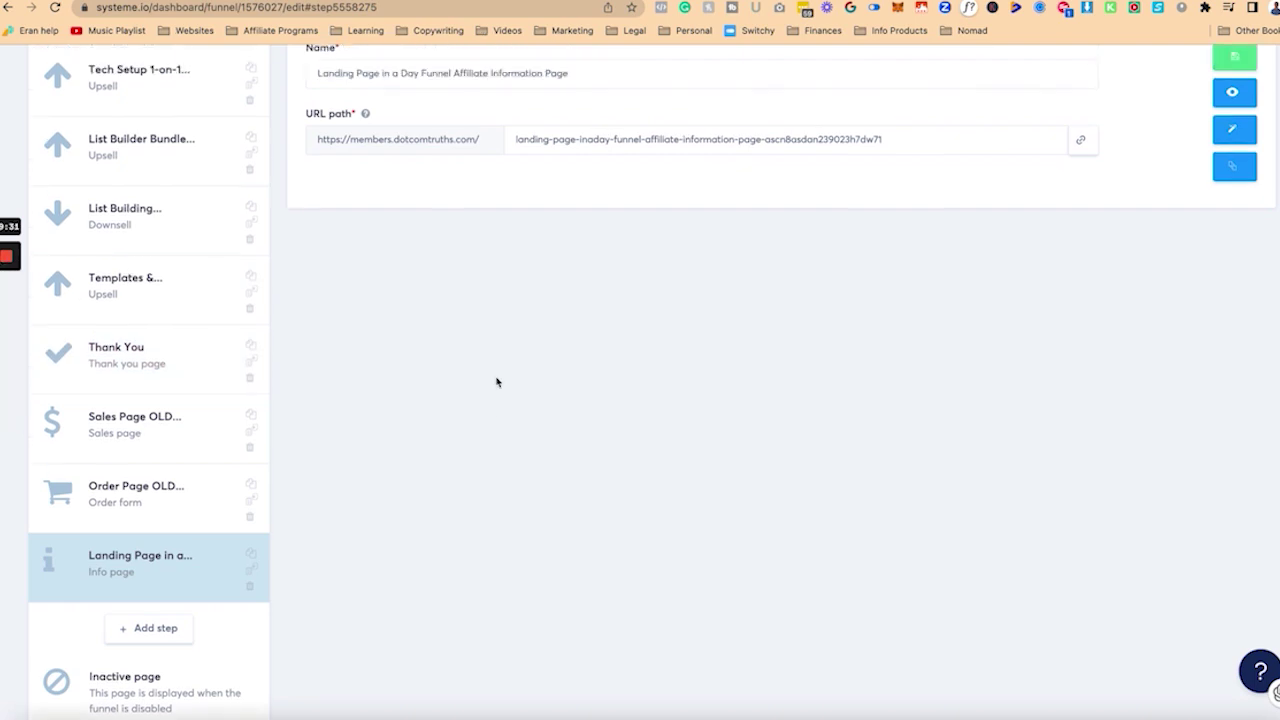
{"action": "scroll", "coordinate": [497, 381], "scroll_direction": "up", "scroll_amount": 3}
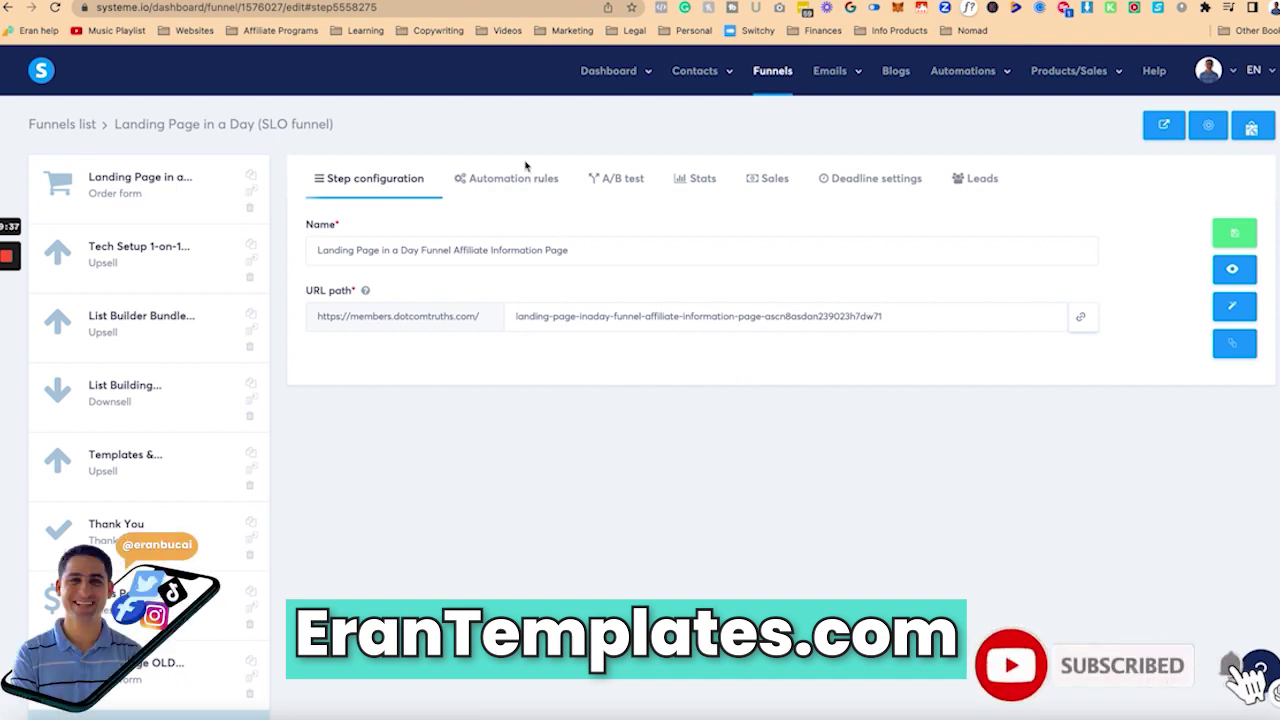
{"action": "mouse_move", "coordinate": [6, 258]}
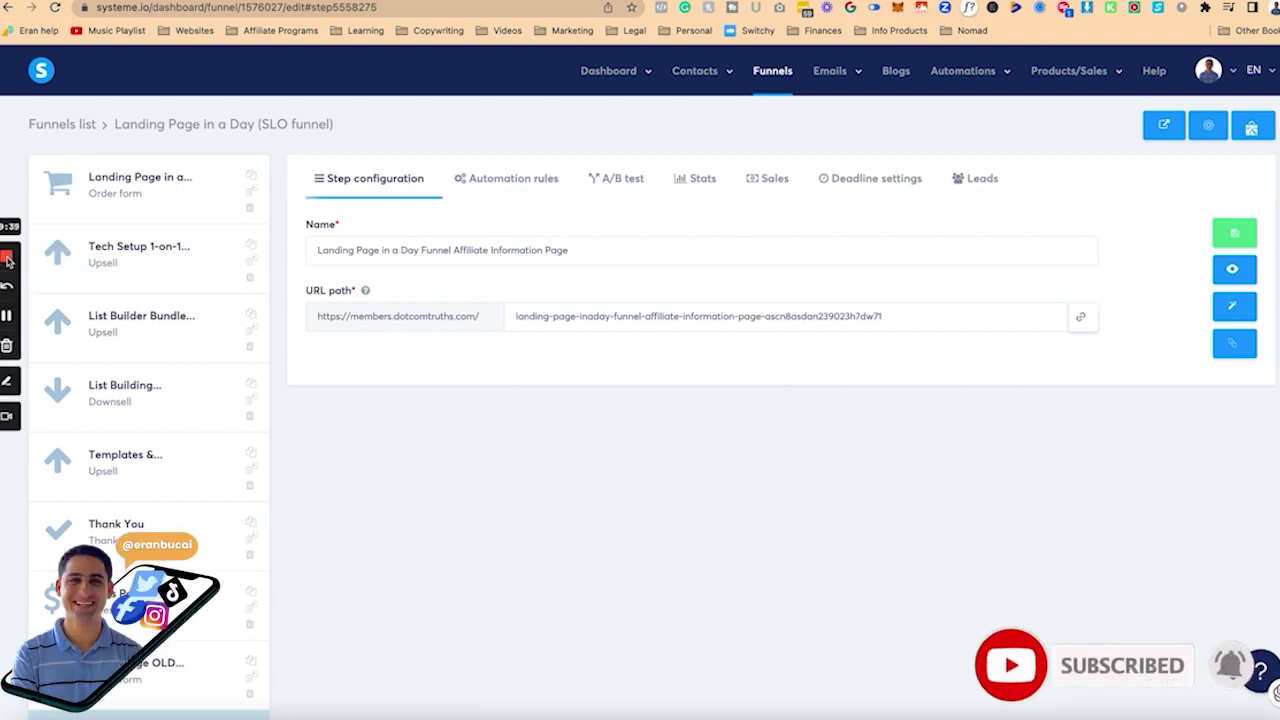